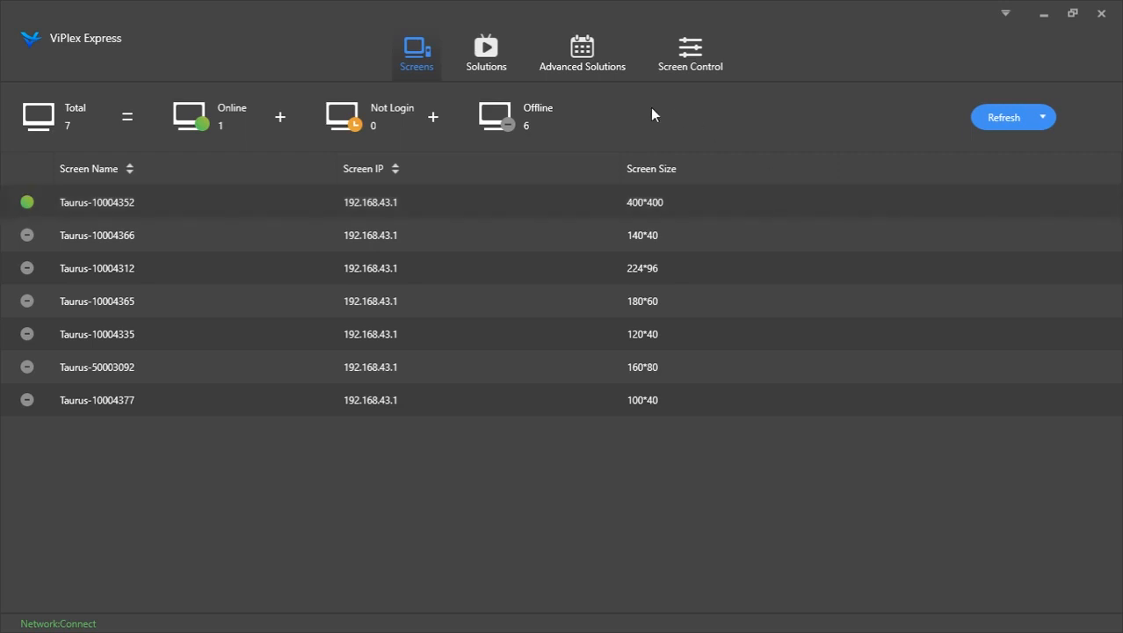
Refresh the list of connected screens
mouse_move(695, 279)
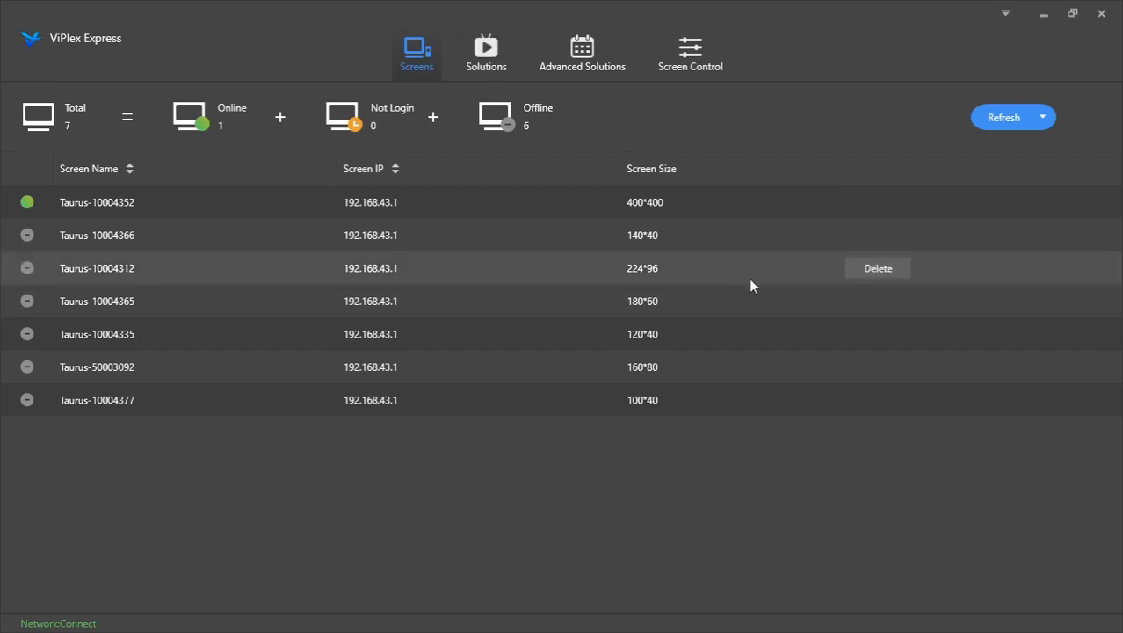
mouse_move(726, 245)
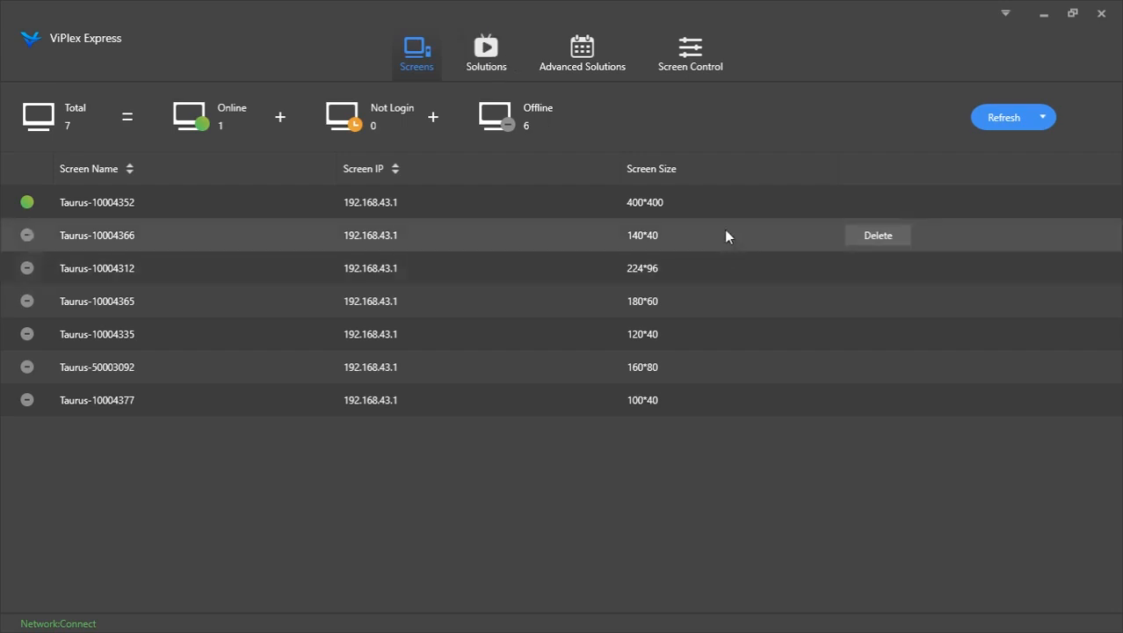
mouse_move(585, 201)
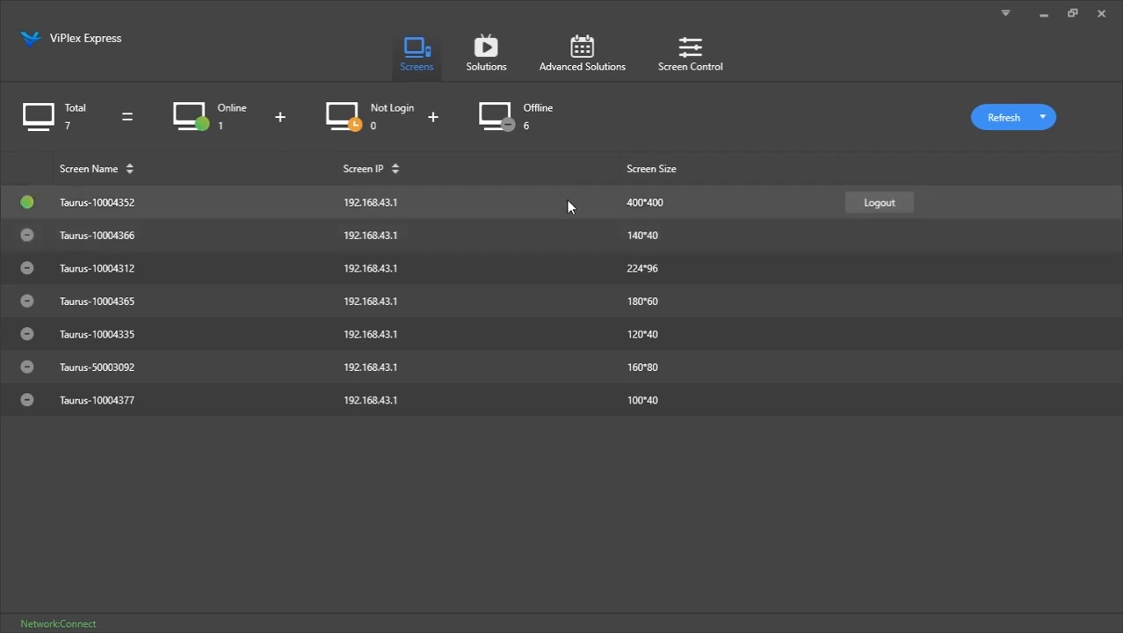
mouse_move(507, 231)
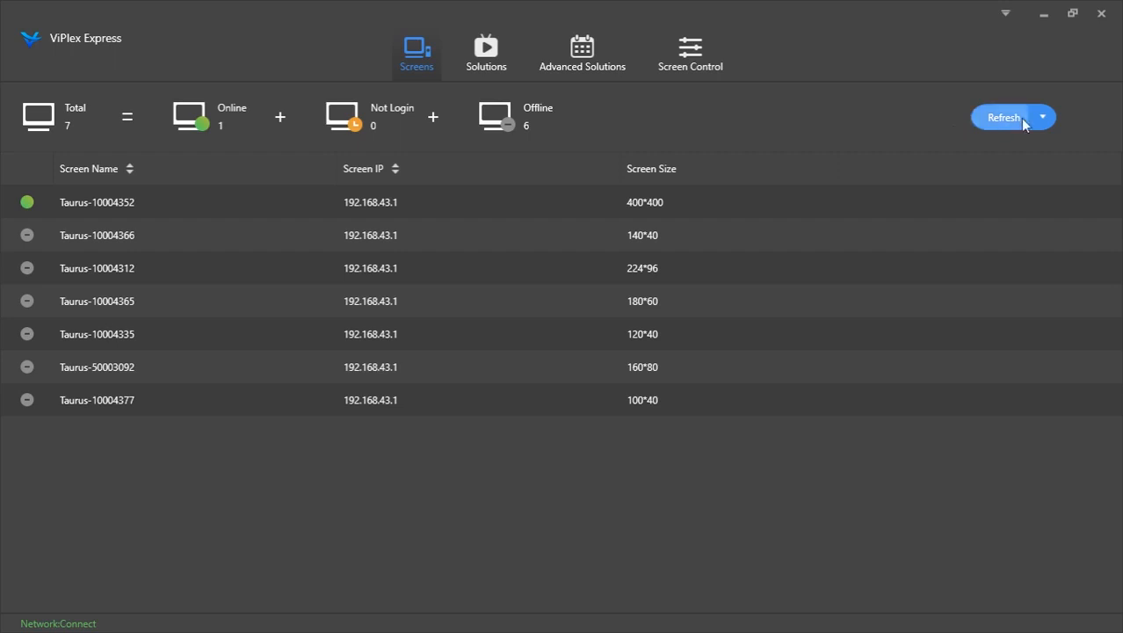
left_click(1005, 117)
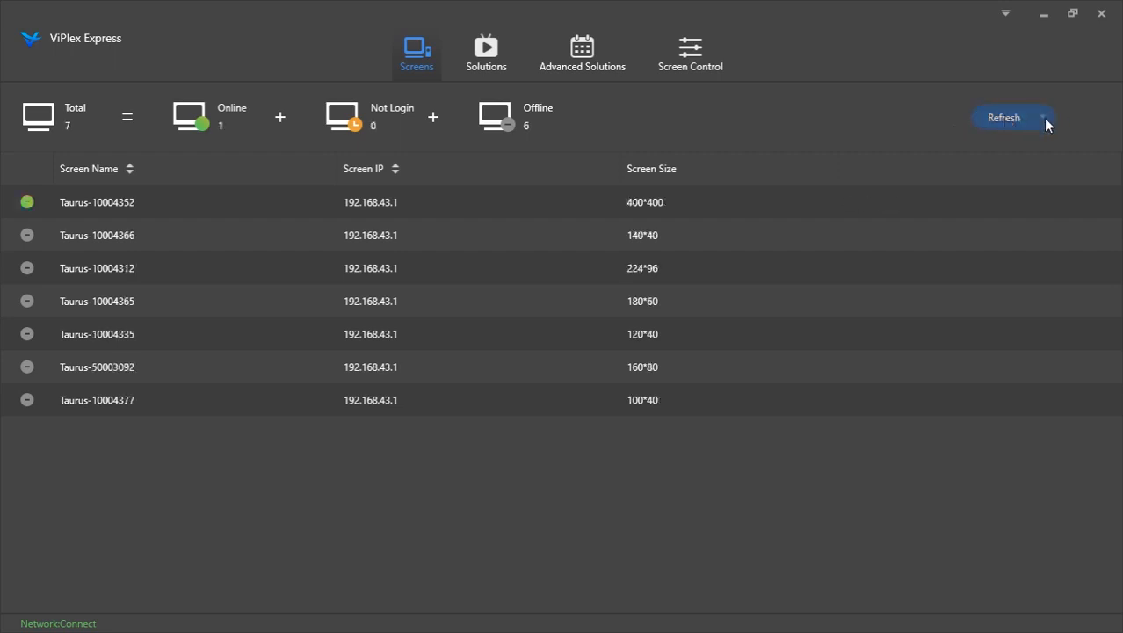
left_click(1042, 122)
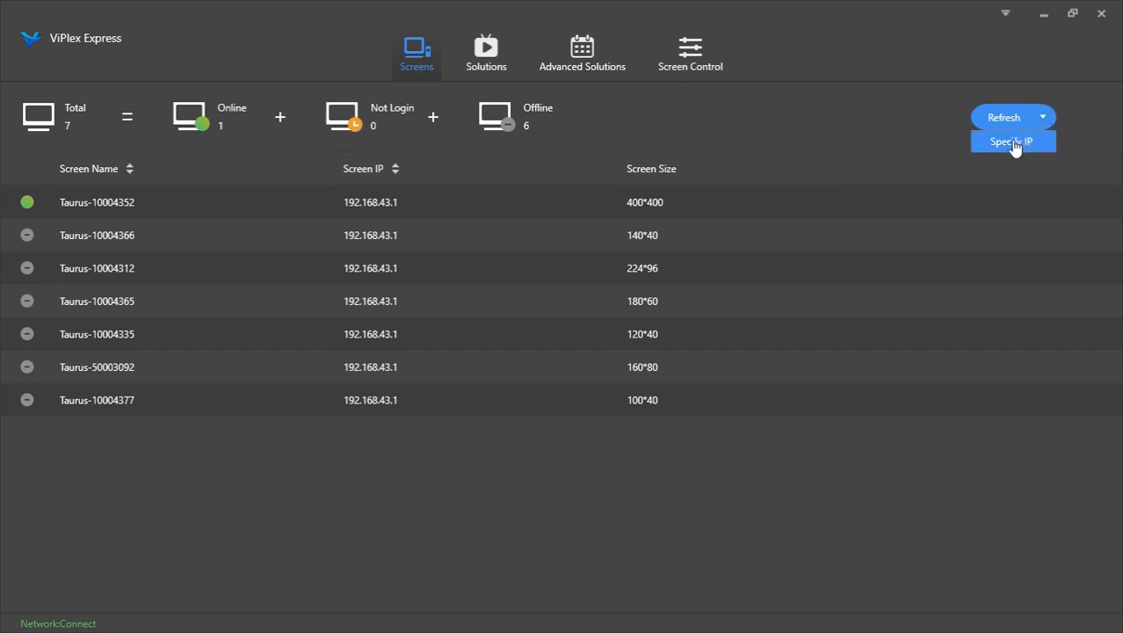
left_click(1012, 143)
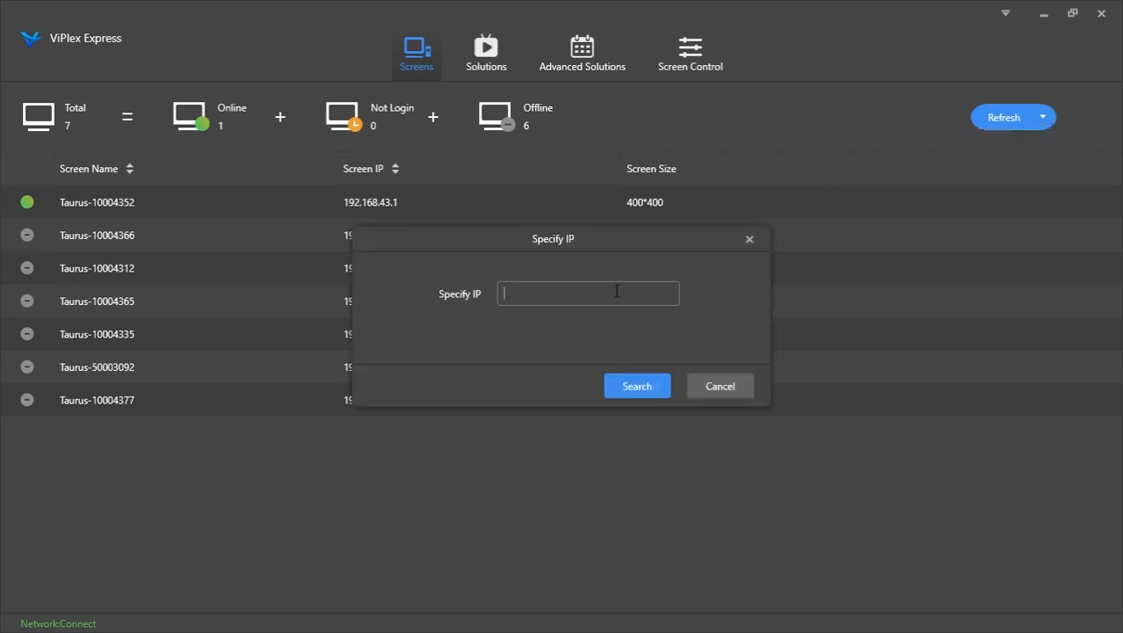
left_click(749, 238)
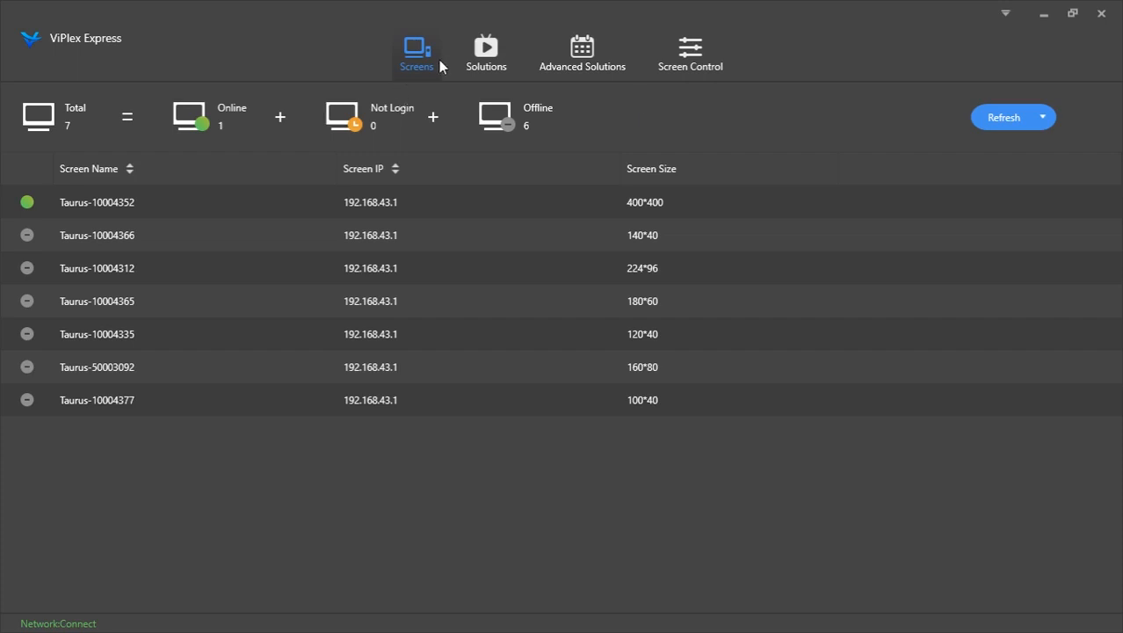
Browse the Solutions and Advanced Solutions pages, ending on Screen Control
left_click(483, 70)
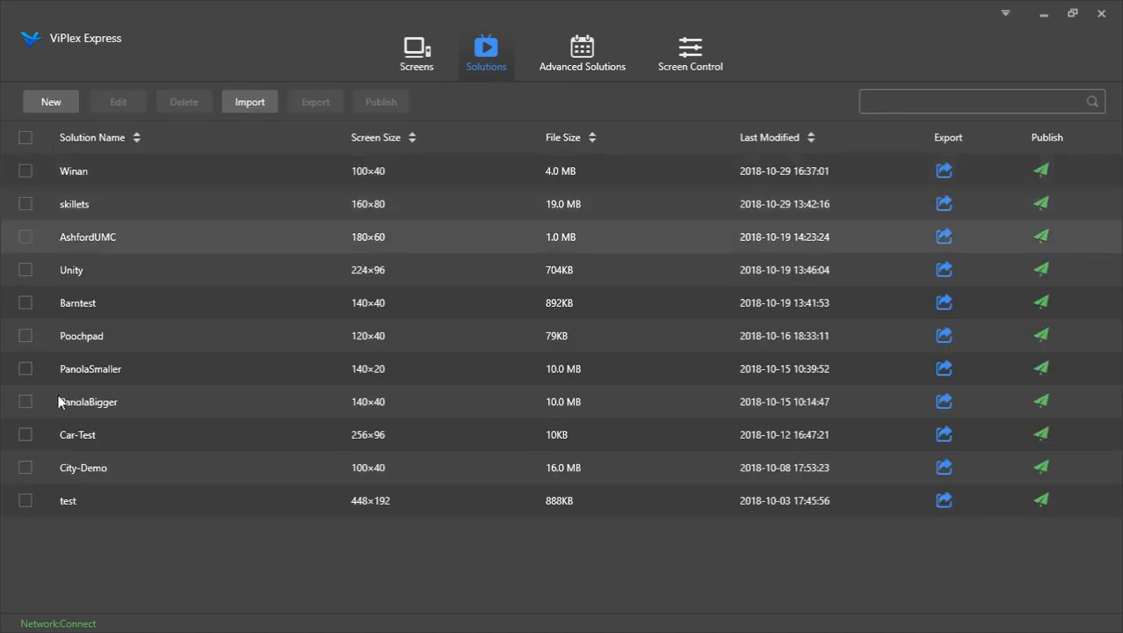
left_click(590, 53)
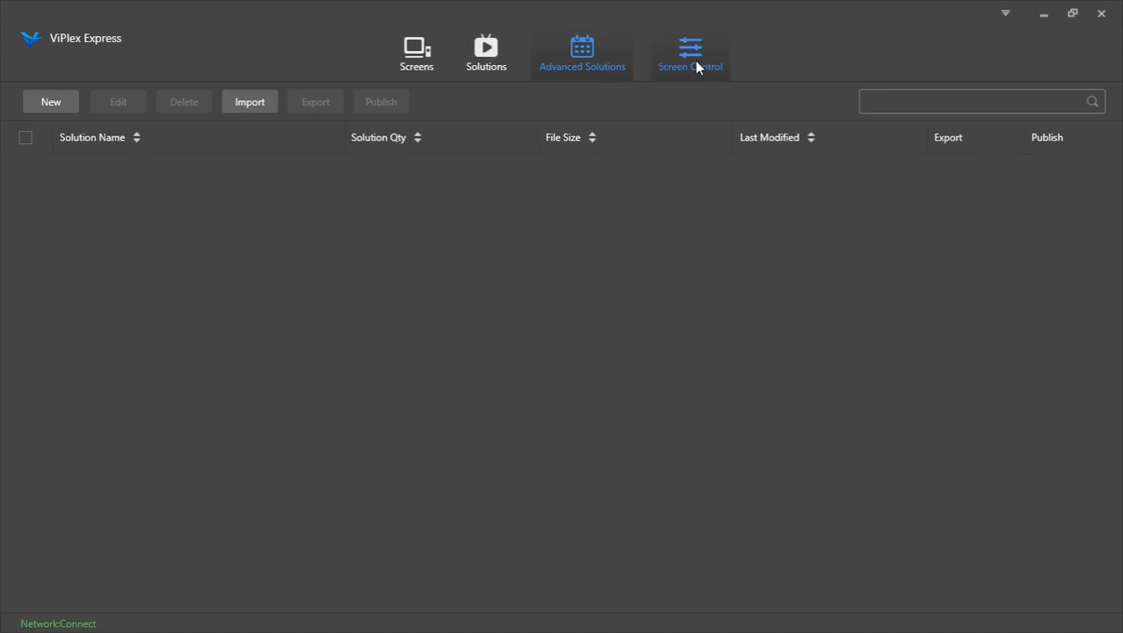
left_click(695, 61)
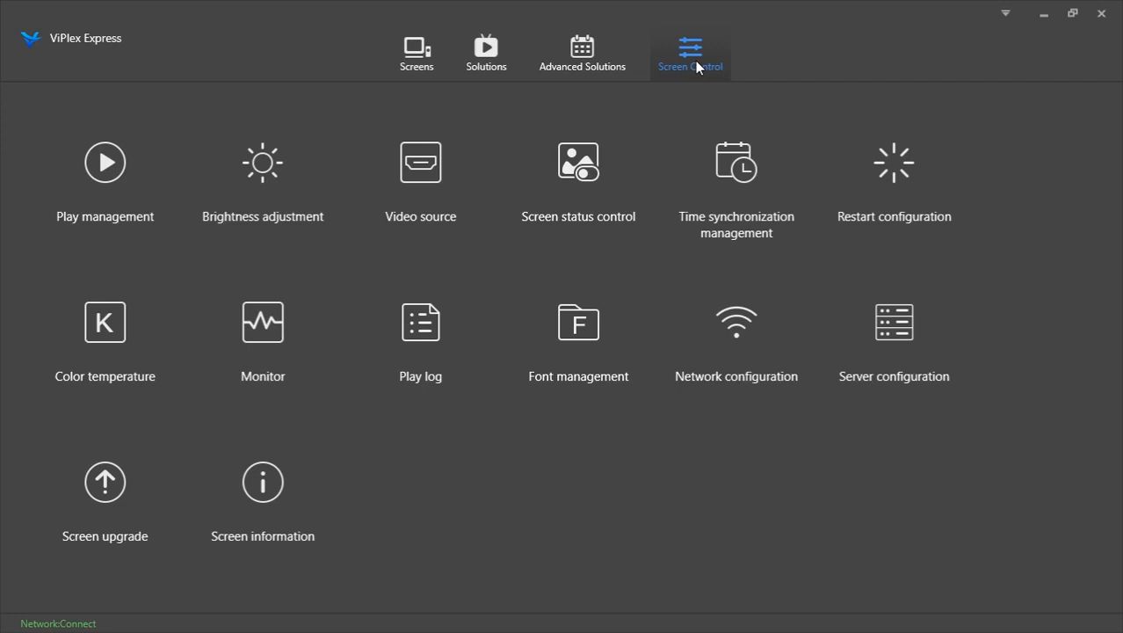
Open Time synchronization management and apply the (UTC-06:00) America/Chicago time zone to the online screen Taurus-10004352
left_click(707, 201)
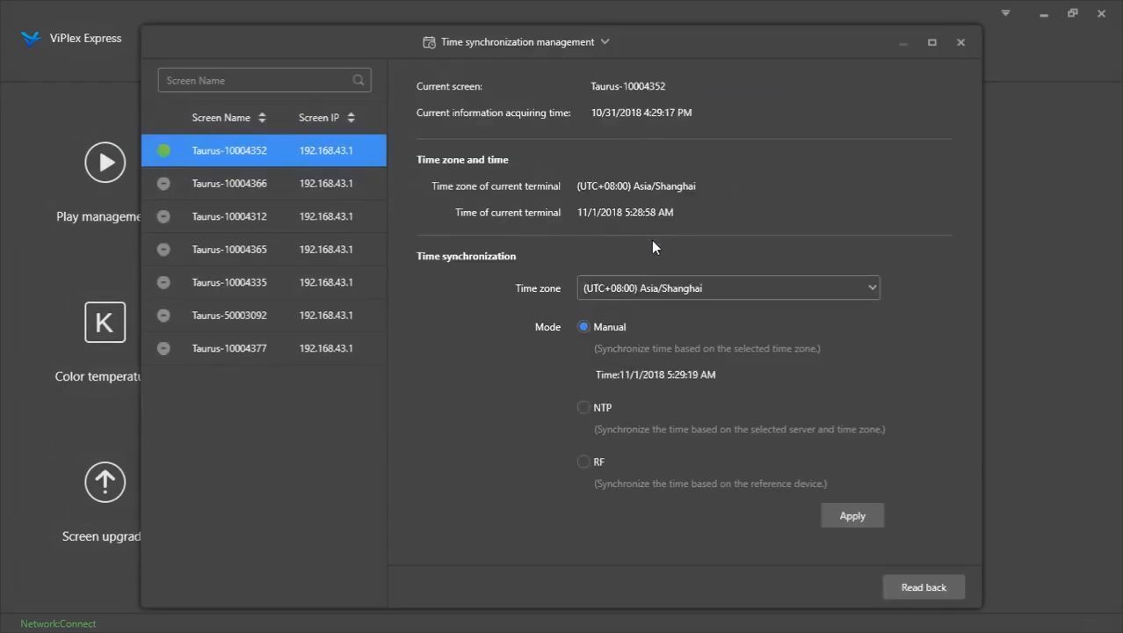
left_click(701, 283)
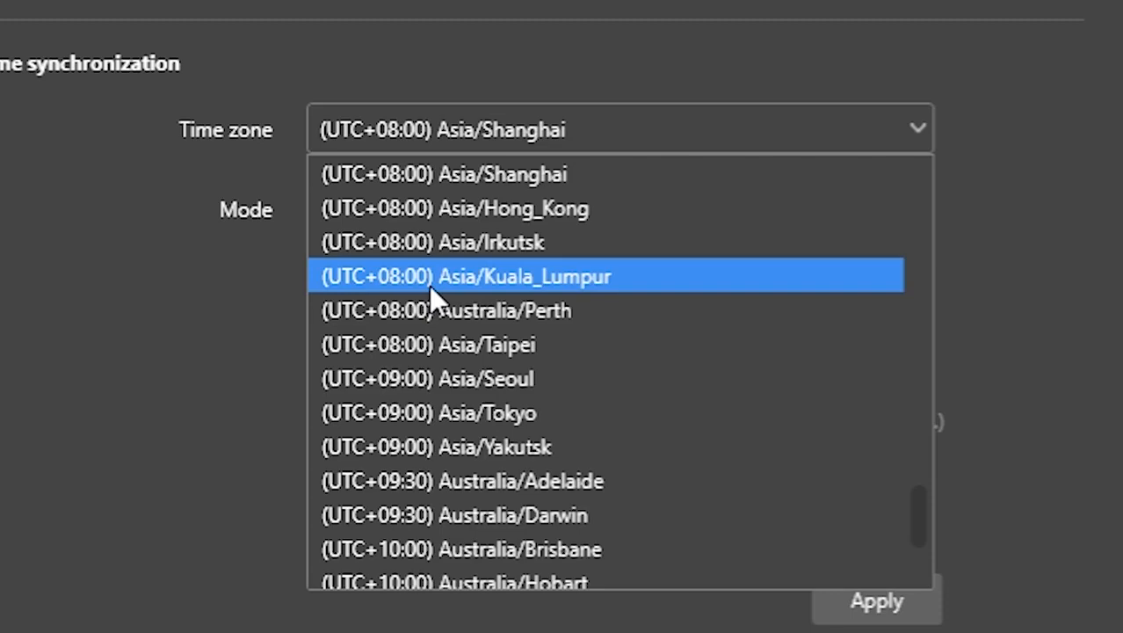
scroll(429, 284, "up", 15)
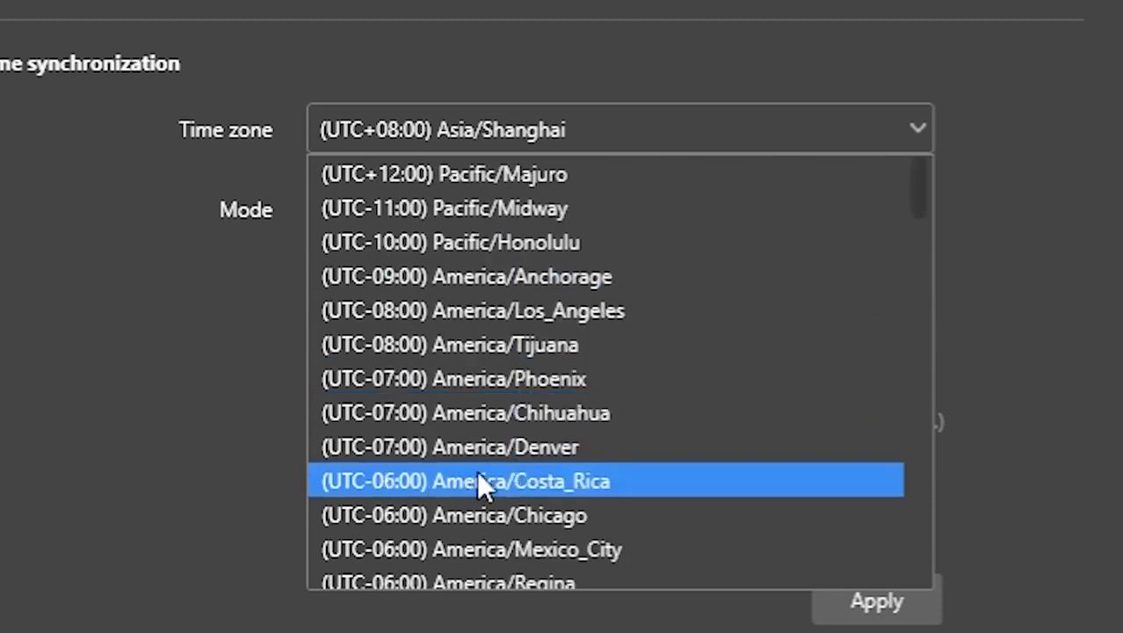
left_click(475, 510)
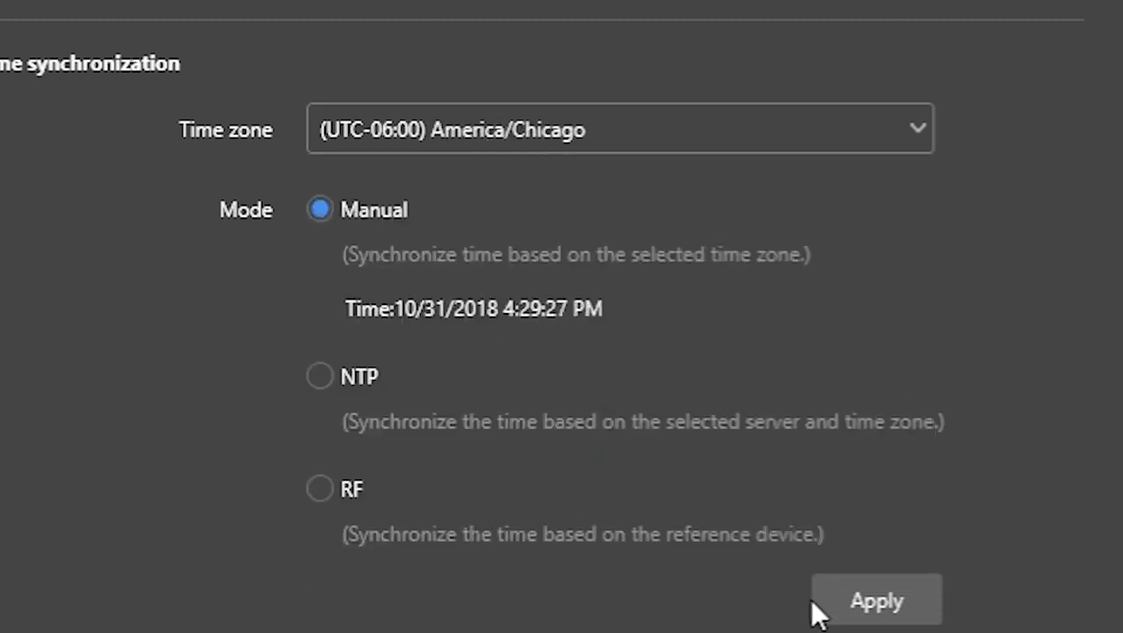
left_click(853, 601)
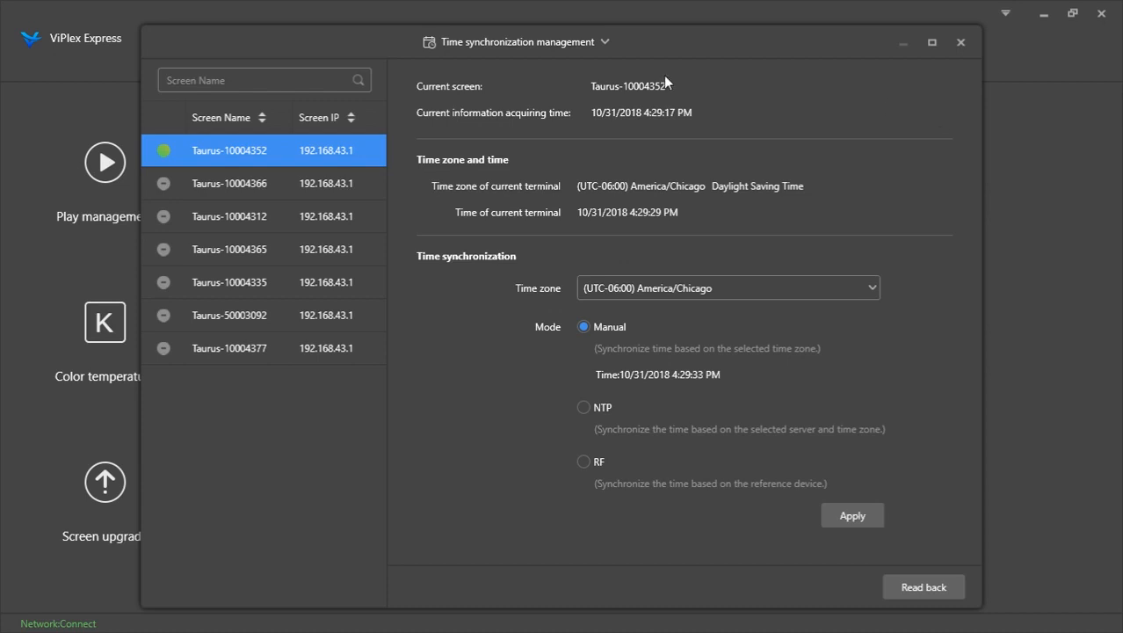
Switch to Brightness adjustment, set the manual brightness to 62%, and close the window
left_click(577, 39)
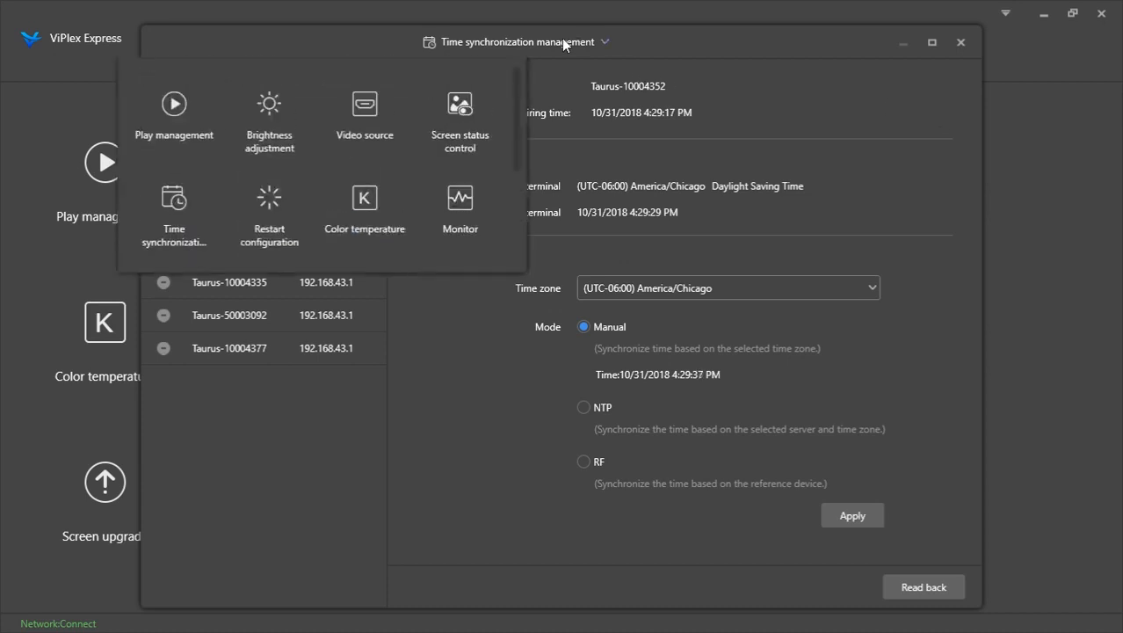
left_click(269, 105)
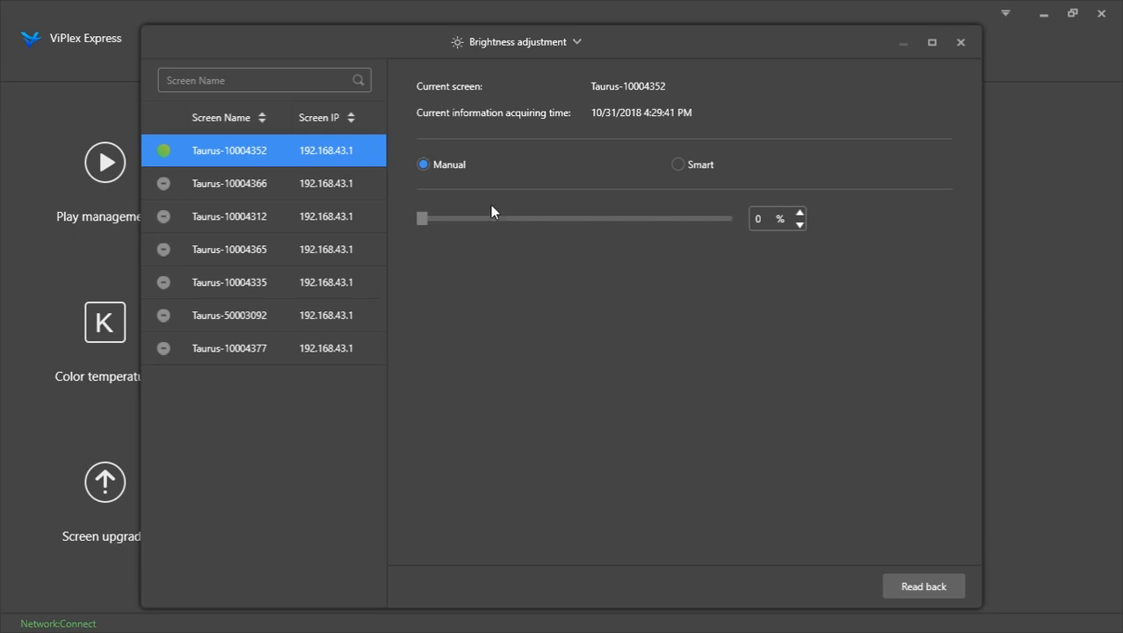
left_click_drag(423, 224, 610, 231)
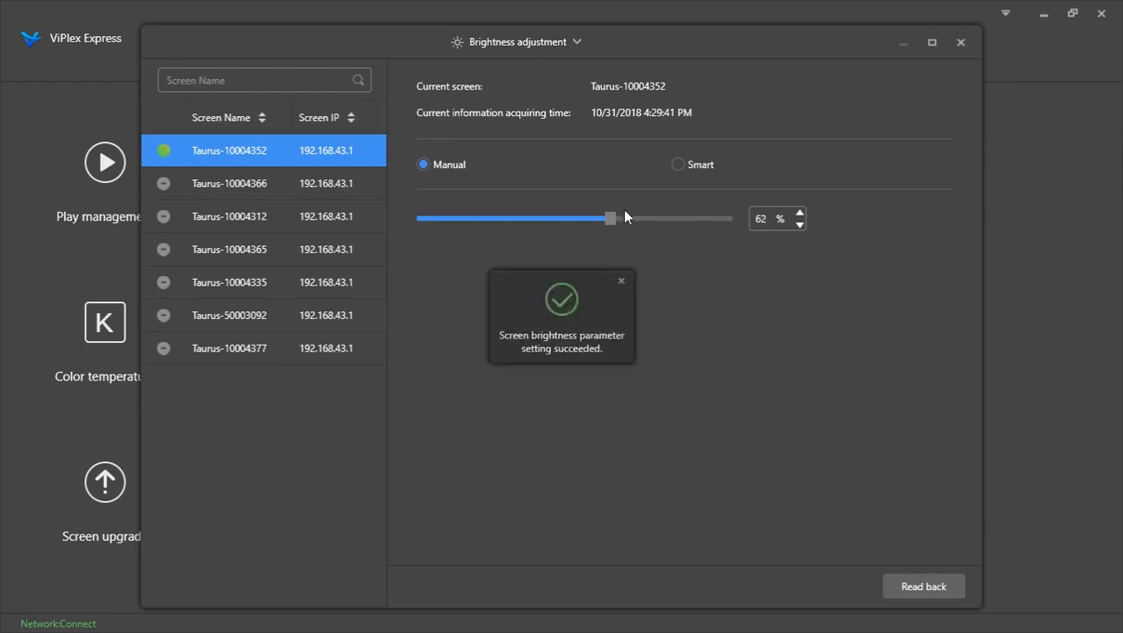
left_click(620, 280)
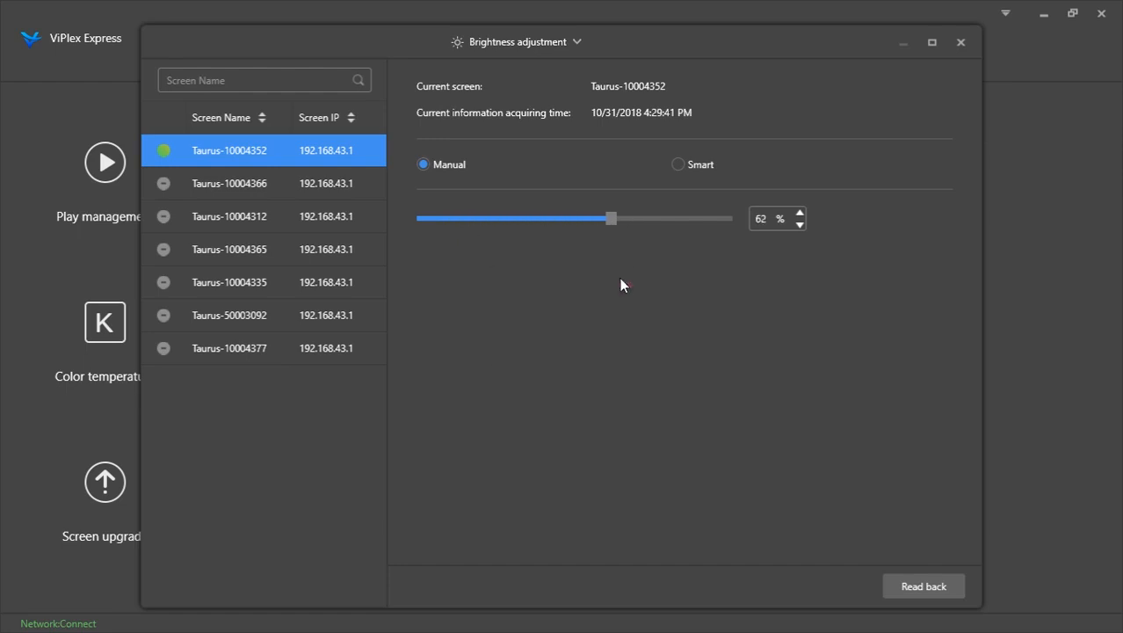
left_click(959, 39)
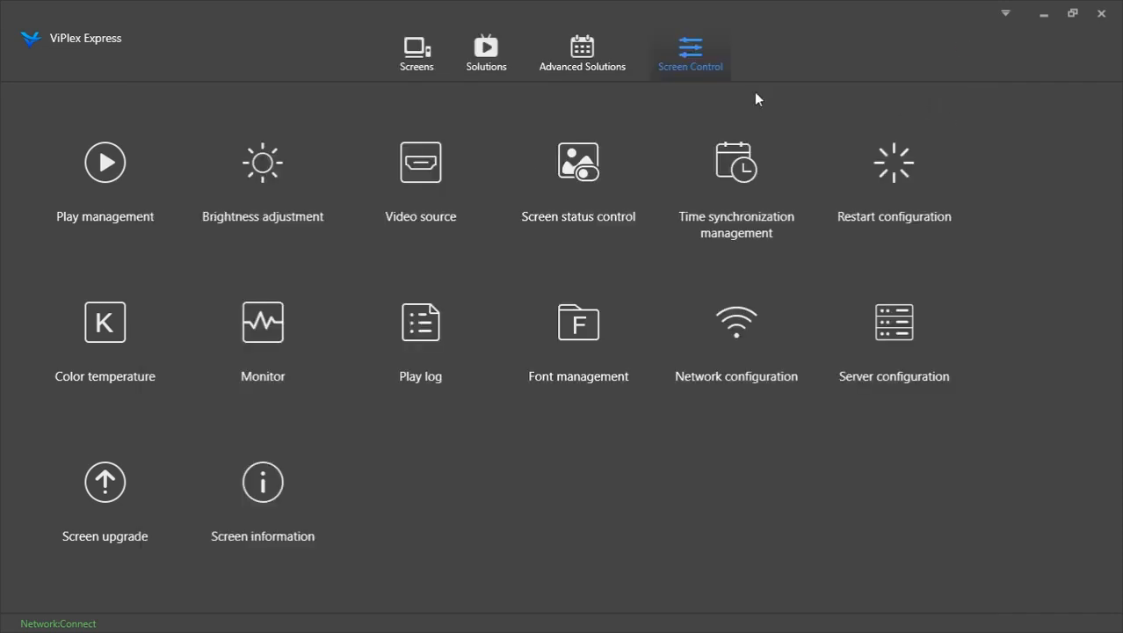
Reopen Brightness adjustment and switch the screen to Smart brightness mode
left_click(255, 184)
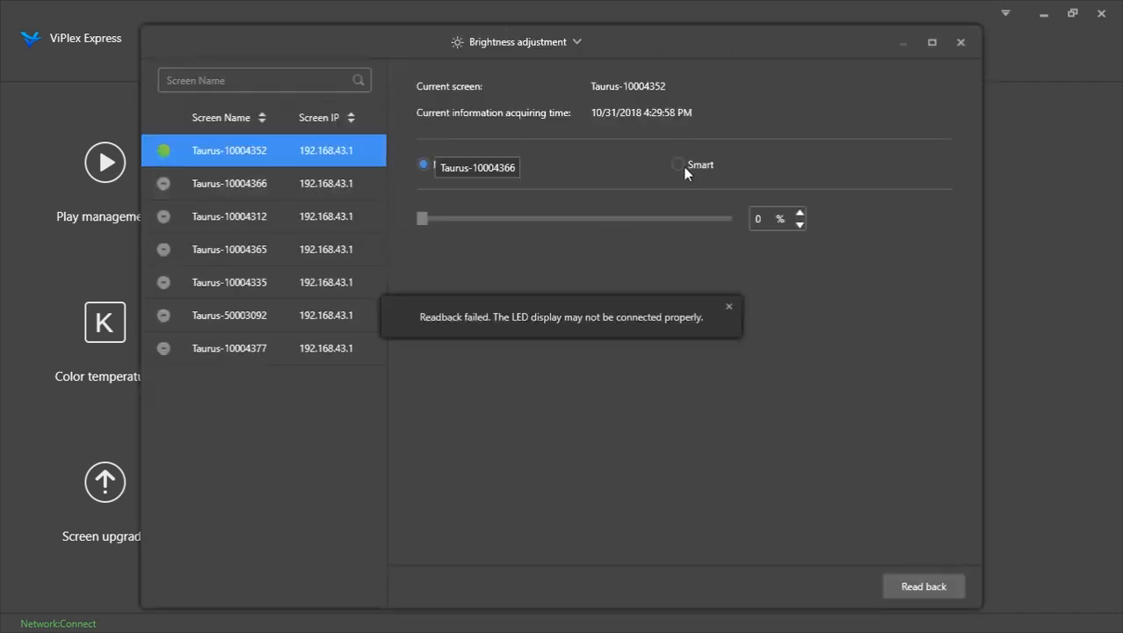
left_click(728, 306)
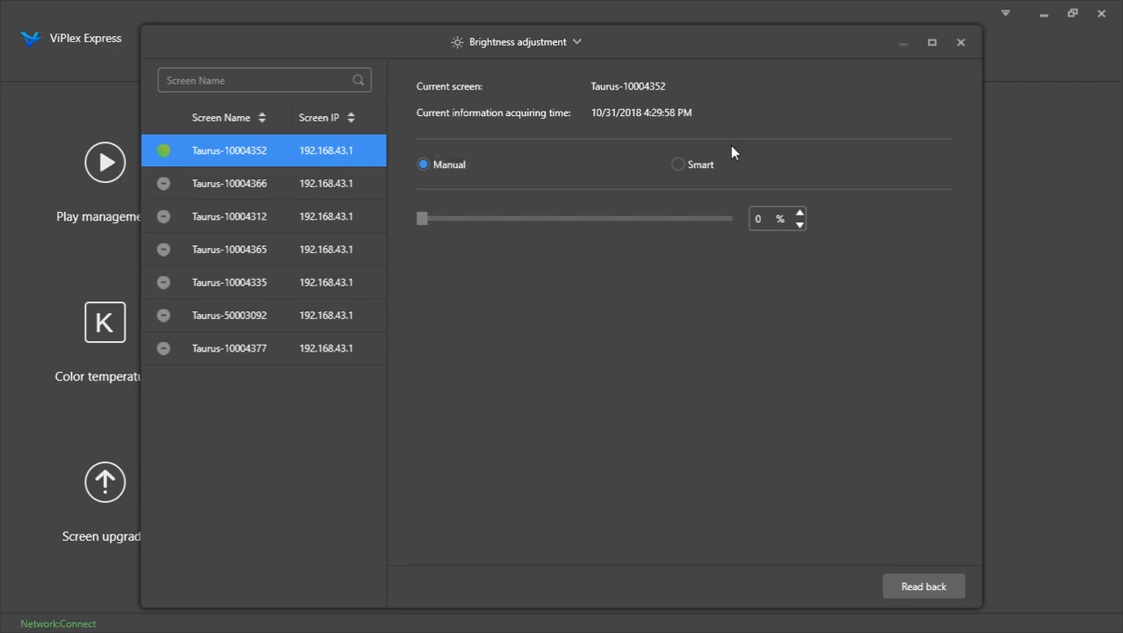
left_click(679, 165)
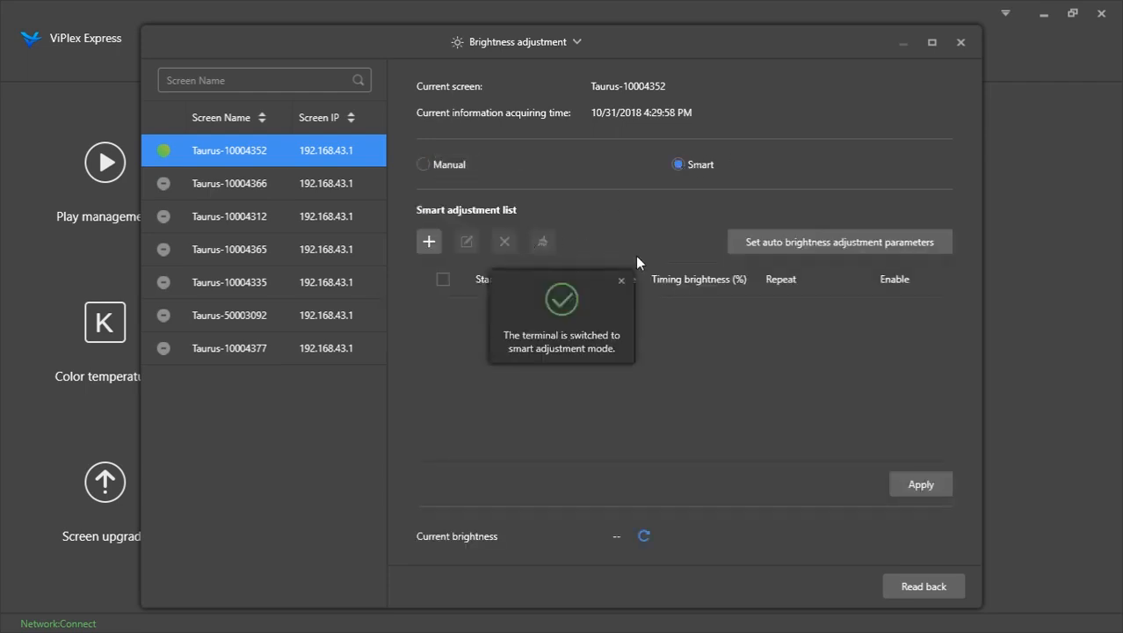
left_click(621, 280)
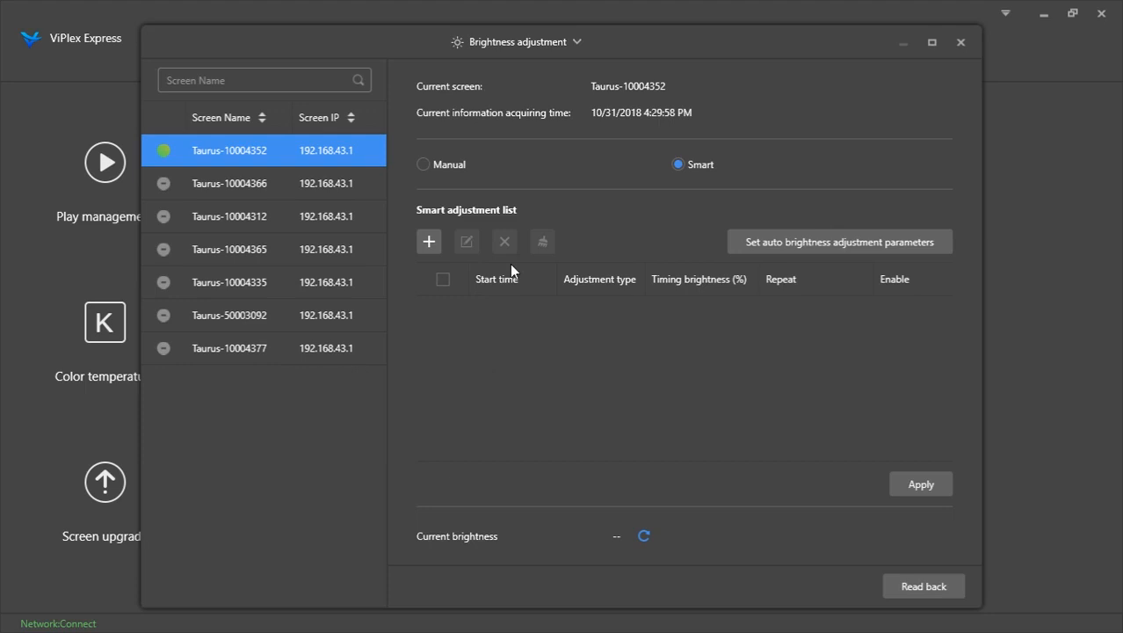
Add a smart brightness timing entry starting at 06:00 with 50% brightness, repeating every day
left_click(428, 239)
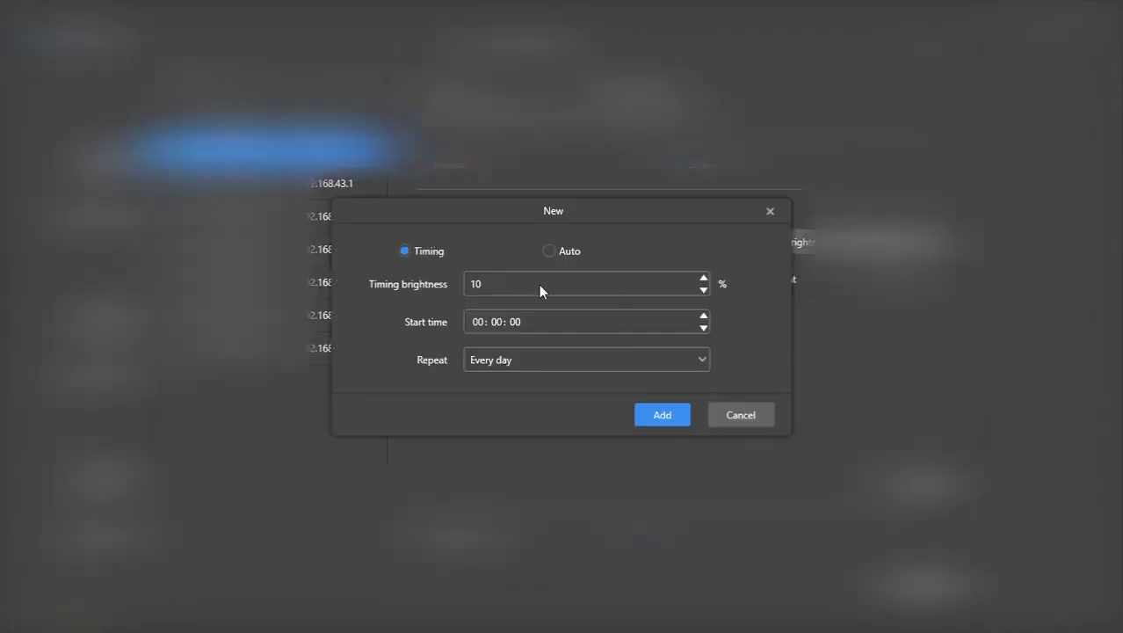
left_click(477, 322)
type("6")
double_click(495, 282)
type("50")
left_click(666, 416)
Add a timing entry starting at 08:00 with 70% brightness
type("70")
double_click(481, 321)
type("08")
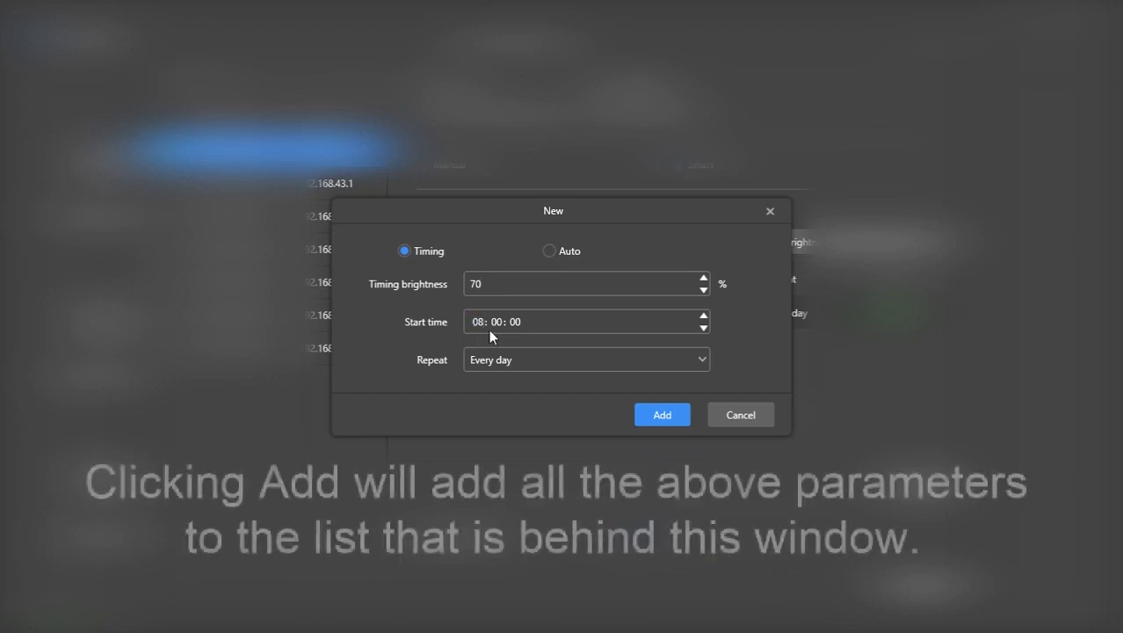
left_click(659, 411)
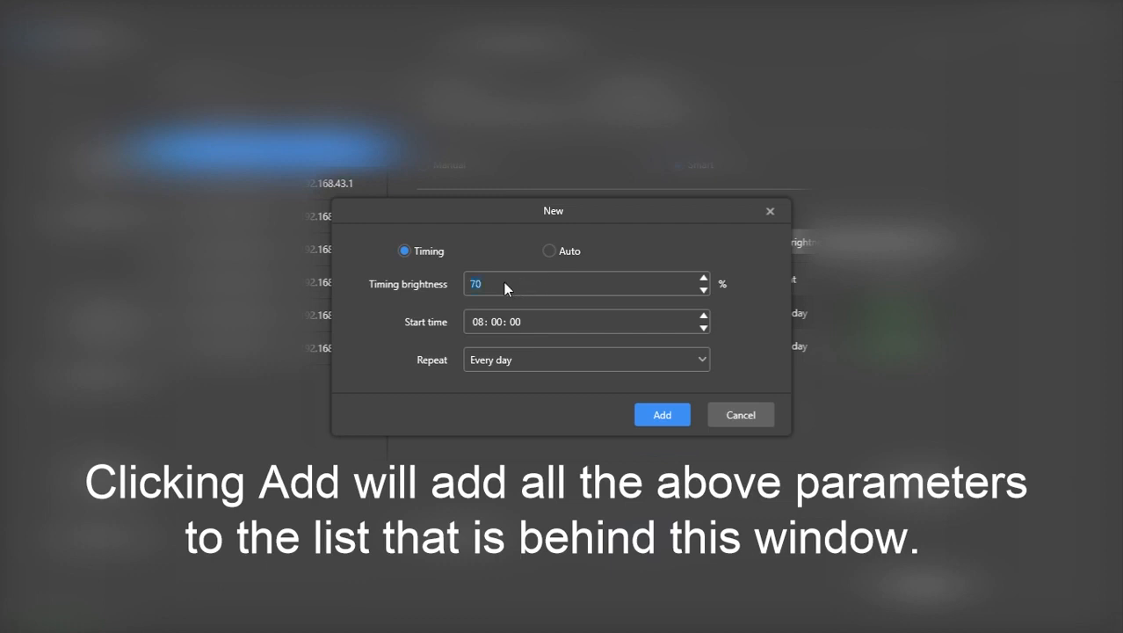
Add timing entries at 09:00 with 80% brightness and at 19:00 with 60% brightness
double_click(479, 322)
left_click(656, 407)
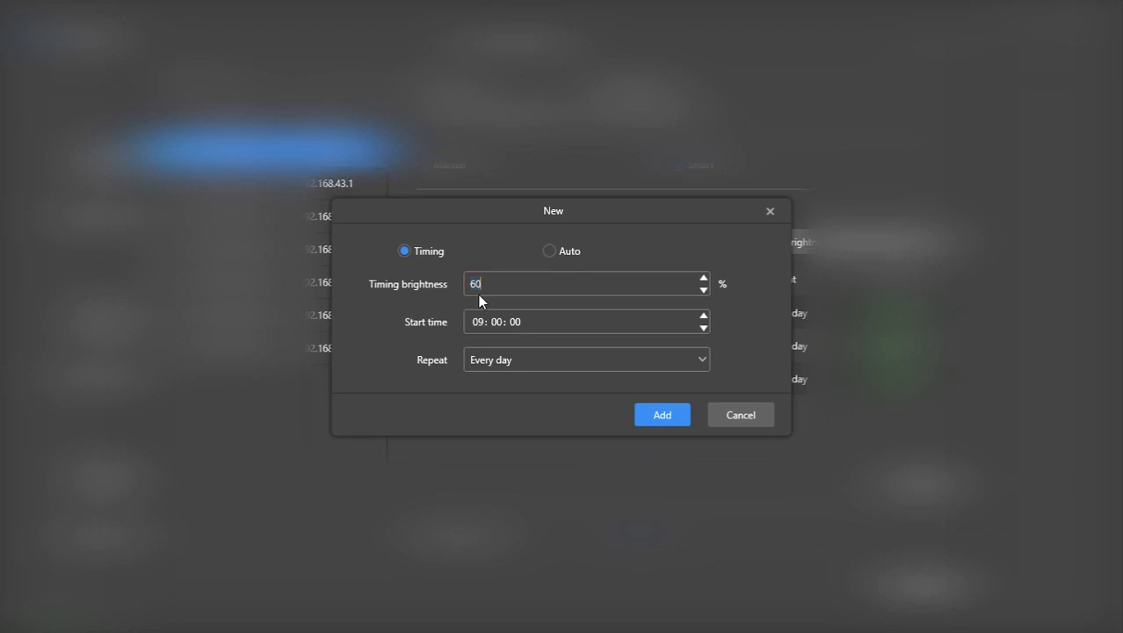
left_click(480, 321)
type("19")
left_click(665, 423)
Add a timing entry starting at 21:00 with 40% brightness
double_click(480, 283)
type("40")
double_click(478, 321)
type("21")
left_click(654, 413)
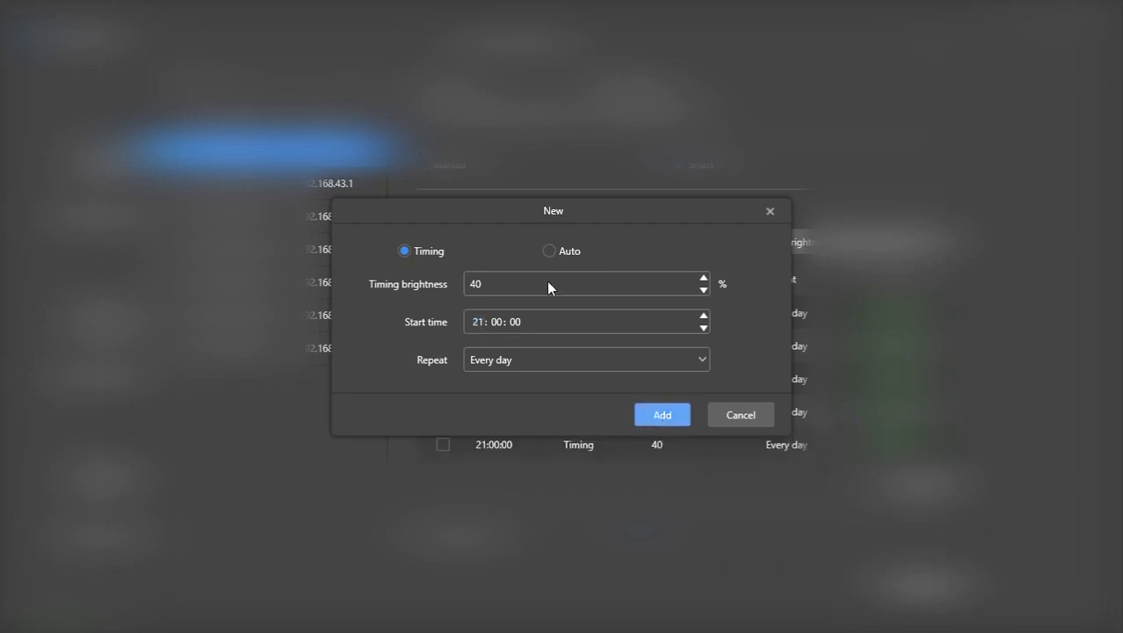
Add a timing entry starting at 22:00 with 30% brightness and close the New dialog
double_click(479, 284)
type("30")
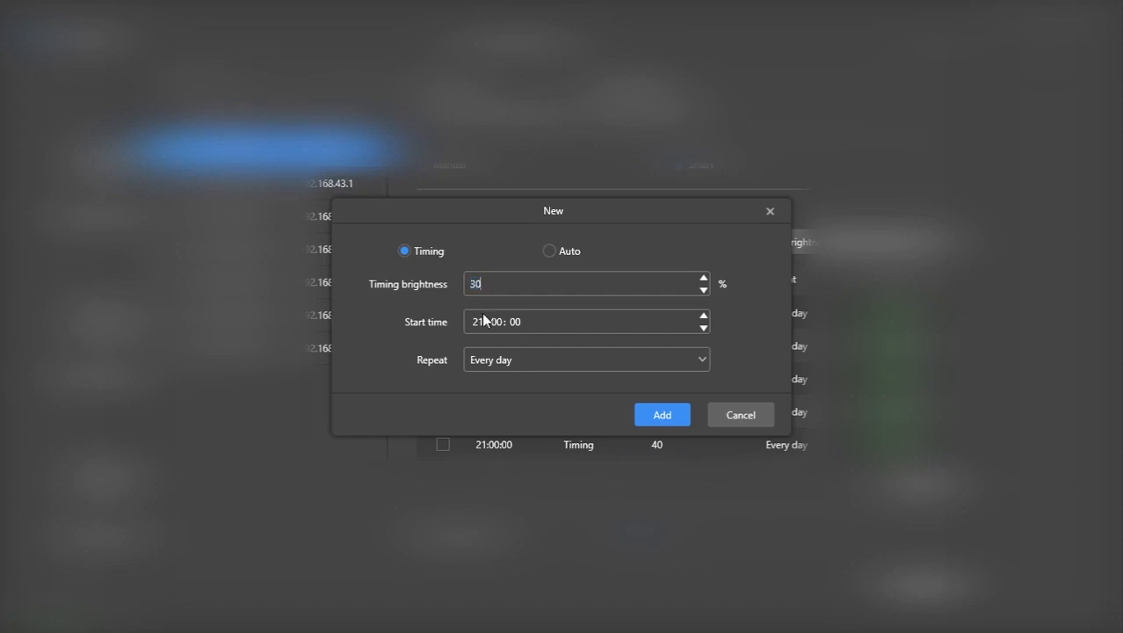
scroll(479, 322, "up", 1)
left_click(660, 413)
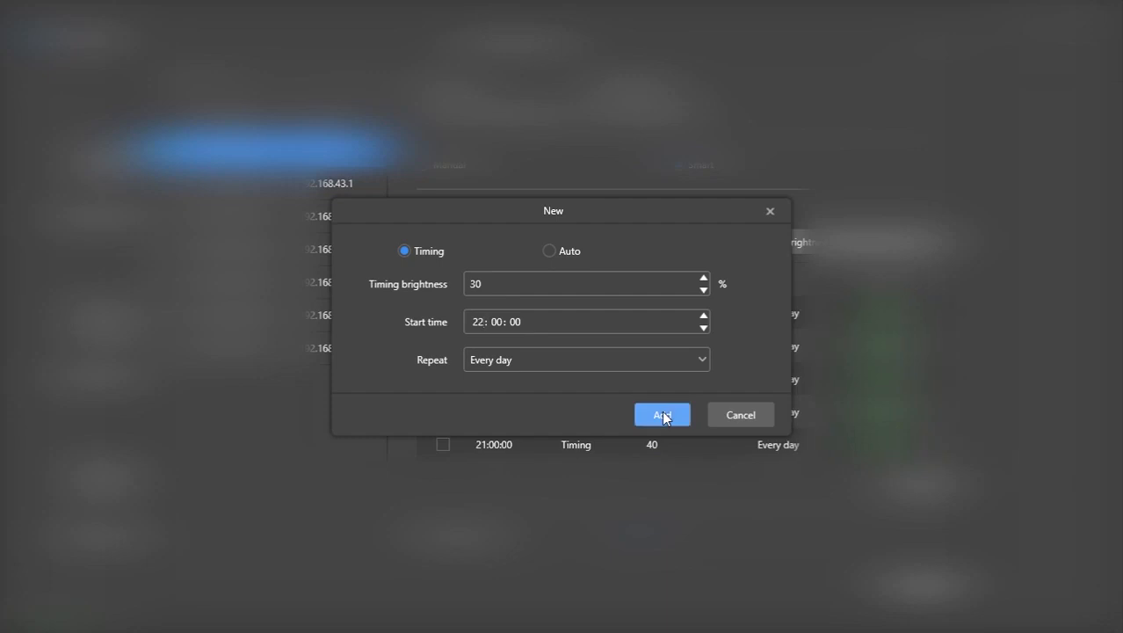
left_click(769, 215)
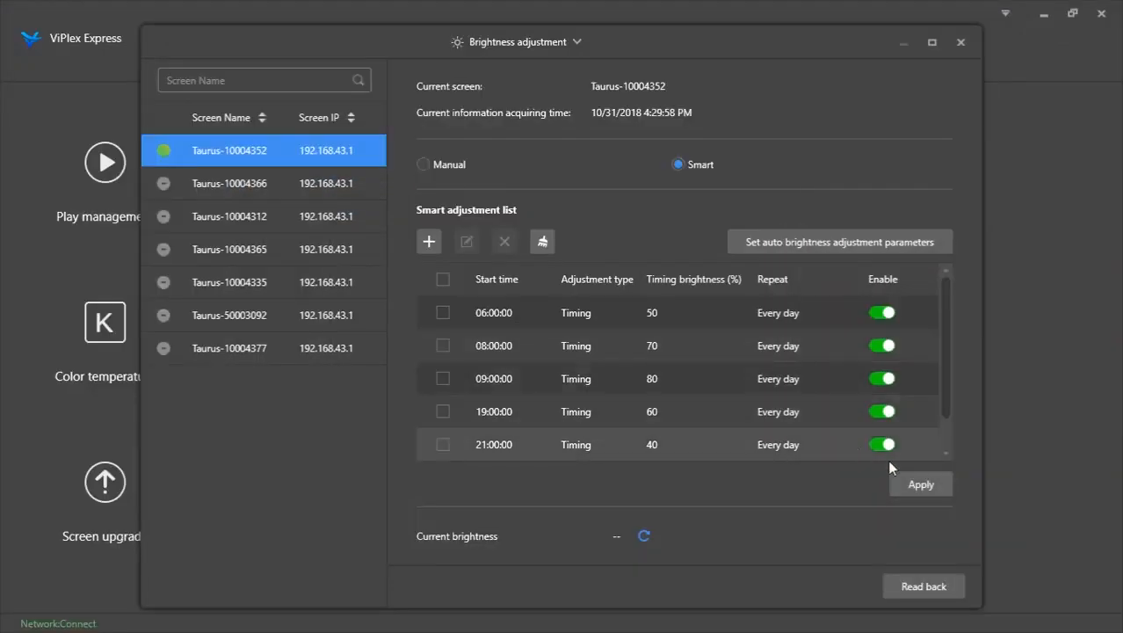
Apply the smart brightness schedule and close the Brightness adjustment window
left_click(910, 490)
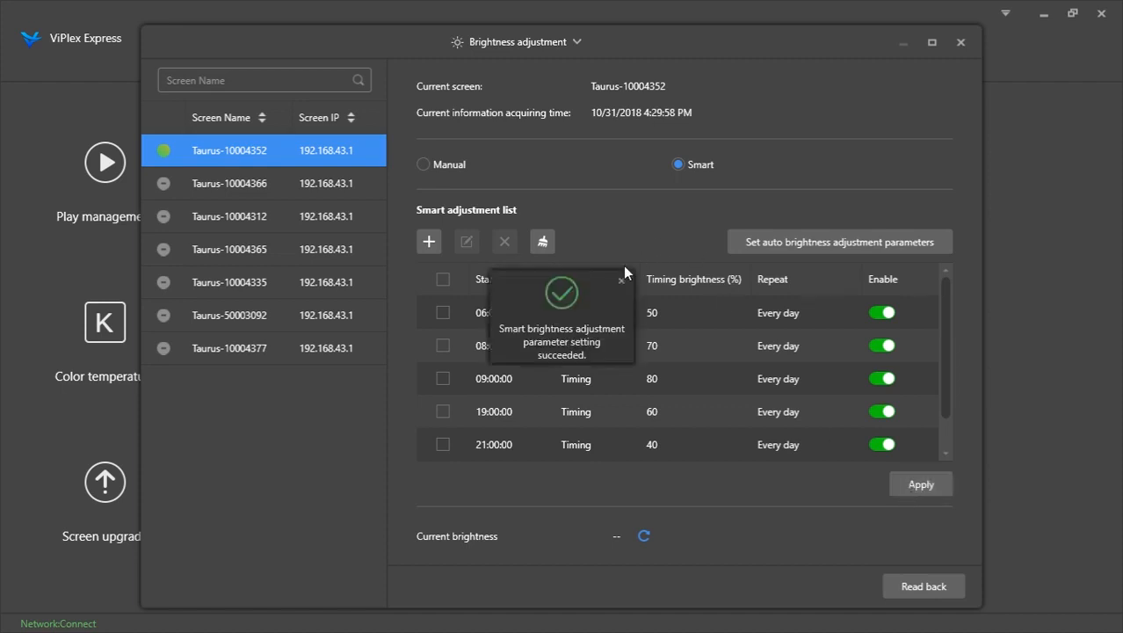
left_click(620, 281)
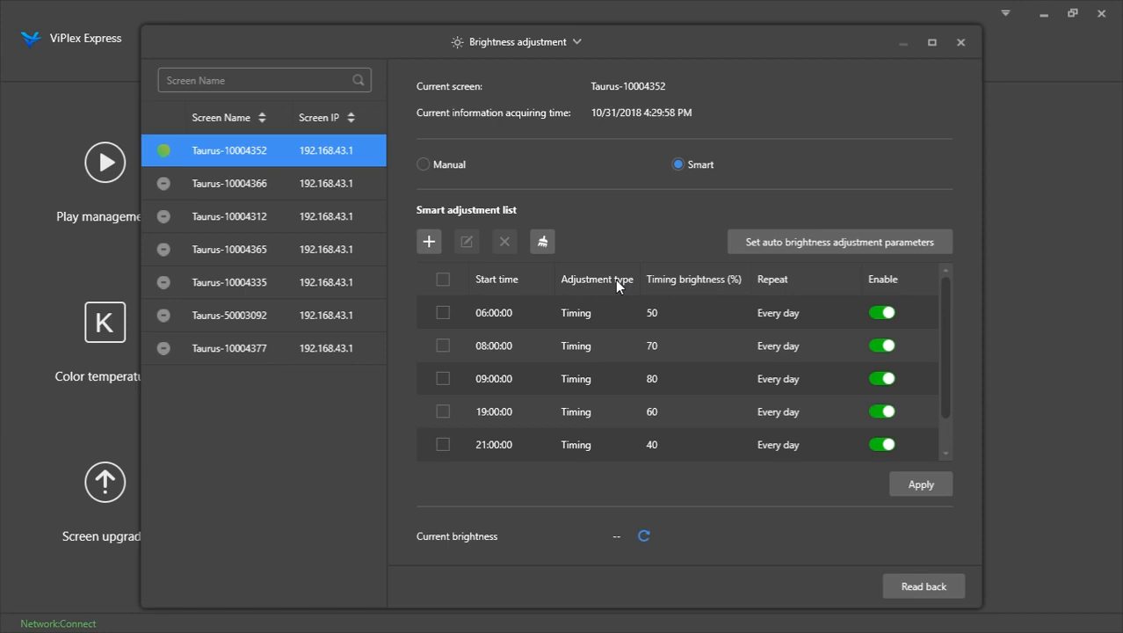
left_click(962, 42)
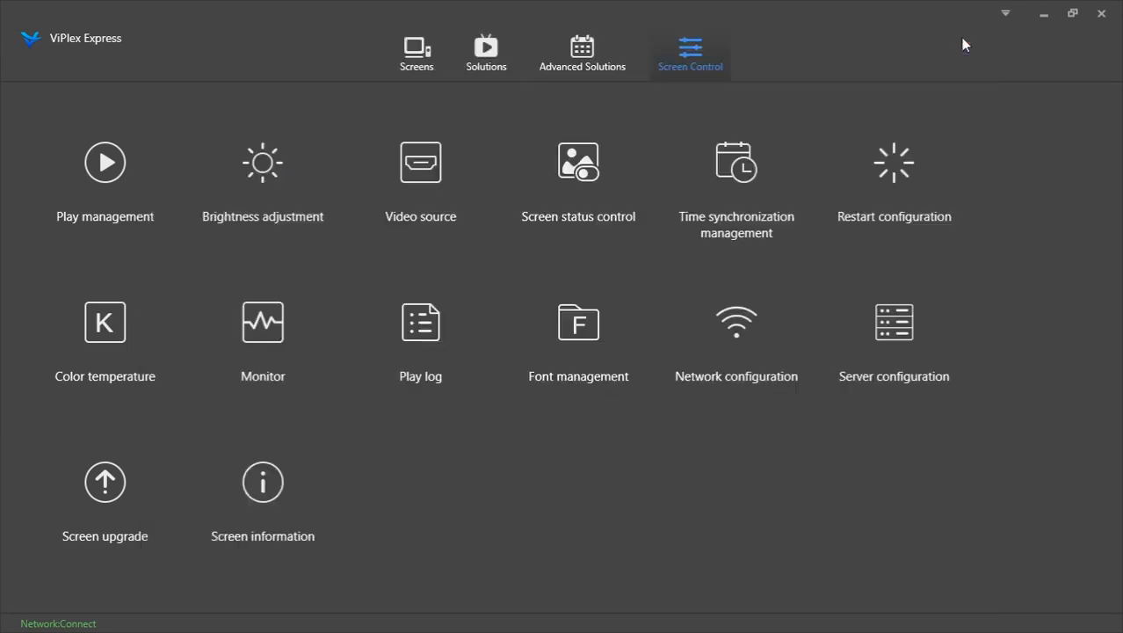
Create a new solution named Video with a display width and height of 400 px
left_click(482, 51)
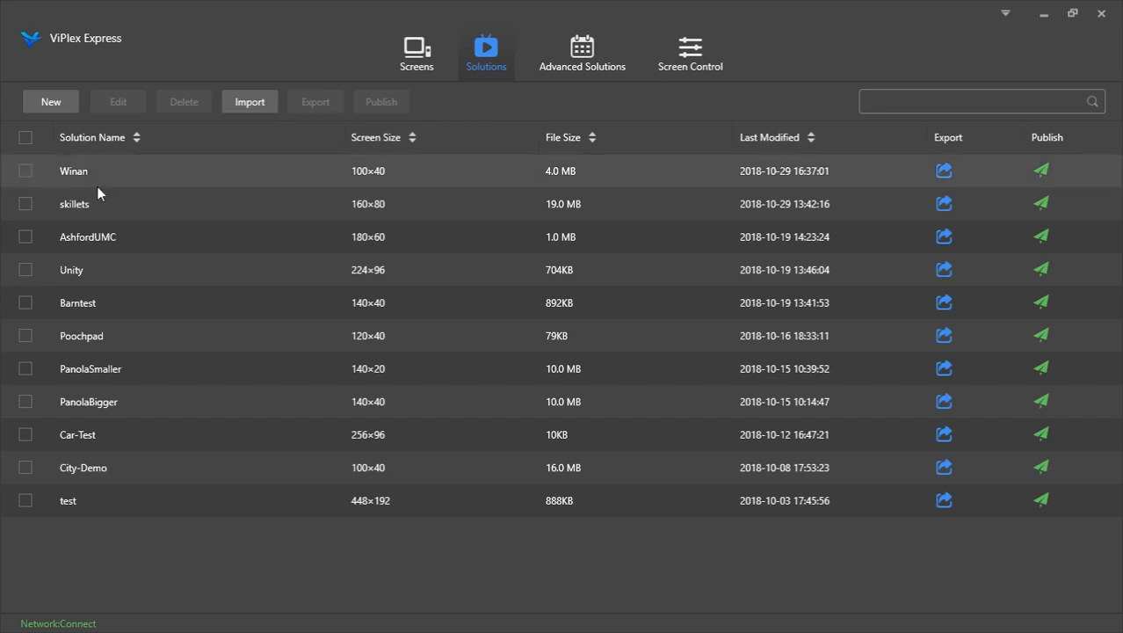
left_click(51, 102)
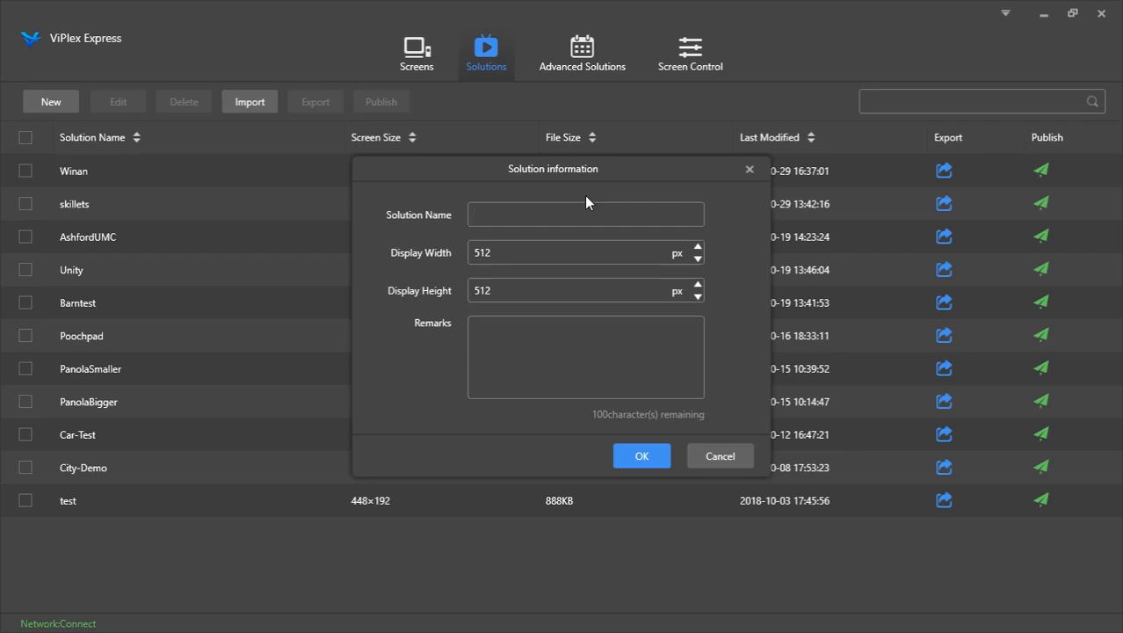
type("Video")
double_click(488, 251)
type("4")
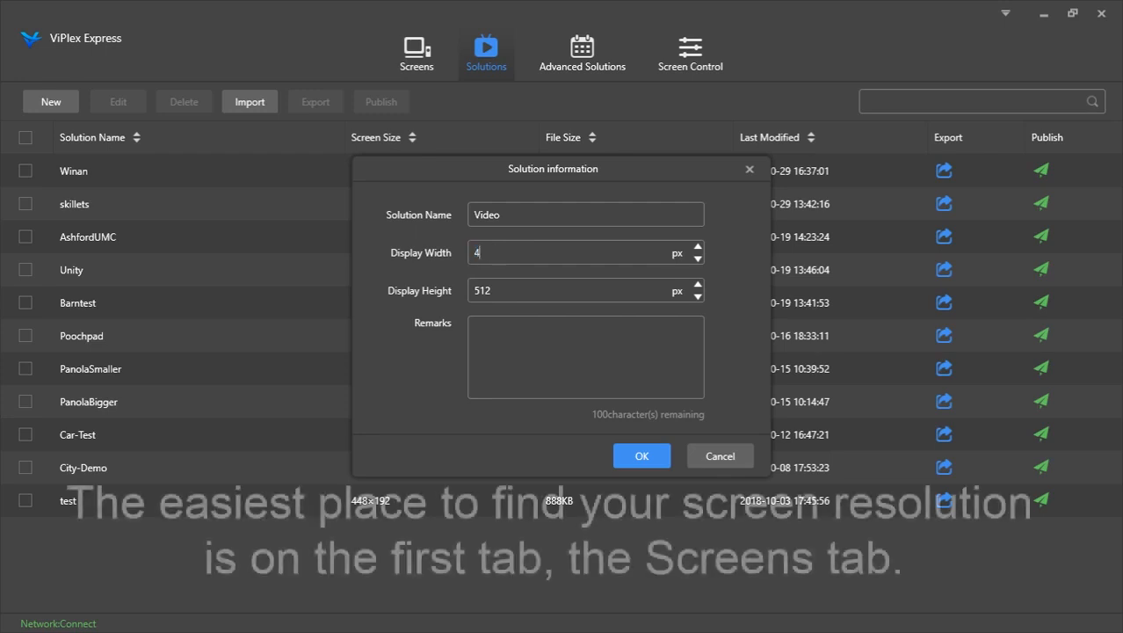
type("4")
key("BackSpace")
key("BackSpace")
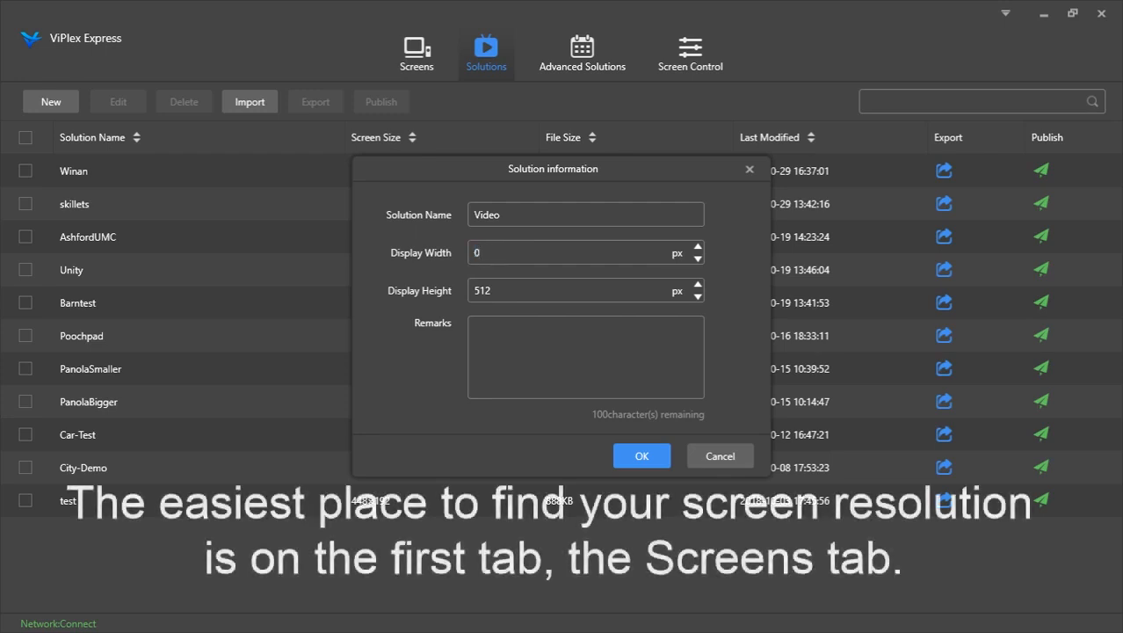
type("400")
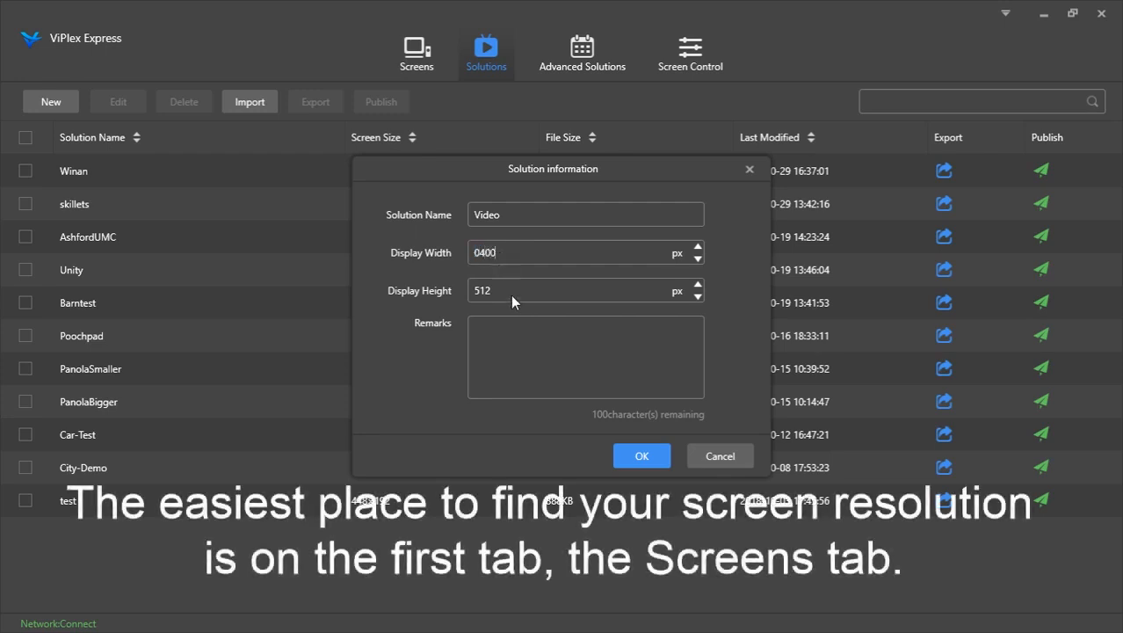
double_click(505, 290)
type("400")
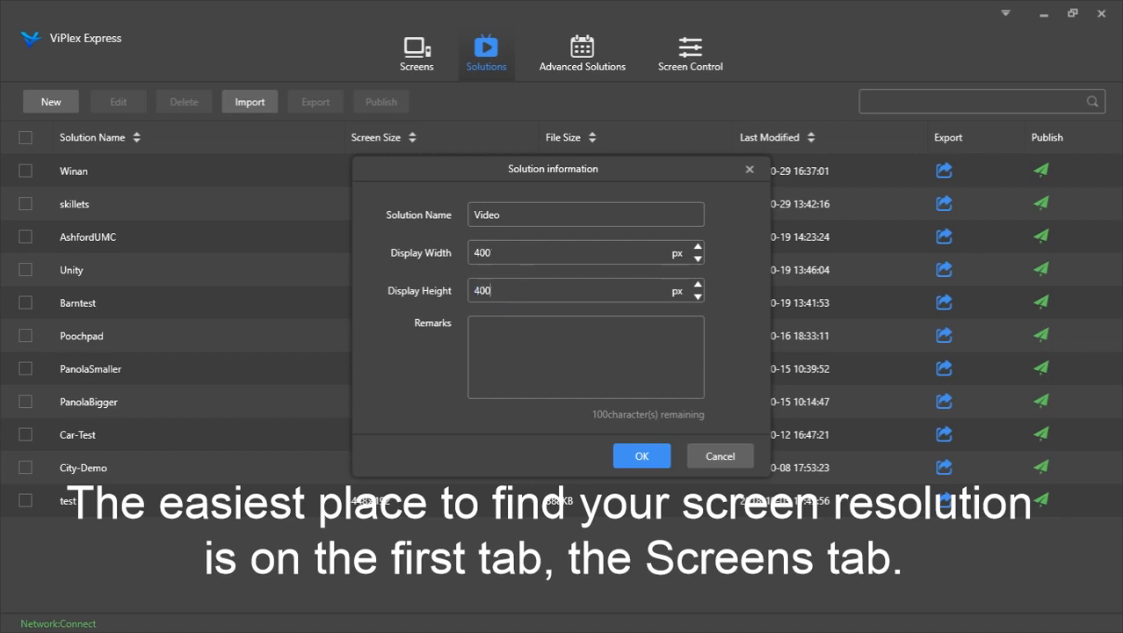
left_click(644, 454)
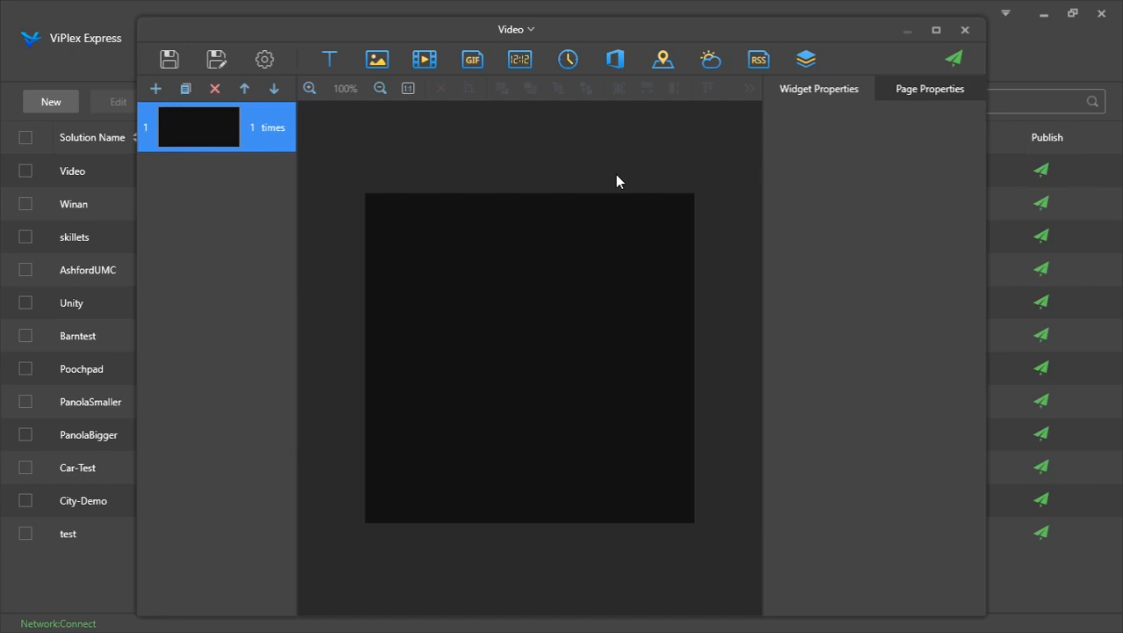
Add new pages to the Video solution and select the first page
left_click(156, 89)
left_click(155, 88)
left_click(155, 89)
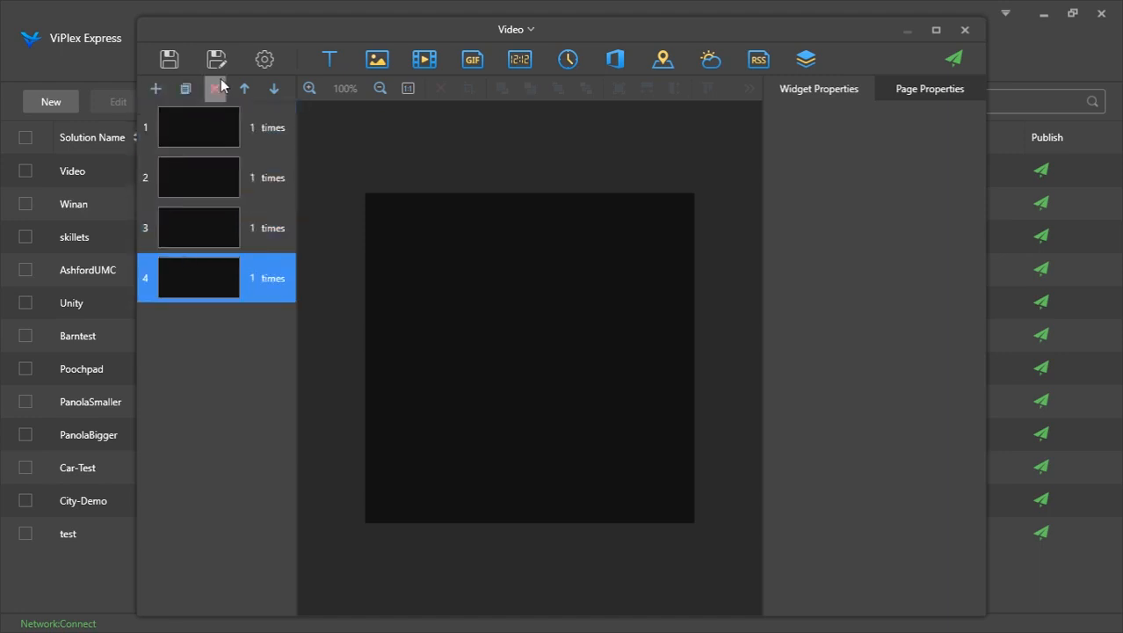
left_click(281, 143)
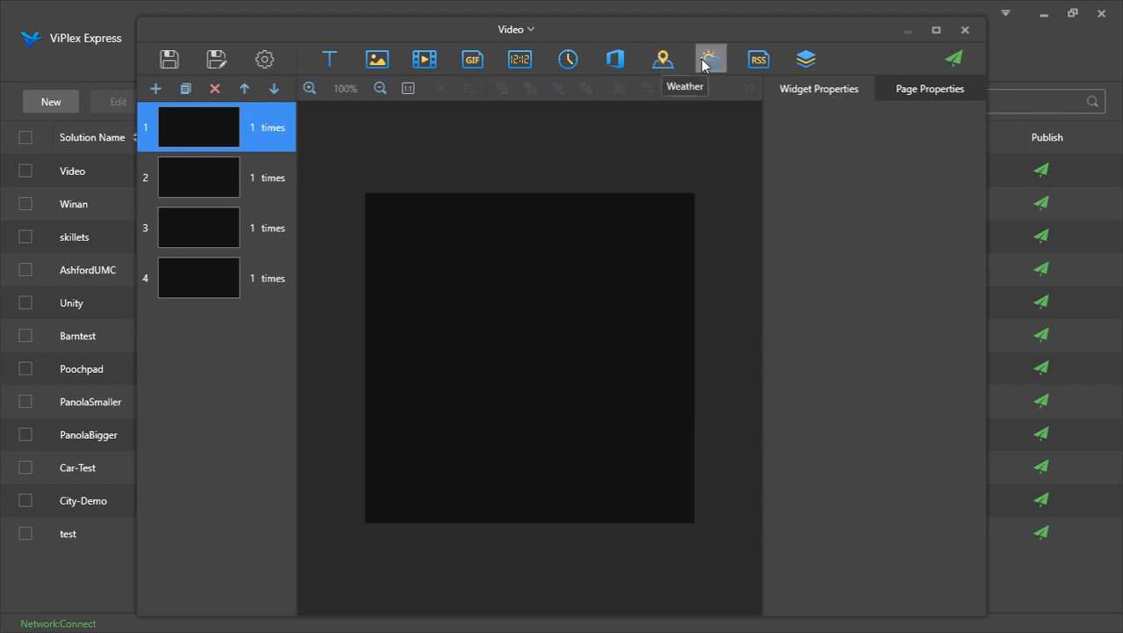
Insert a Weather widget on the first page and set its location to America, Texas, Houston
left_click(703, 61)
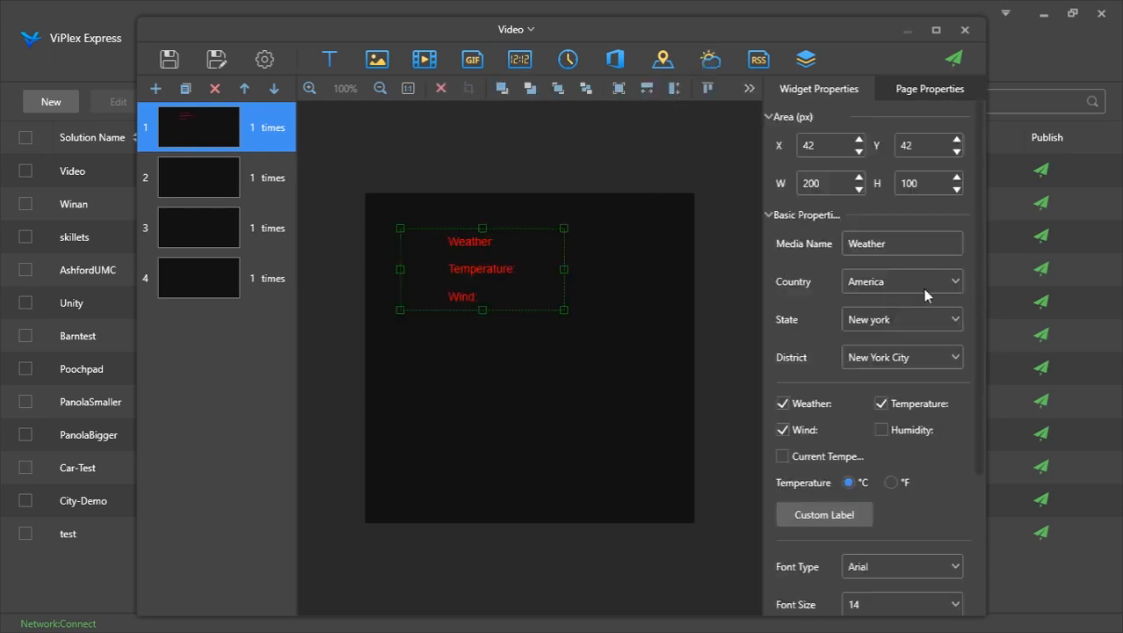
left_click(876, 359)
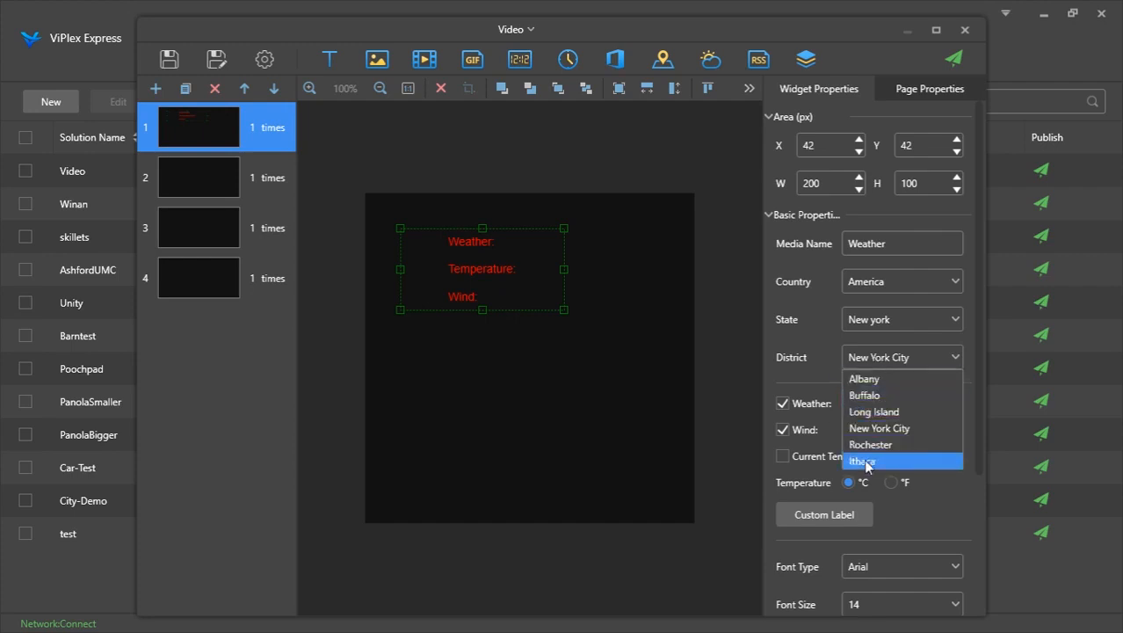
left_click(910, 333)
left_click(932, 315)
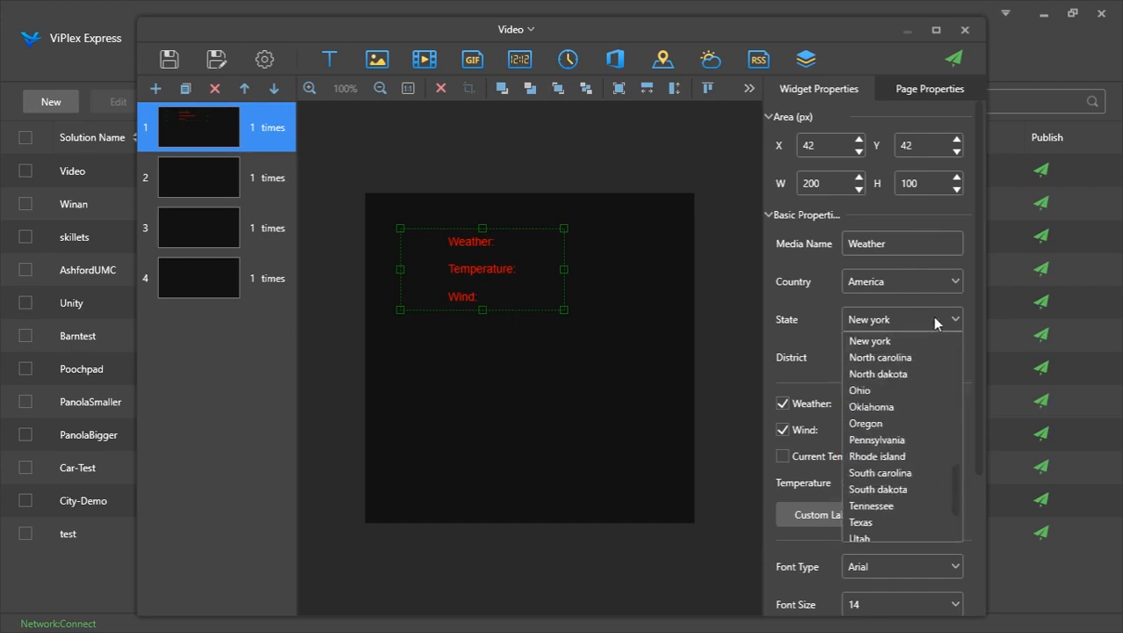
scroll(865, 435, "down", 2)
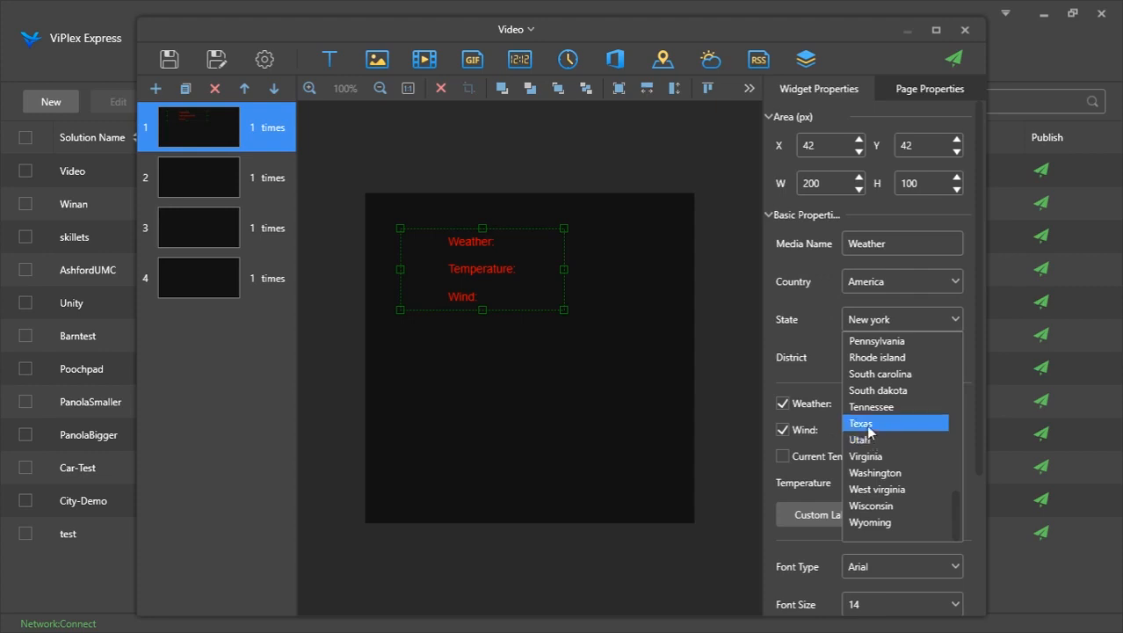
left_click(865, 421)
left_click(930, 366)
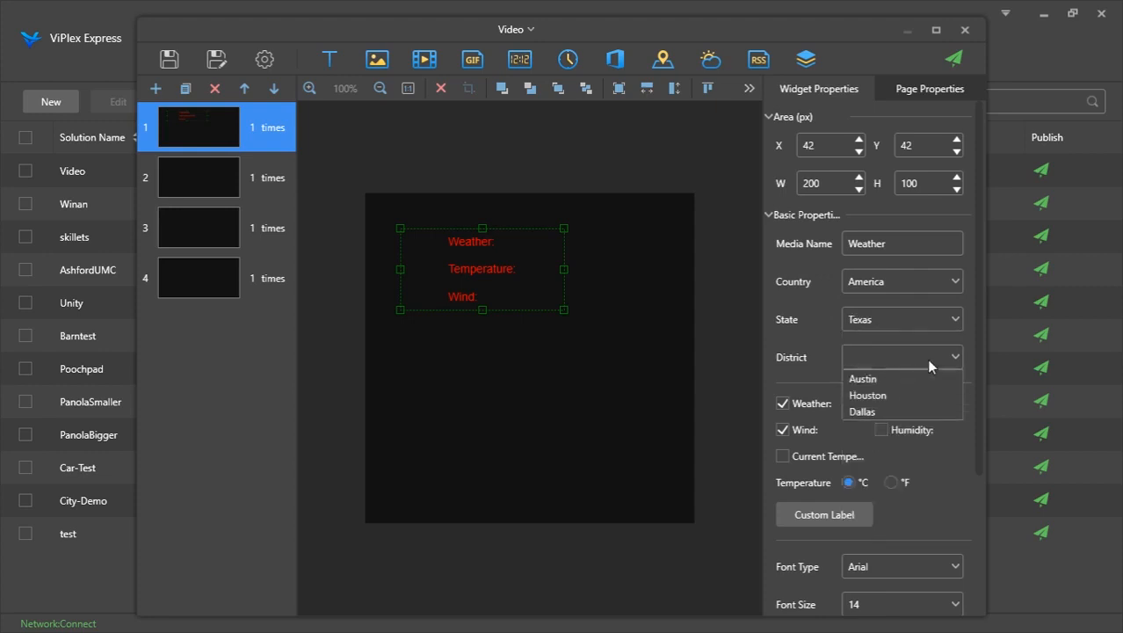
left_click(885, 394)
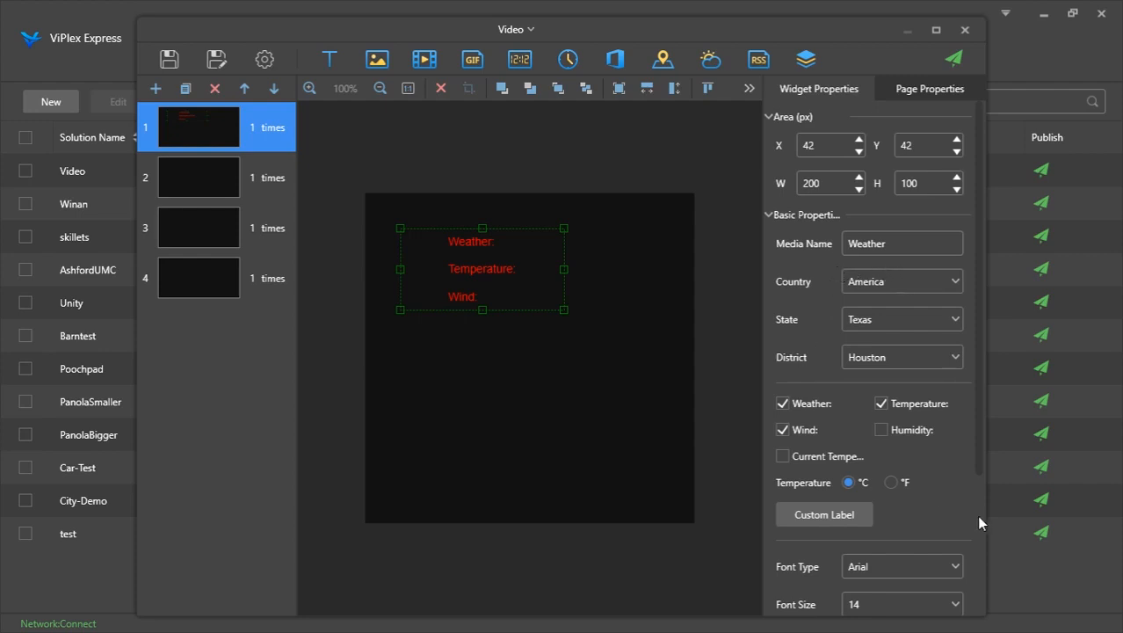
Set the weather widget to °F, show humidity, and hide wind and current temperature
left_click(891, 483)
left_click(881, 431)
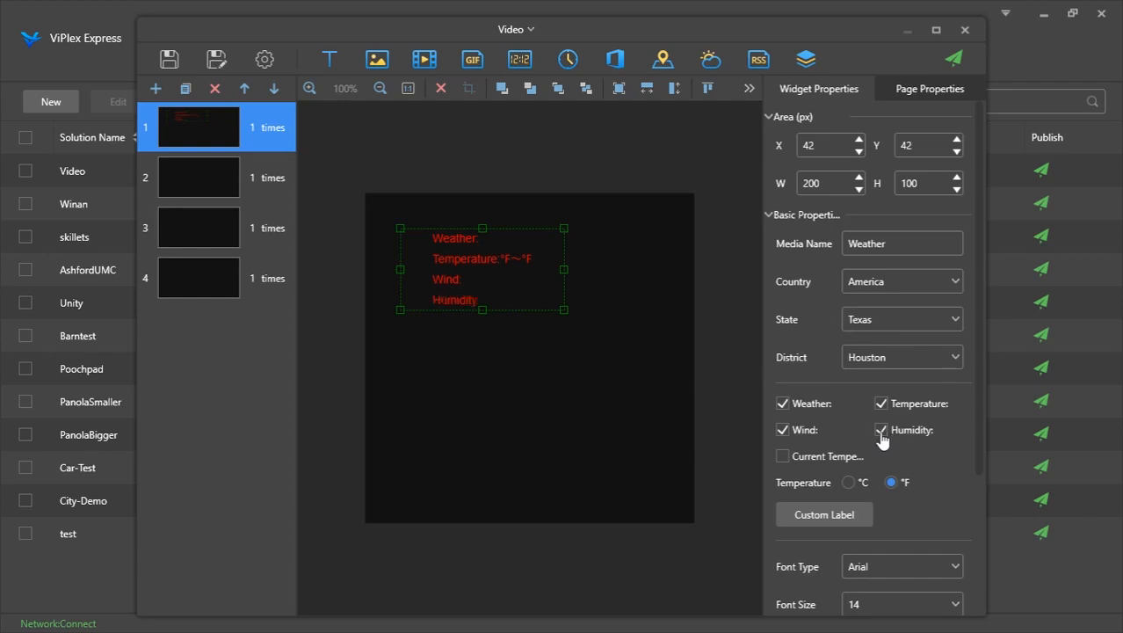
left_click(800, 461)
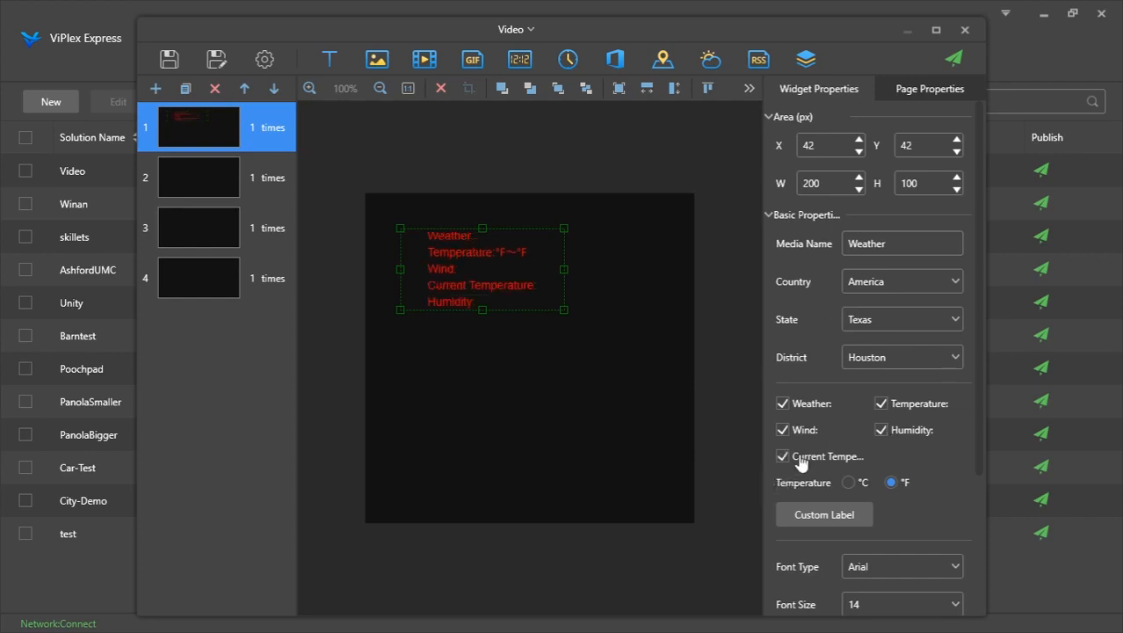
left_click(800, 459)
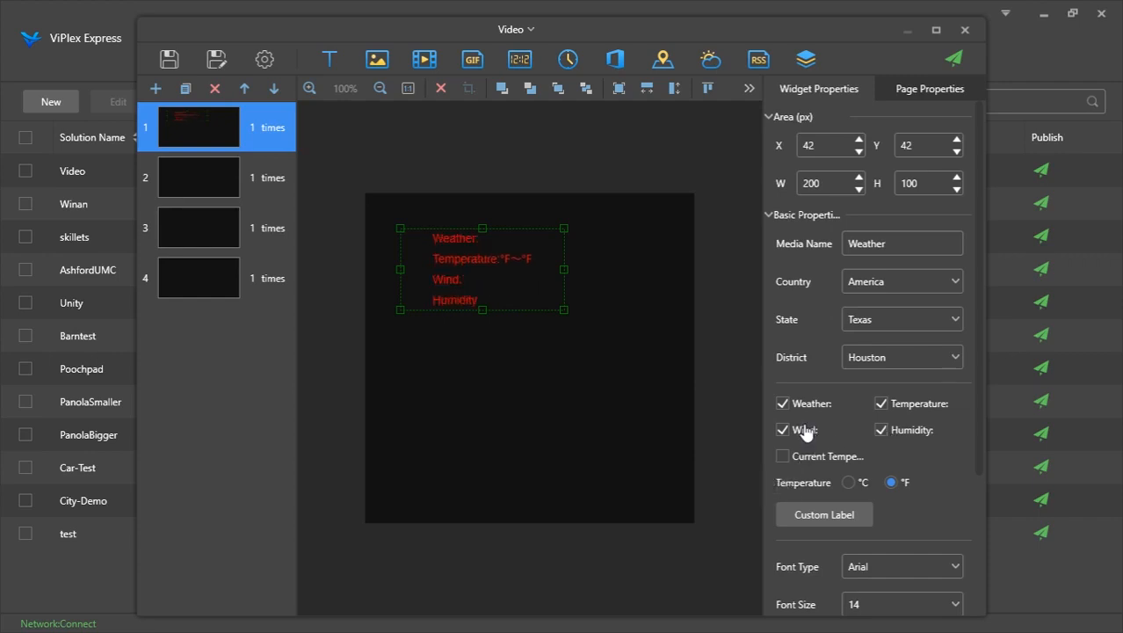
left_click(804, 432)
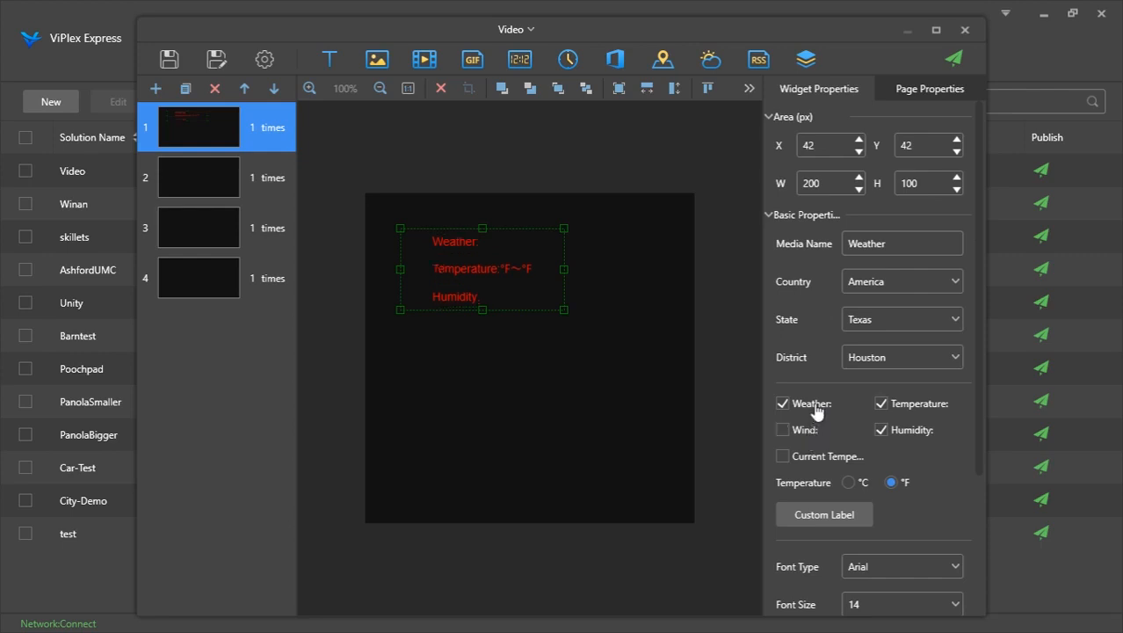
scroll(899, 475, "down", 3)
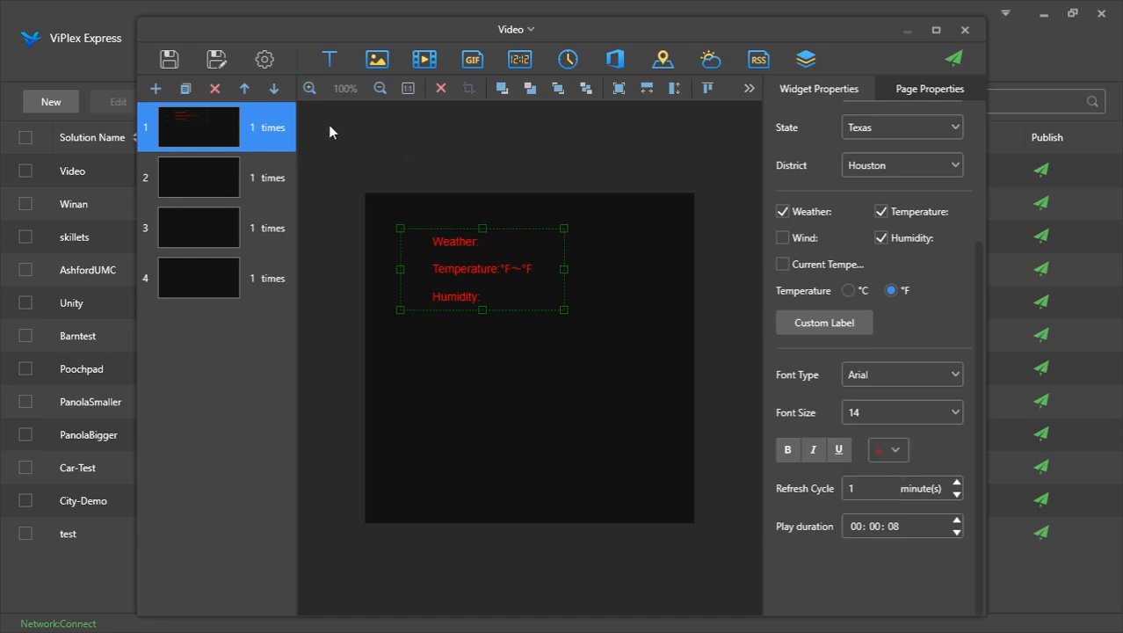
Delete the Weather widget from the first page, keeping the page itself
left_click(215, 89)
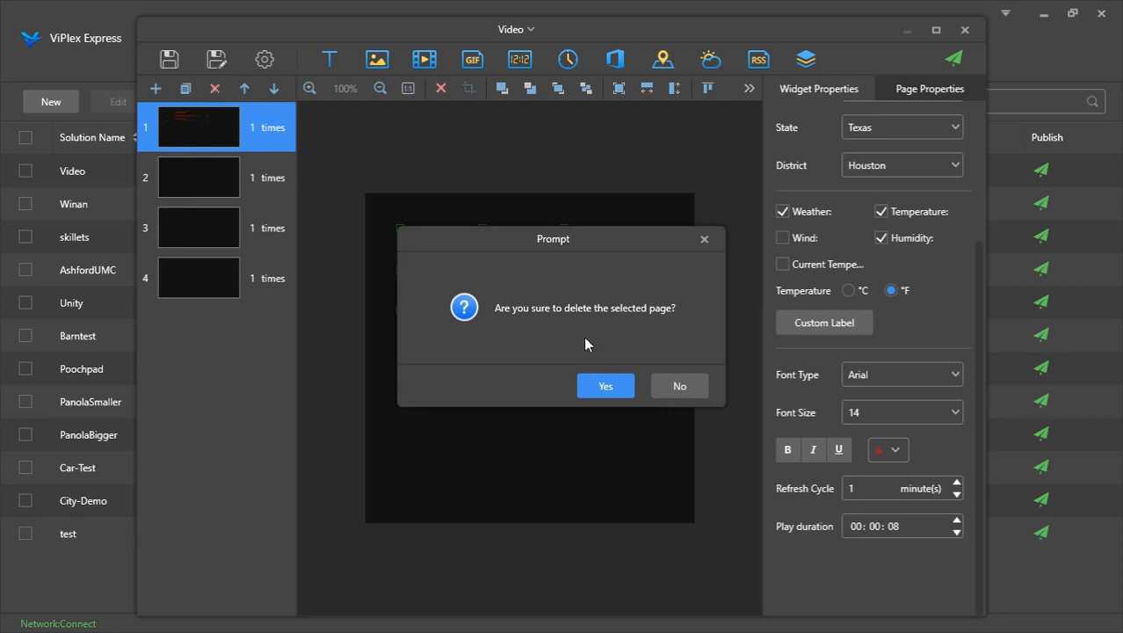
left_click(673, 388)
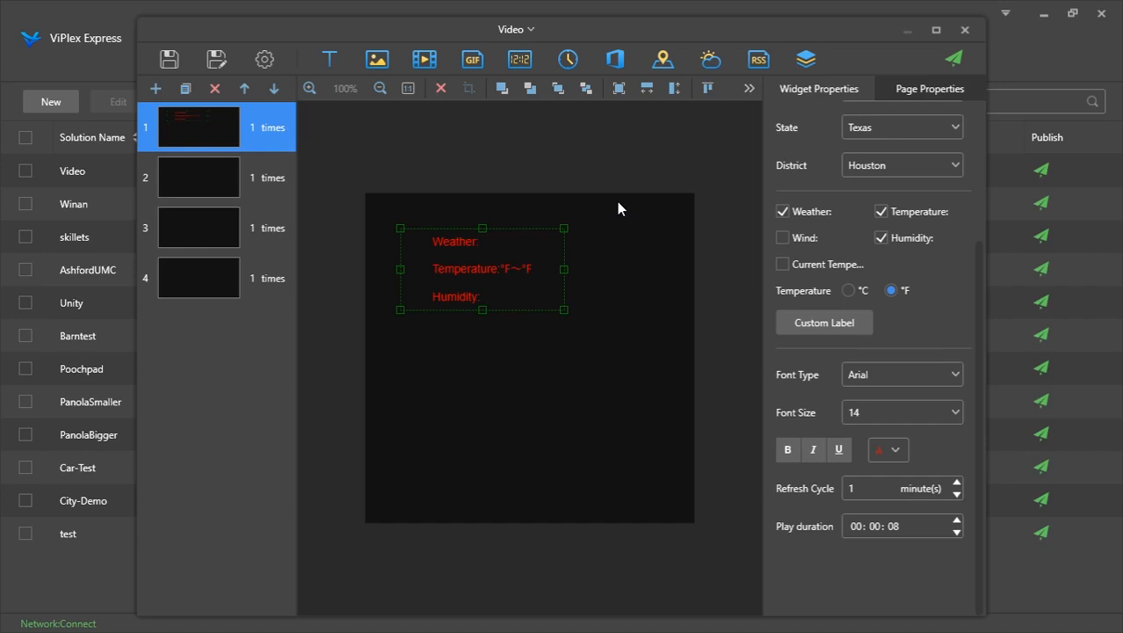
key("Delete")
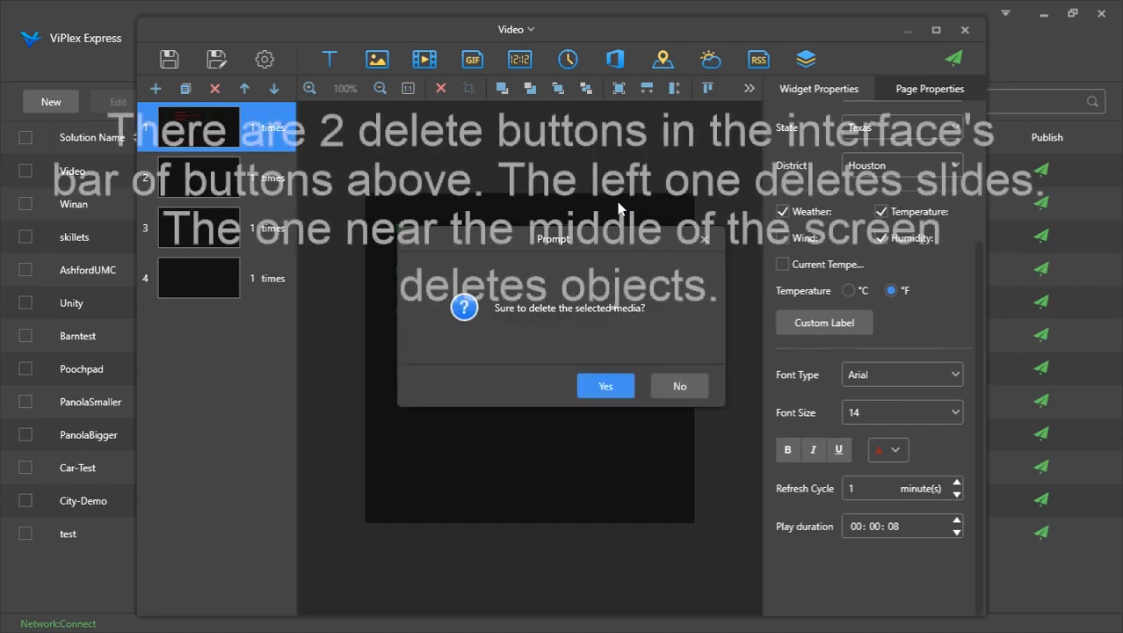
key("Return")
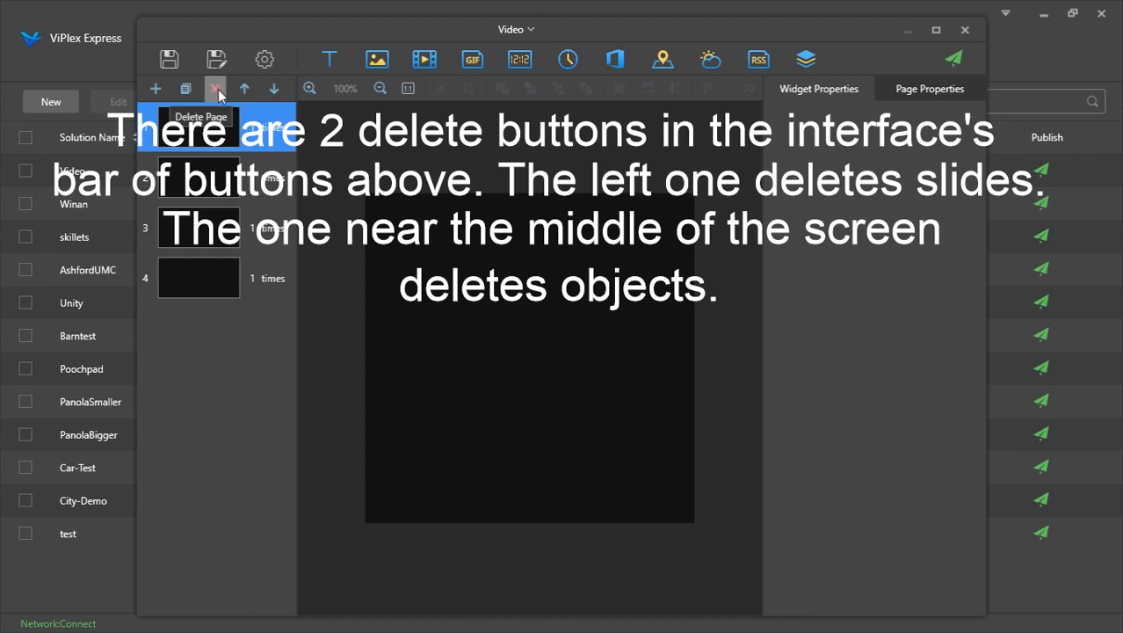
Add an RSS widget to the first page and delete it again
left_click(761, 63)
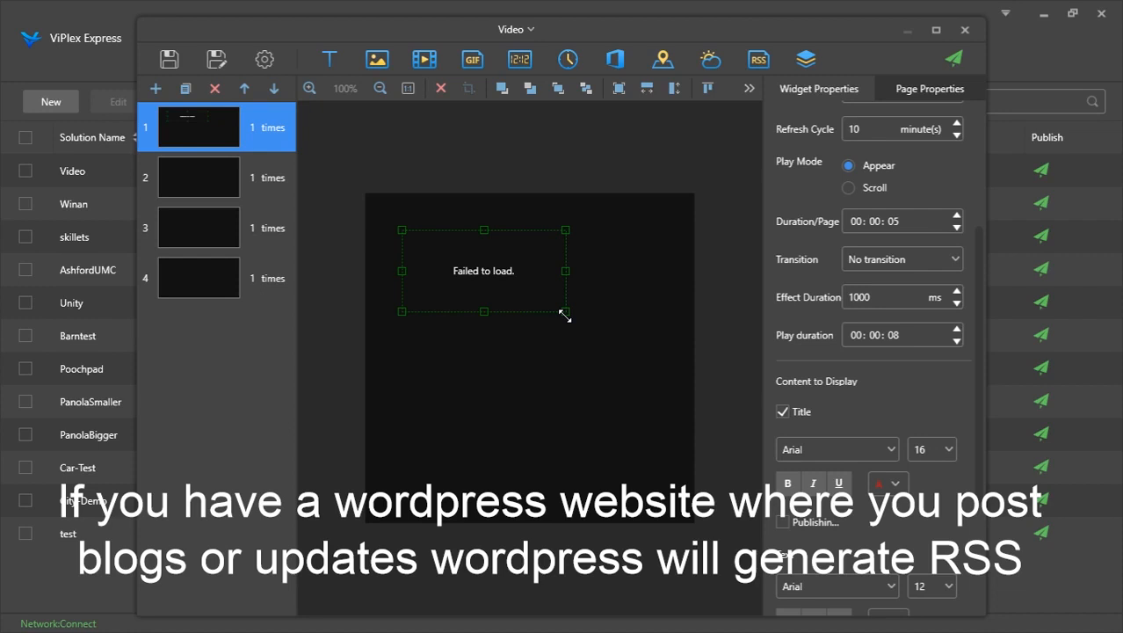
scroll(850, 232, "up", 1)
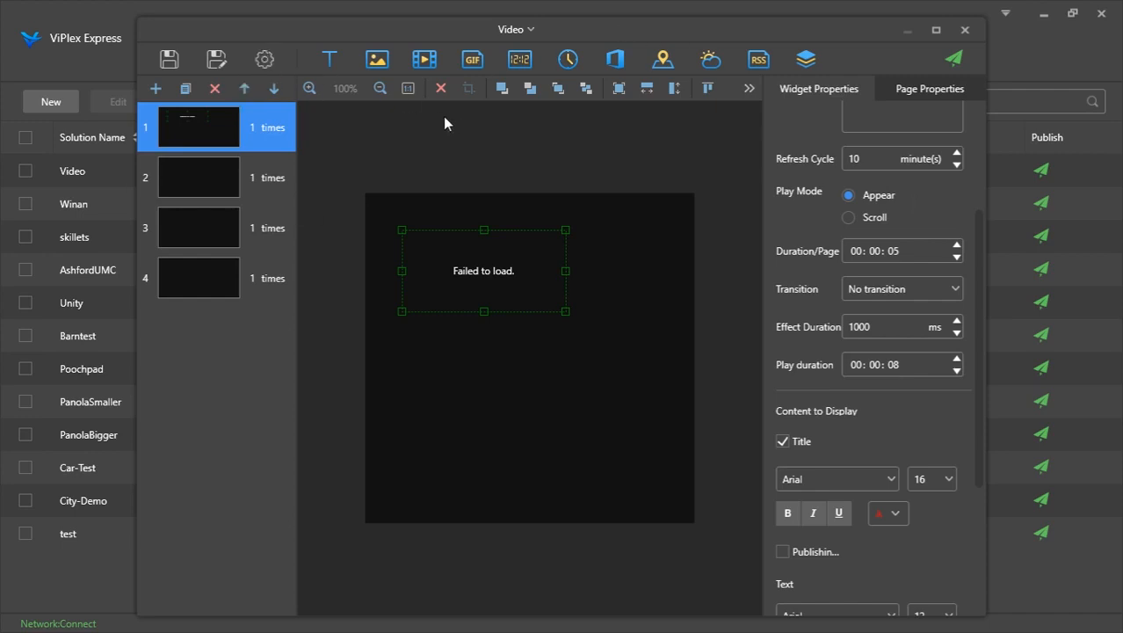
key("Delete")
key("Return")
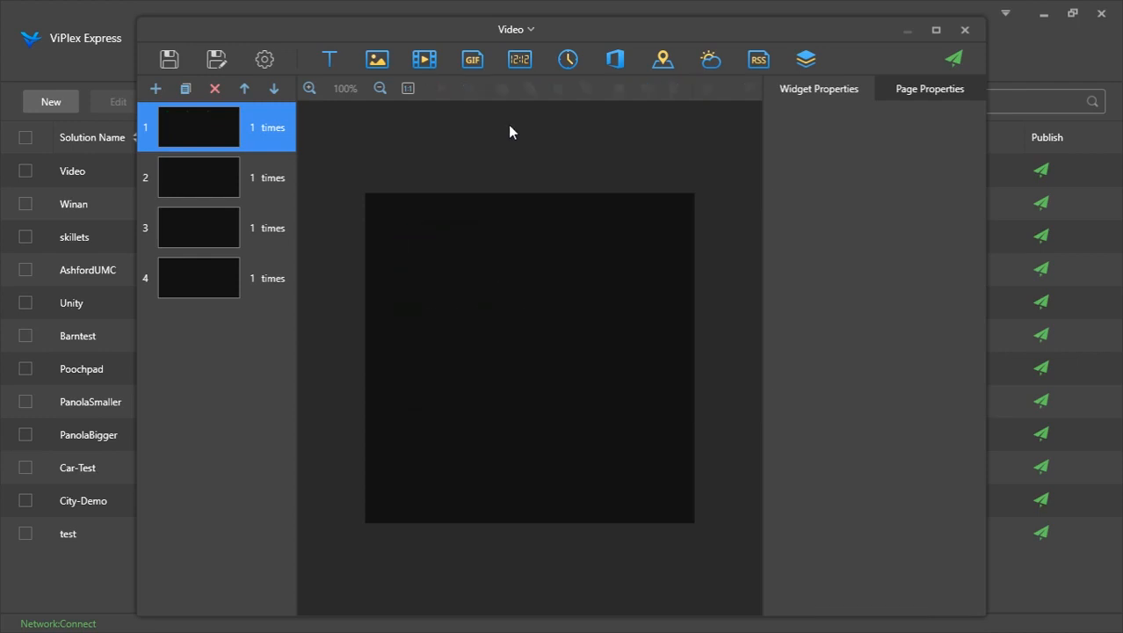
Add a text widget to the first page reading "Hello image"
left_click(807, 61)
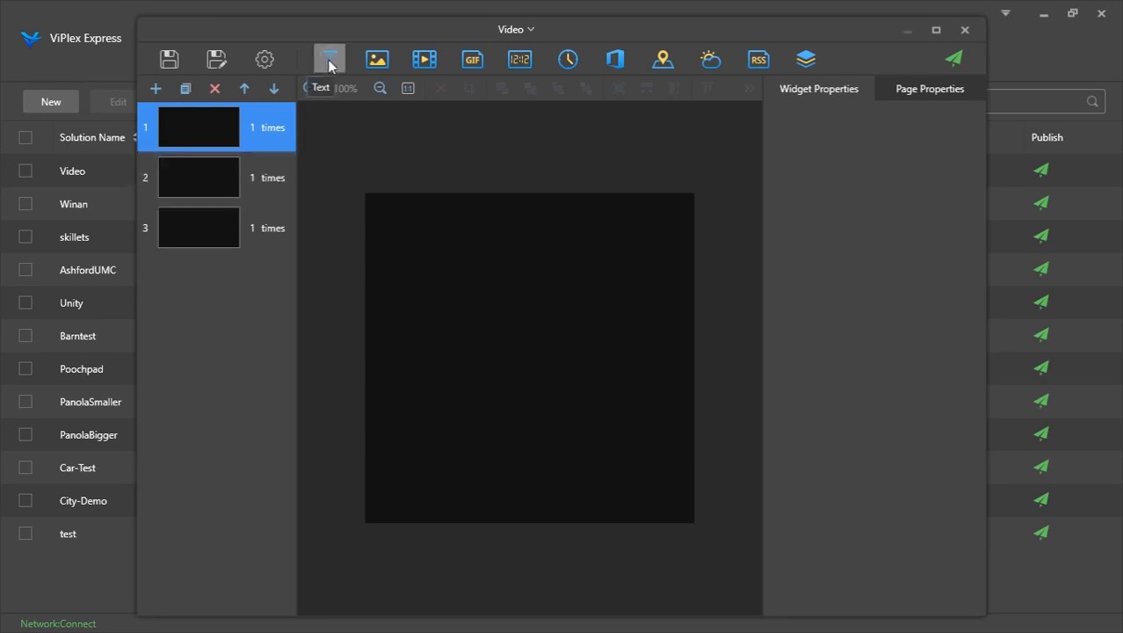
left_click(330, 64)
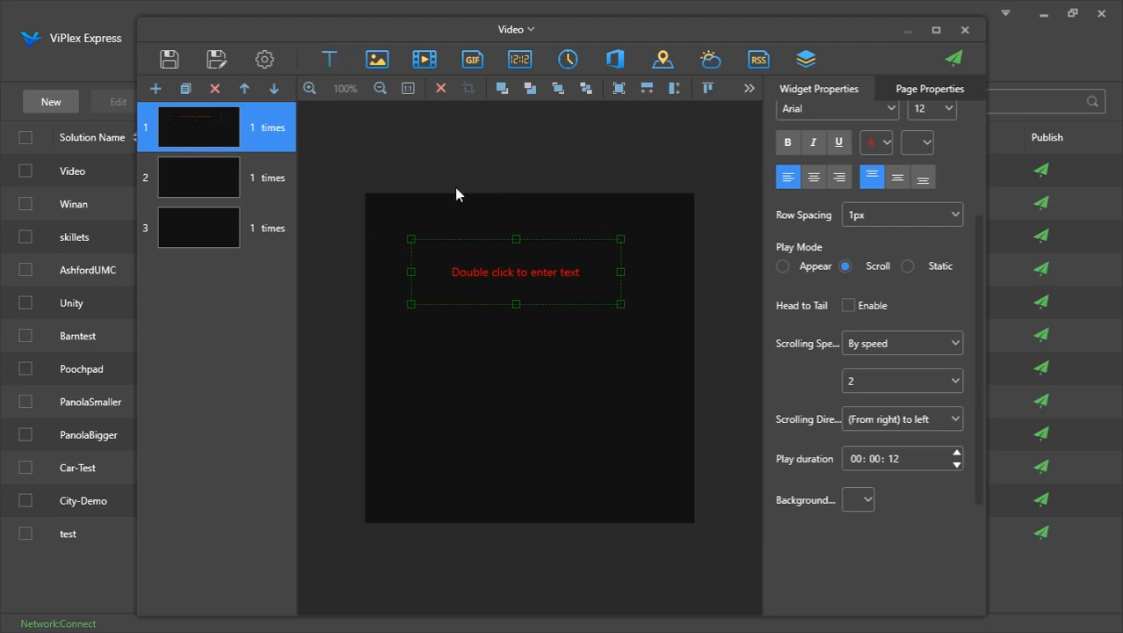
double_click(501, 279)
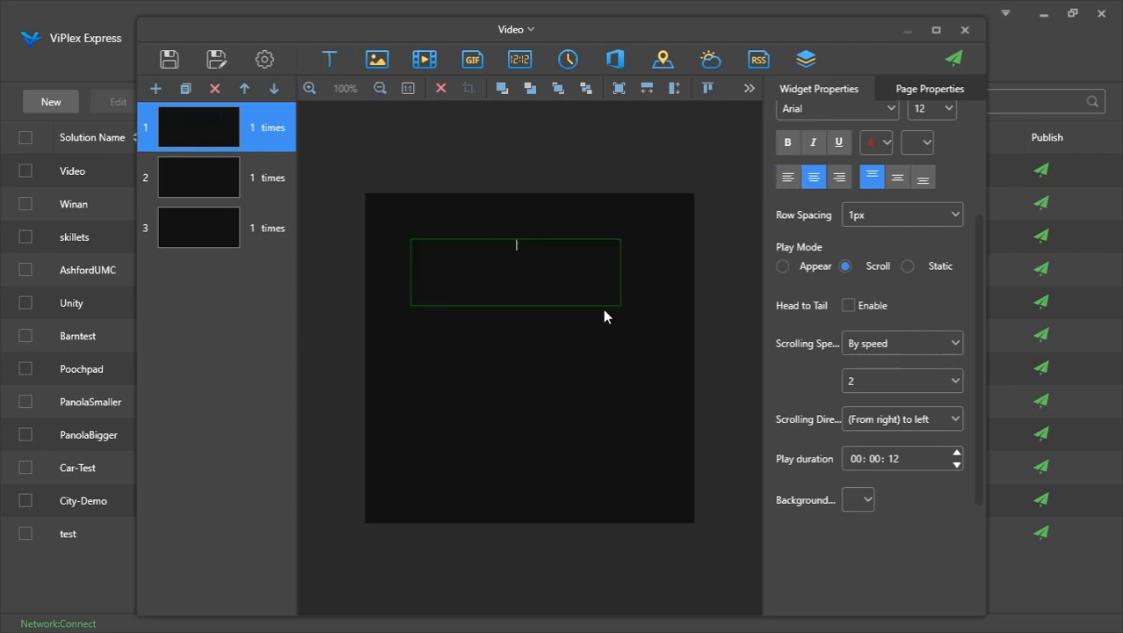
type("Hello image")
Select the text and set its font size to 20 px
key("ctrl+shift+Left")
key("ctrl+shift+Left")
left_click(945, 114)
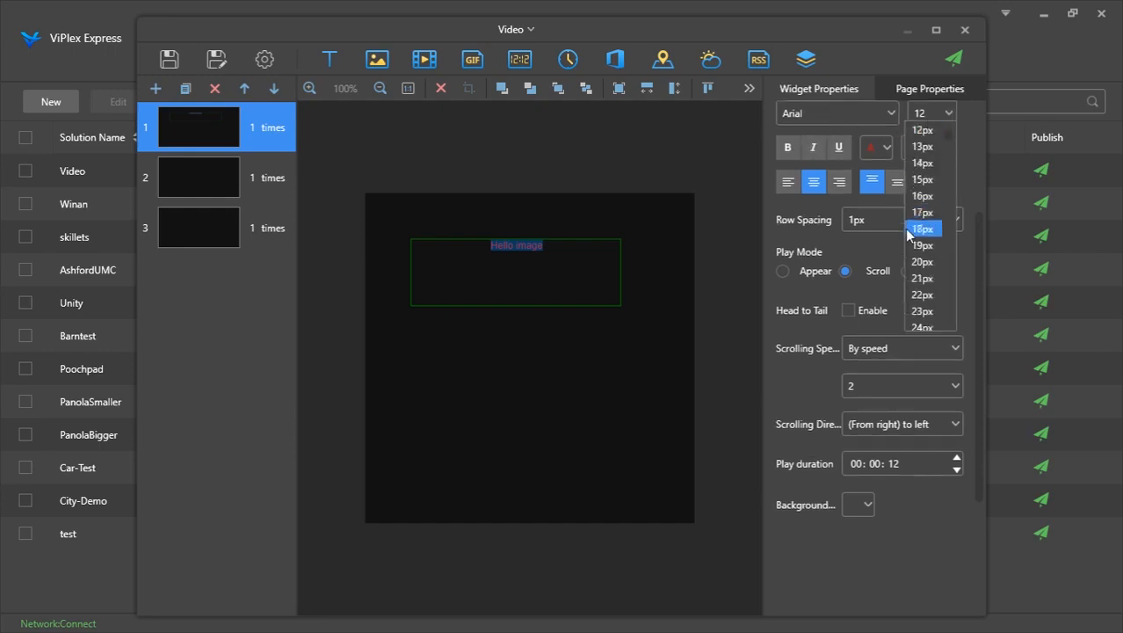
left_click(920, 262)
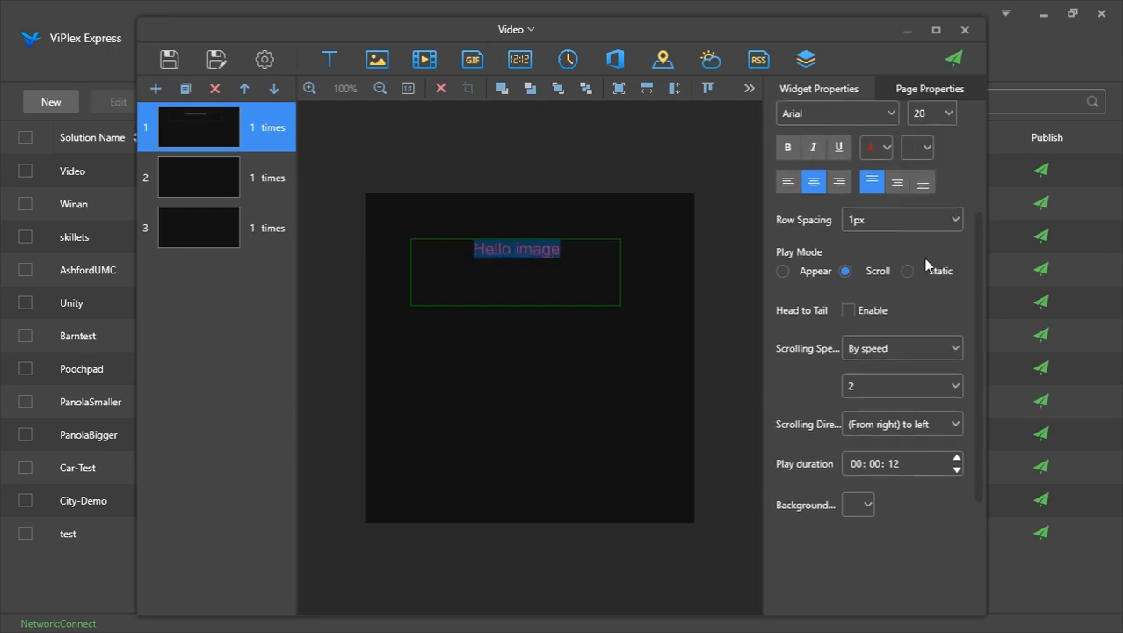
Set the selected text's font color to white
left_click(884, 151)
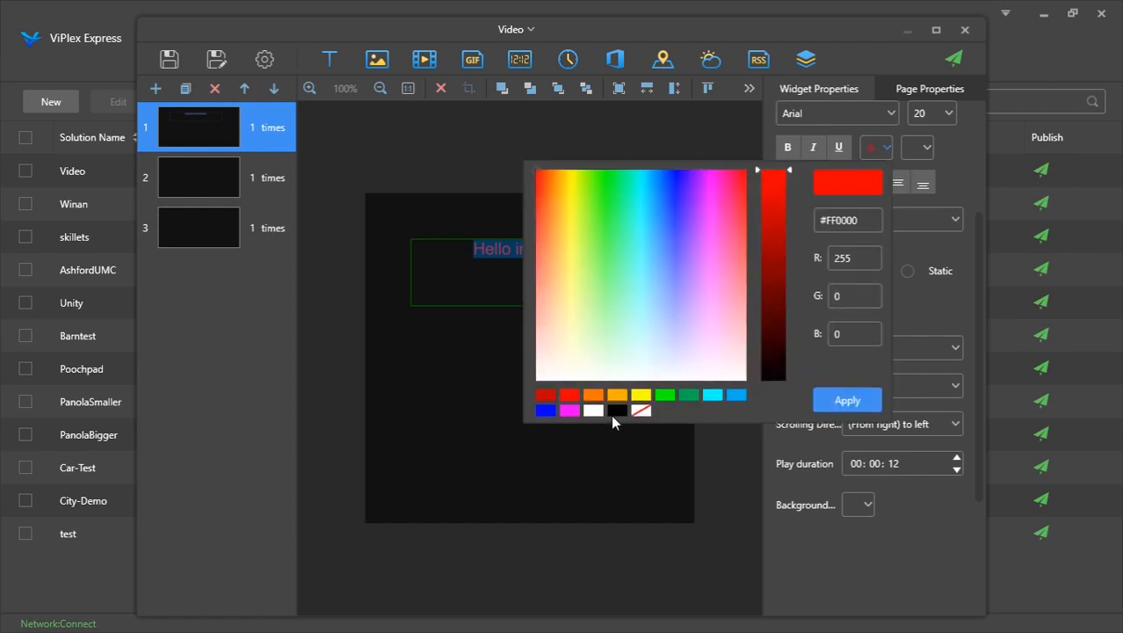
left_click(594, 410)
left_click(846, 403)
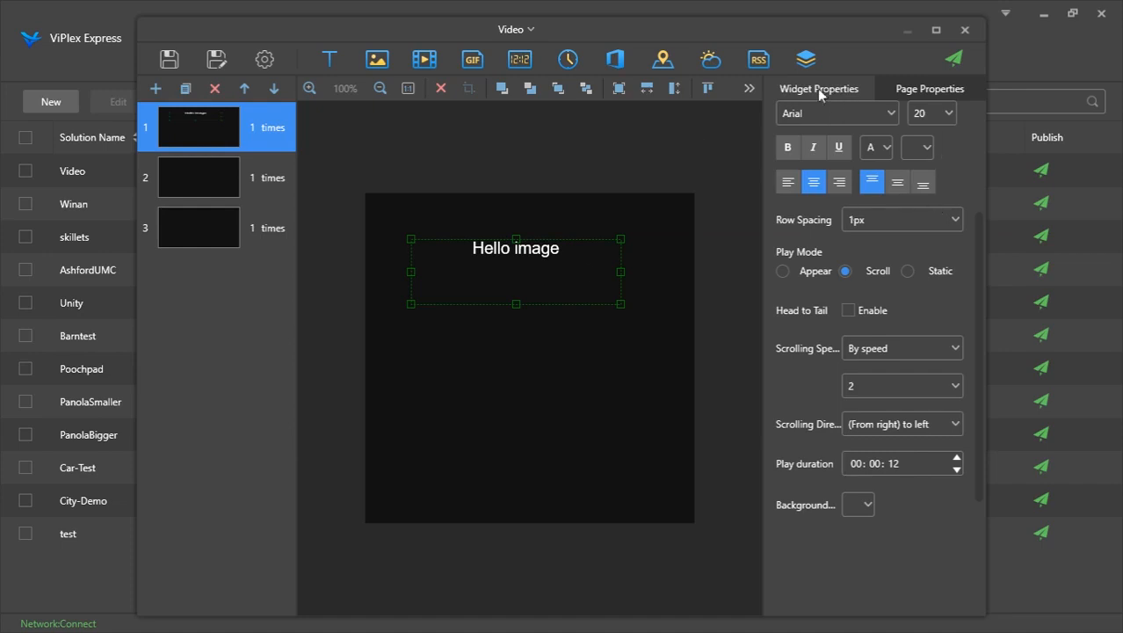
scroll(859, 172, "up", 3)
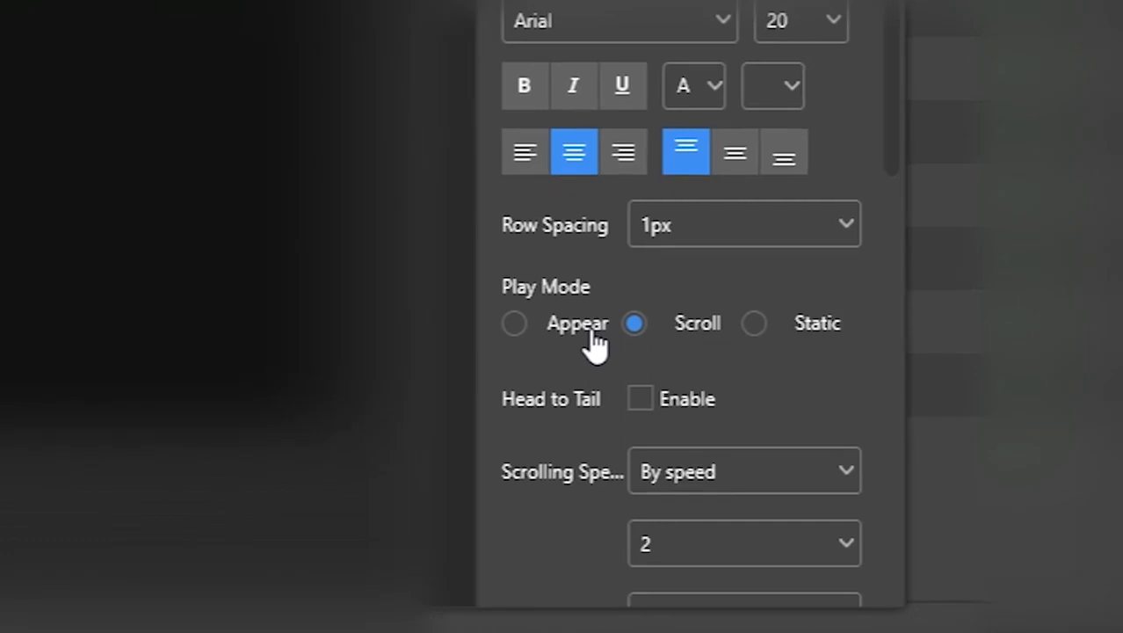
Set the text's play mode to Appear and browse the transition options without changing them
left_click(593, 336)
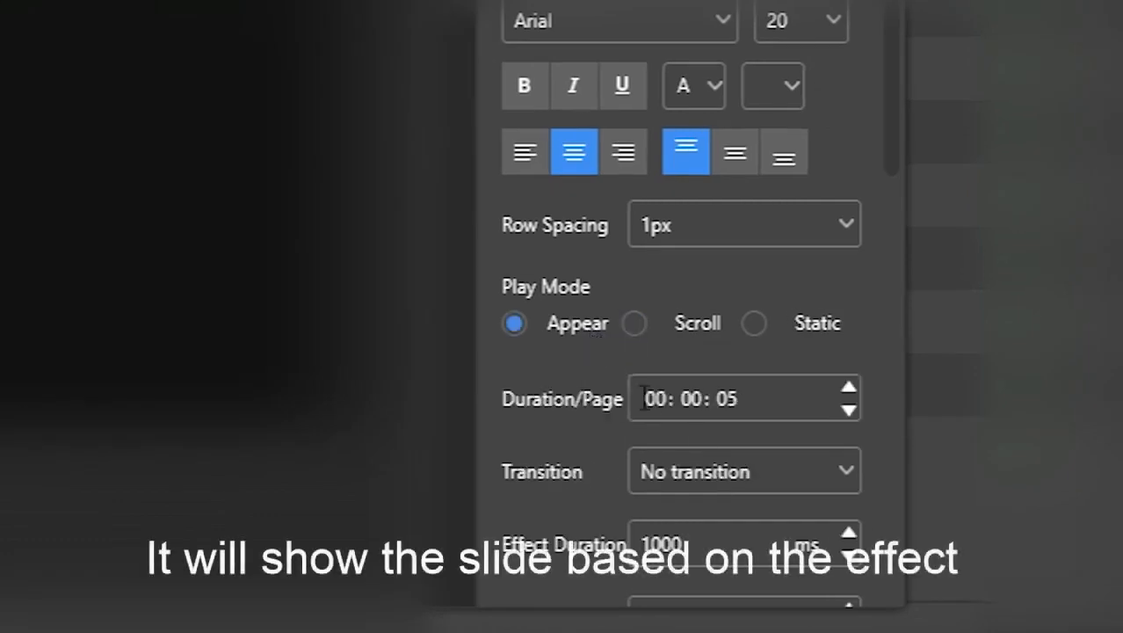
left_click(766, 473)
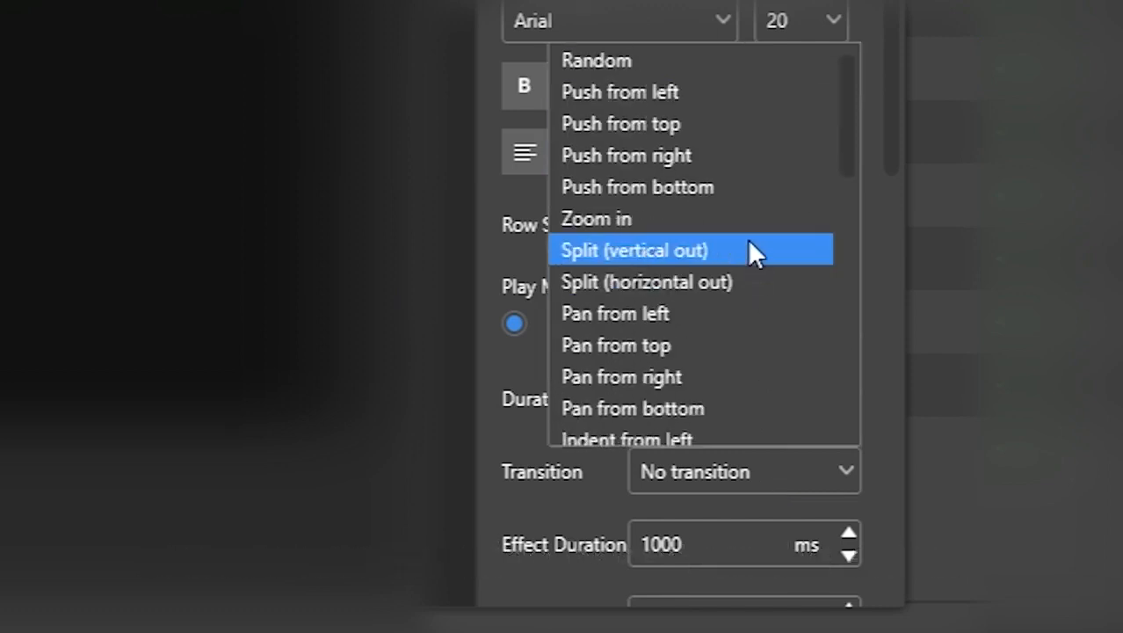
scroll(747, 246, "down", 8)
scroll(748, 236, "up", 8)
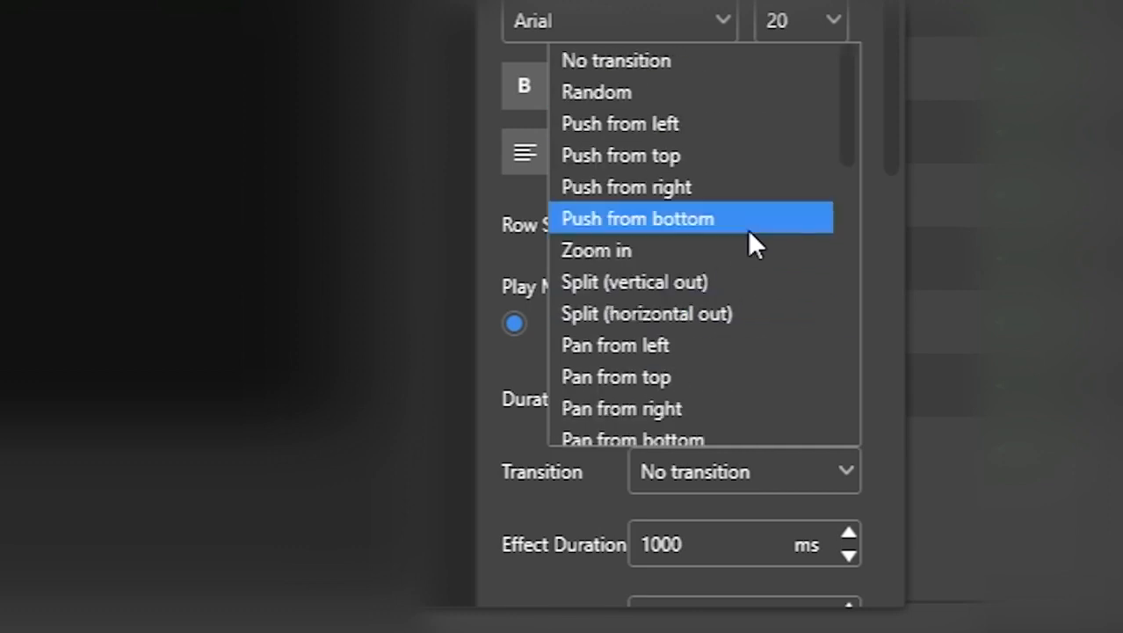
scroll(748, 236, "down", 8)
scroll(749, 235, "up", 1)
scroll(748, 241, "up", 8)
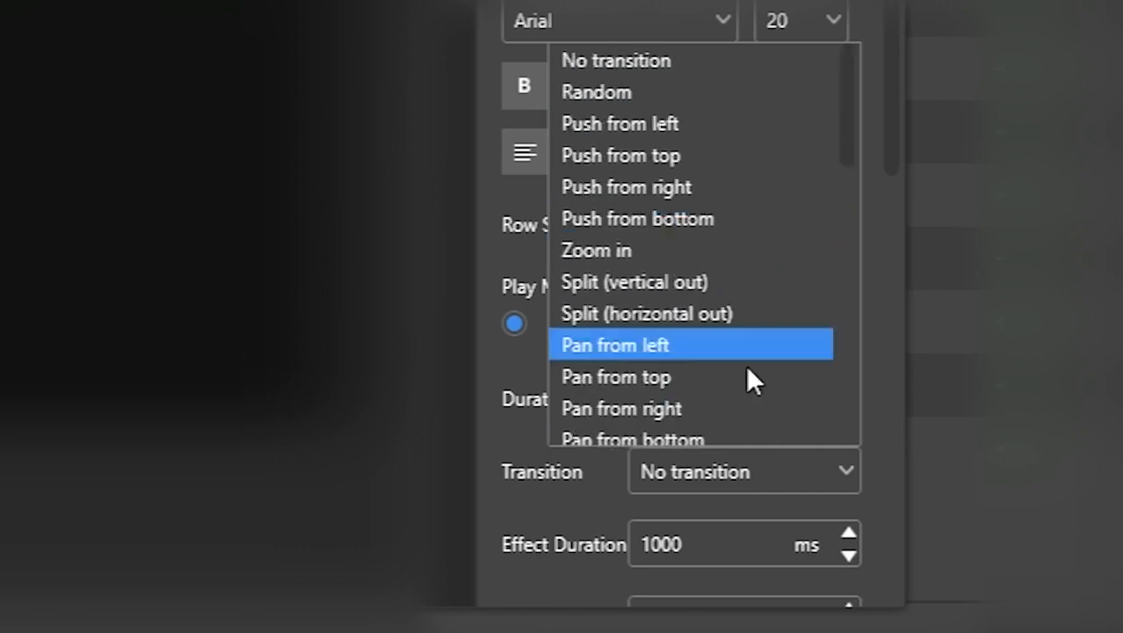
scroll(747, 377, "down", 2)
left_click(746, 458)
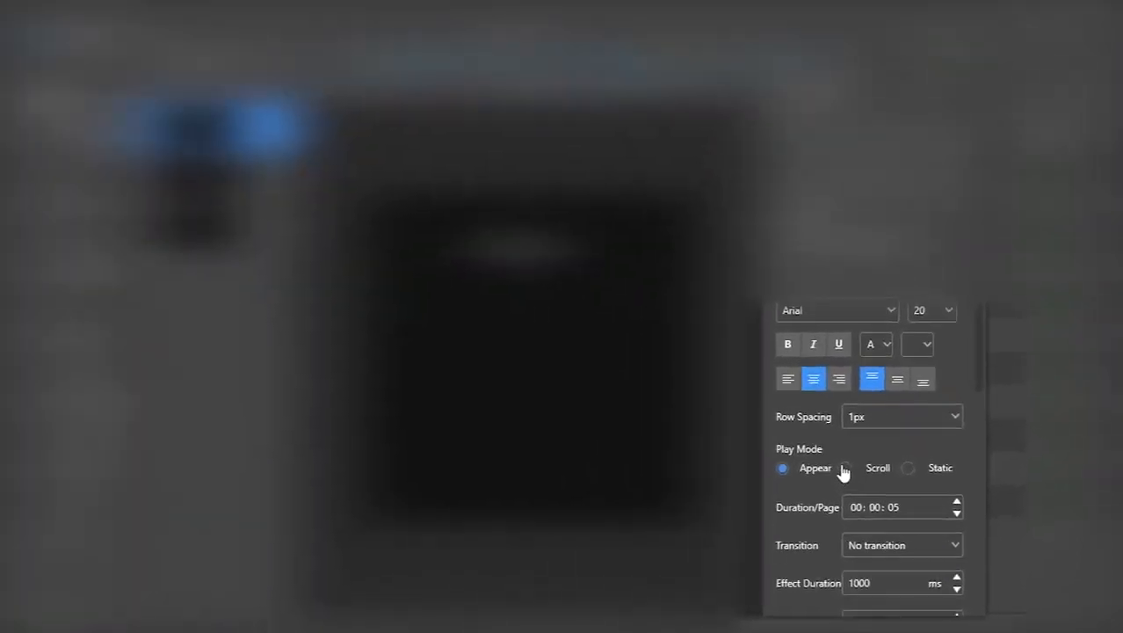
Try the Scroll and Static play modes, then return the text to Appear
left_click(810, 444)
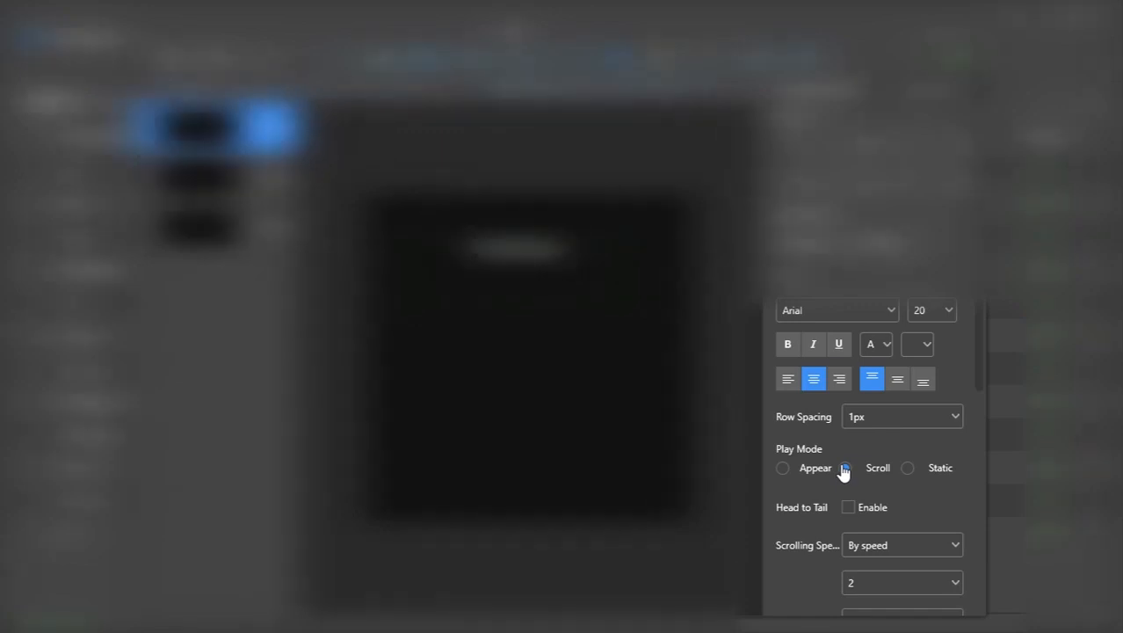
scroll(815, 579, "down", 5)
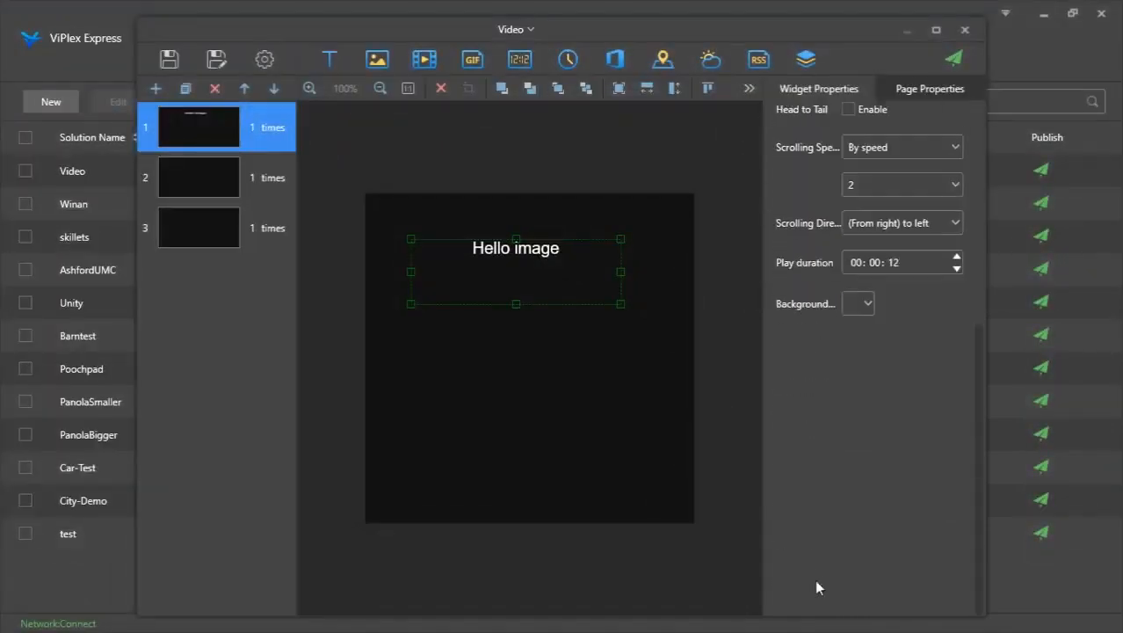
scroll(815, 579, "up", 5)
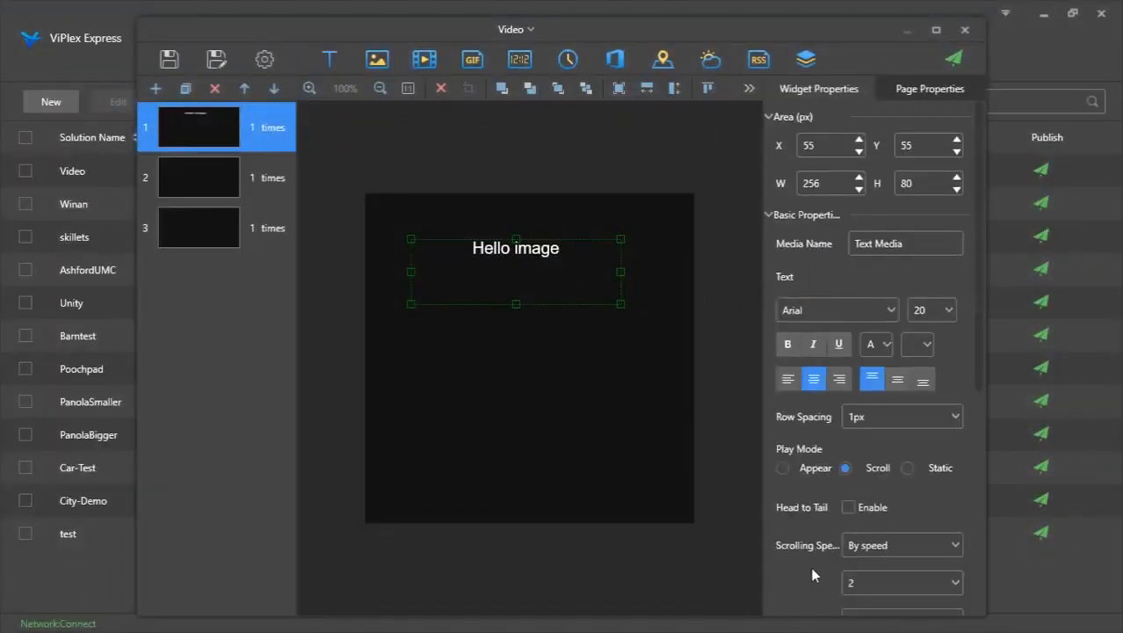
scroll(811, 574, "down", 3)
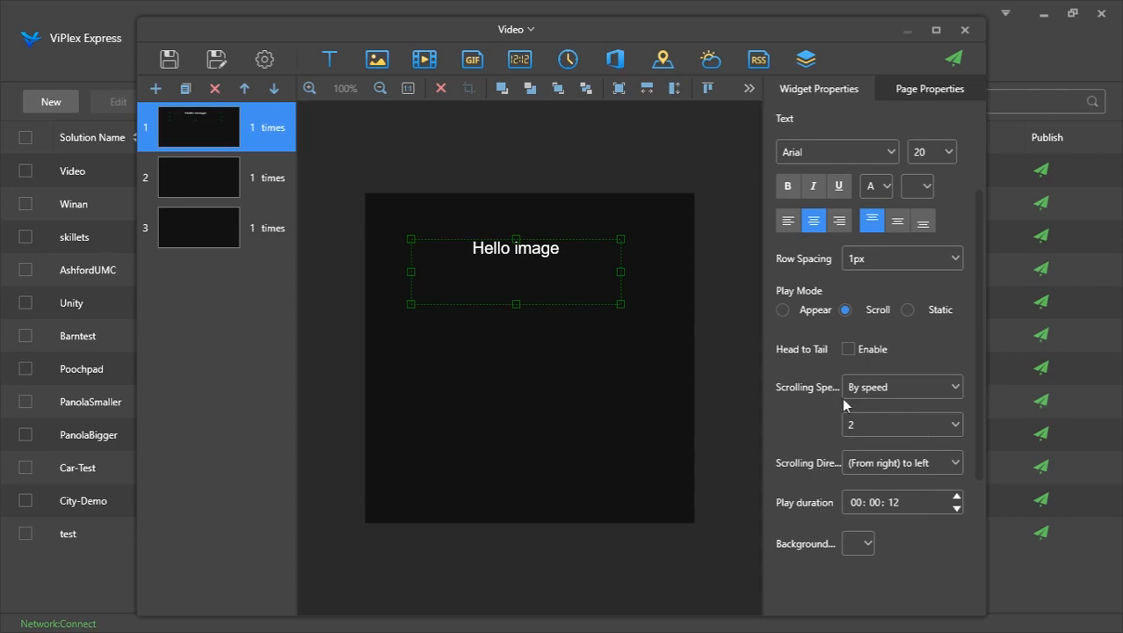
left_click(908, 310)
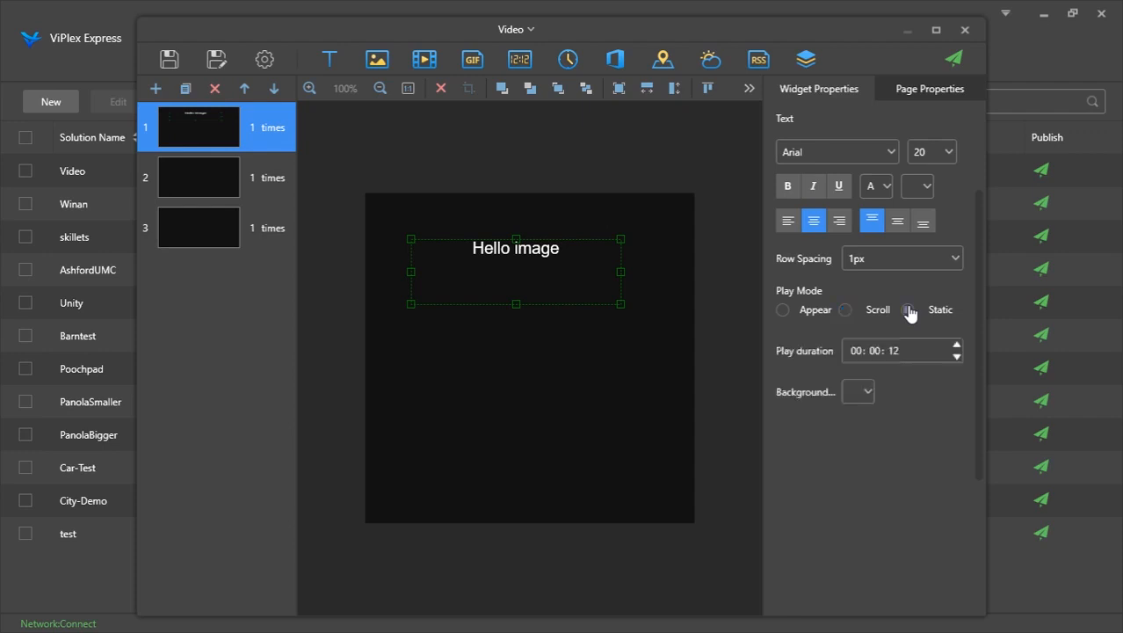
left_click(783, 310)
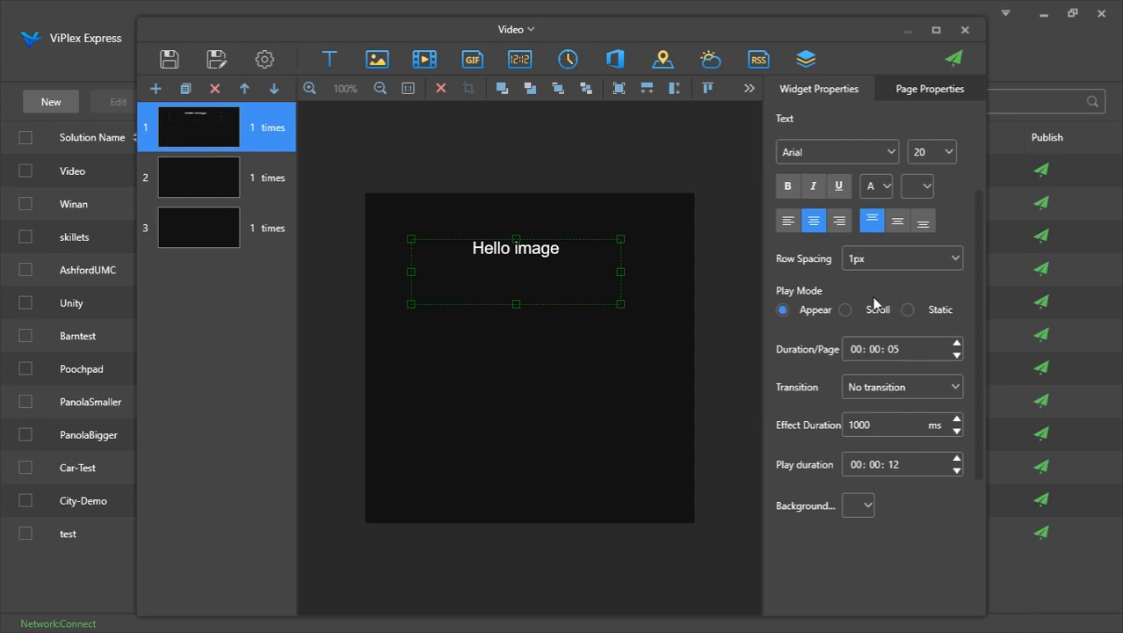
Open the page properties, step the play count up and back down, and return to widget properties
left_click(894, 97)
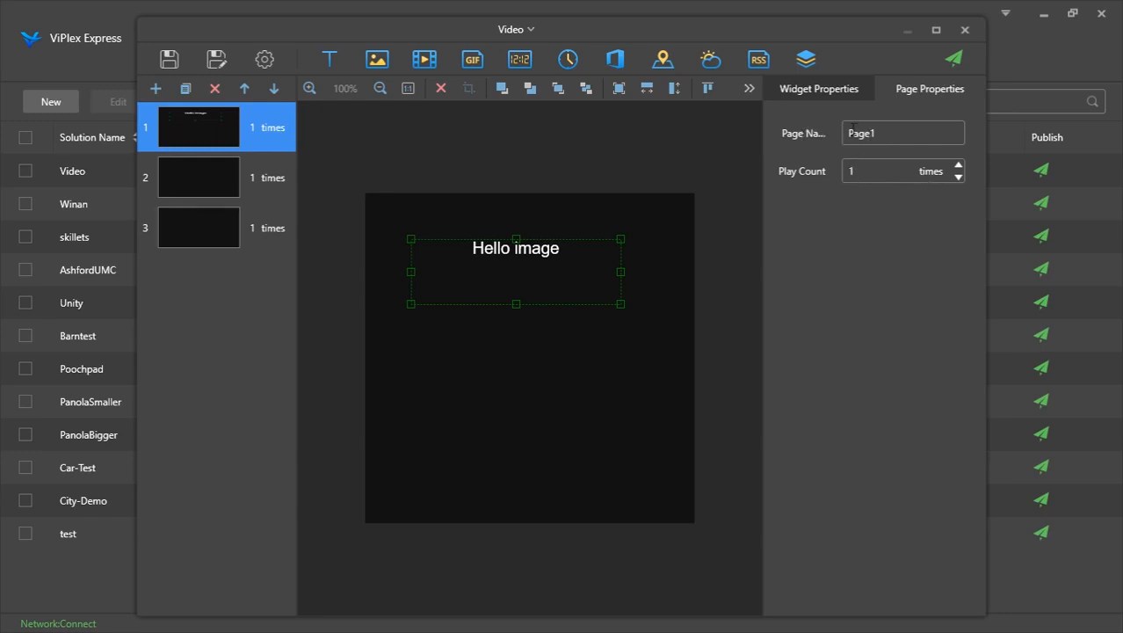
left_click(959, 166)
left_click(958, 176)
left_click(792, 92)
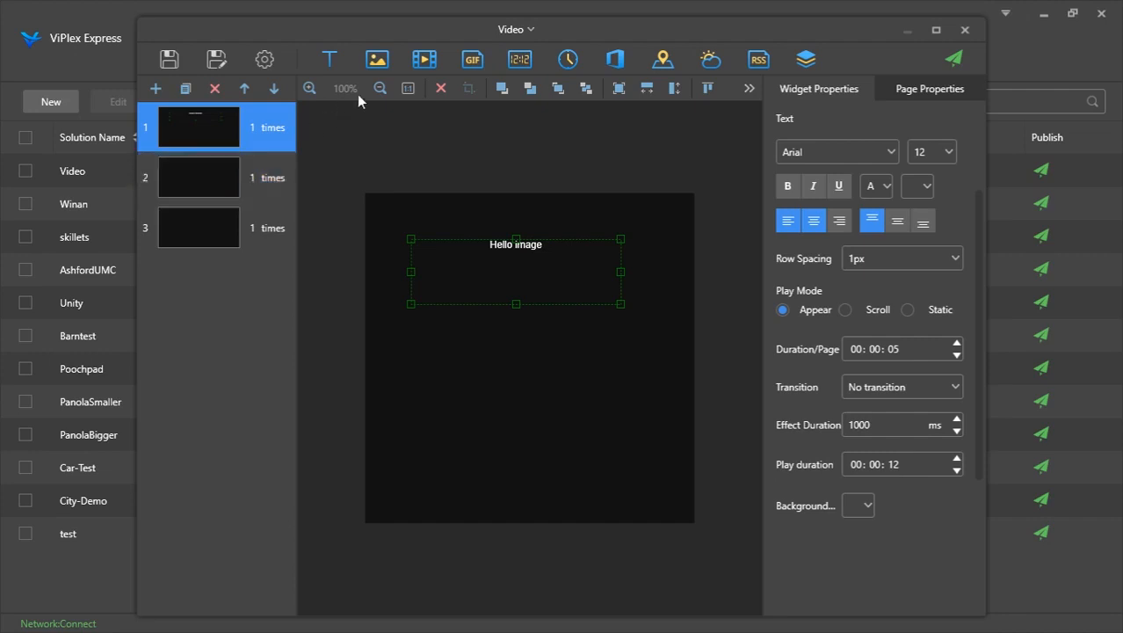
Delete the "Hello image" text widget from the first page
left_click(310, 89)
left_click(310, 88)
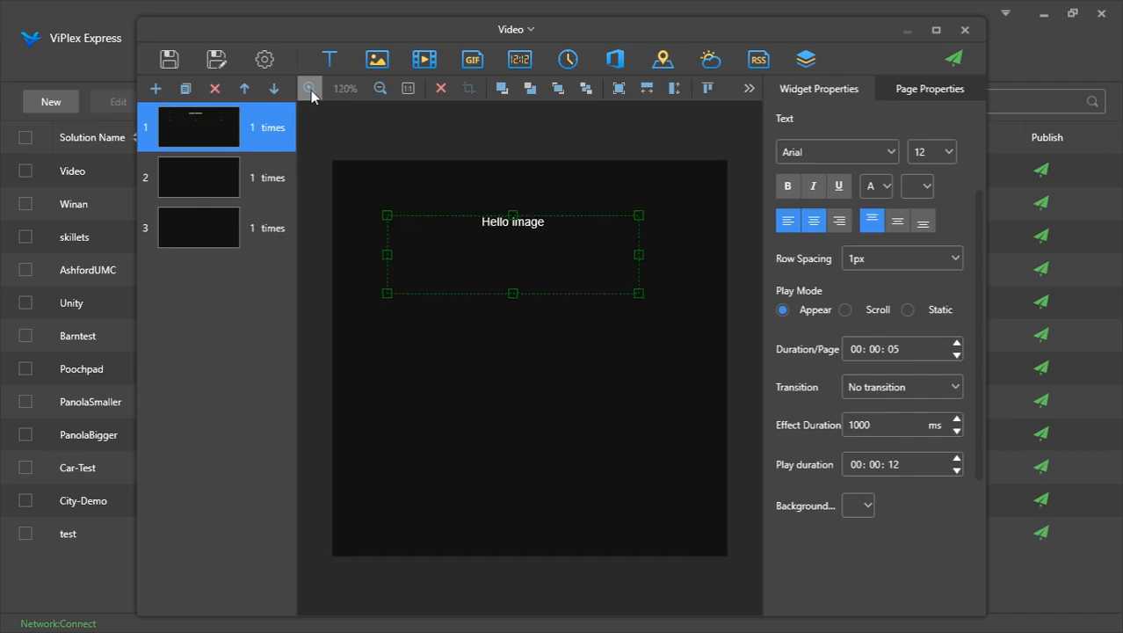
left_click(407, 89)
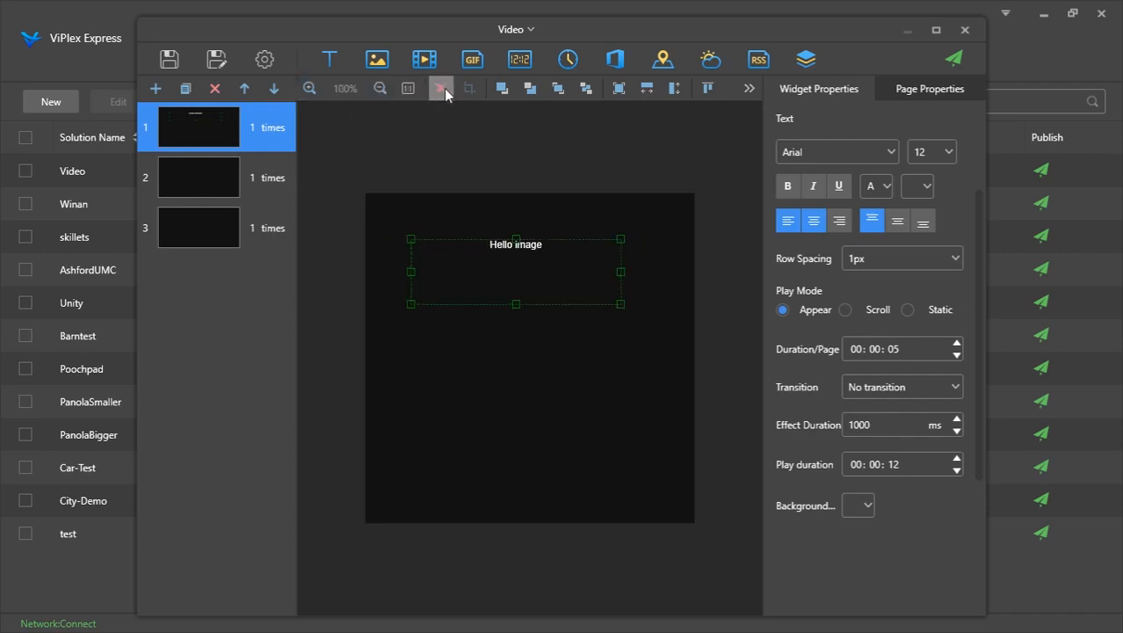
left_click(441, 89)
left_click(612, 386)
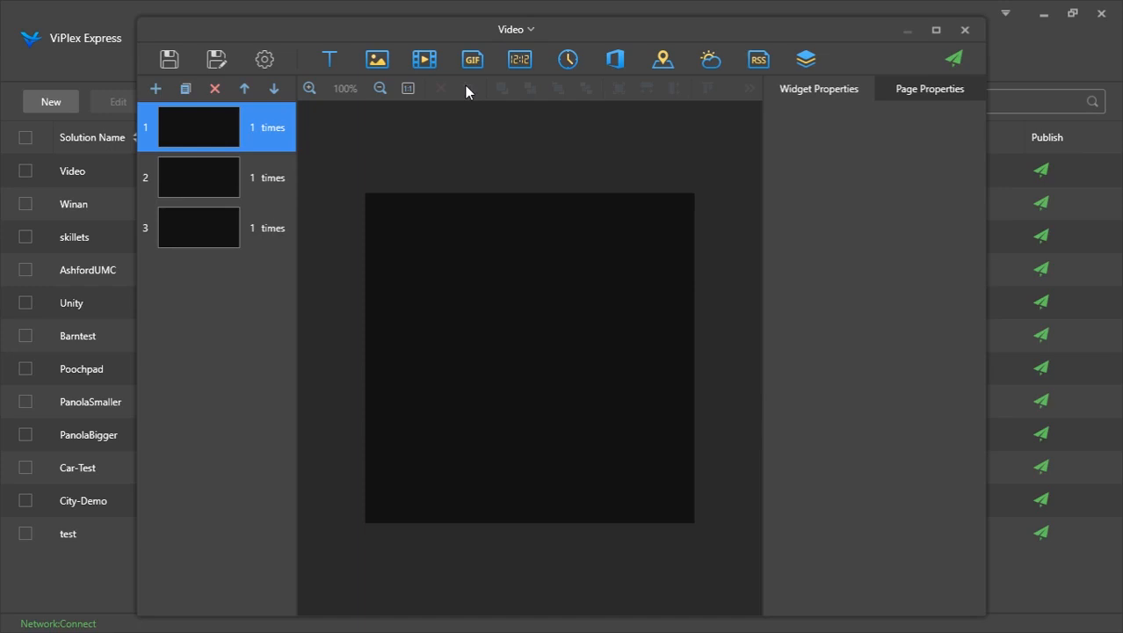
Add a new text widget to the first page reading "HELLO WOLRD"
left_click(331, 60)
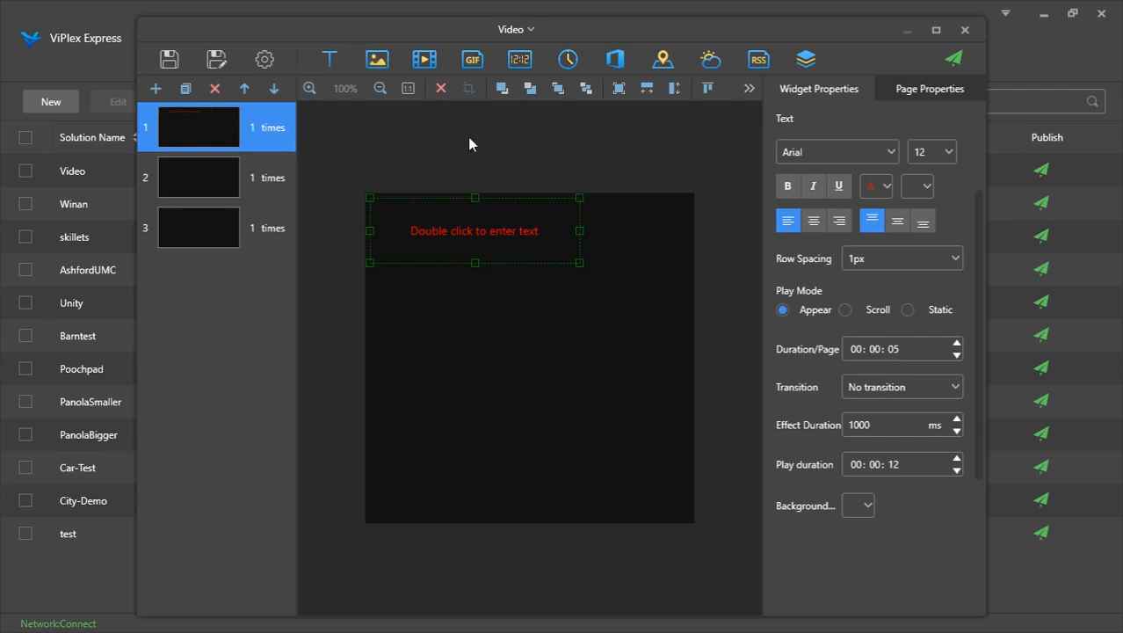
double_click(461, 229)
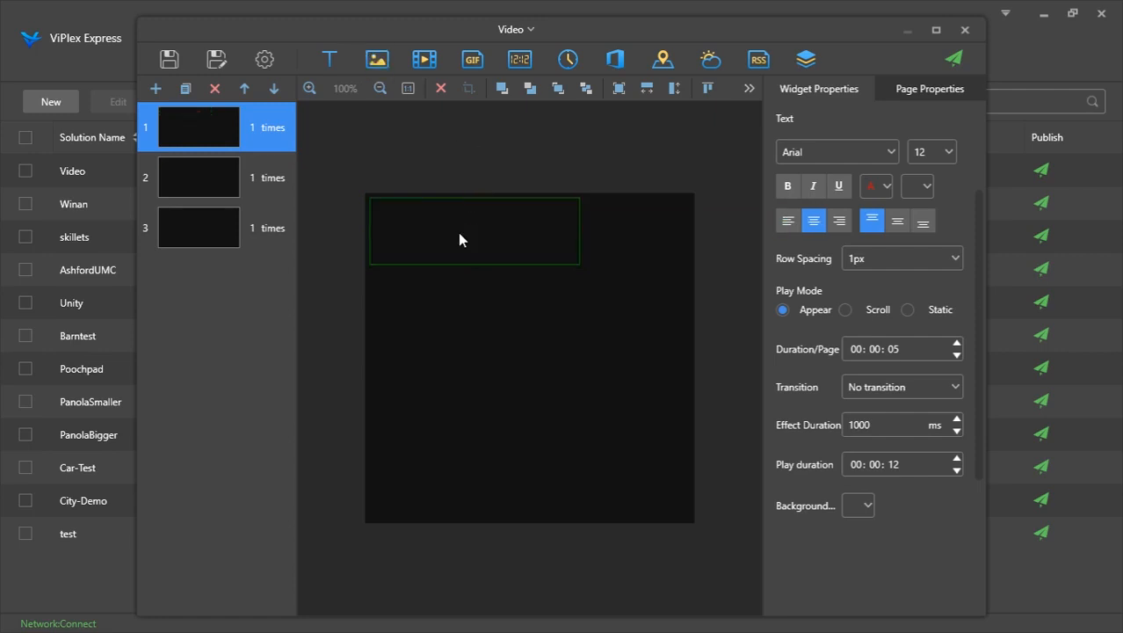
type("HELLO WOLRD")
Select all the text, set its font color to white and its font size to 21 px
key("ctrl+a")
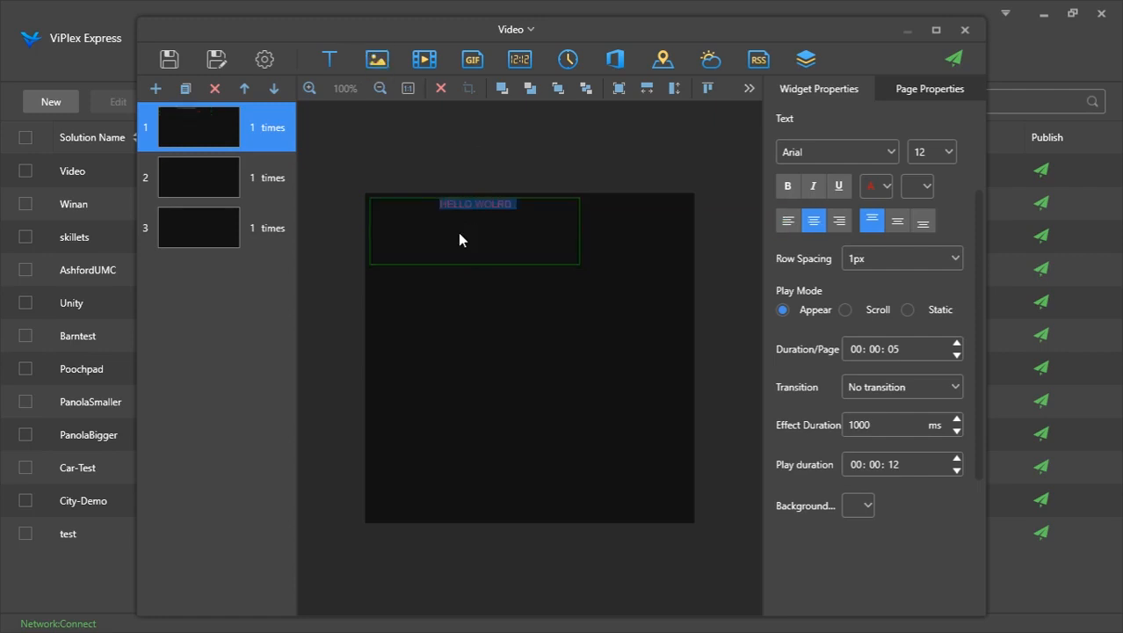
left_click(873, 187)
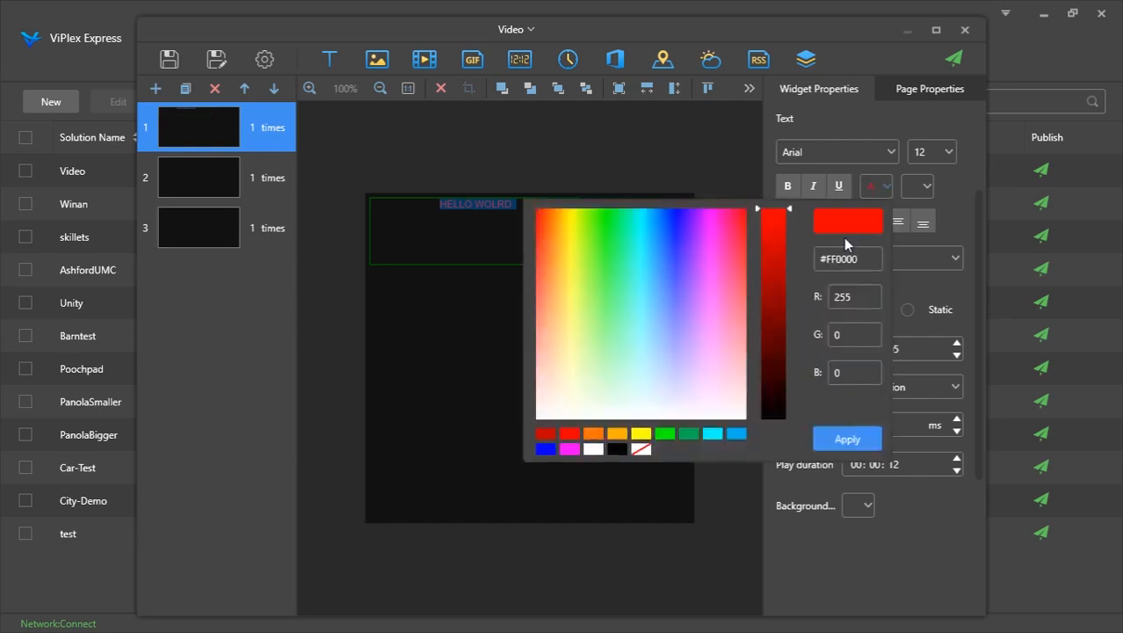
left_click(591, 449)
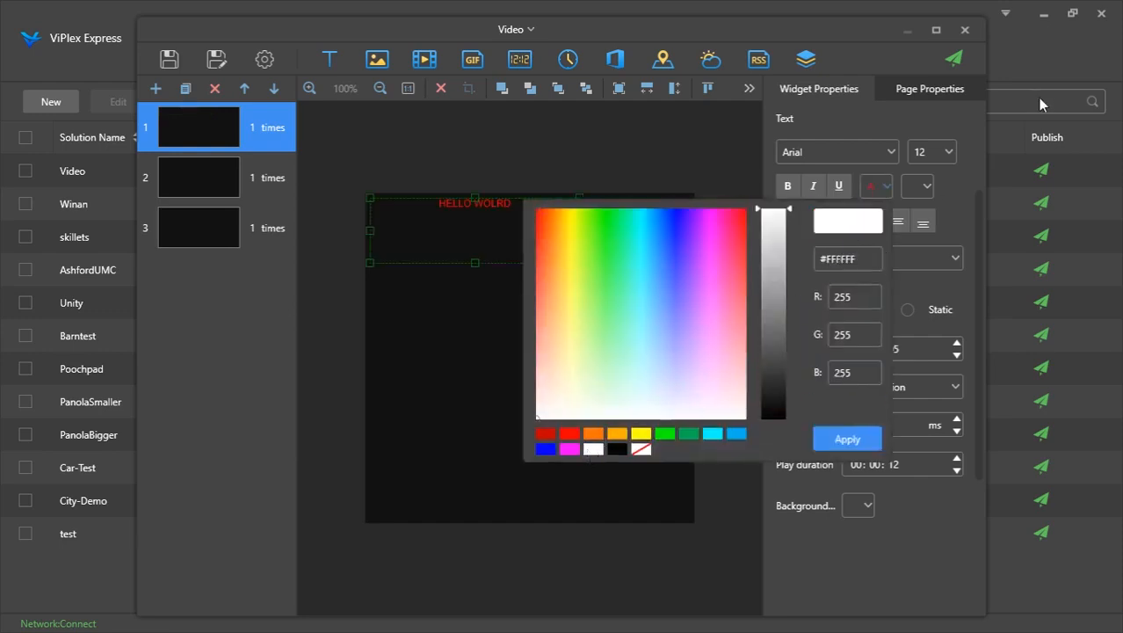
left_click(845, 438)
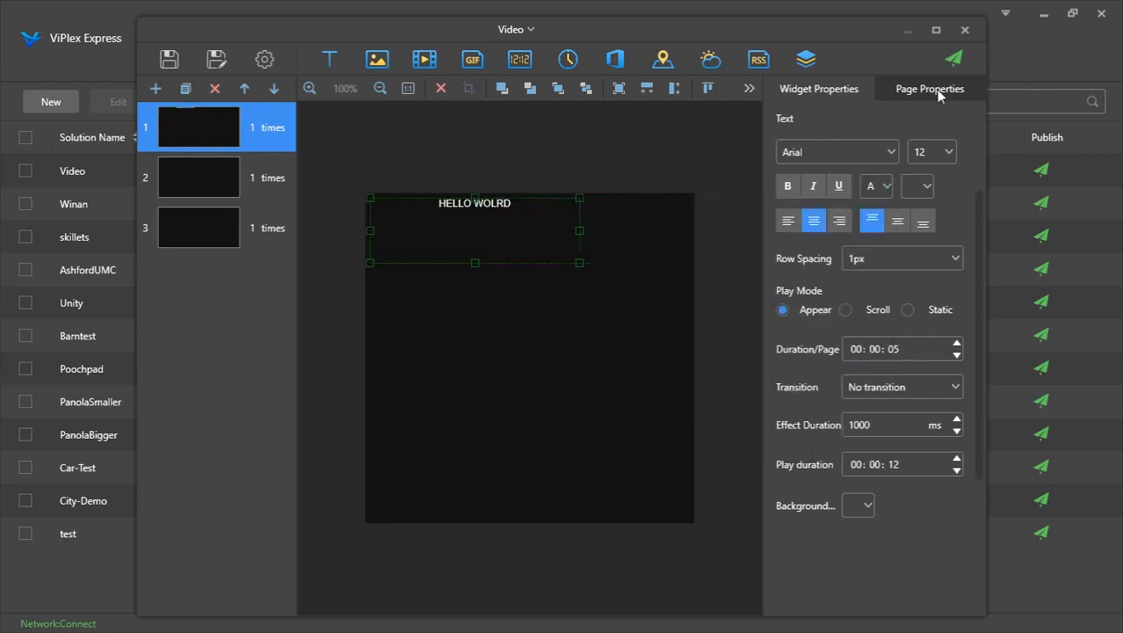
left_click(946, 159)
left_click(925, 324)
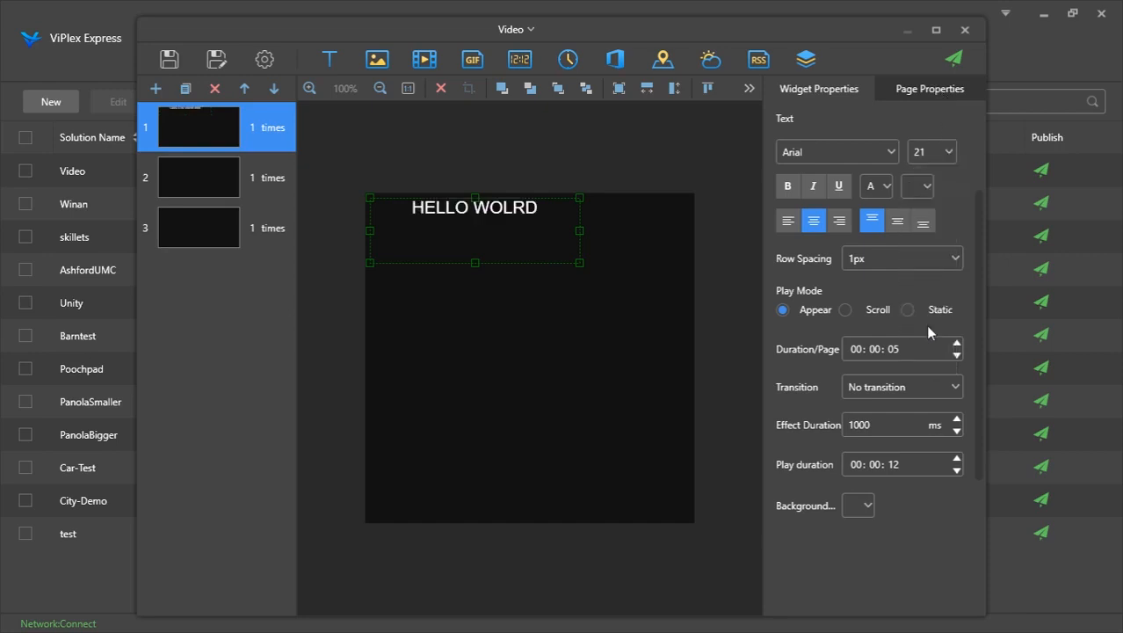
Correct the text so it reads "HELLO WORLD"
double_click(524, 218)
key("BackSpace")
key("BackSpace")
key("BackSpace")
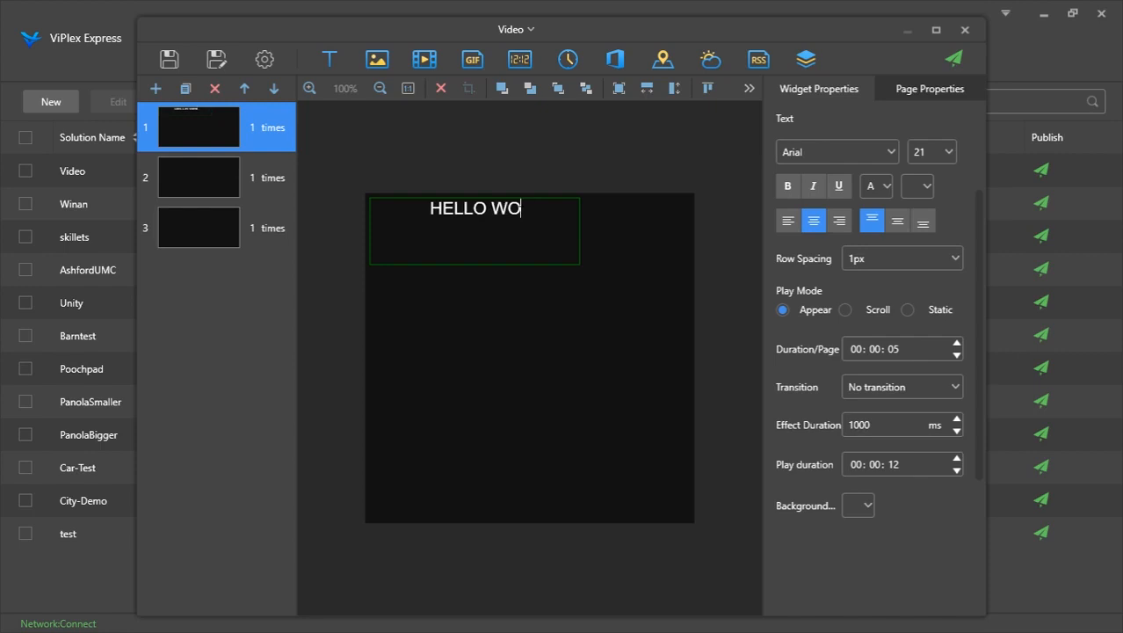
type("rld")
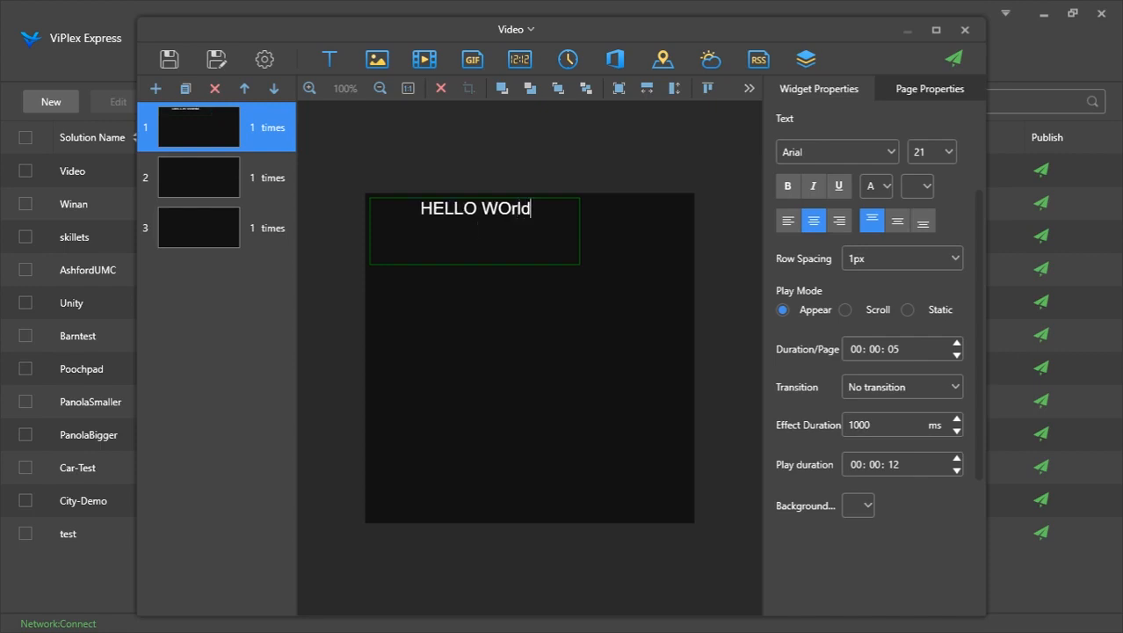
key("BackSpace")
key("BackSpace")
key("BackSpace")
type("RLD")
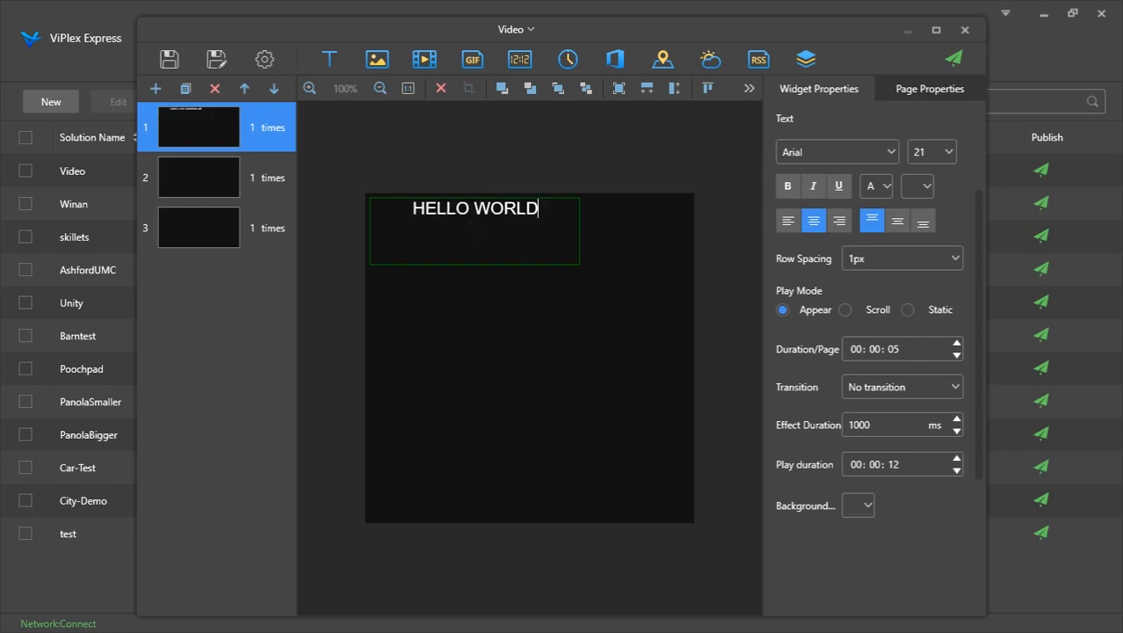
key("Return")
left_click(643, 178)
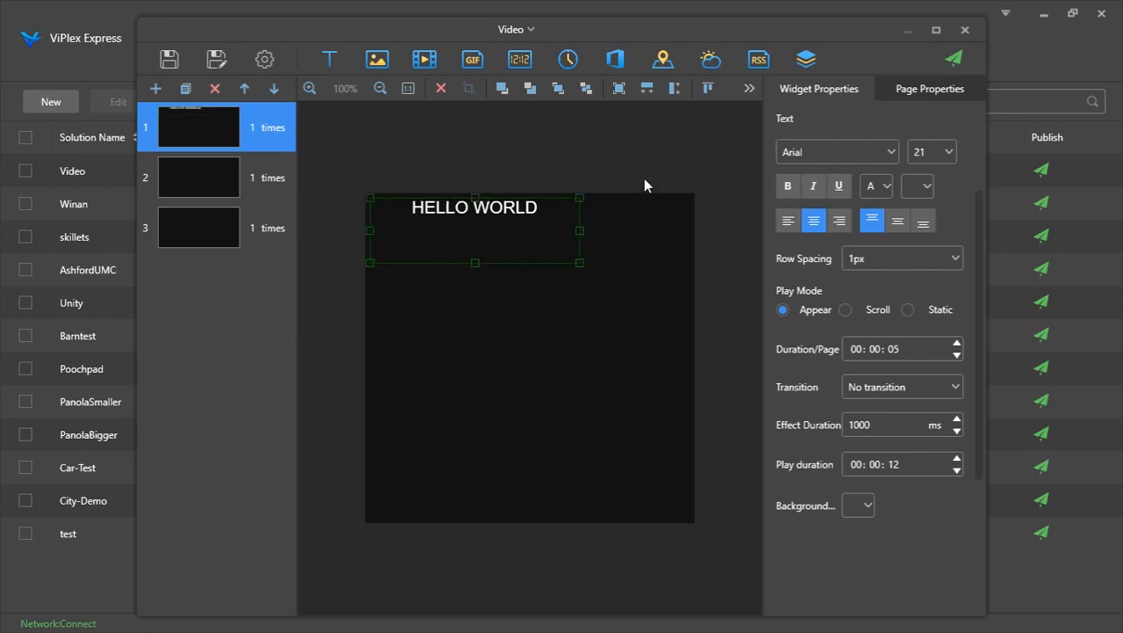
Add the Apple Pie 300x600 1-2 image widget, move it, and delete it again
left_click(376, 61)
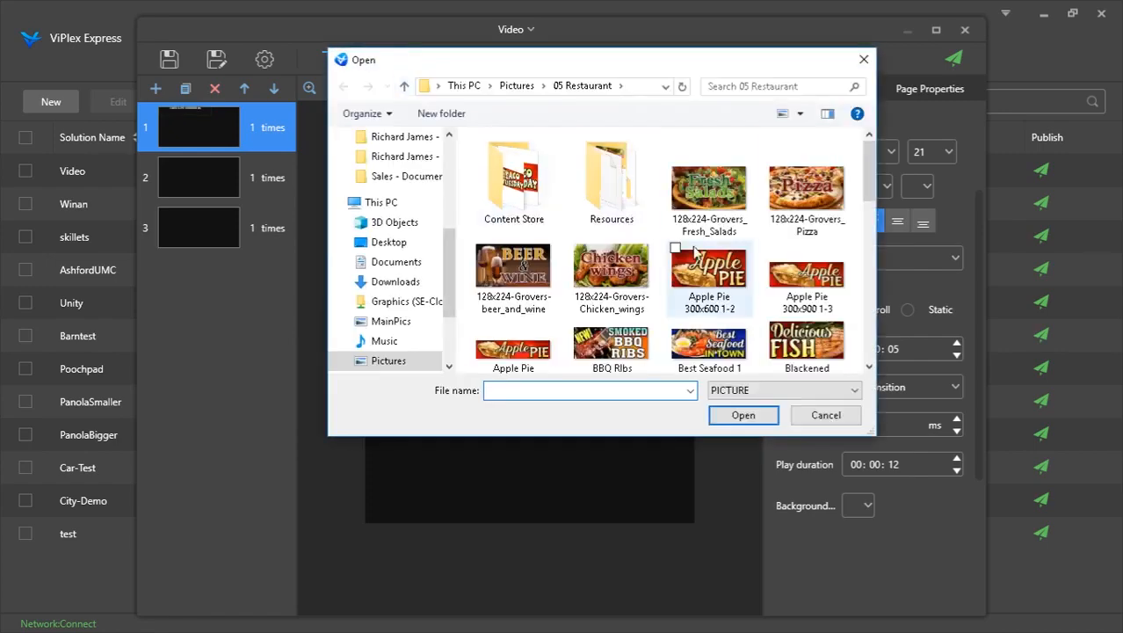
double_click(714, 267)
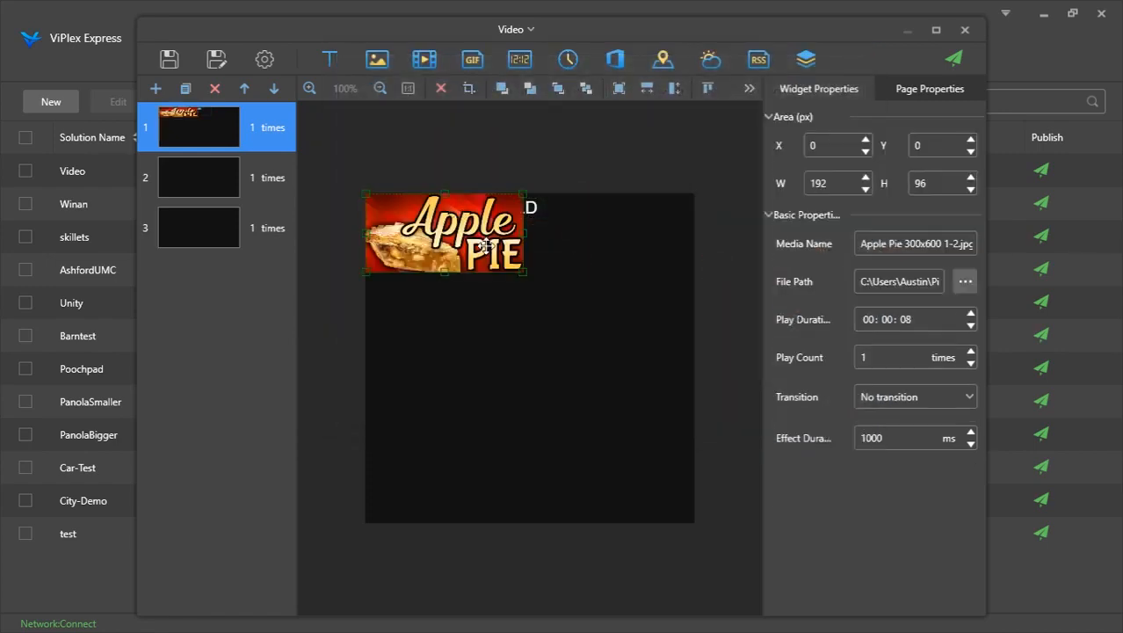
mouse_move(491, 247)
left_mouse_down()
mouse_move(525, 268)
mouse_move(526, 258)
mouse_move(486, 249)
mouse_move(490, 264)
left_mouse_up()
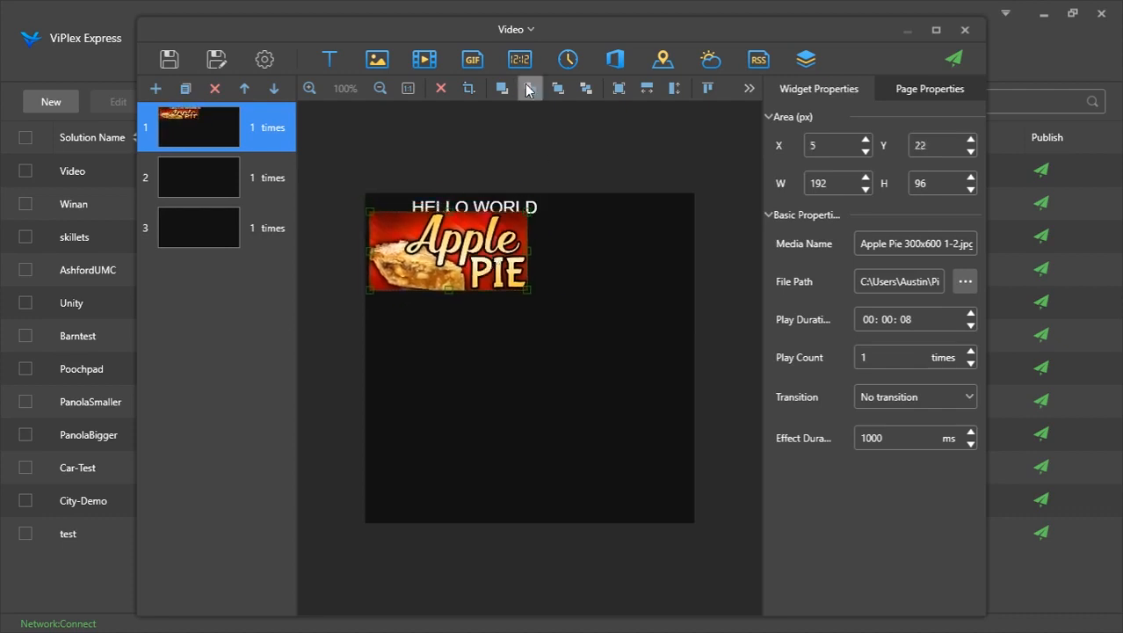
left_click(530, 89)
left_click_drag(457, 219, 481, 181)
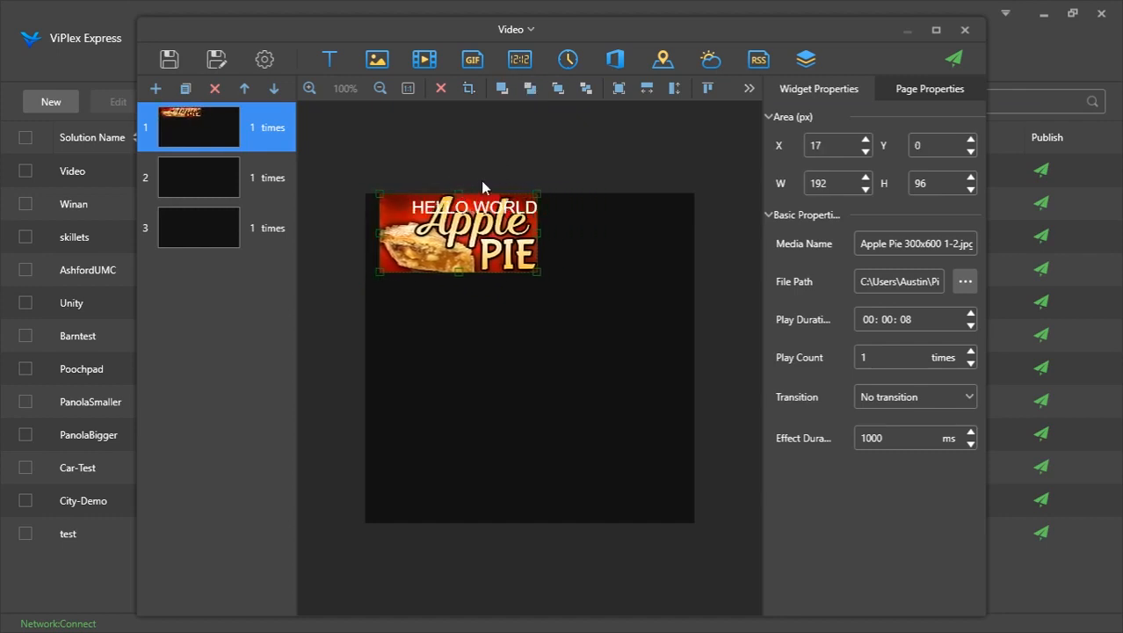
key("Delete")
key("Return")
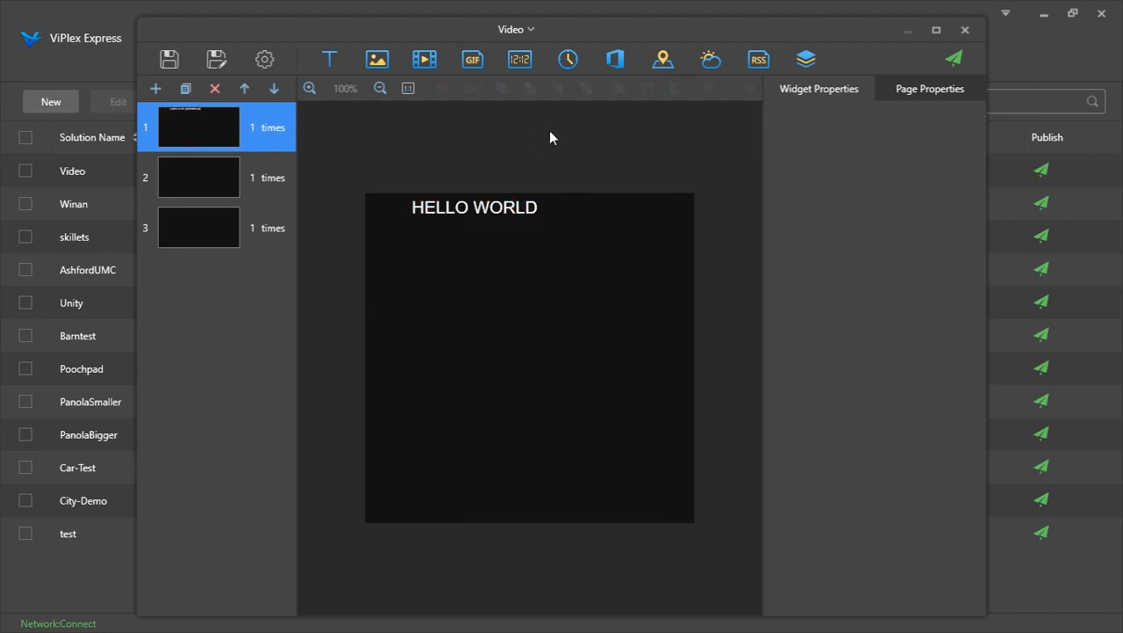
Stretch the HELLO WORLD text widget to fit the screen horizontally and vertically
left_click(521, 216)
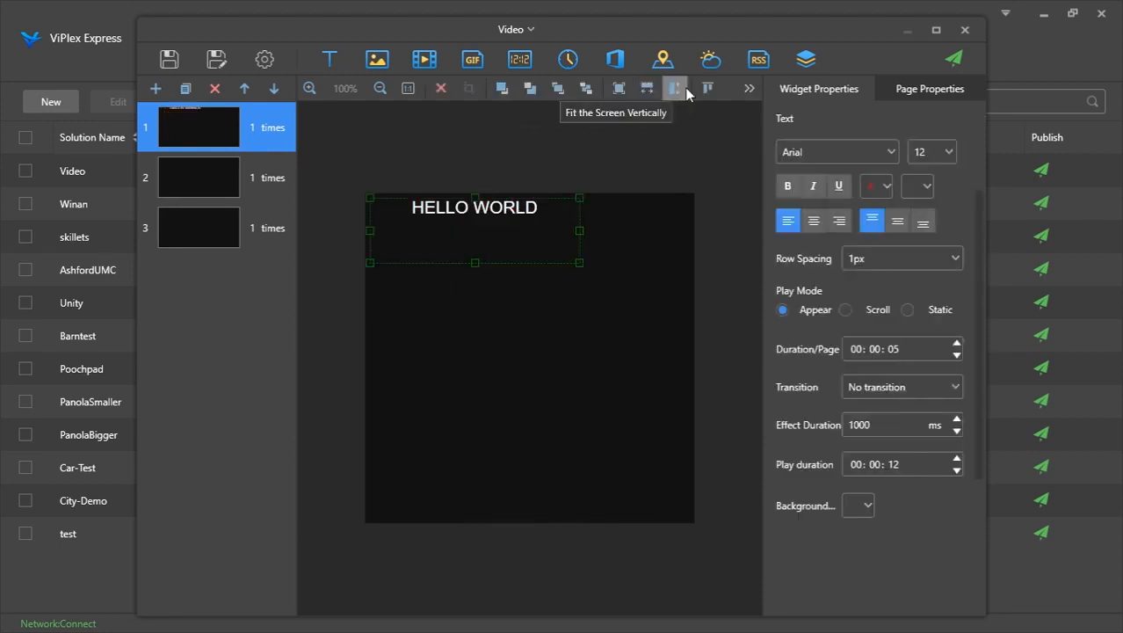
left_click(645, 91)
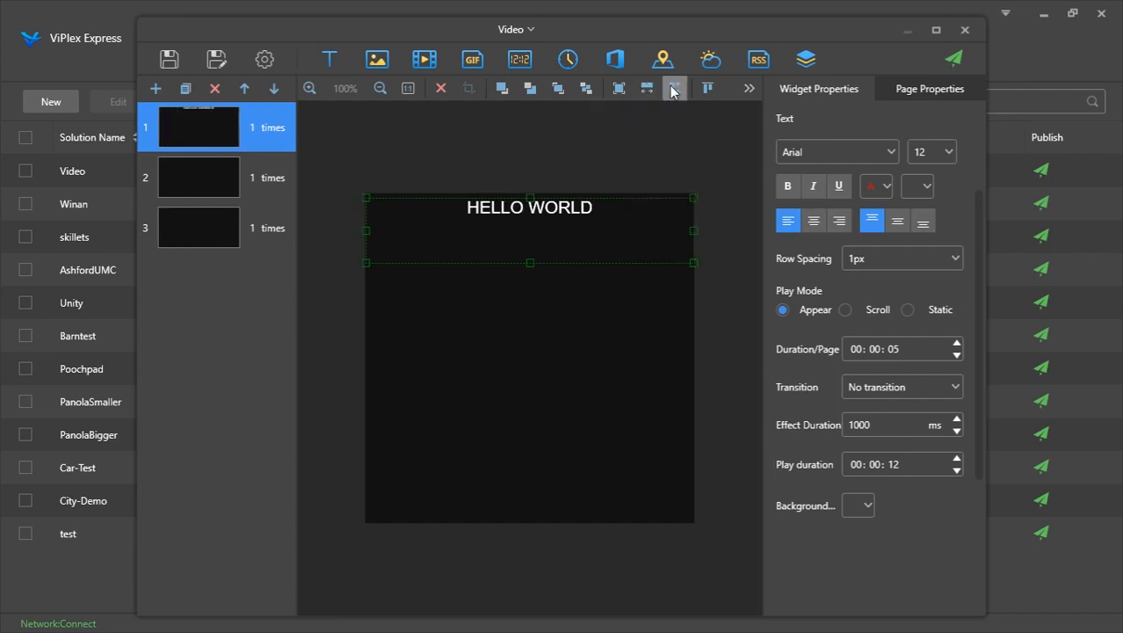
left_click(675, 90)
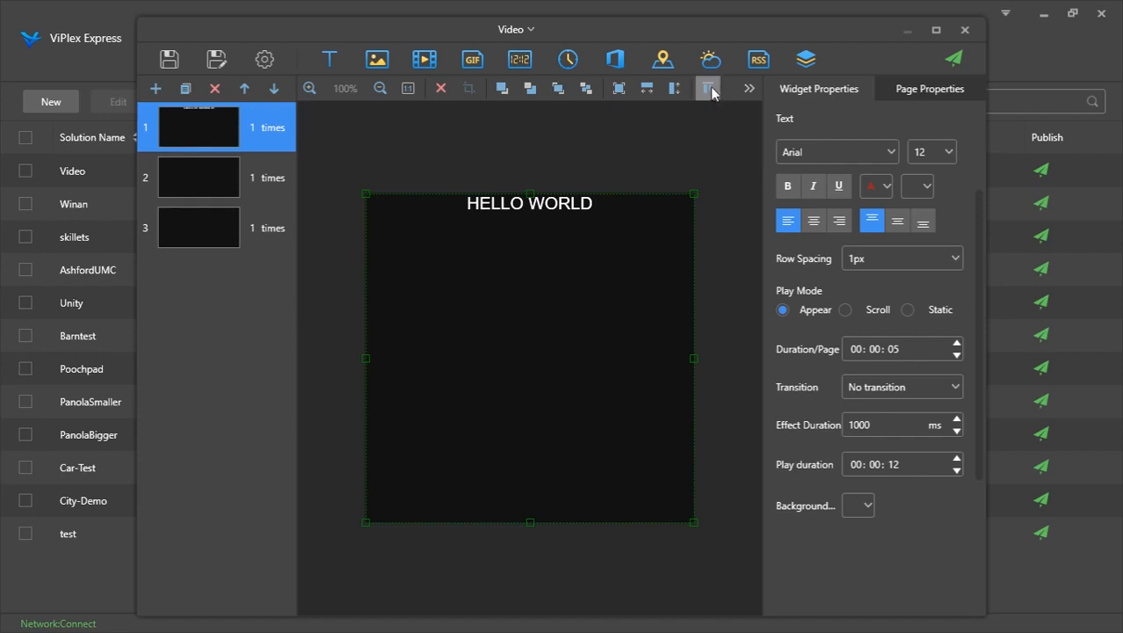
Shrink the HELLO WORLD text widget by pulling its top edge down and its bottom-right corner inward
left_click(750, 89)
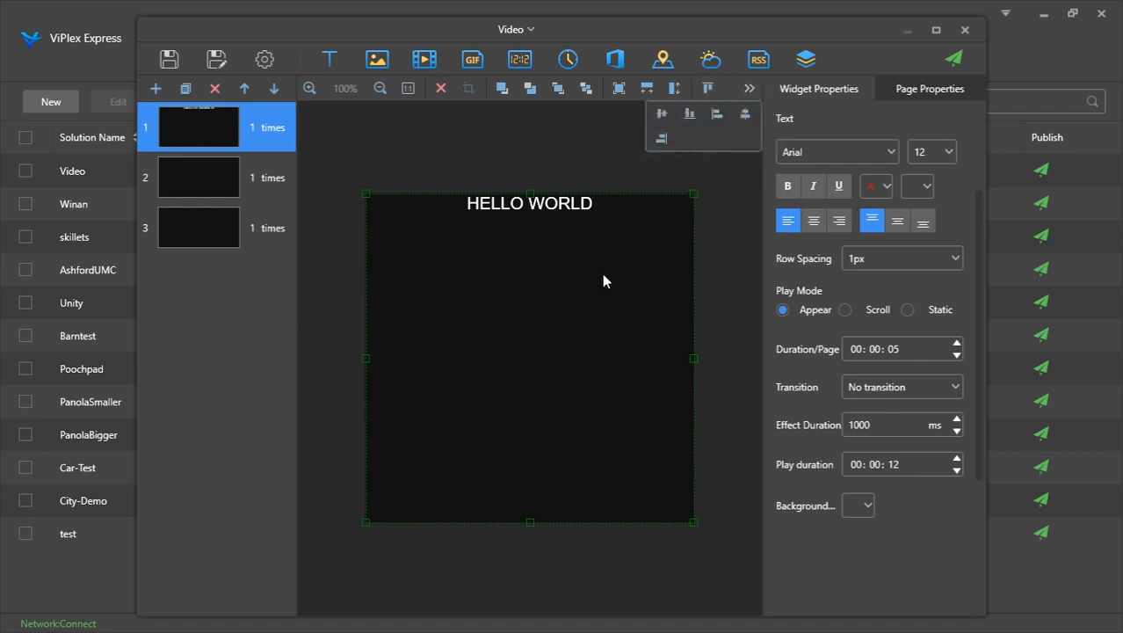
double_click(690, 195)
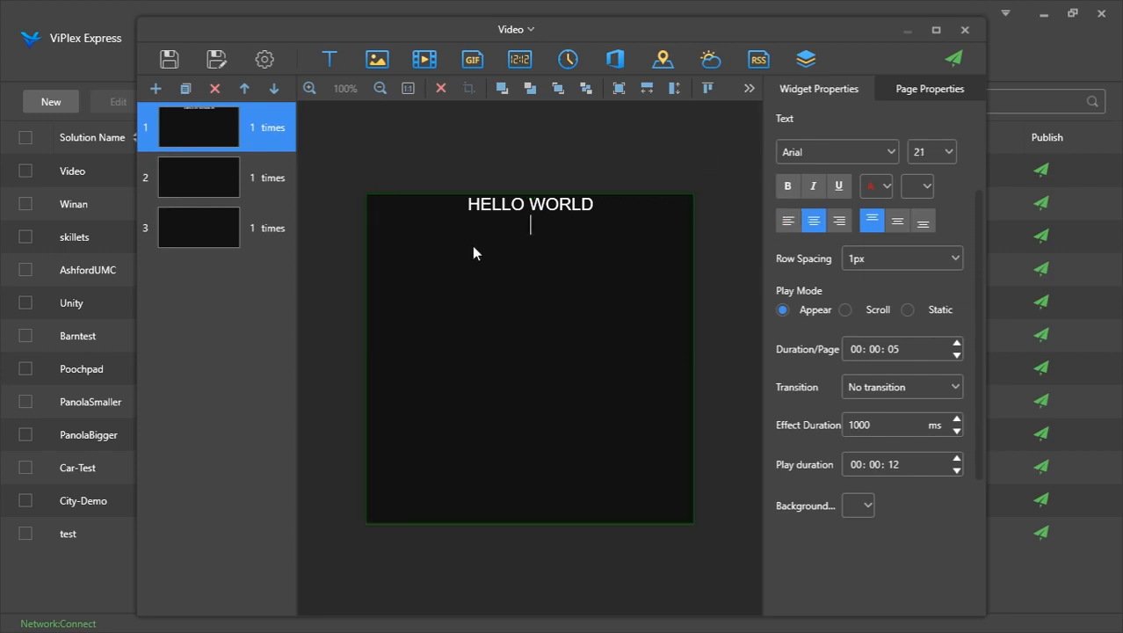
left_click(514, 143)
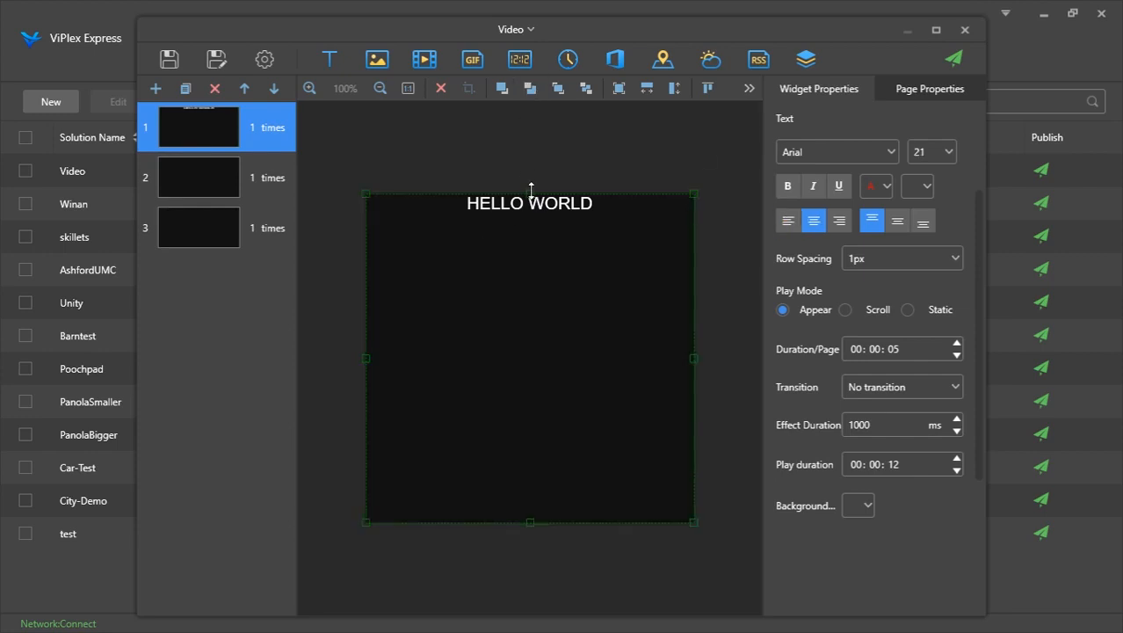
left_click_drag(531, 190, 537, 283)
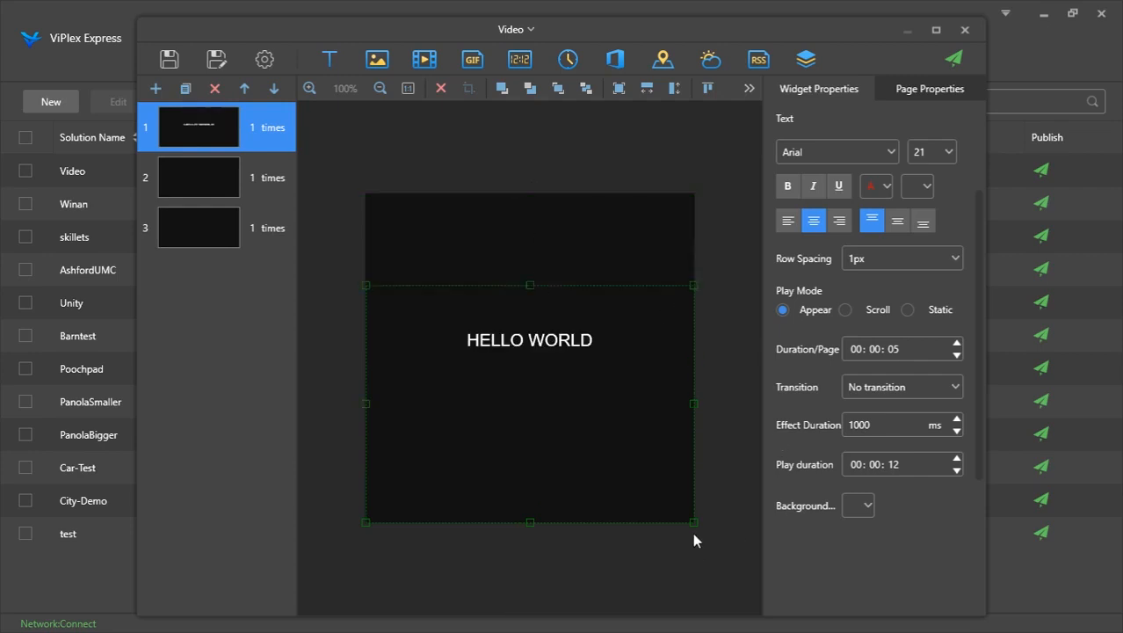
left_click_drag(692, 523, 545, 455)
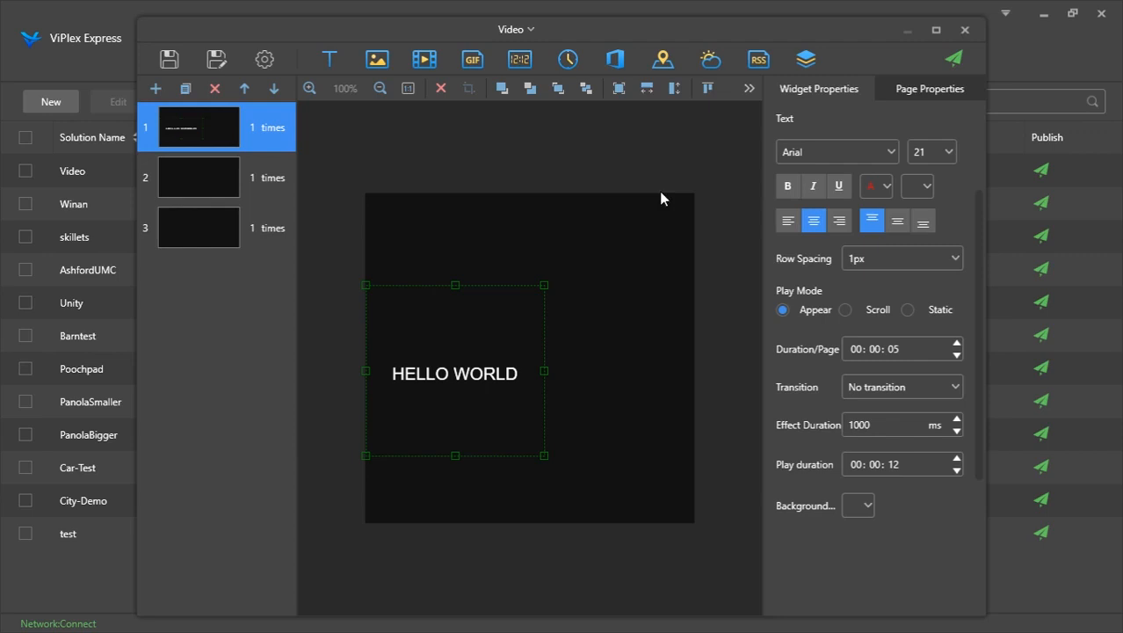
Align the HELLO WORLD text widget to the top and right edges of the screen
left_click(708, 89)
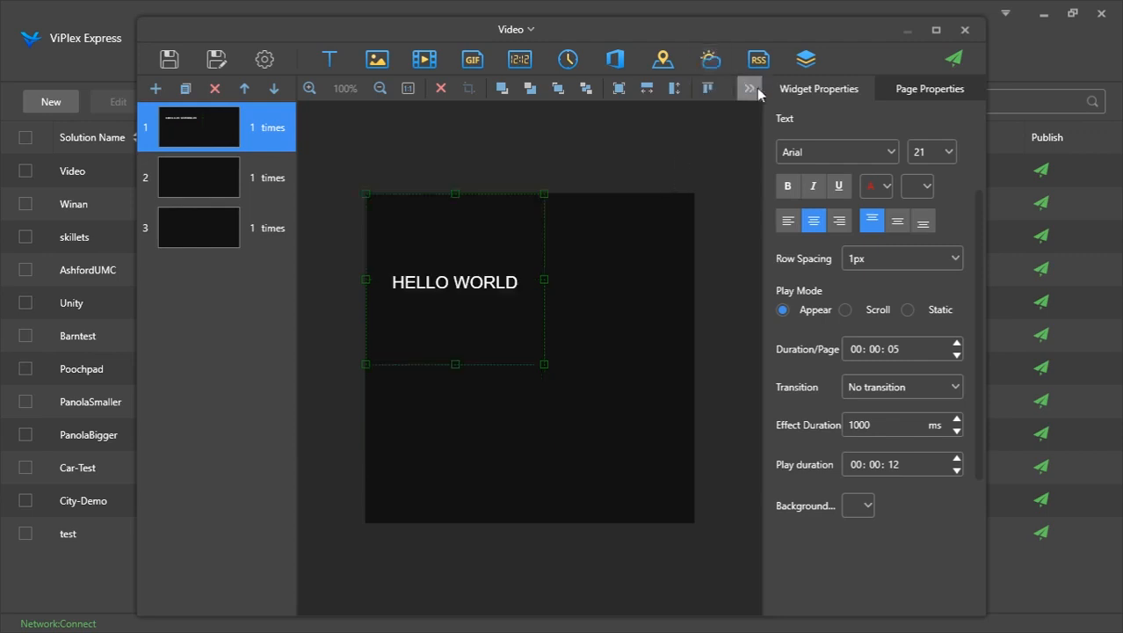
left_click(752, 89)
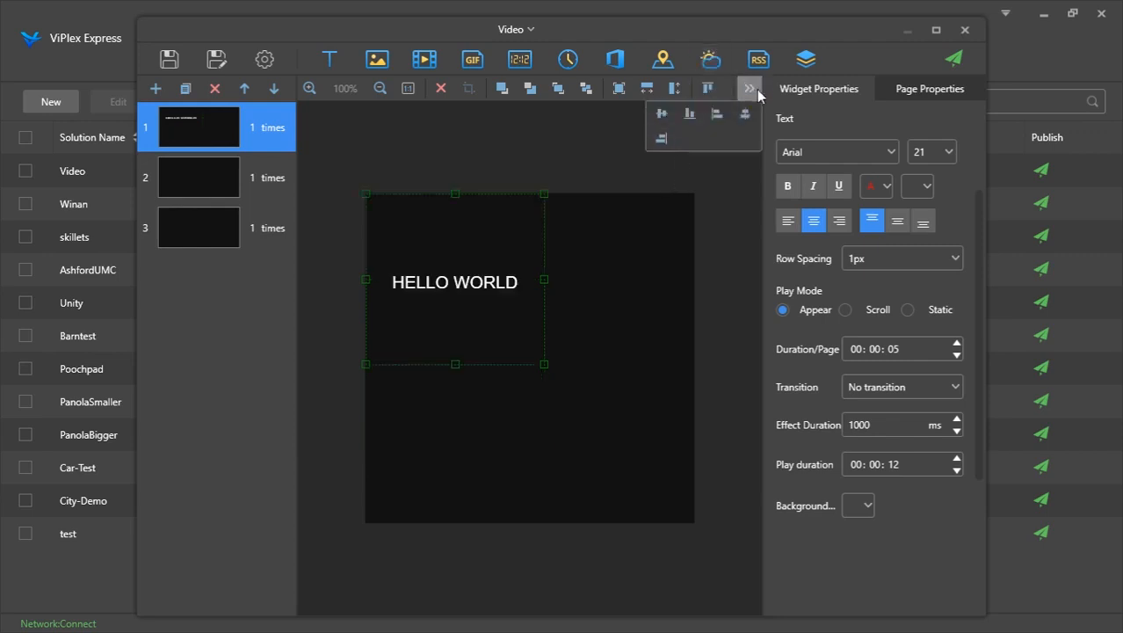
left_click(661, 138)
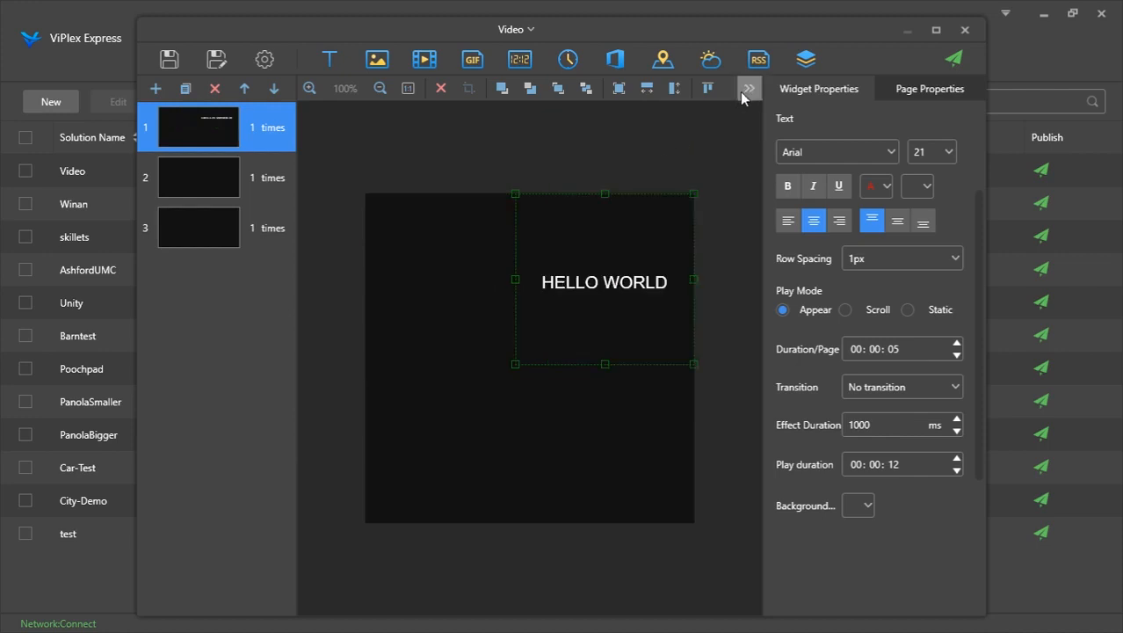
Align the text widget to the bottom edge and stretch it across the full screen width
left_click(746, 88)
left_click(690, 118)
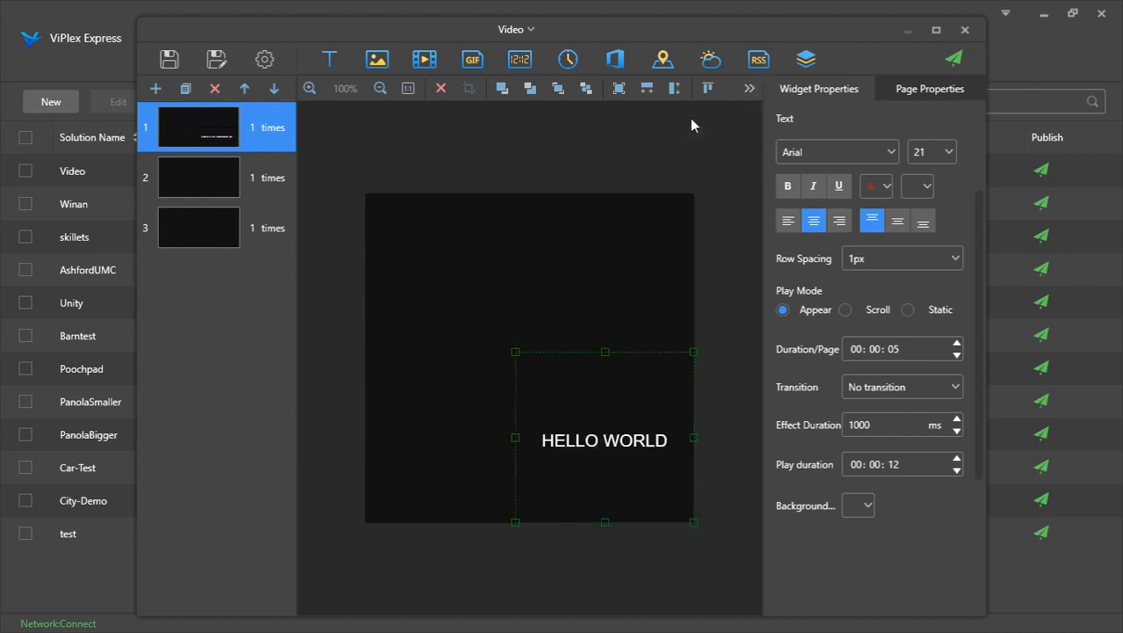
left_click(647, 90)
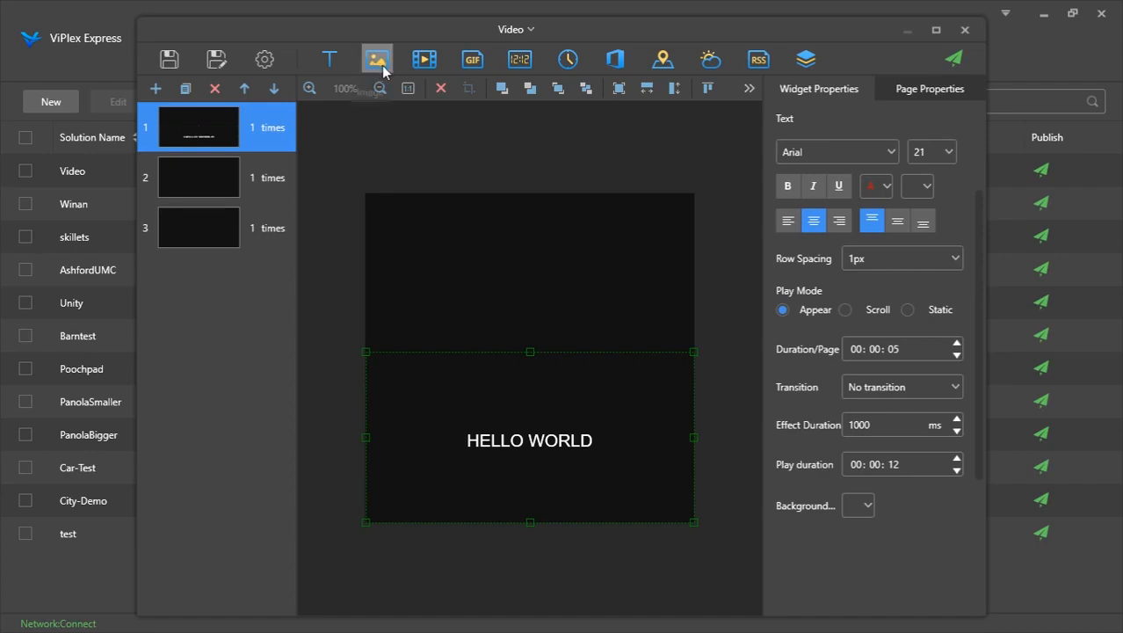
Add the 300x600_Drive_Thru video widget to the page and delete it again
left_click(426, 63)
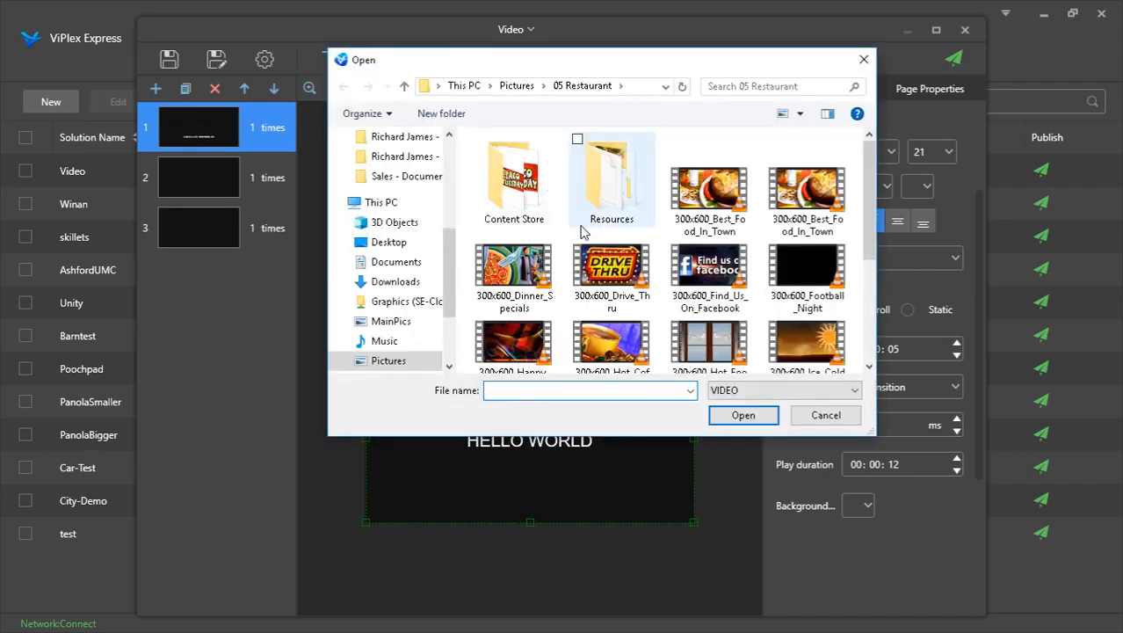
double_click(578, 278)
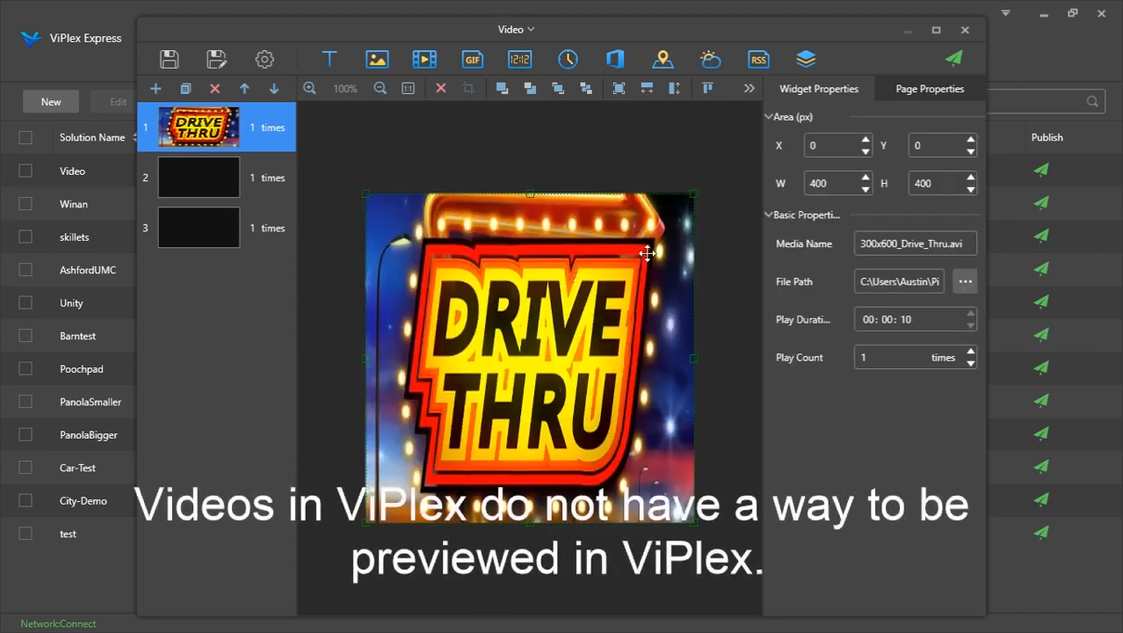
key("Delete")
key("Return")
Add a digital clock widget and open its time format, date format and time zone options
left_click(513, 62)
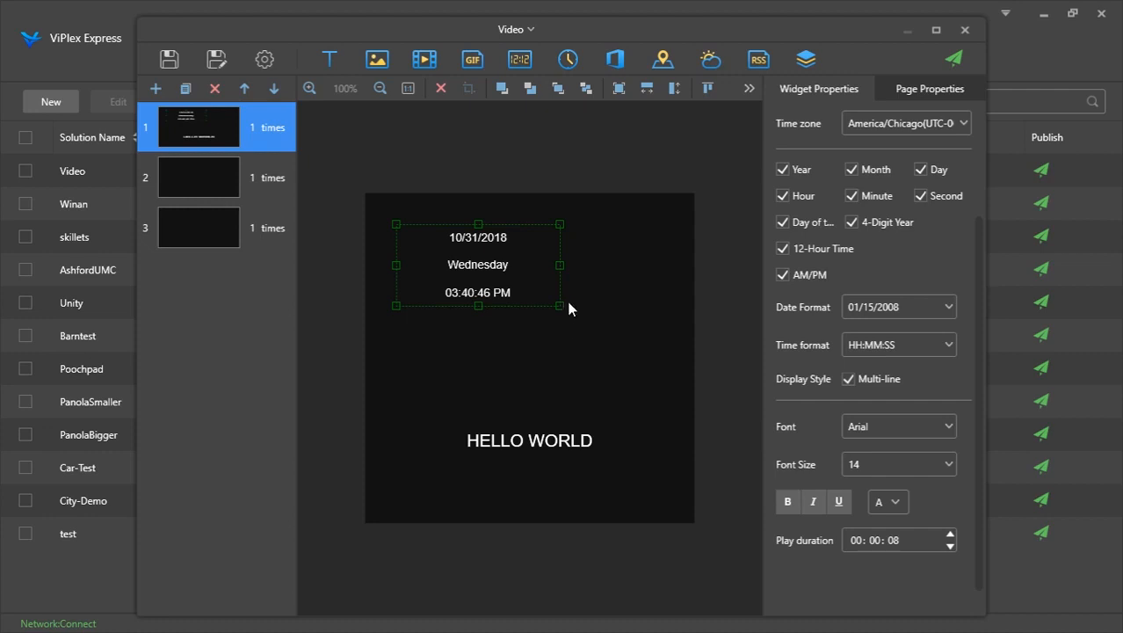
left_click(938, 345)
left_click(938, 344)
left_click(926, 306)
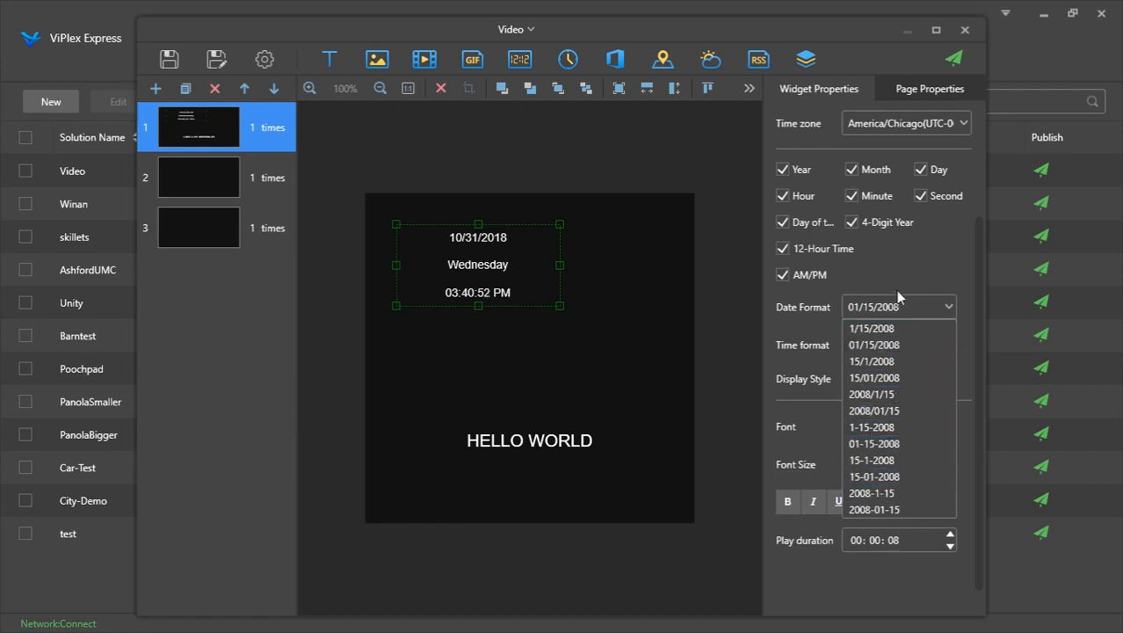
left_click(897, 297)
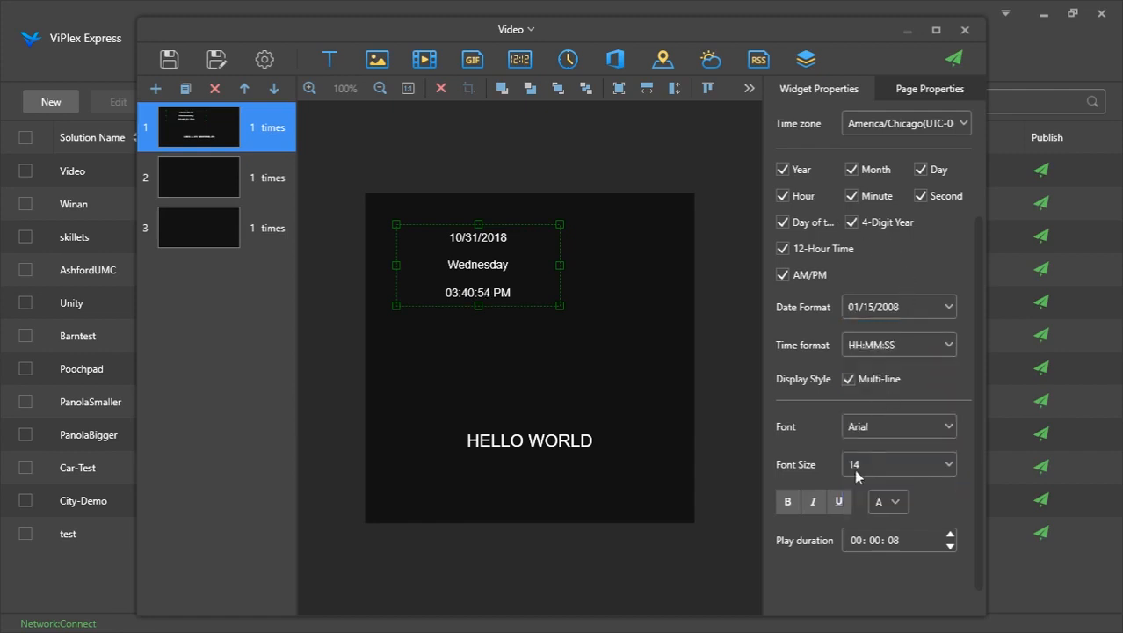
left_click(911, 126)
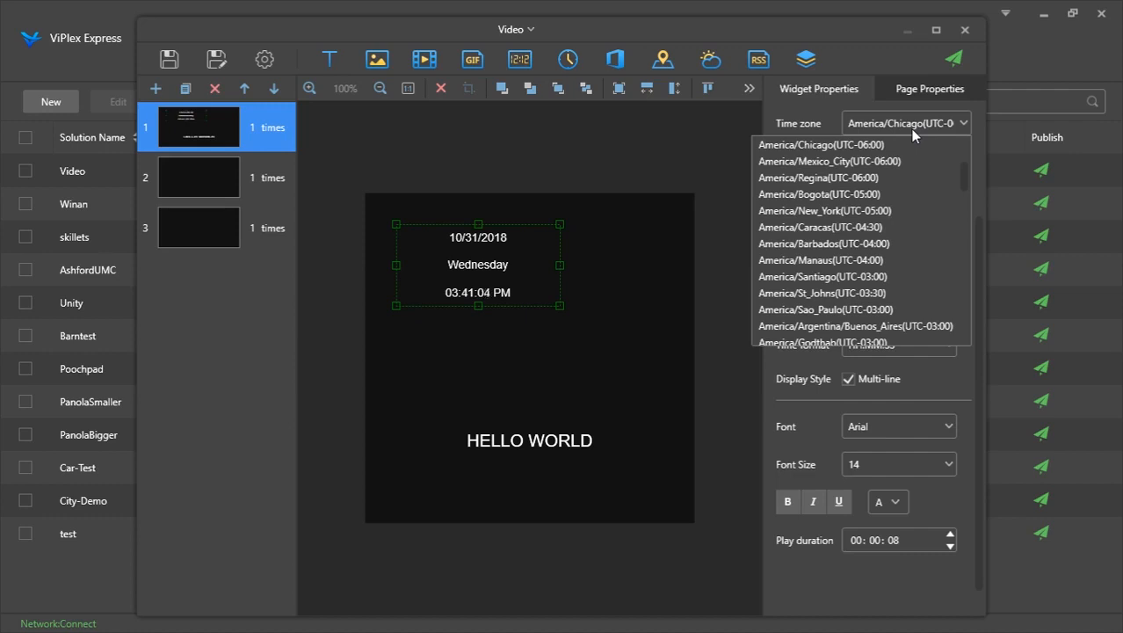
left_click(912, 128)
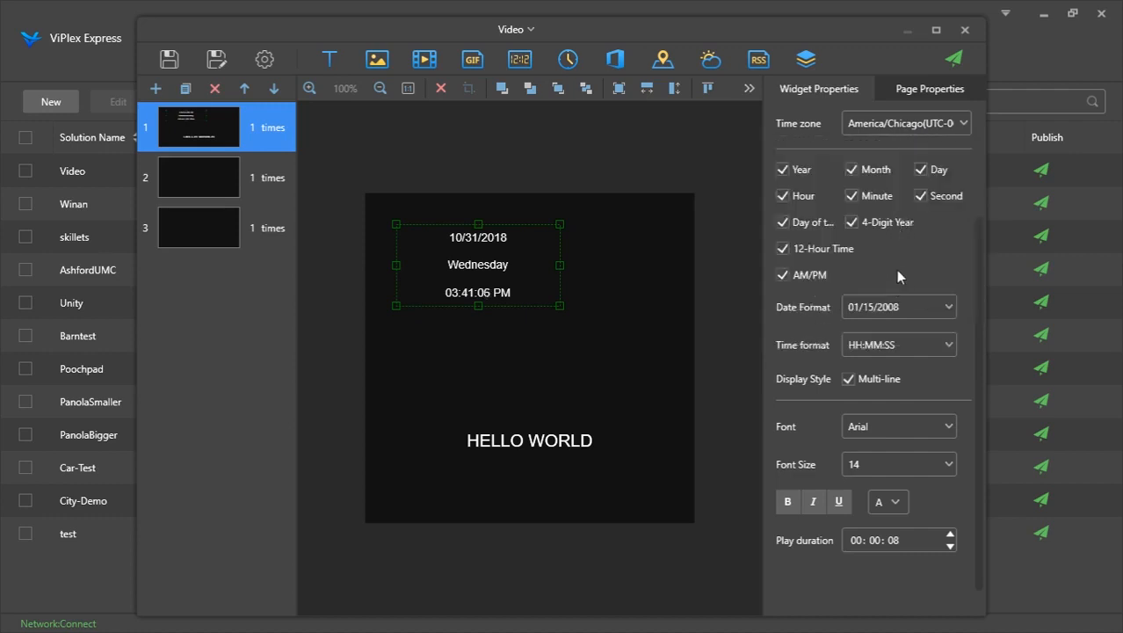
scroll(895, 270, "down", 1)
scroll(895, 269, "up", 10)
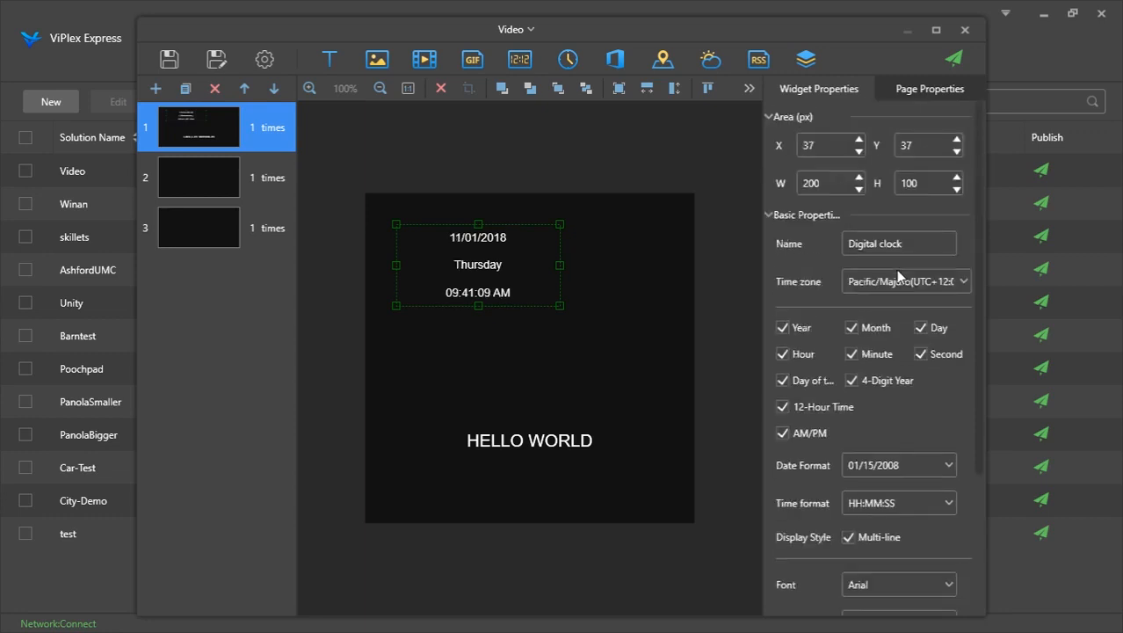
Add an analog clock widget, enlarge it to about 251×245 px and move it near the screen center
left_click(569, 63)
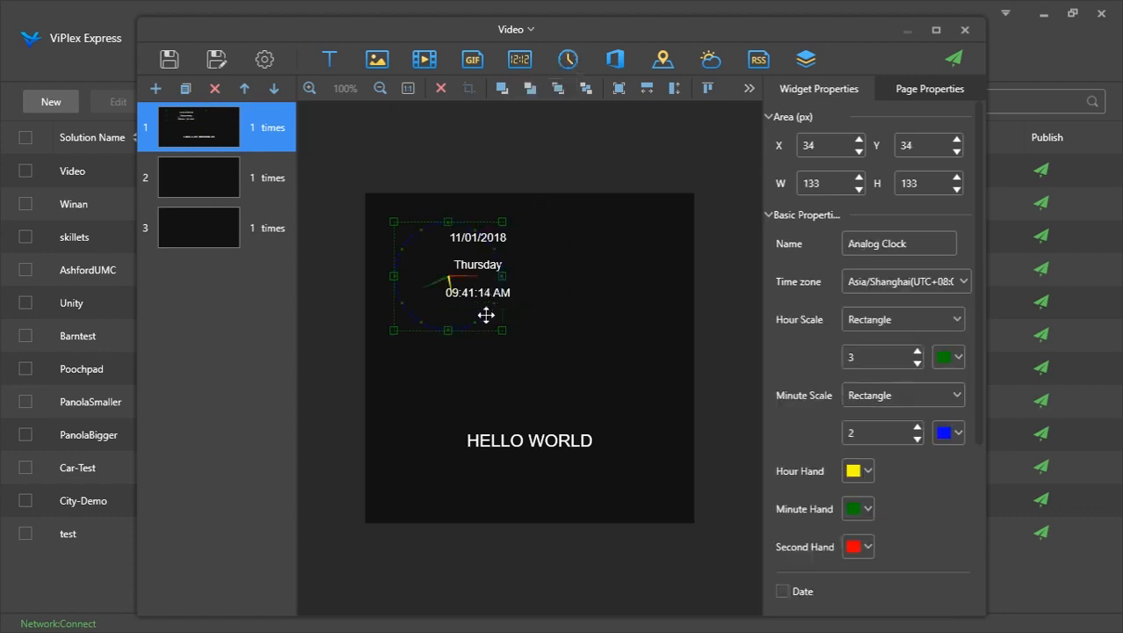
left_click_drag(466, 311, 696, 509)
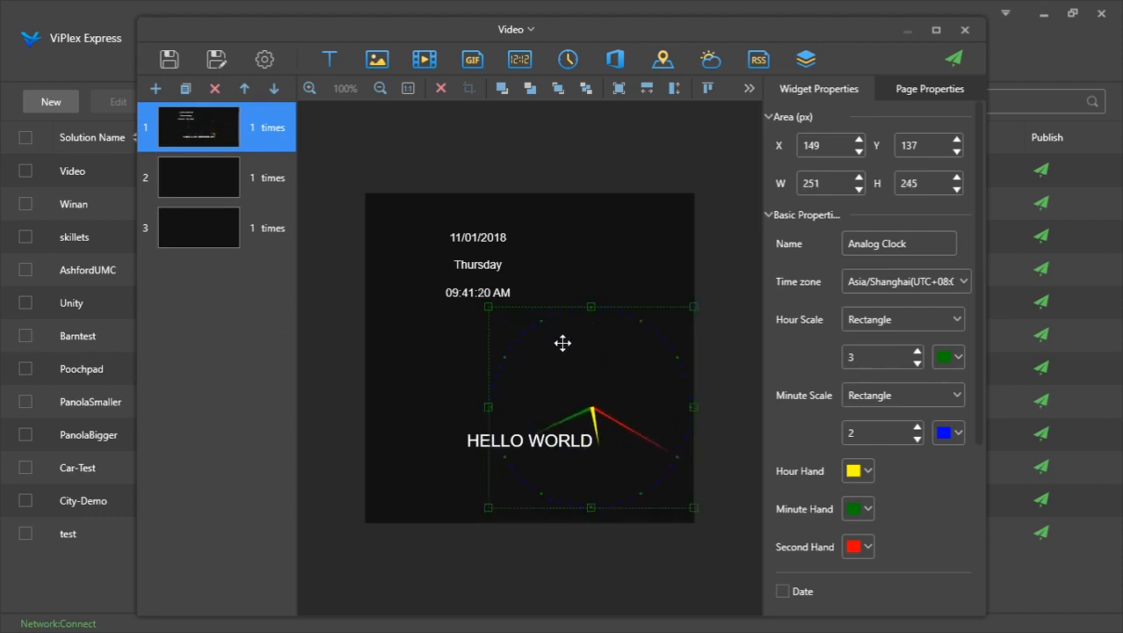
left_click_drag(564, 341, 492, 306)
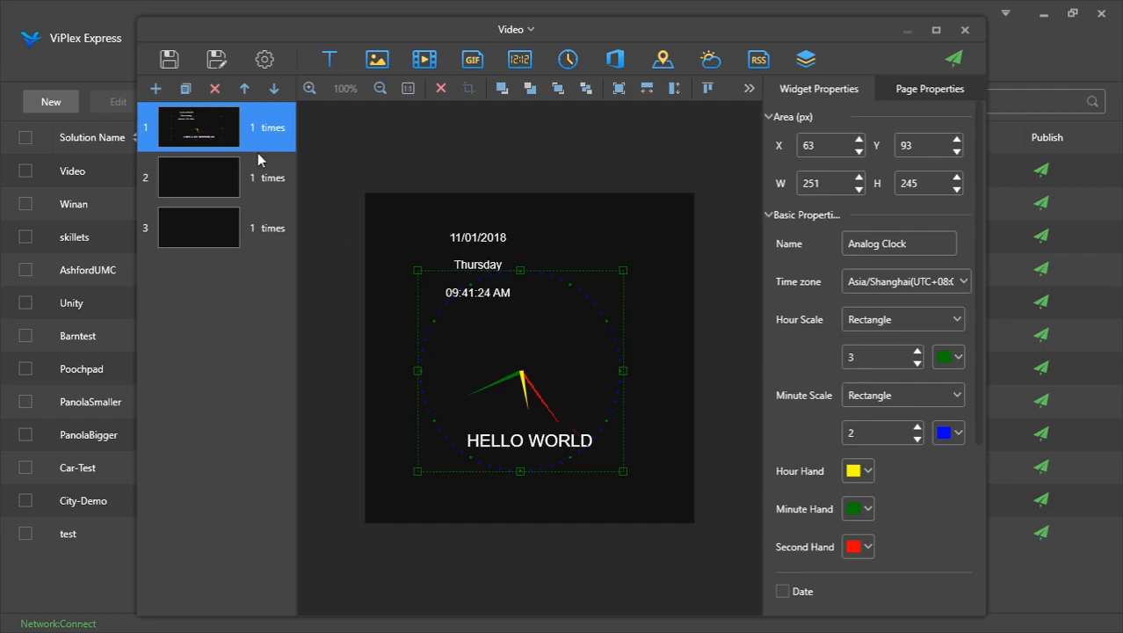
Delete the first page of the solution
left_click(215, 88)
left_click(609, 391)
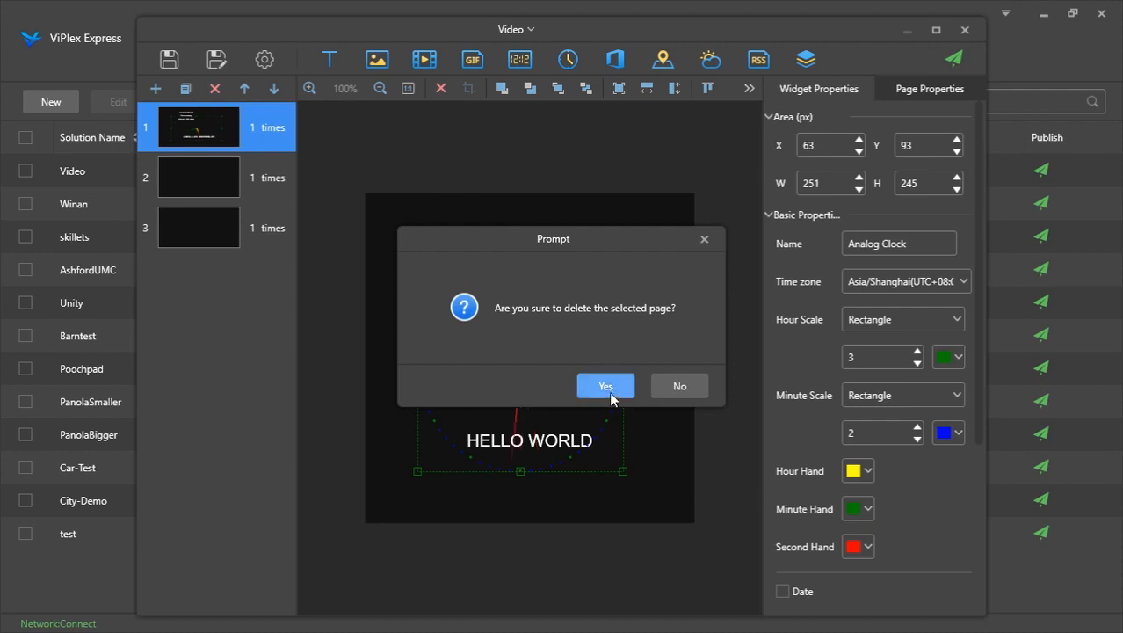
Add the Best Seafood 1 image widget to the first page
left_click(379, 59)
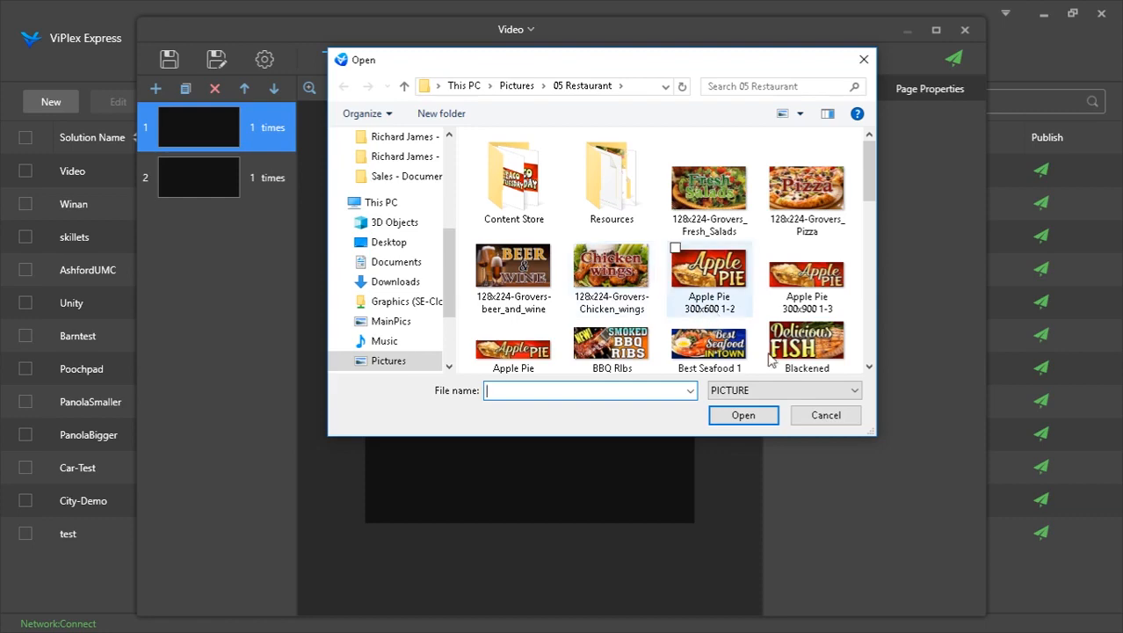
scroll(782, 365, "down", 3)
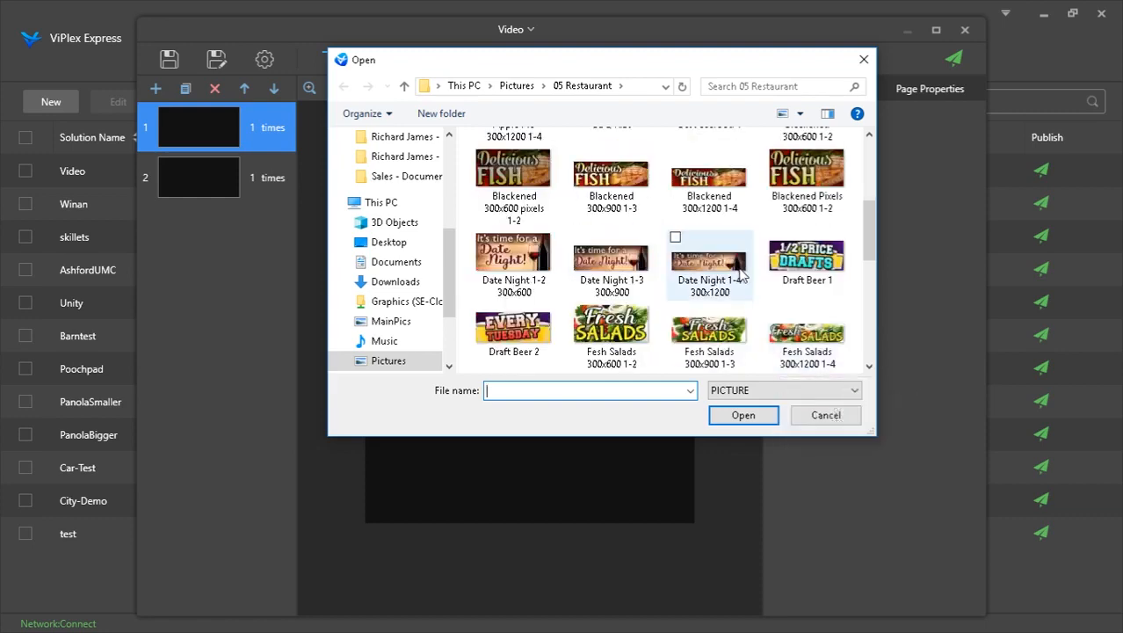
scroll(738, 274, "up", 3)
double_click(730, 254)
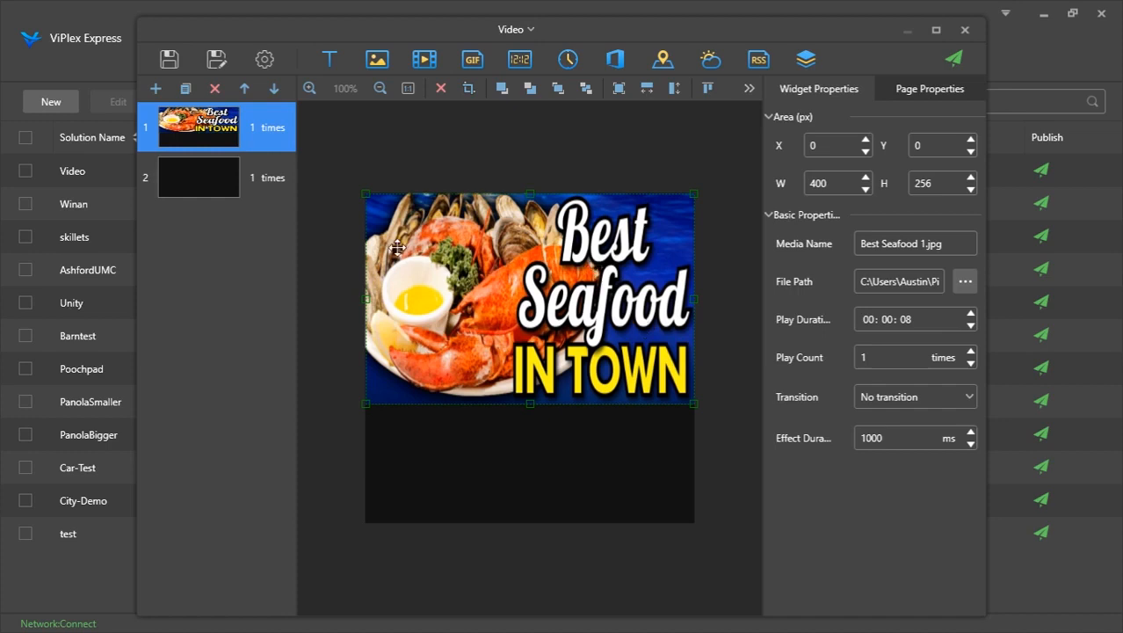
On page 2, add the lobster image from the Resources folder as an image widget
left_click(252, 175)
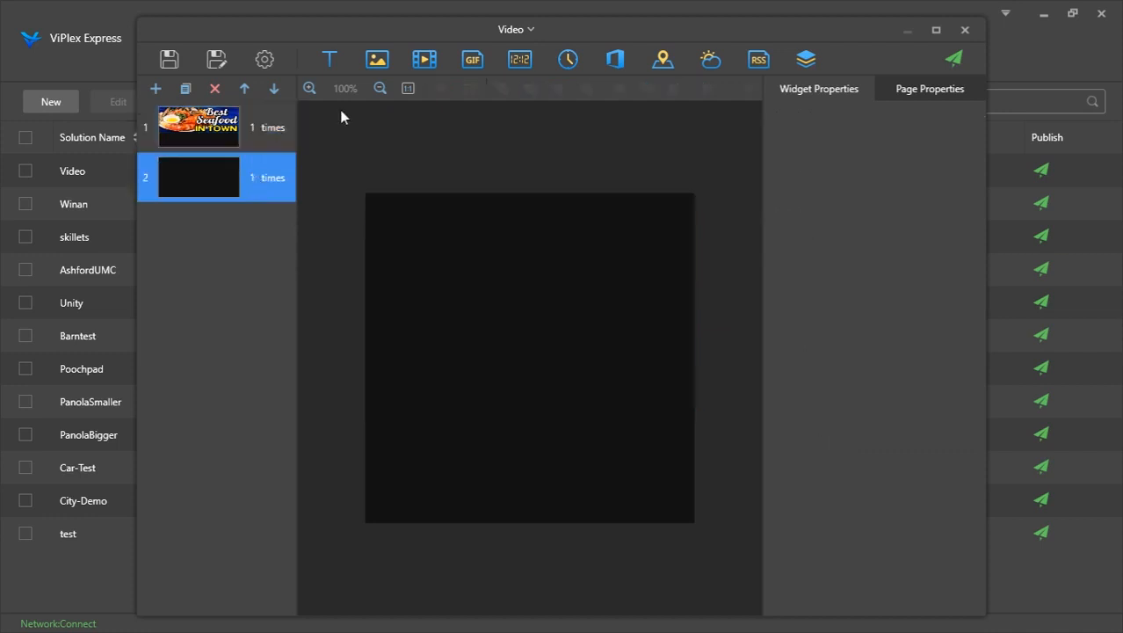
left_click(378, 60)
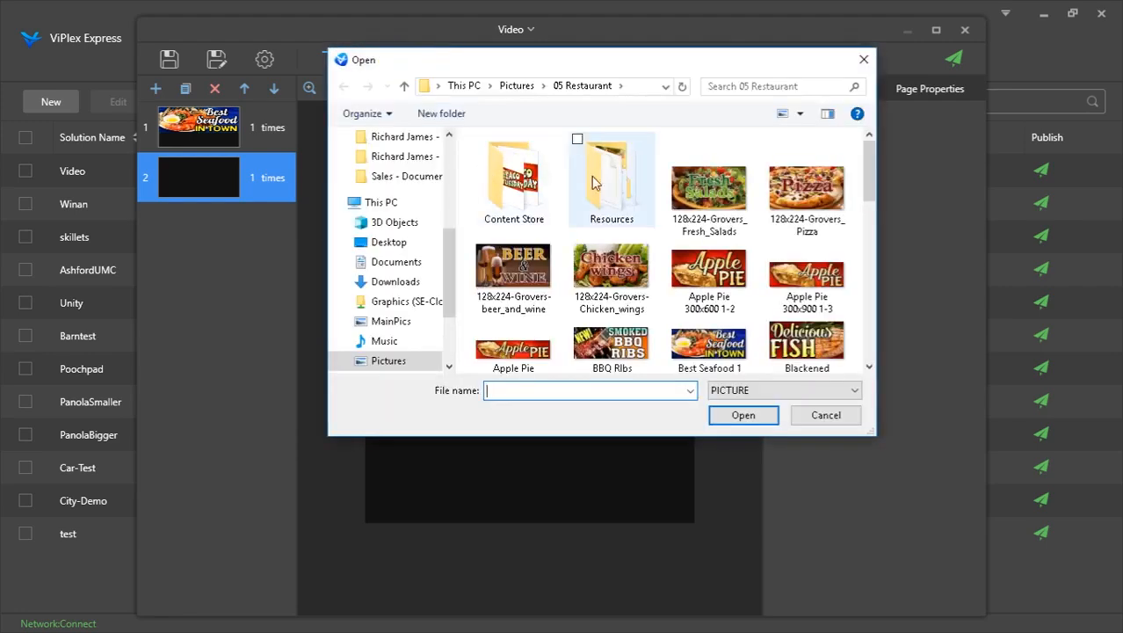
double_click(592, 182)
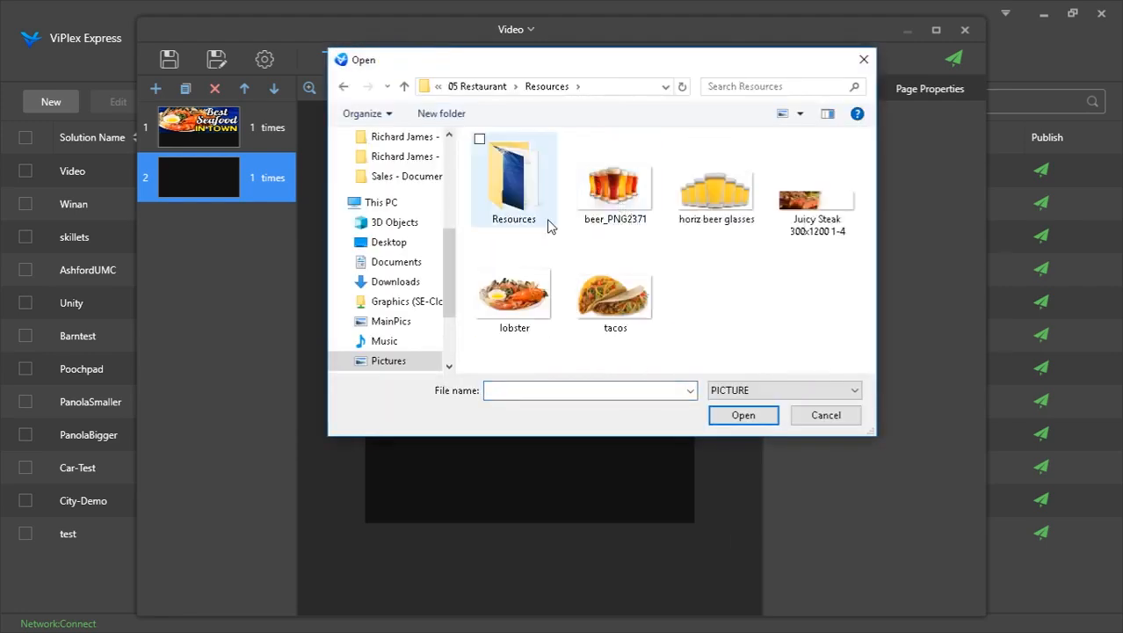
double_click(535, 312)
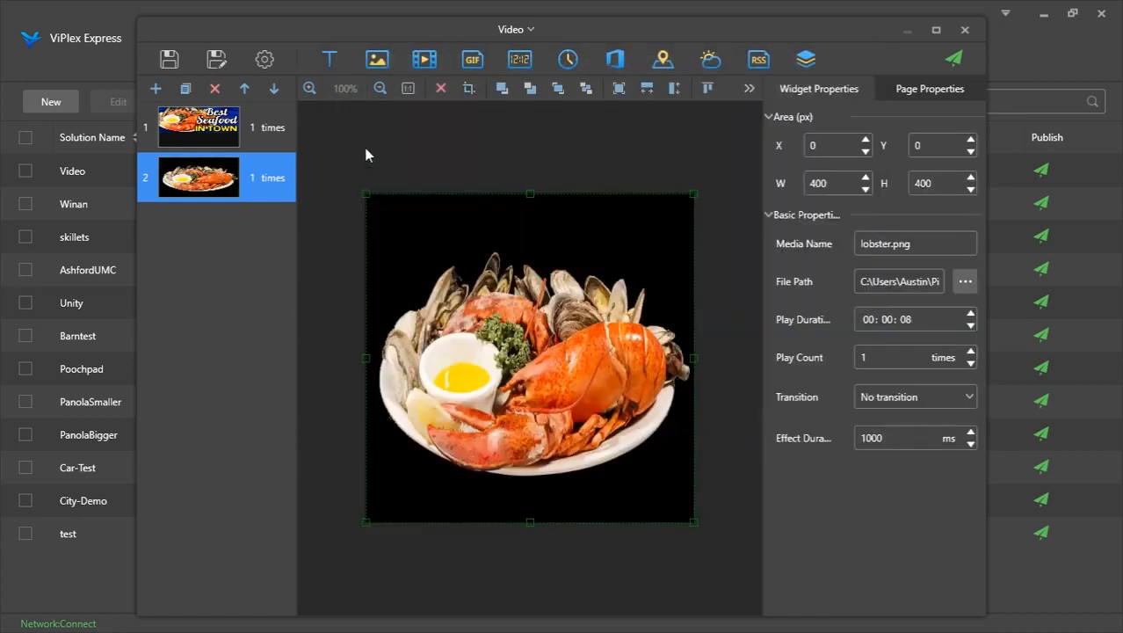
Add a text widget on page 2 and enter BEST SEAFOOD IN TOWN
left_click(331, 60)
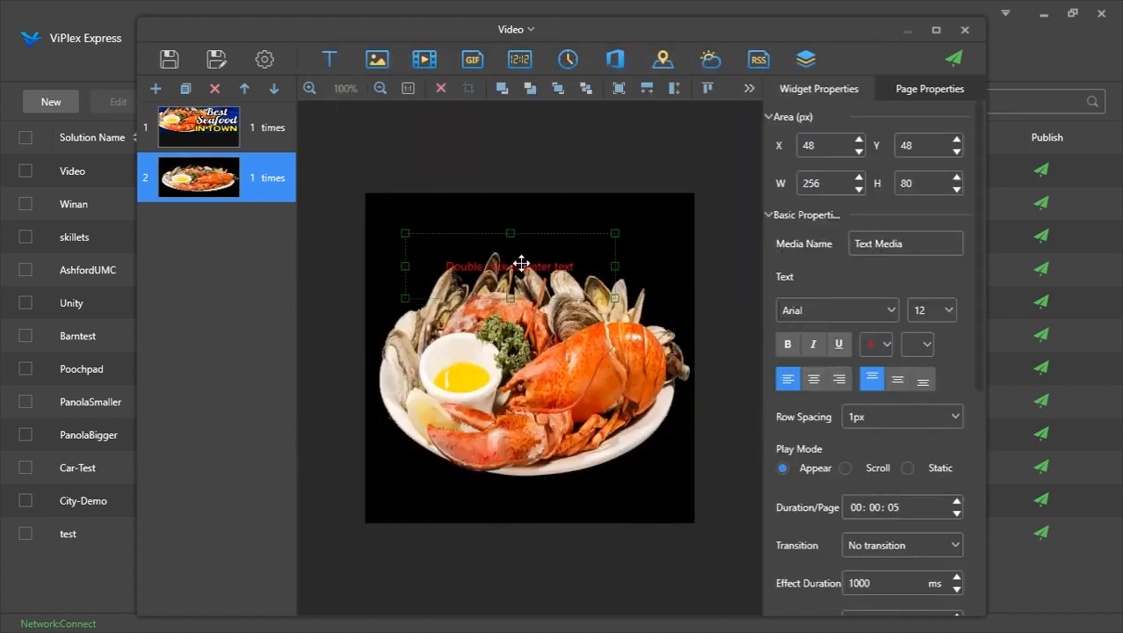
double_click(524, 269)
type("BE")
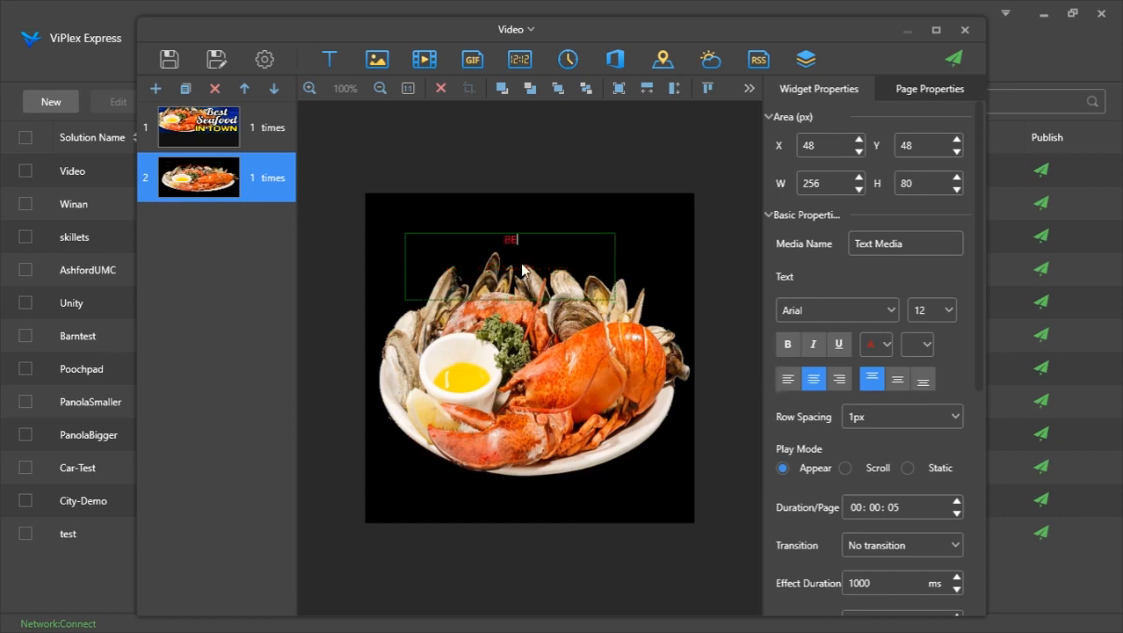
type("ST SEAFOOD IN TOWN")
Select all the text, set its font color to white and its font size to 25 px
key("ctrl+a")
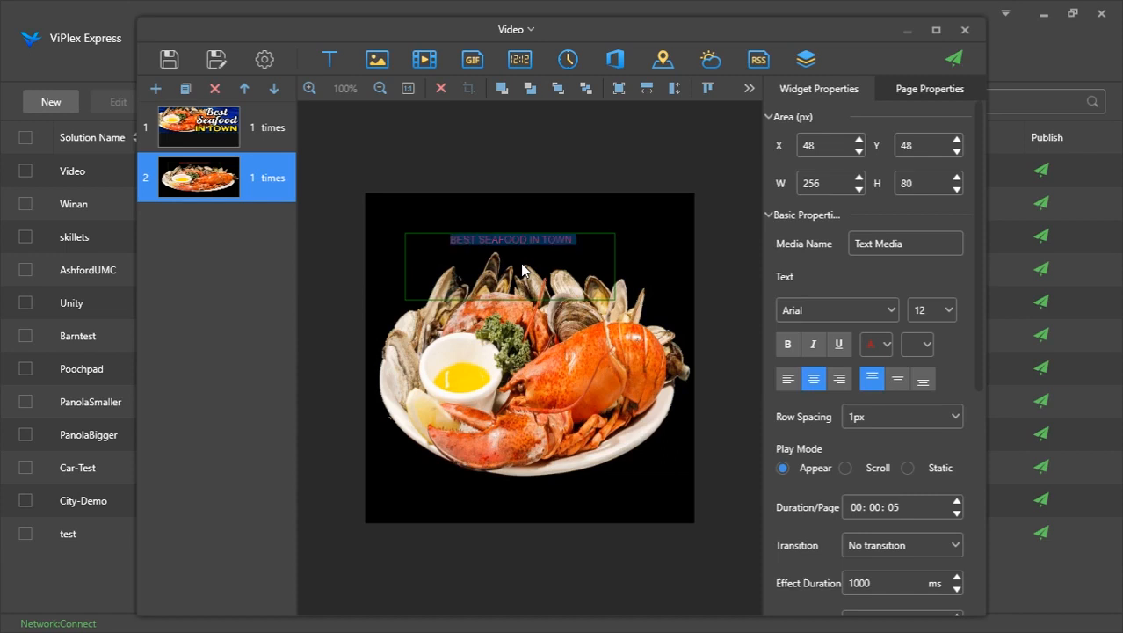
left_click(883, 344)
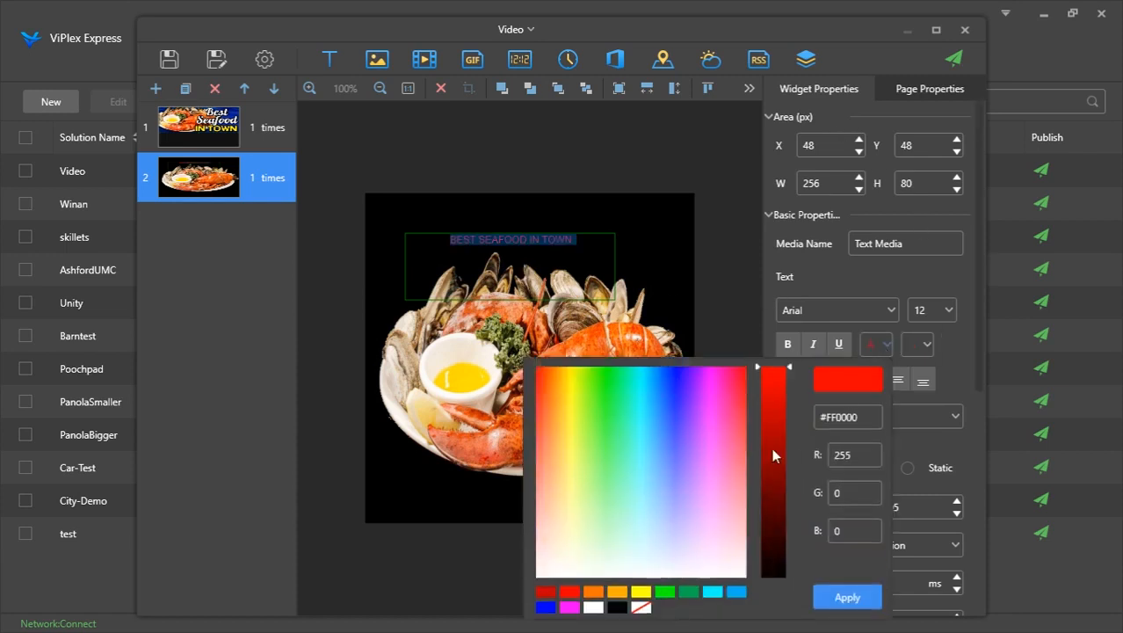
left_click(594, 606)
left_click(857, 599)
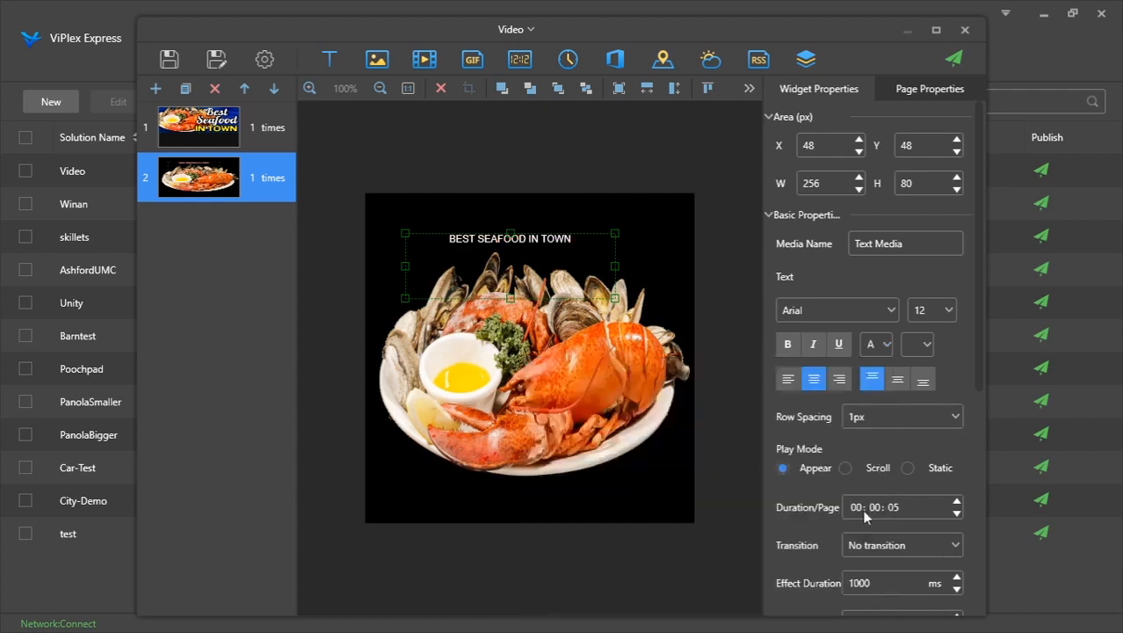
left_click(946, 311)
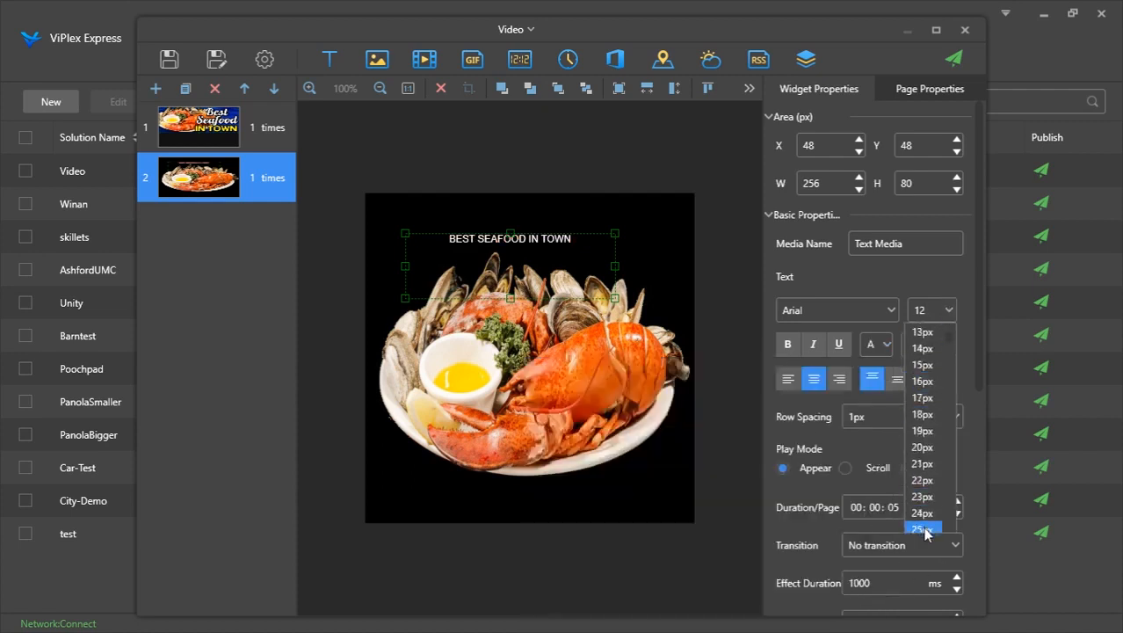
left_click(922, 529)
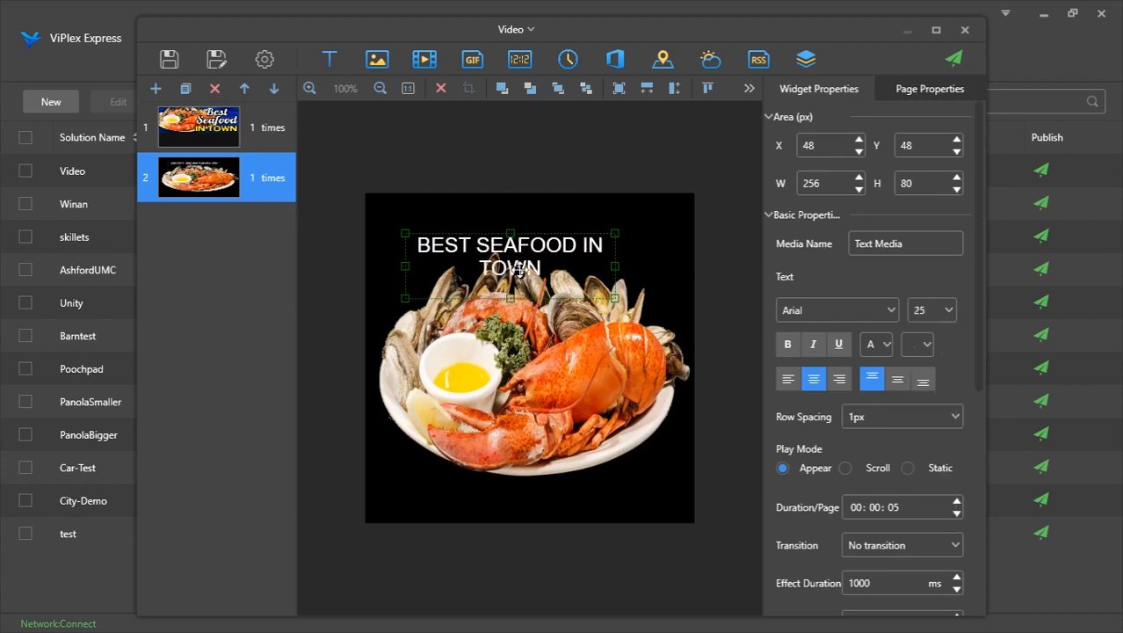
Move the BEST SEAFOOD IN TOWN text widget to the bottom of page 2
left_click_drag(528, 277, 608, 498)
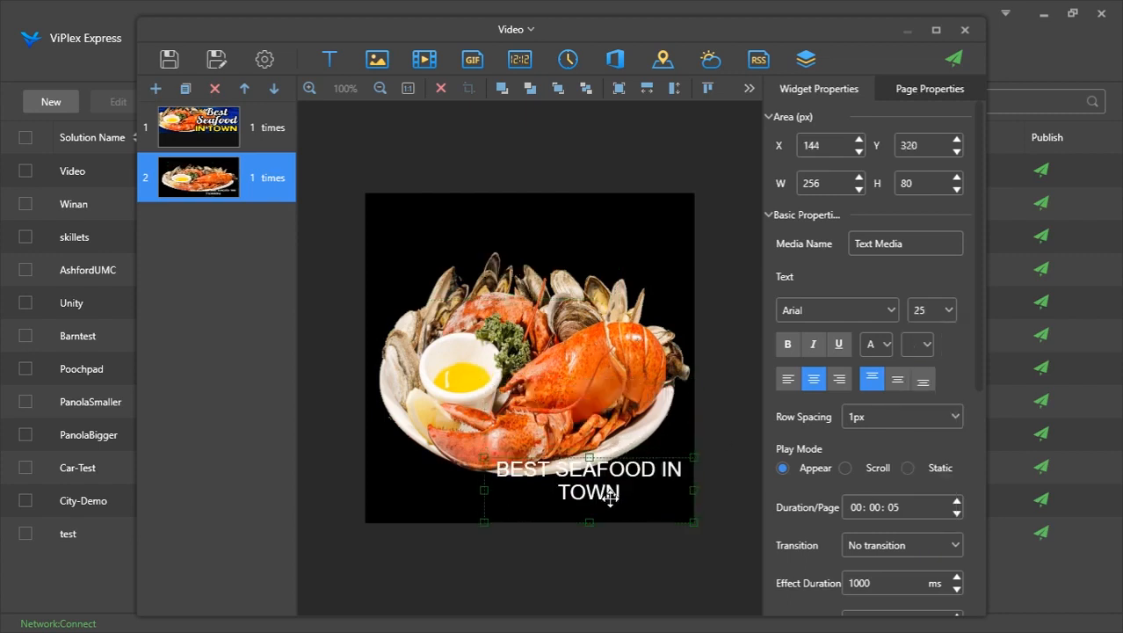
Shrink the lobster image widget on page 2 to about 319×323 px from its top-left corner
left_click(566, 407)
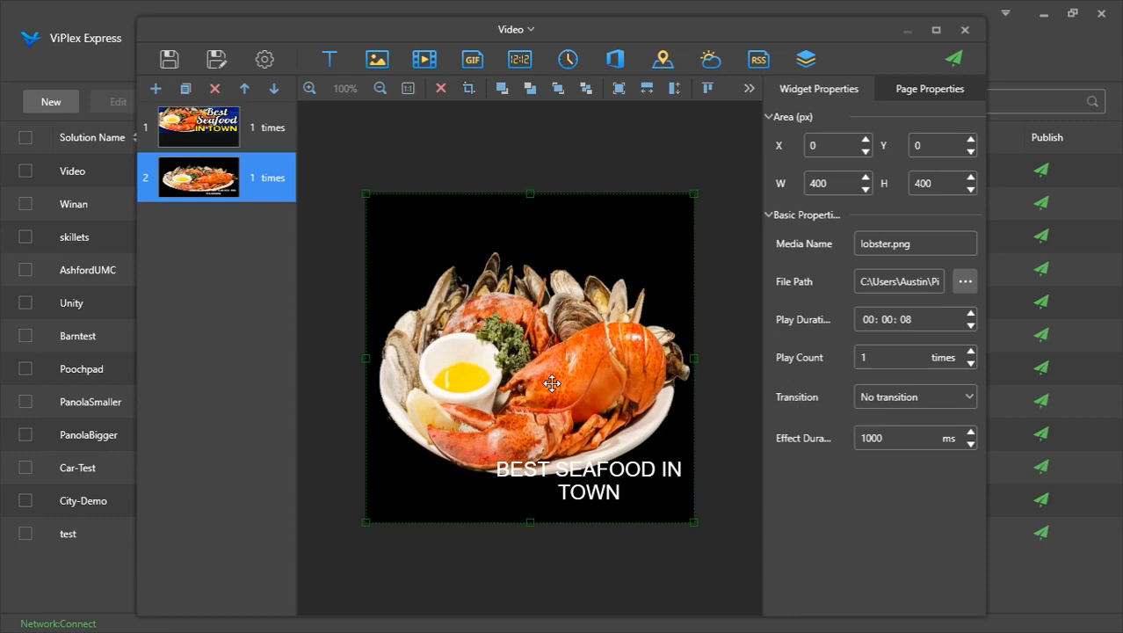
left_click_drag(691, 520, 626, 465)
left_click(684, 498)
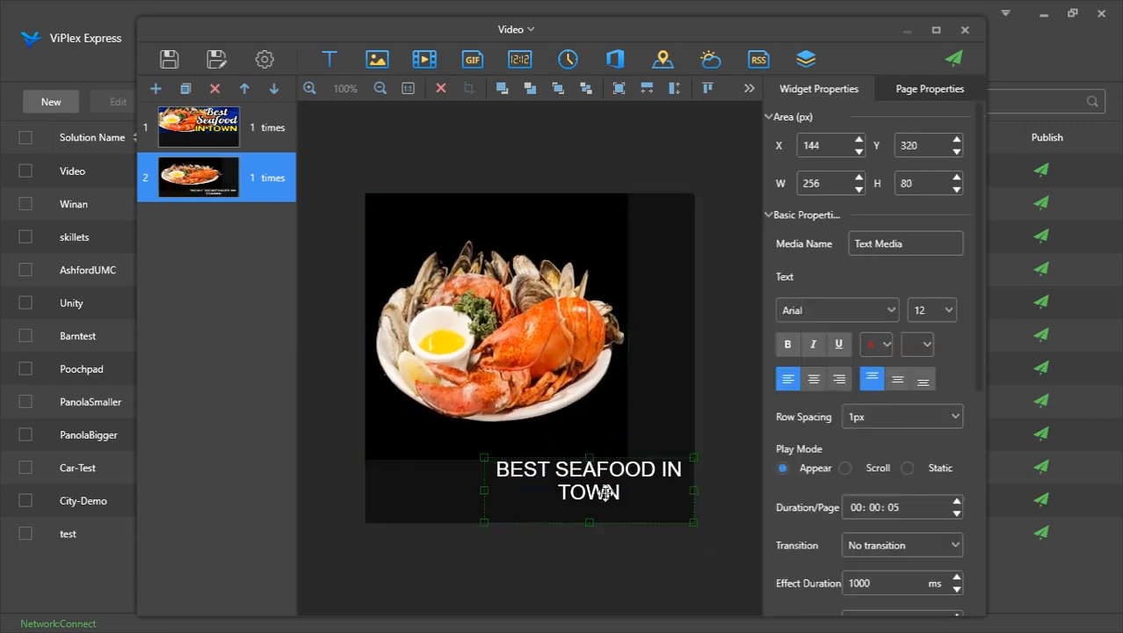
Add a second lobster image widget from the Resources folder and shrink it to about 270×285 px
left_click(381, 61)
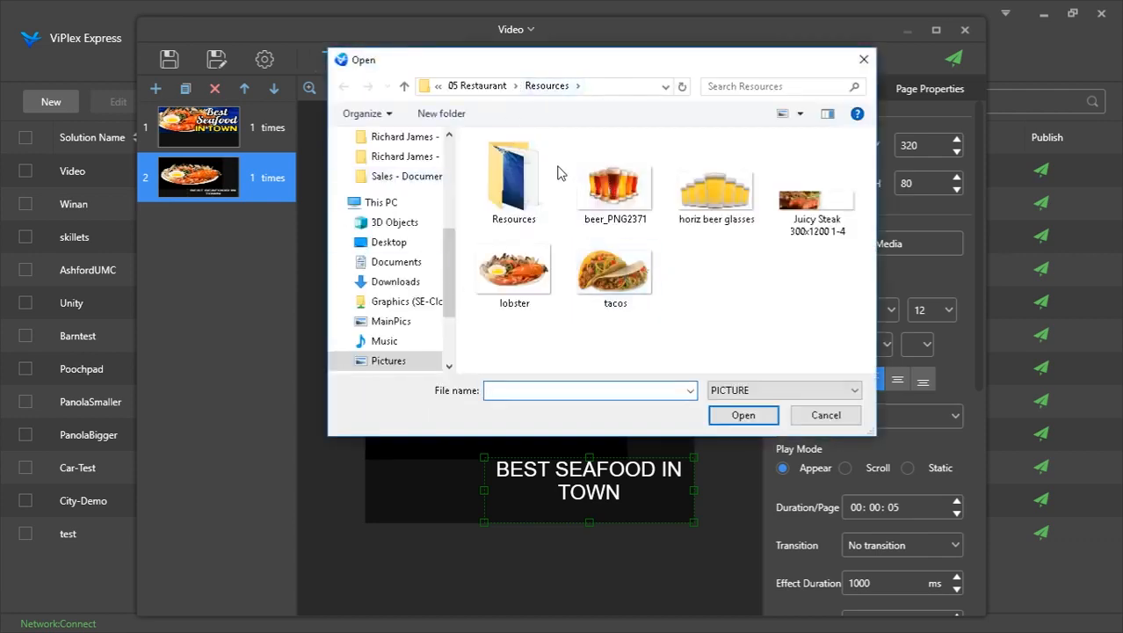
double_click(514, 182)
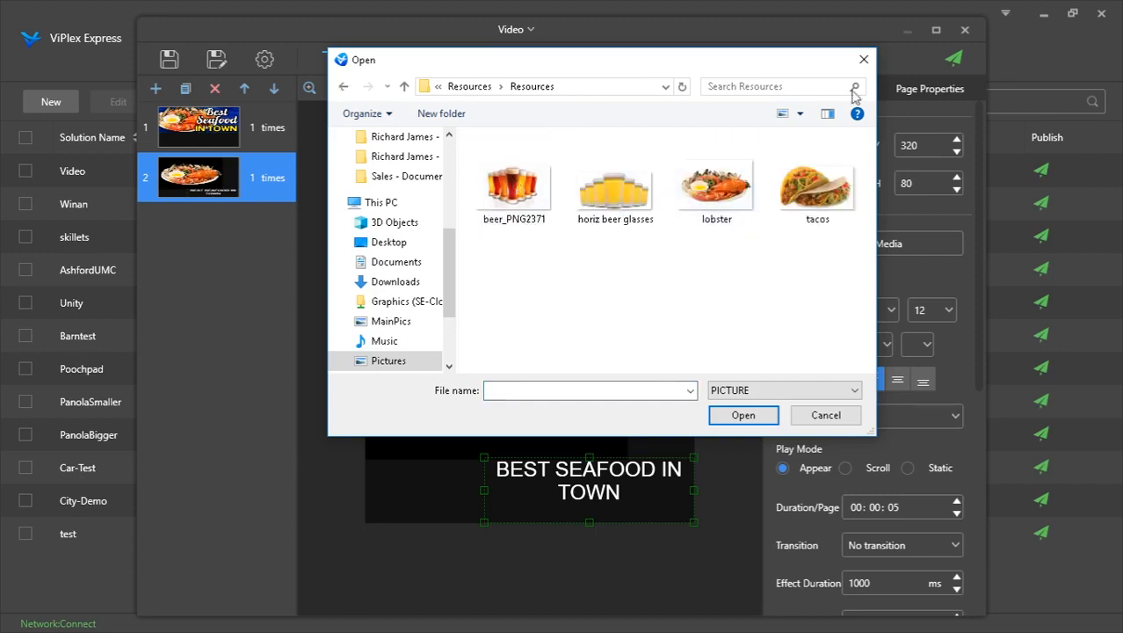
double_click(746, 191)
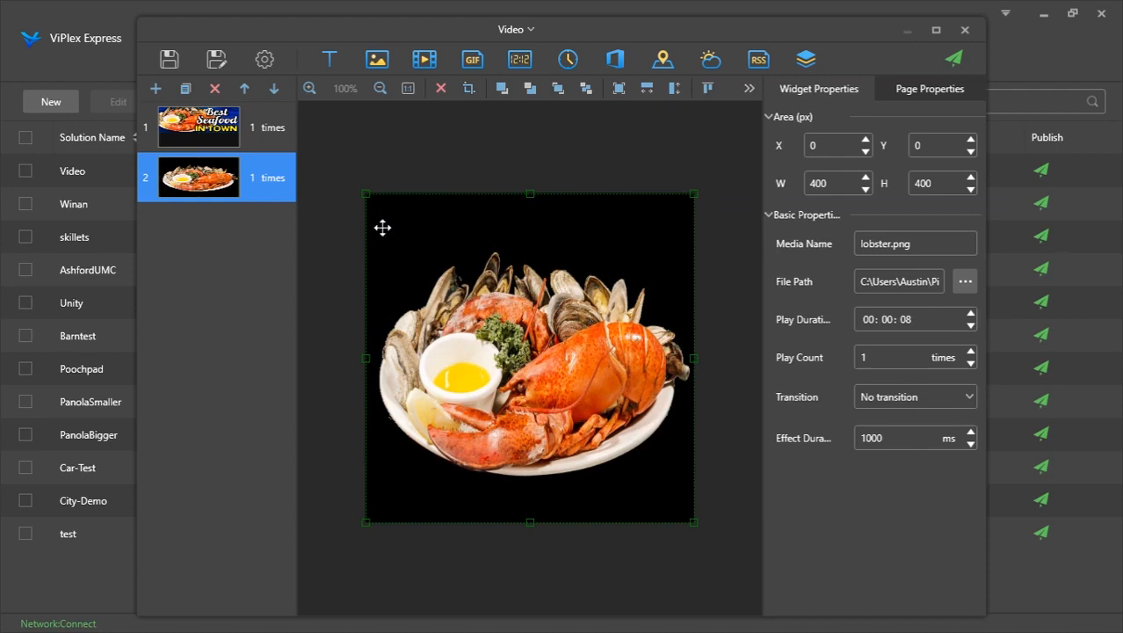
left_click_drag(365, 191, 472, 287)
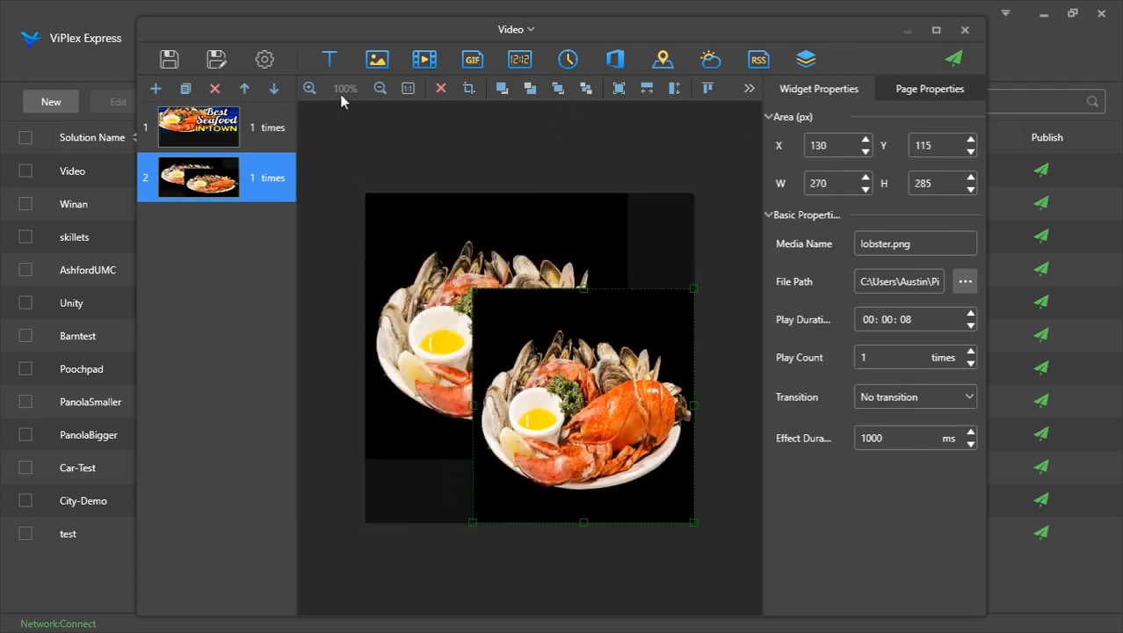
Delete the newly added second lobster image widget, declining the page deletion
left_click(215, 89)
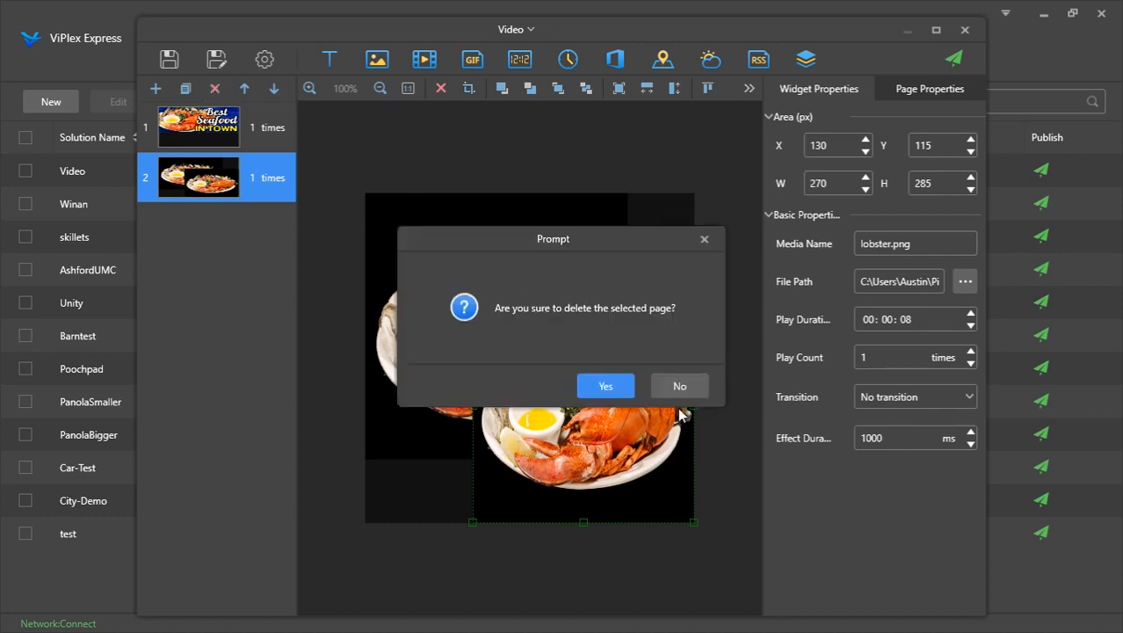
left_click(668, 382)
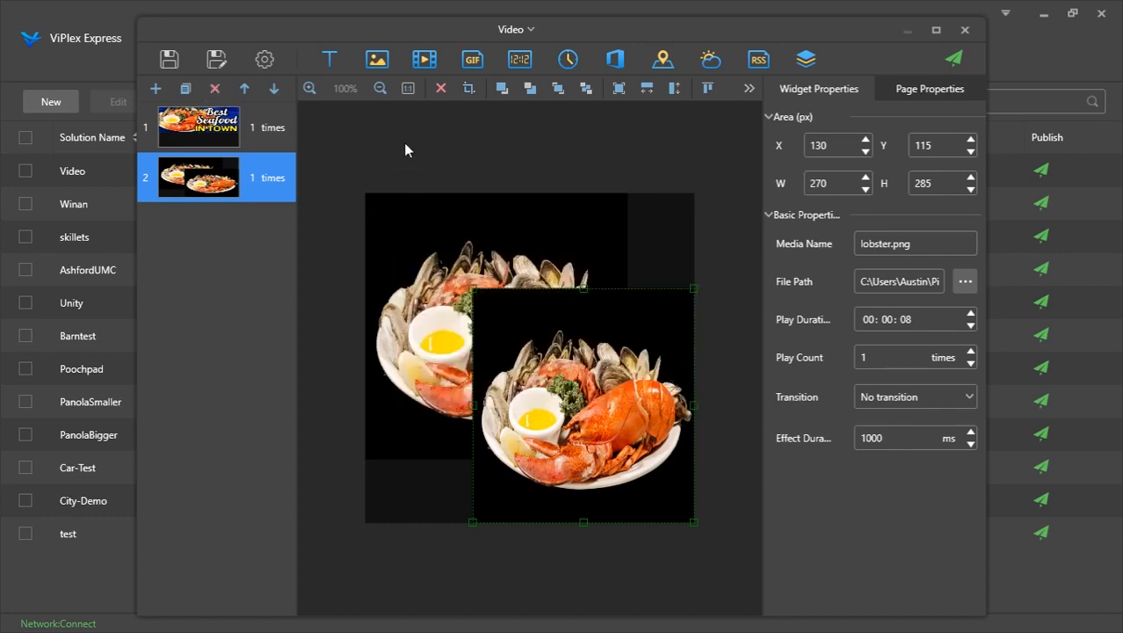
left_click(442, 89)
left_click(603, 386)
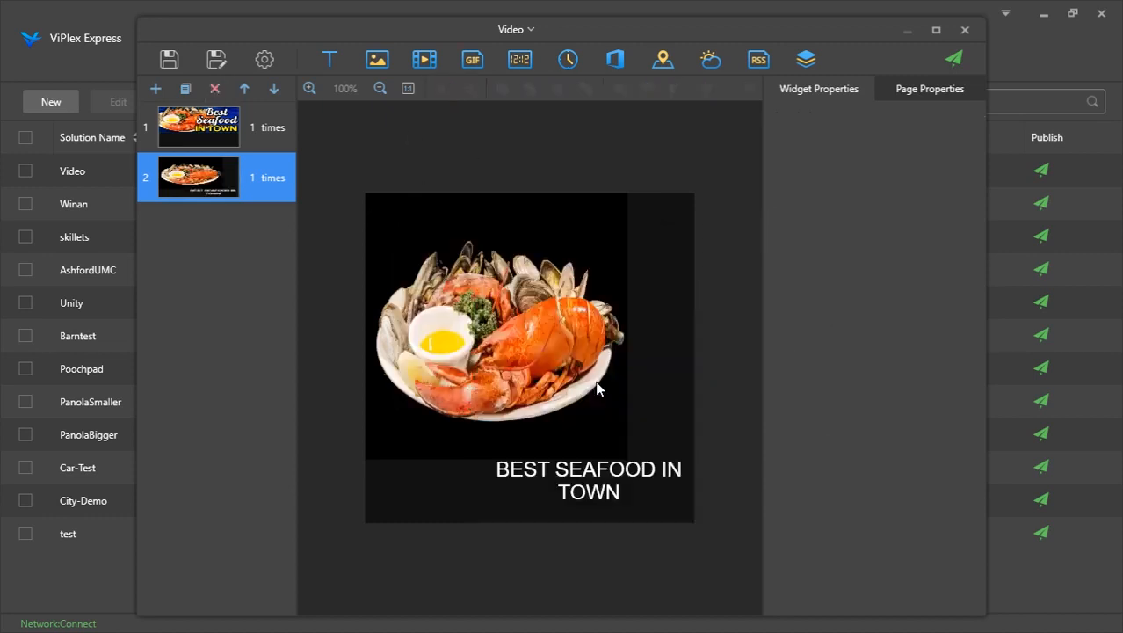
Select all the text in the text widget and set its background color to orange #FFAF00
left_click(598, 475)
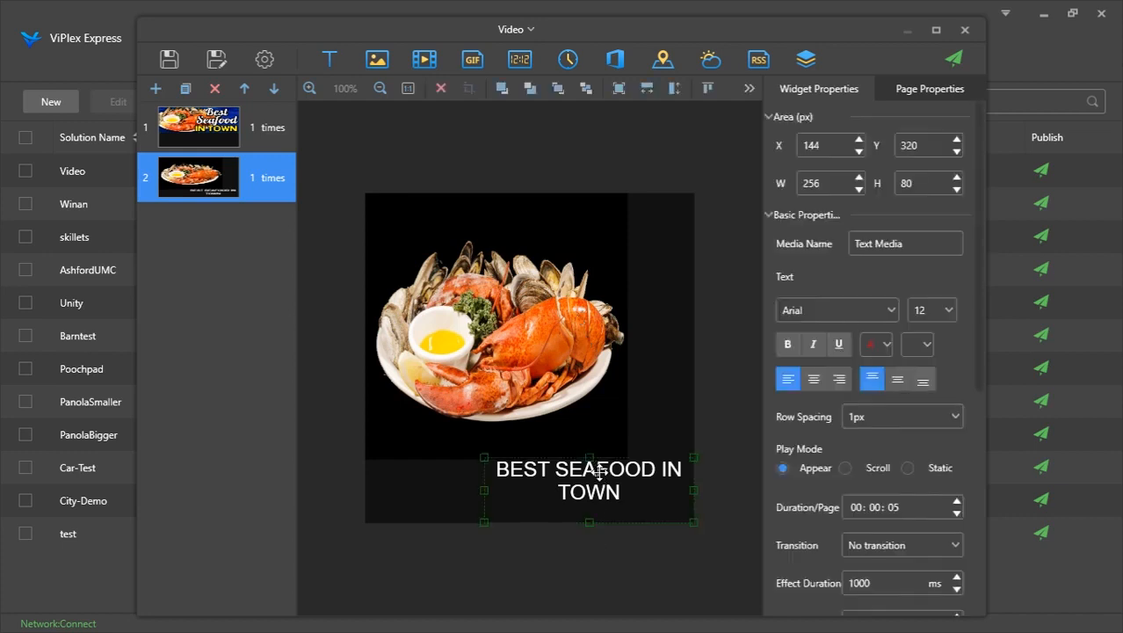
left_click(621, 493)
key("ctrl+a")
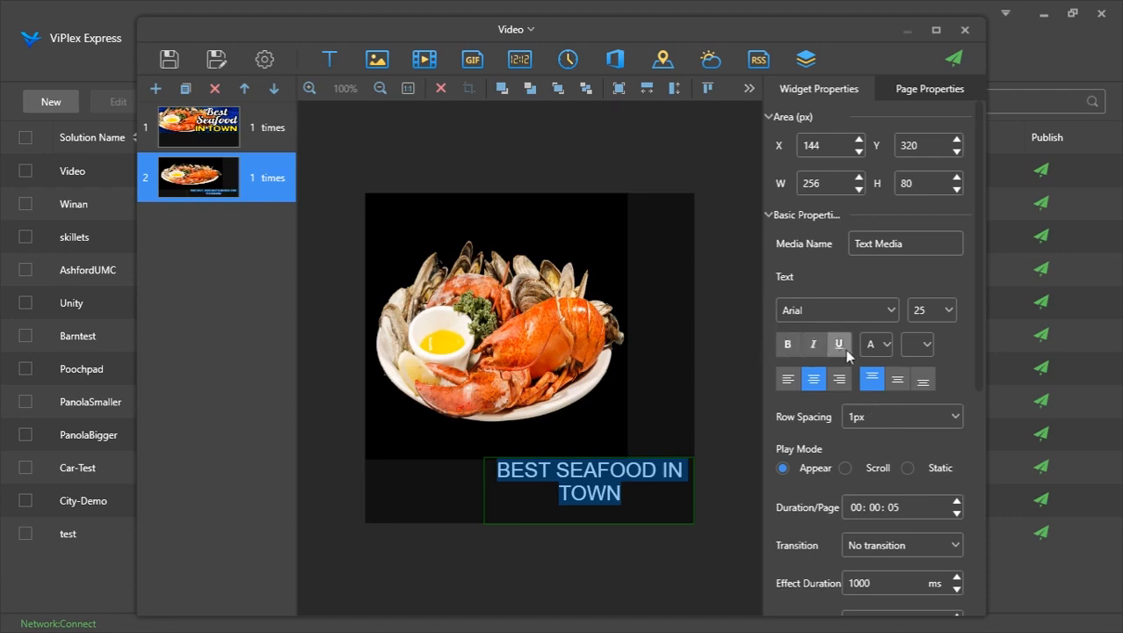
left_click(916, 346)
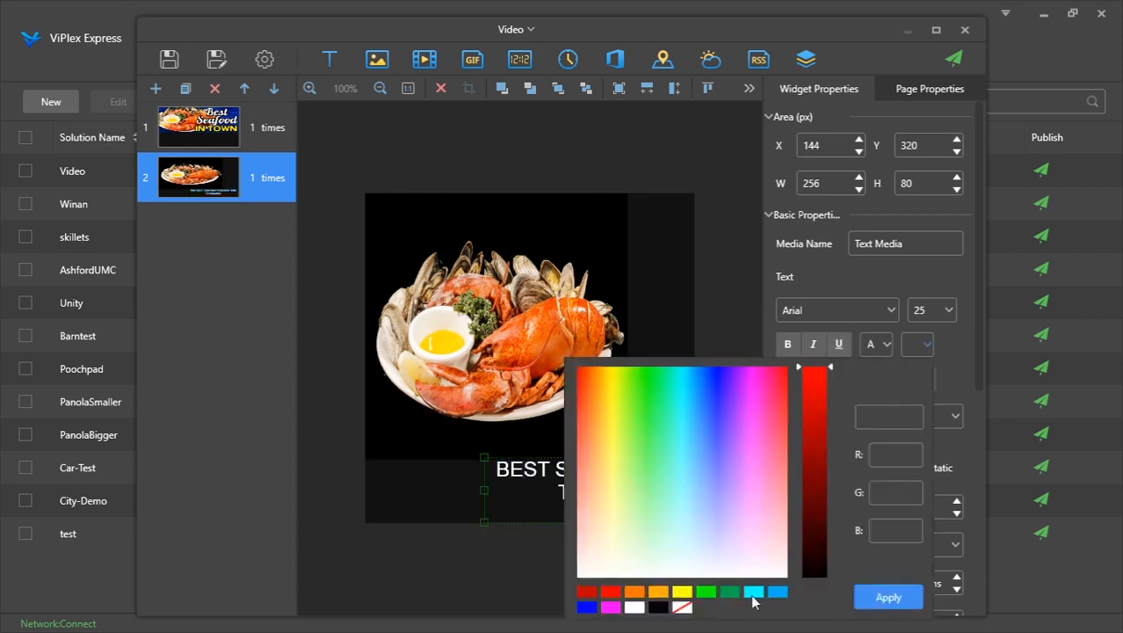
left_click(657, 595)
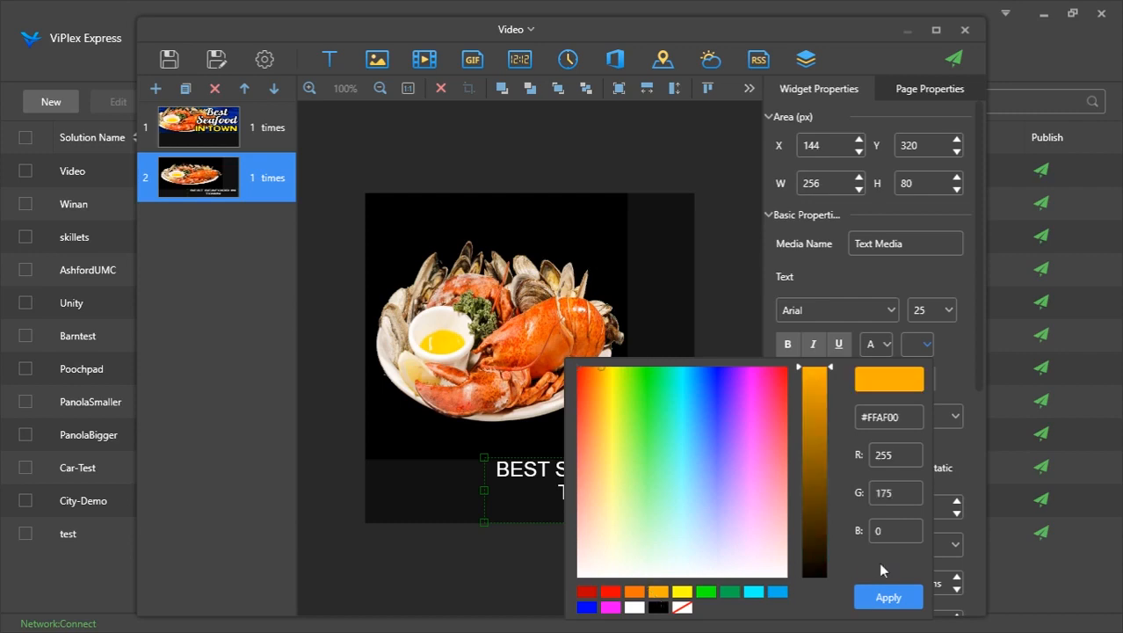
left_click(876, 599)
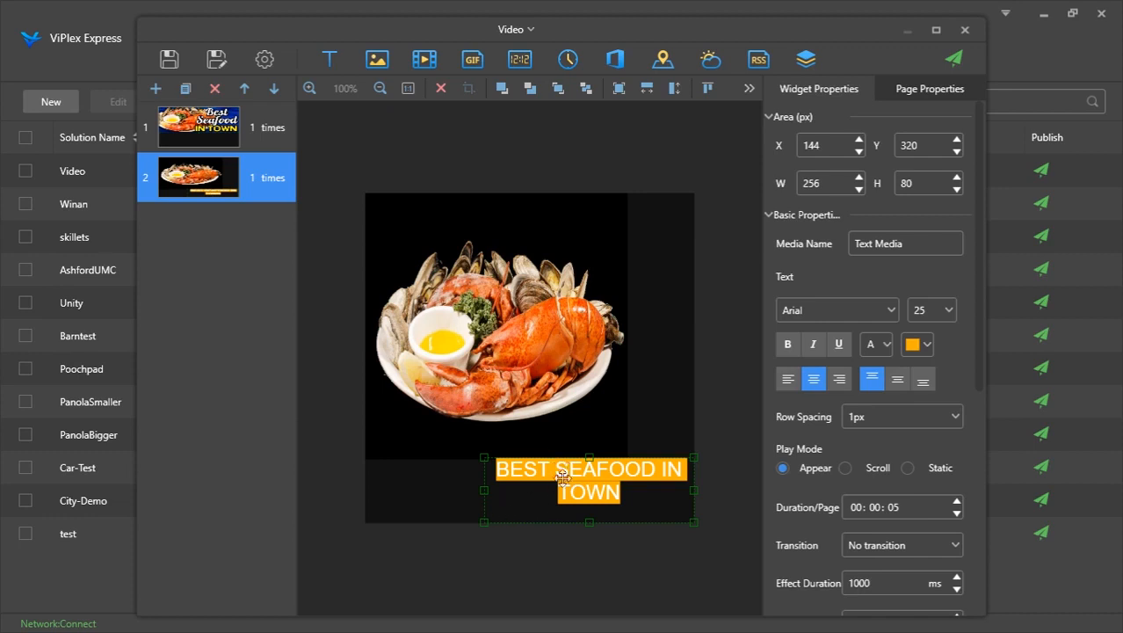
Delete the lobster image widget from page 2
left_click(925, 346)
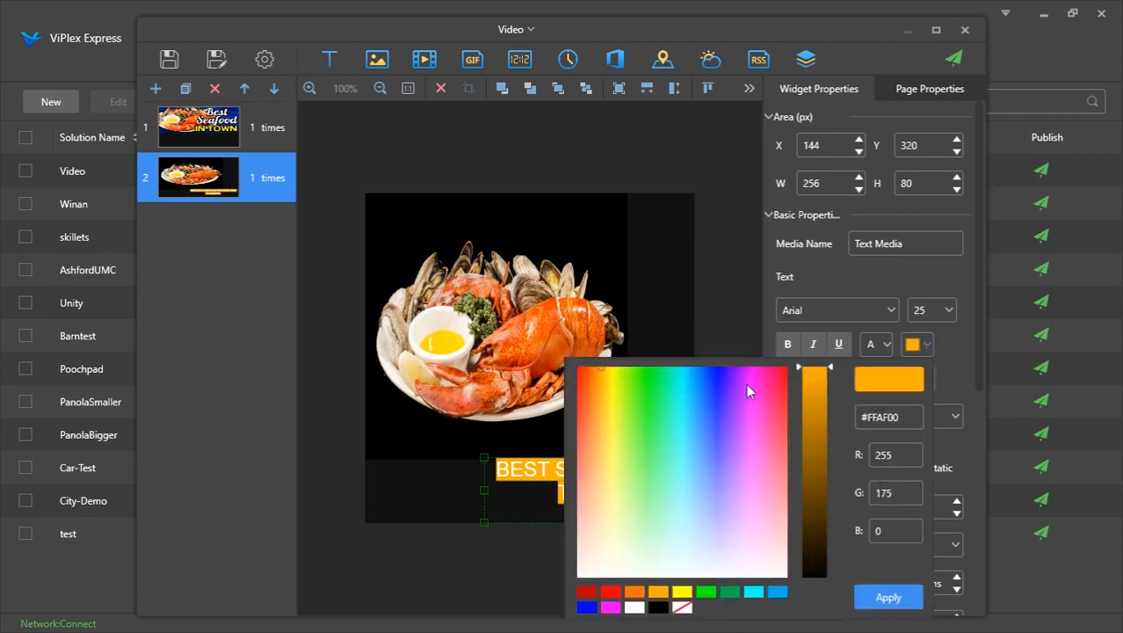
left_click(782, 281)
left_click(486, 275)
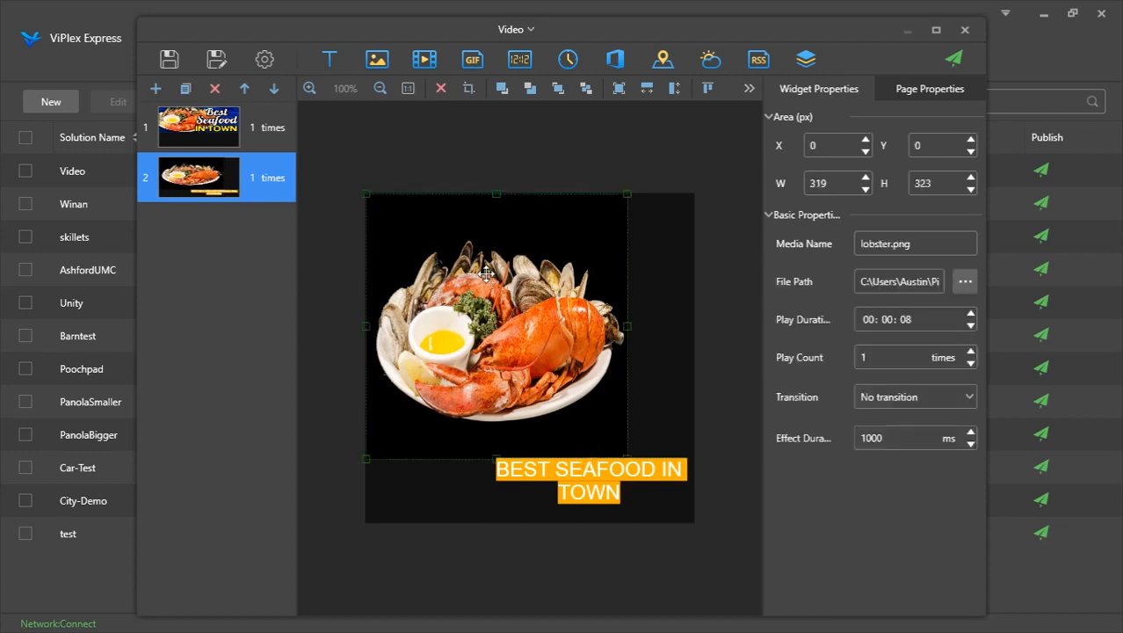
key("Delete")
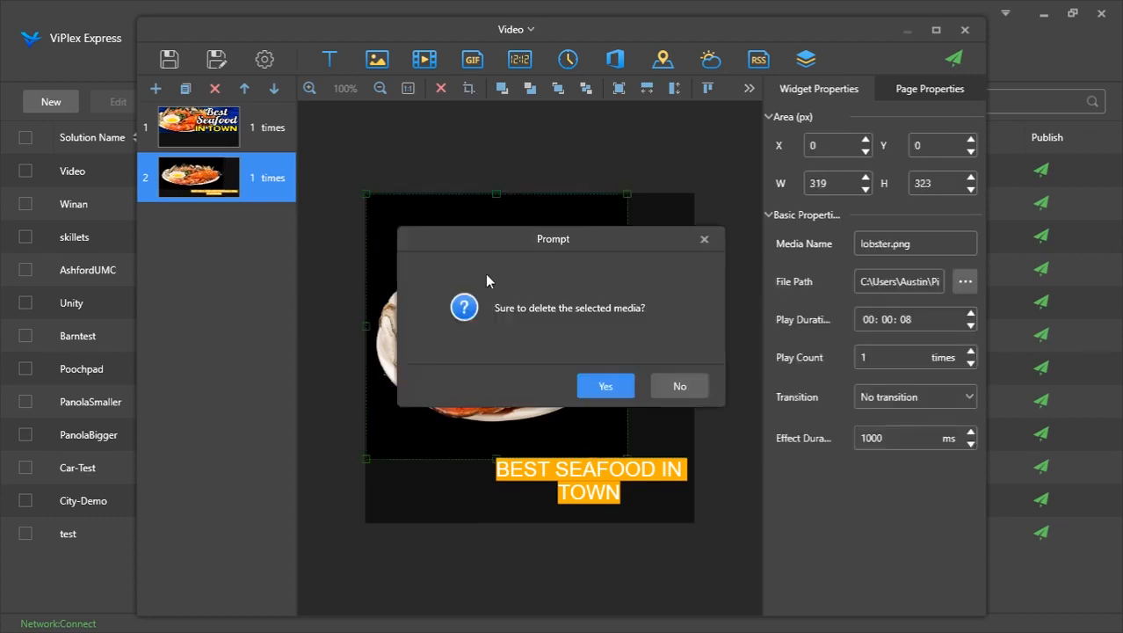
left_click(606, 381)
Move the text widget to the middle of the page and center it horizontally
left_click_drag(579, 462, 492, 324)
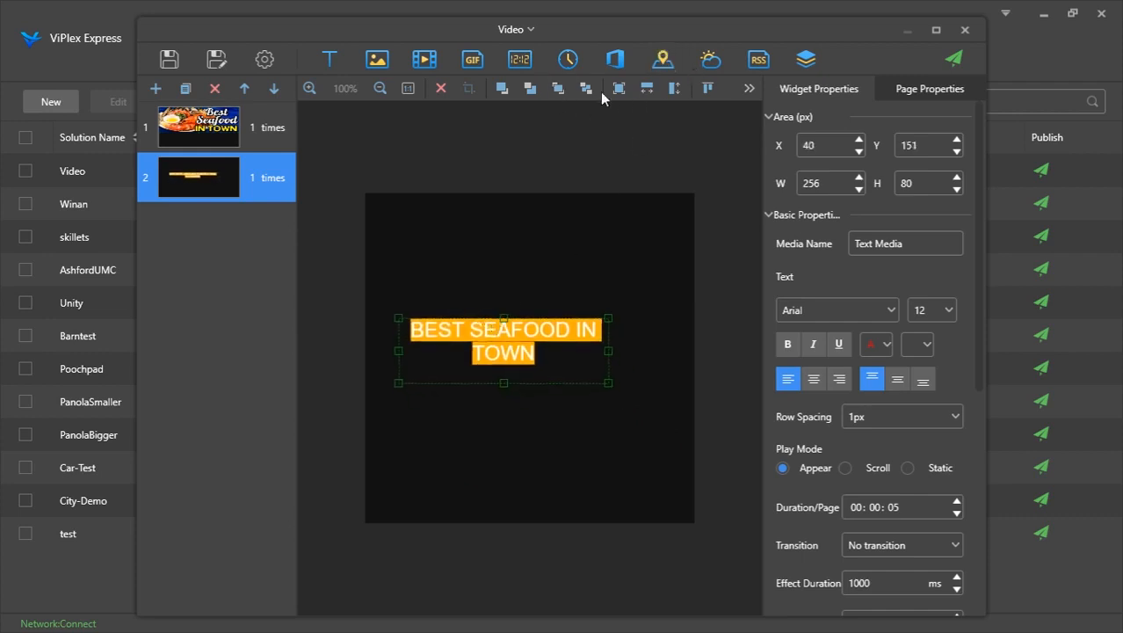
left_click(758, 94)
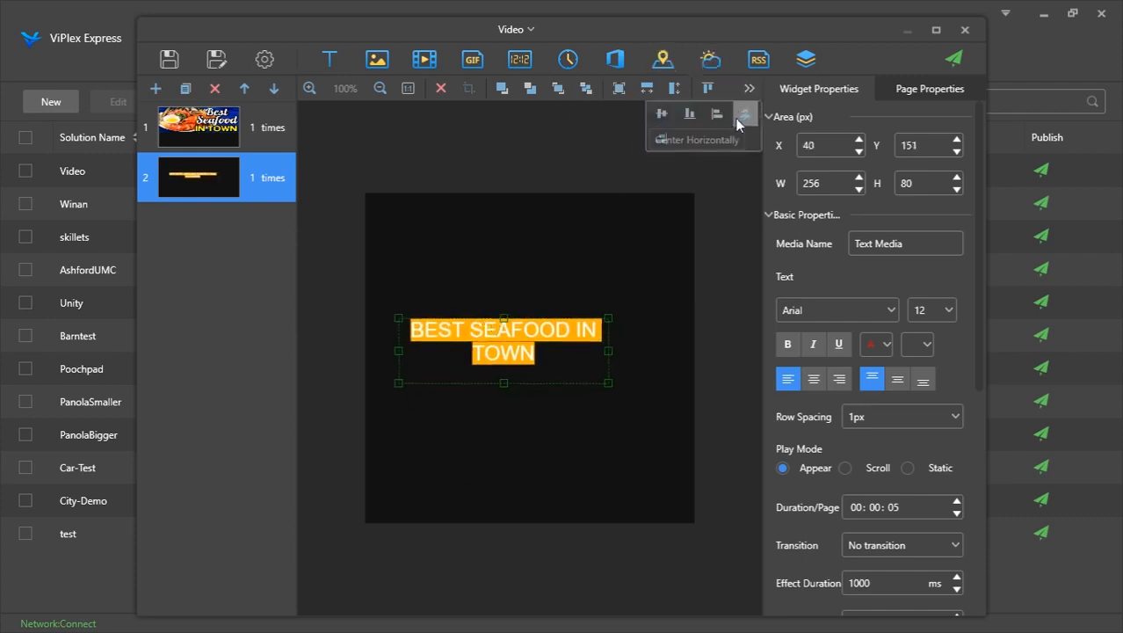
left_click(743, 110)
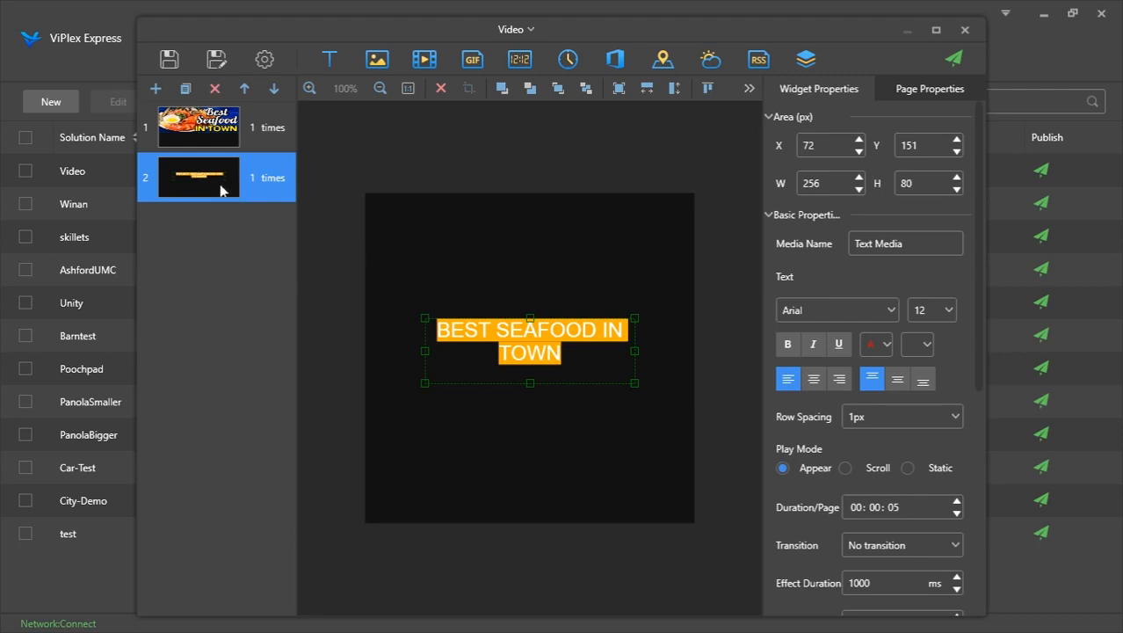
Duplicate page 2 to create pages 3, 4 and 5
left_click(186, 89)
left_click(185, 89)
left_click(185, 88)
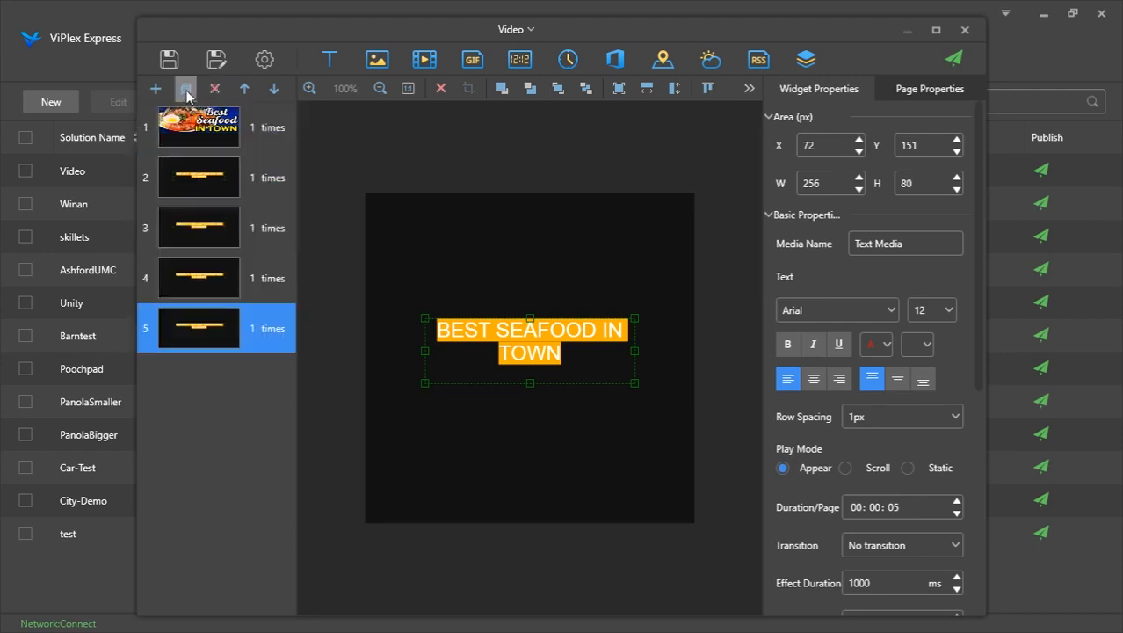
Try to set the text background color on page 3 to green
left_click(239, 177)
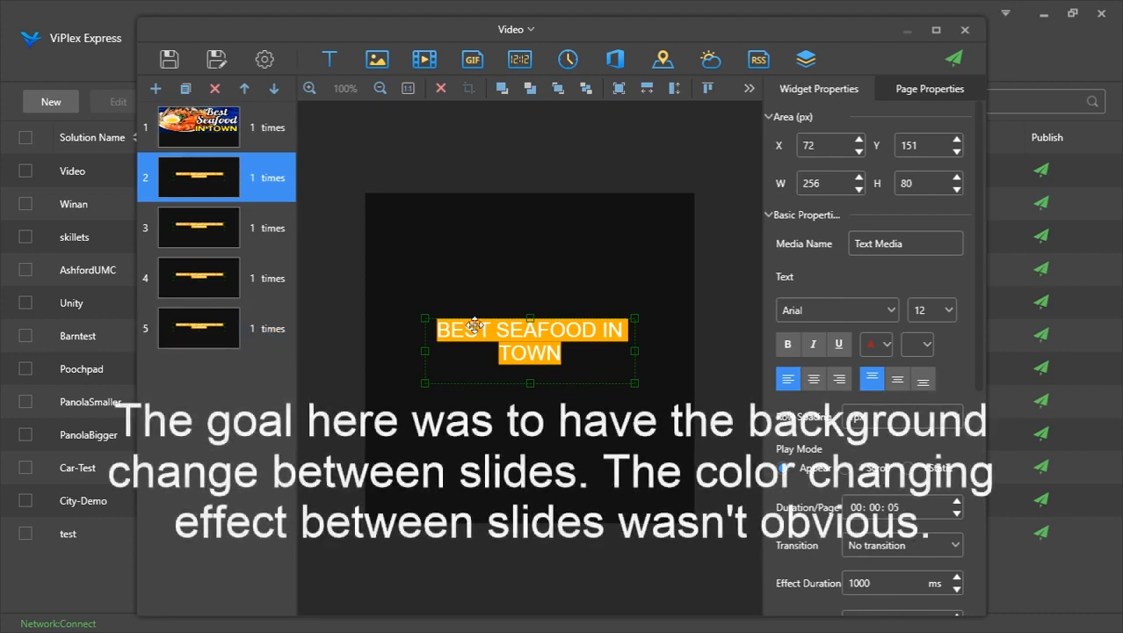
left_click(251, 247, "ctrl")
left_click(255, 242)
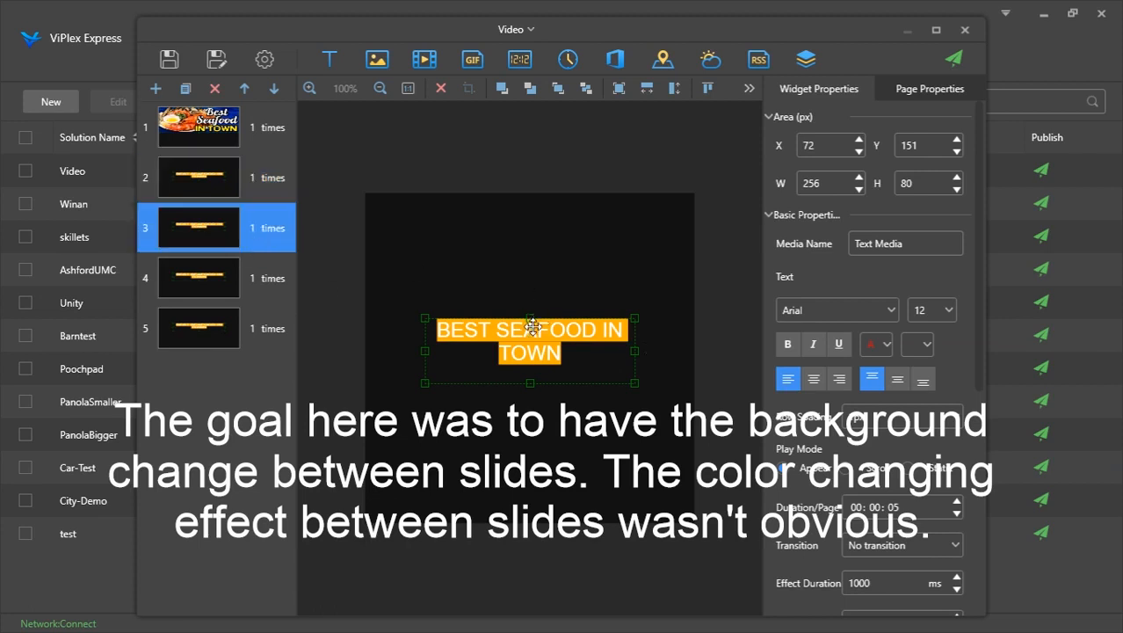
left_click(918, 344)
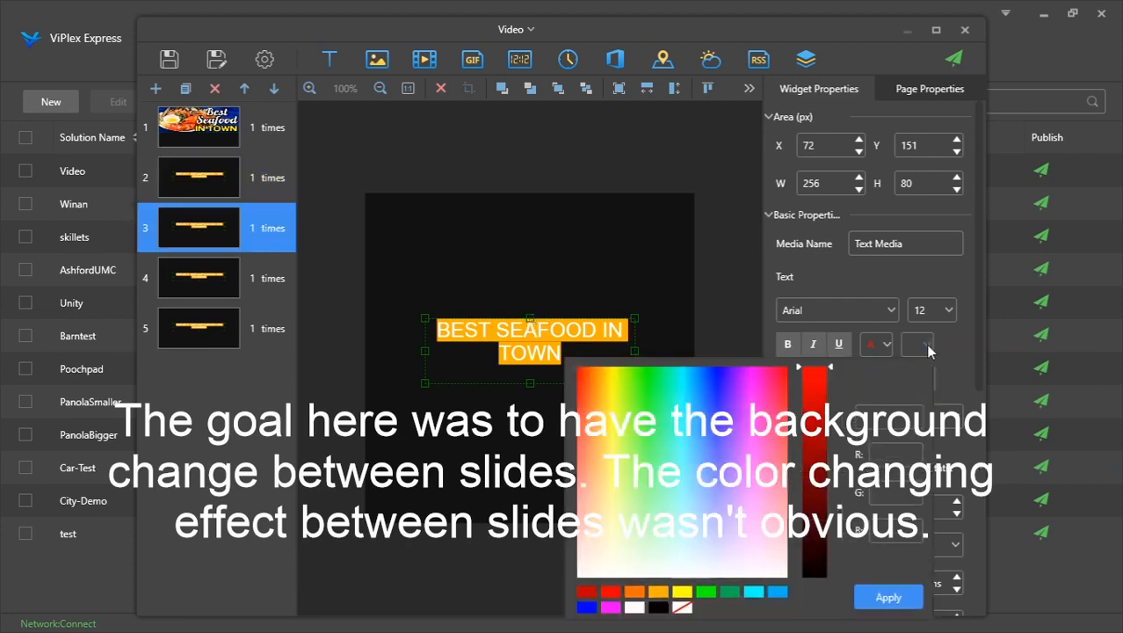
left_click(730, 592)
left_click(869, 595)
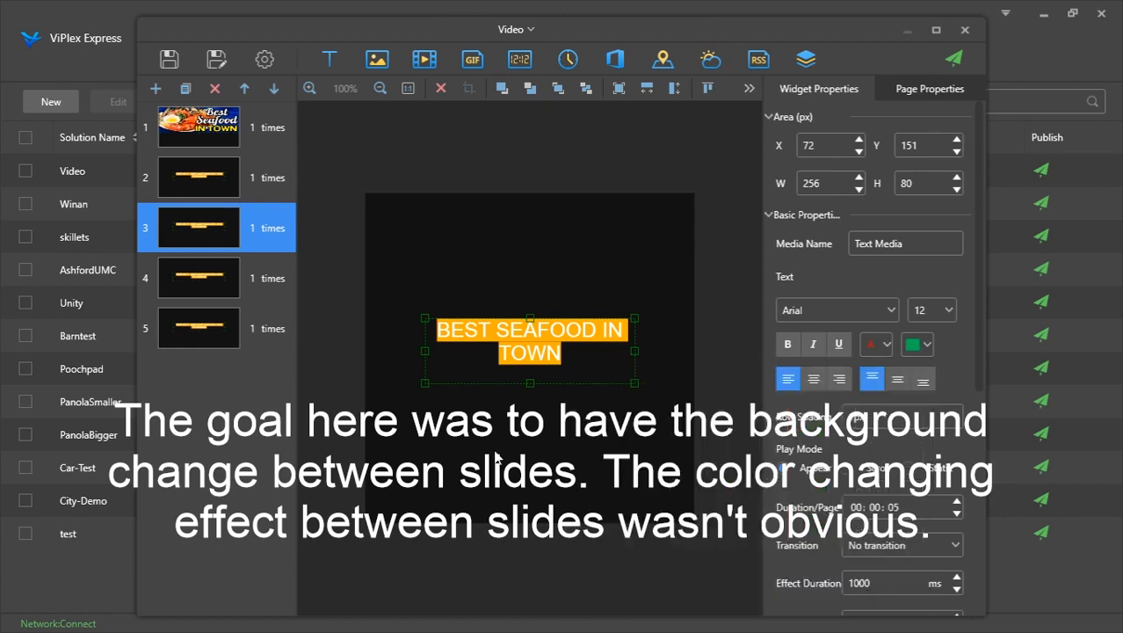
Set the text background color of the text widget on page 3 to green
left_click(227, 281, "ctrl")
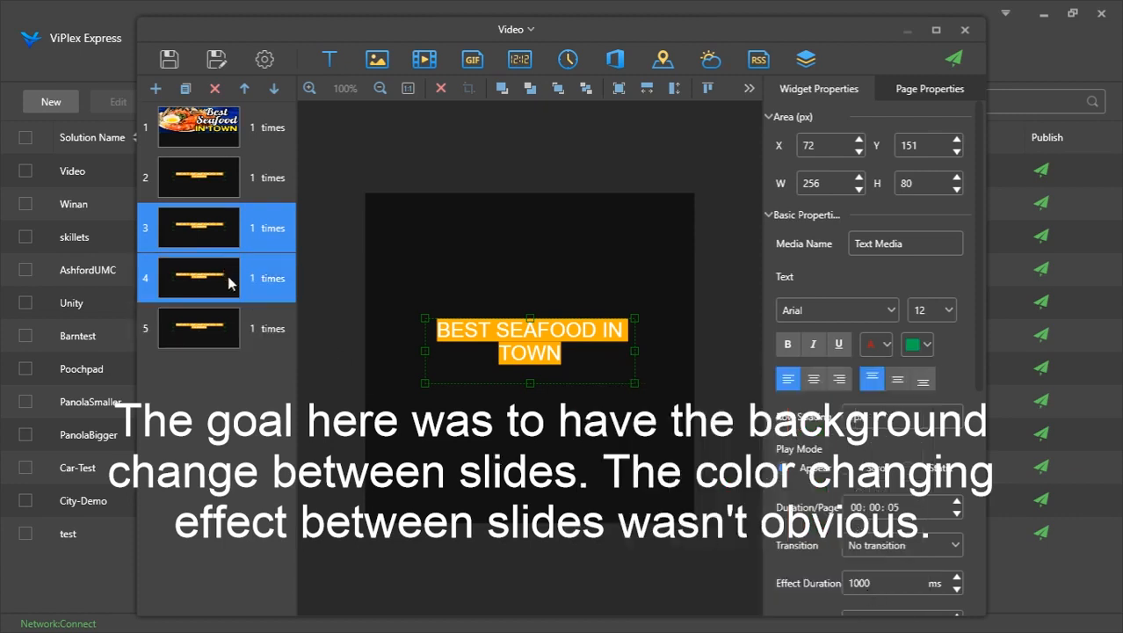
left_click(249, 217)
left_click(261, 193)
left_click(270, 227)
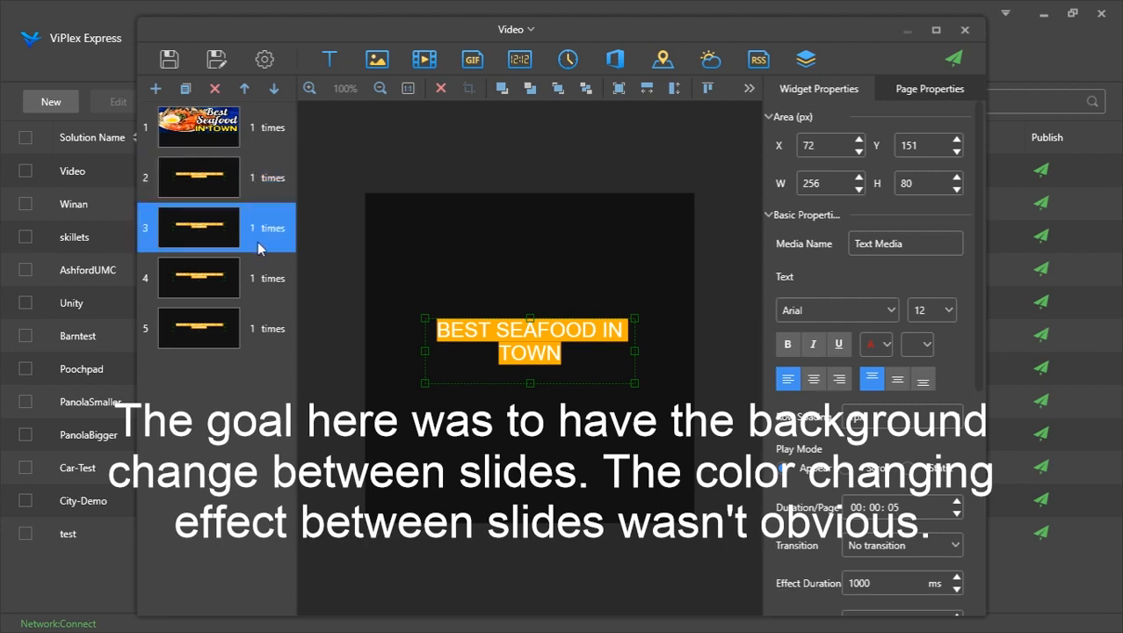
left_click(917, 347)
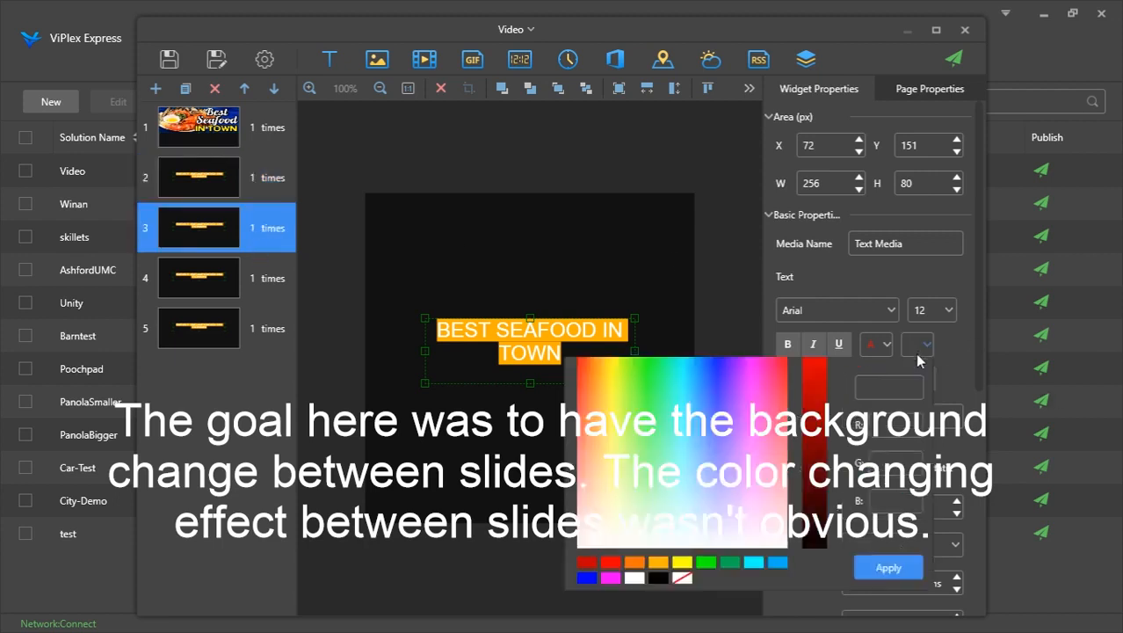
left_click(729, 592)
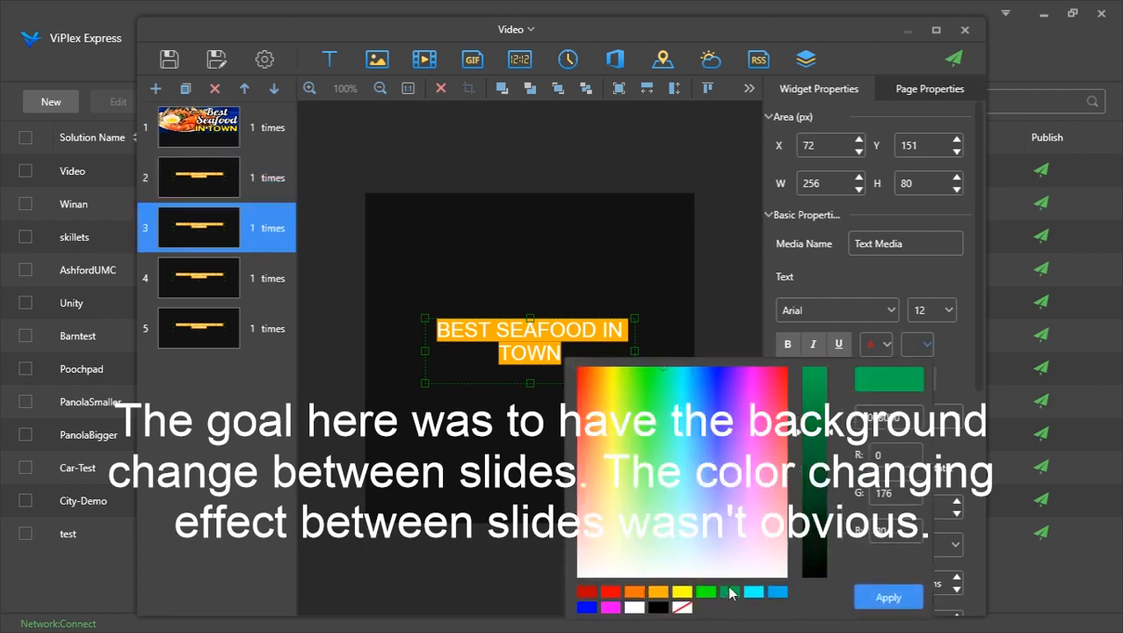
left_click(887, 597)
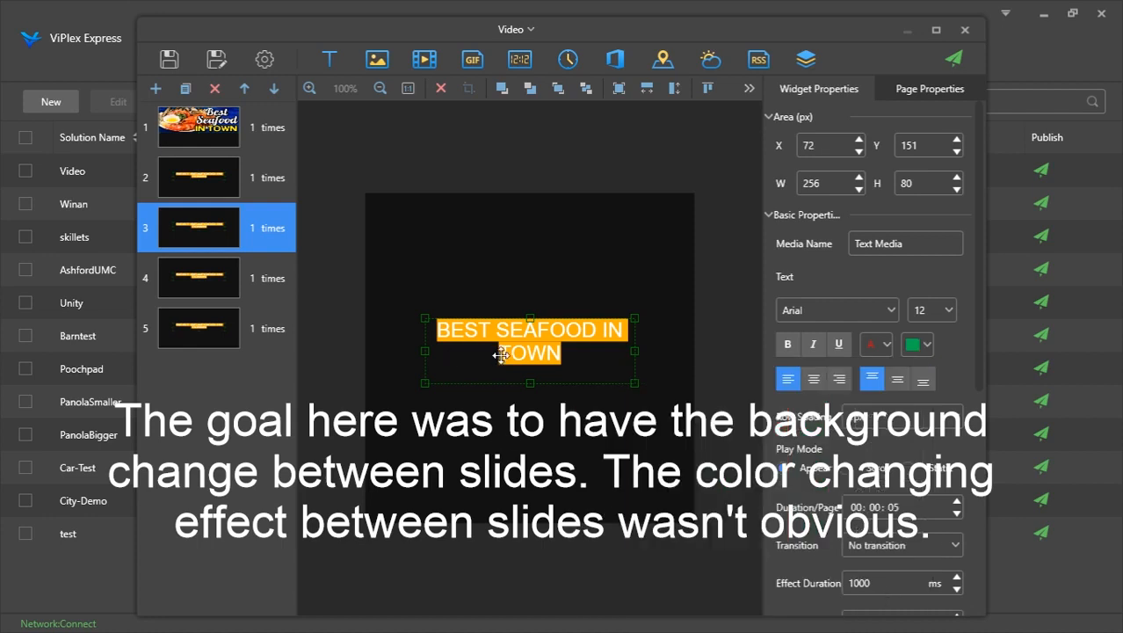
Set the text background color of the text widget on page 4 to magenta
left_click_drag(501, 352, 503, 352)
left_click(264, 278, "ctrl")
left_click(263, 277)
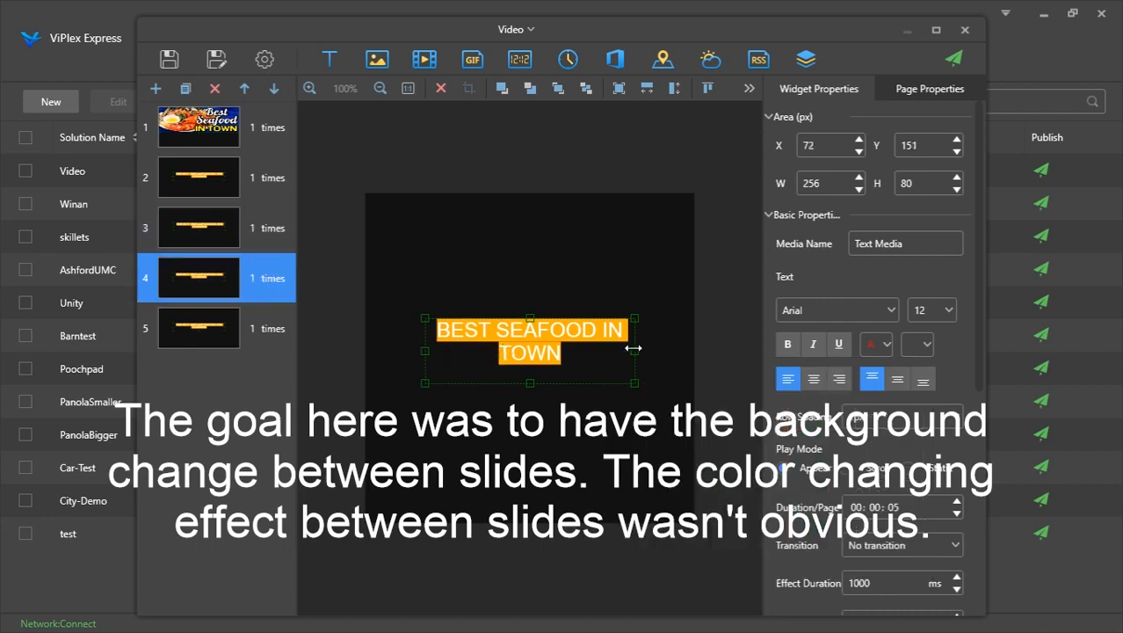
left_click(922, 344)
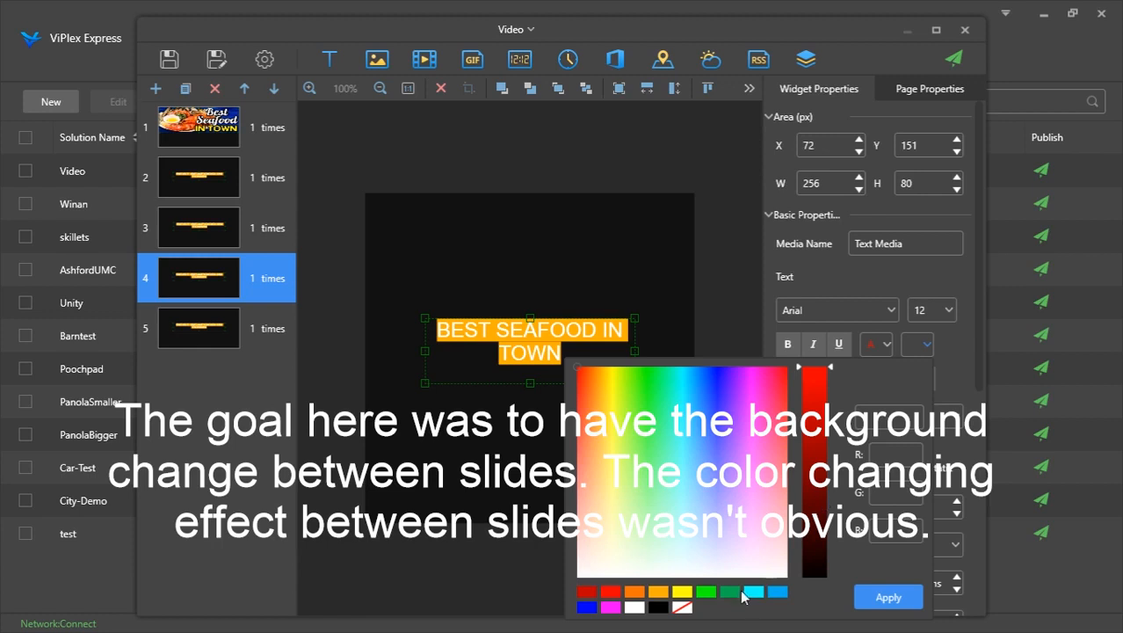
left_click(618, 607)
left_click(888, 598)
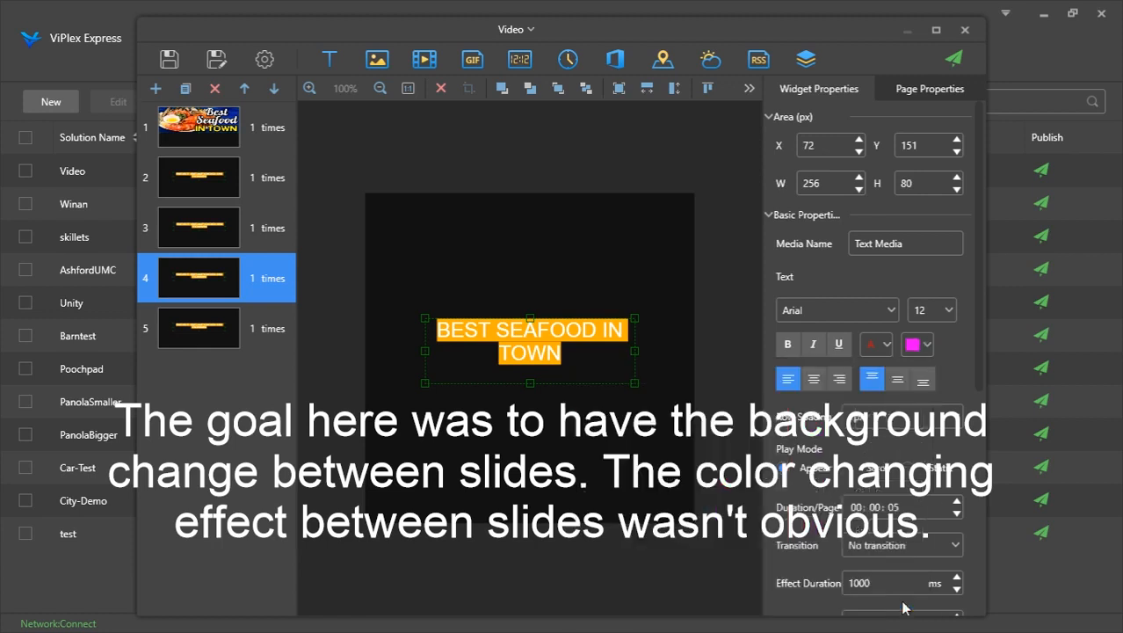
left_click(251, 231)
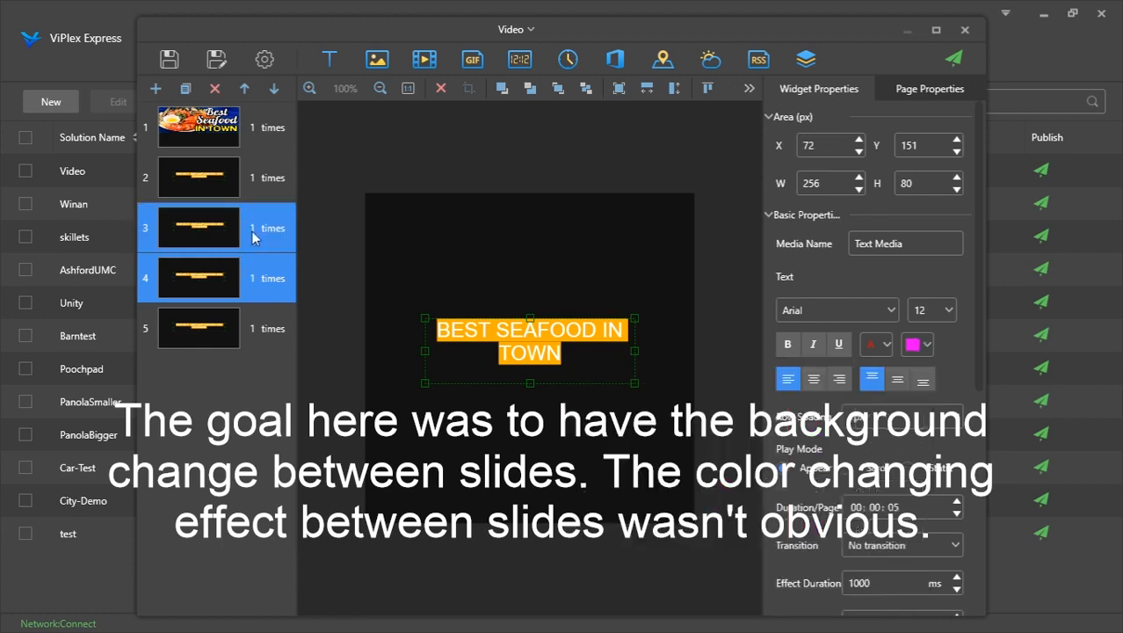
Select page 4, select all its text, and reapply a magenta text background color
left_click(265, 268)
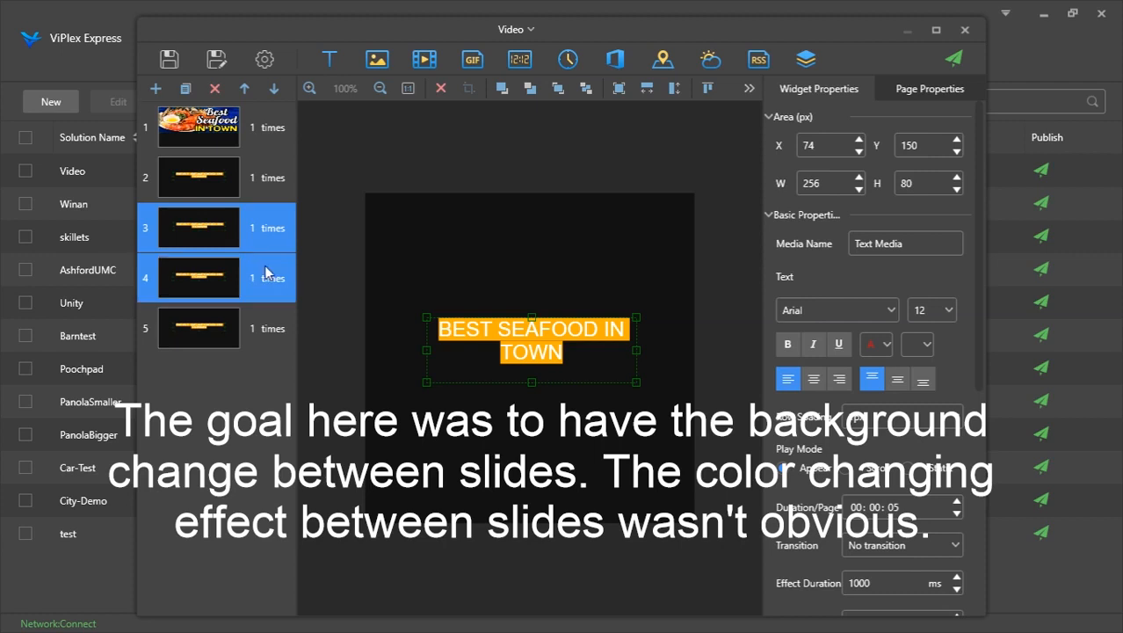
left_click(606, 331)
key("ctrl+a")
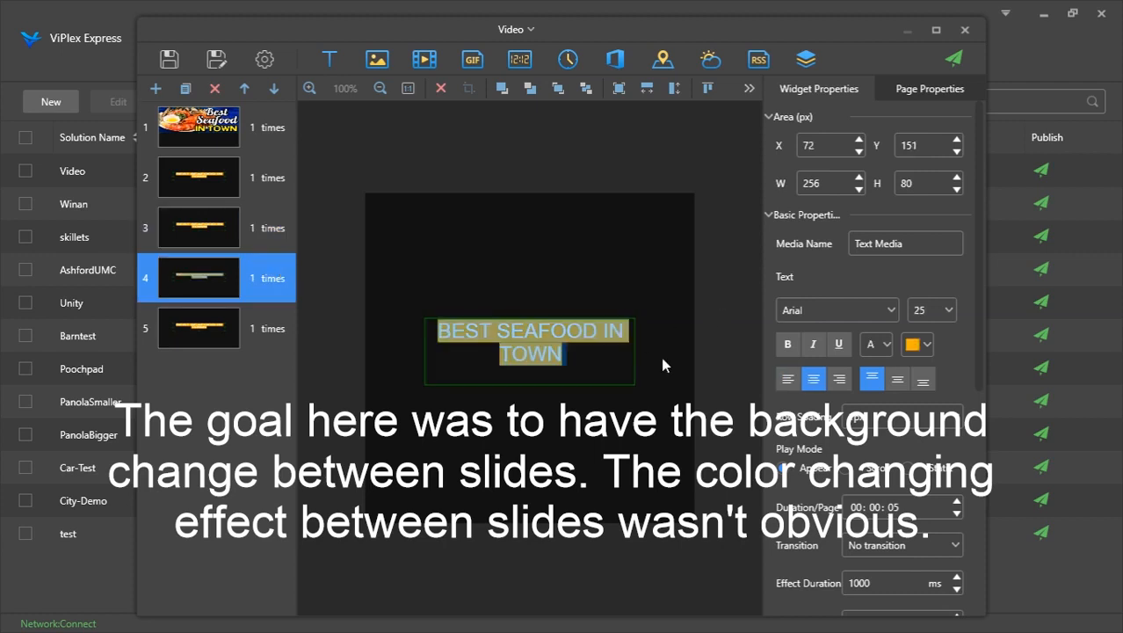
left_click(921, 344)
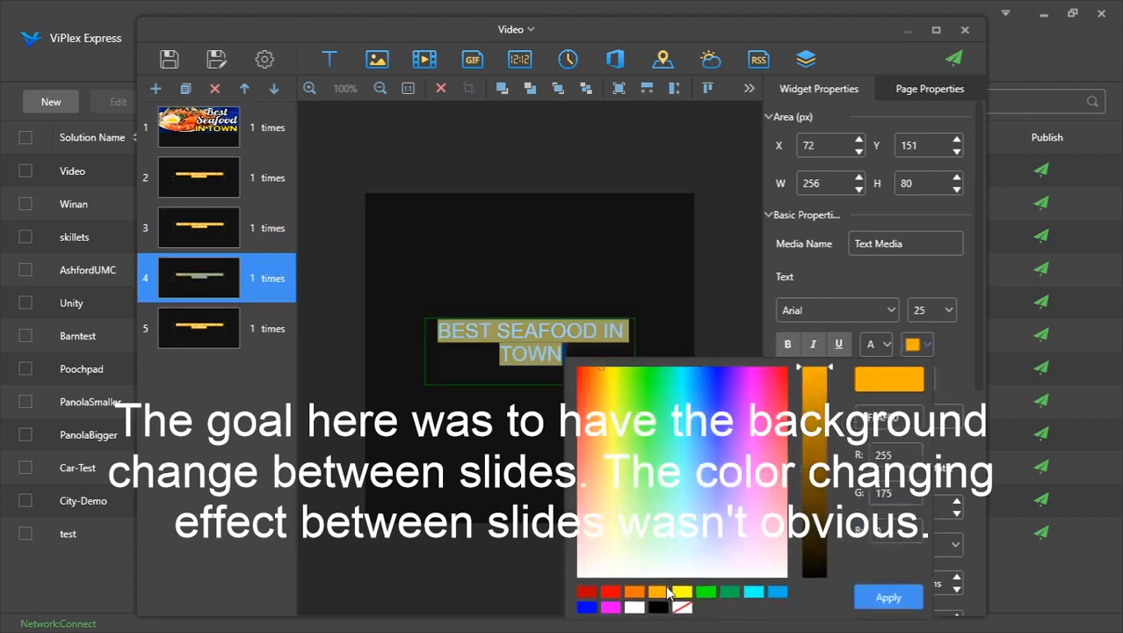
left_click(610, 607)
left_click(888, 596)
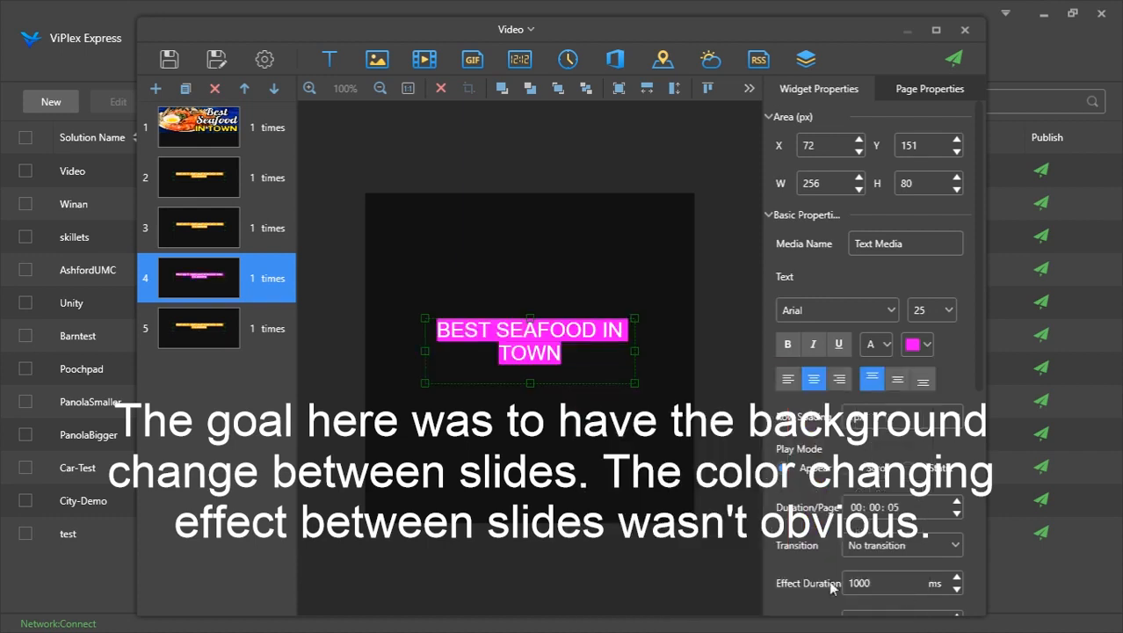
Clear the solution by deleting all existing pages, leaving a single blank page
left_click(227, 226)
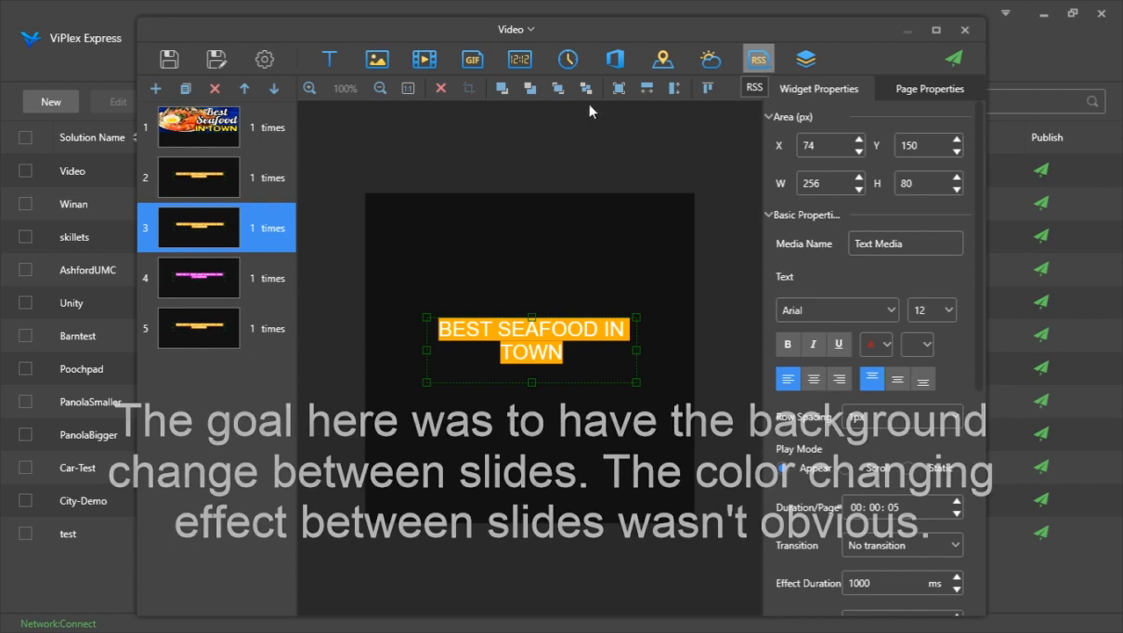
left_click(247, 167)
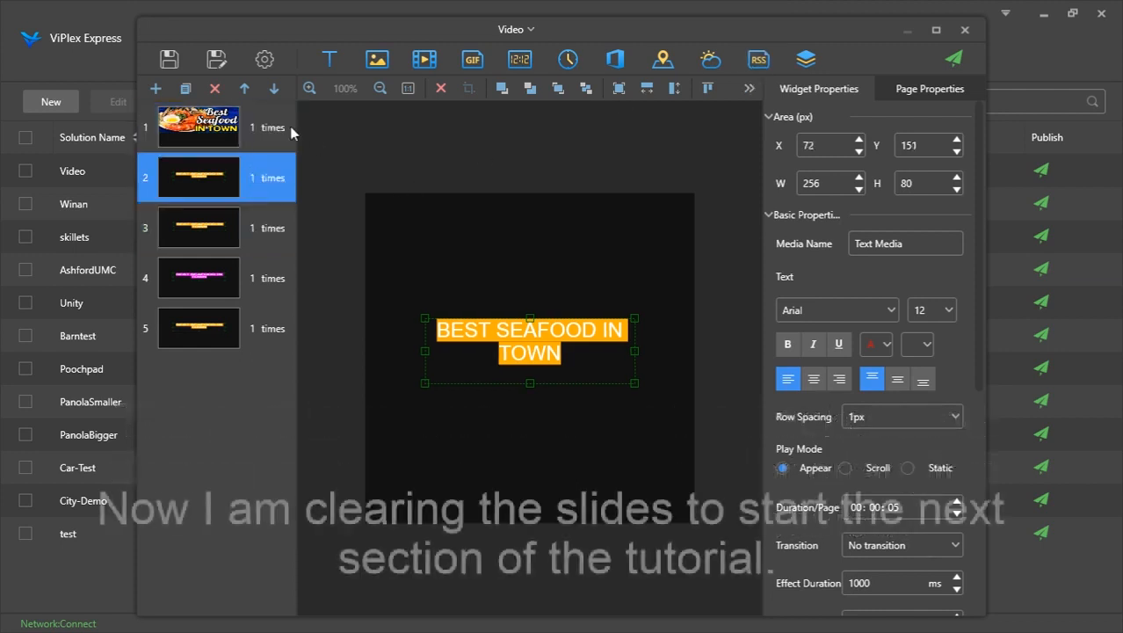
left_click(214, 89)
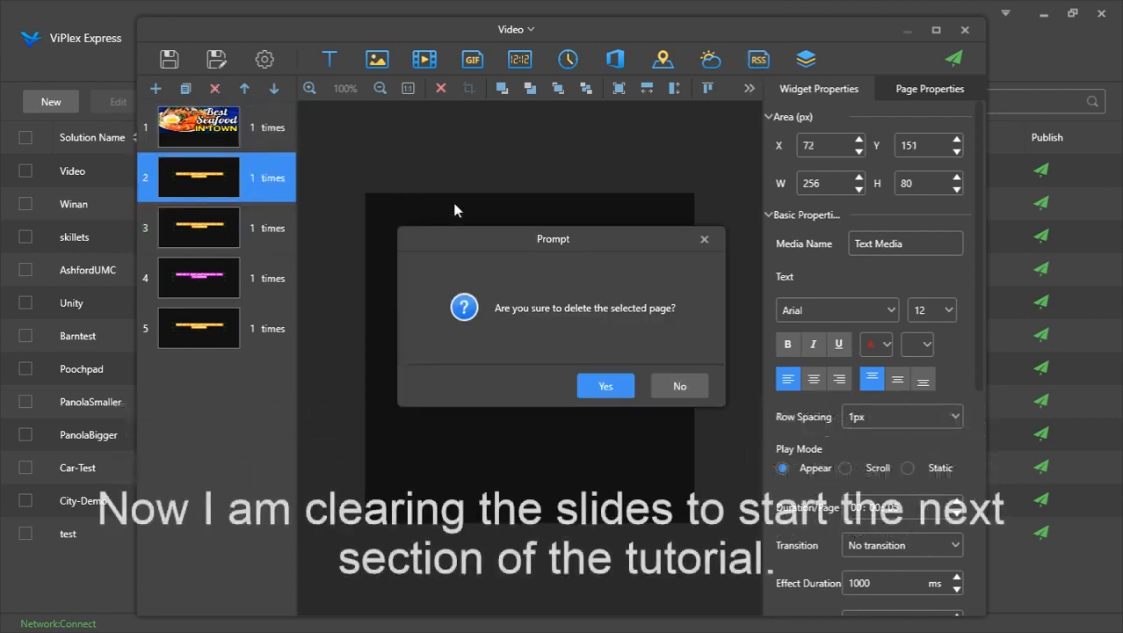
left_click(589, 387)
left_click(215, 89)
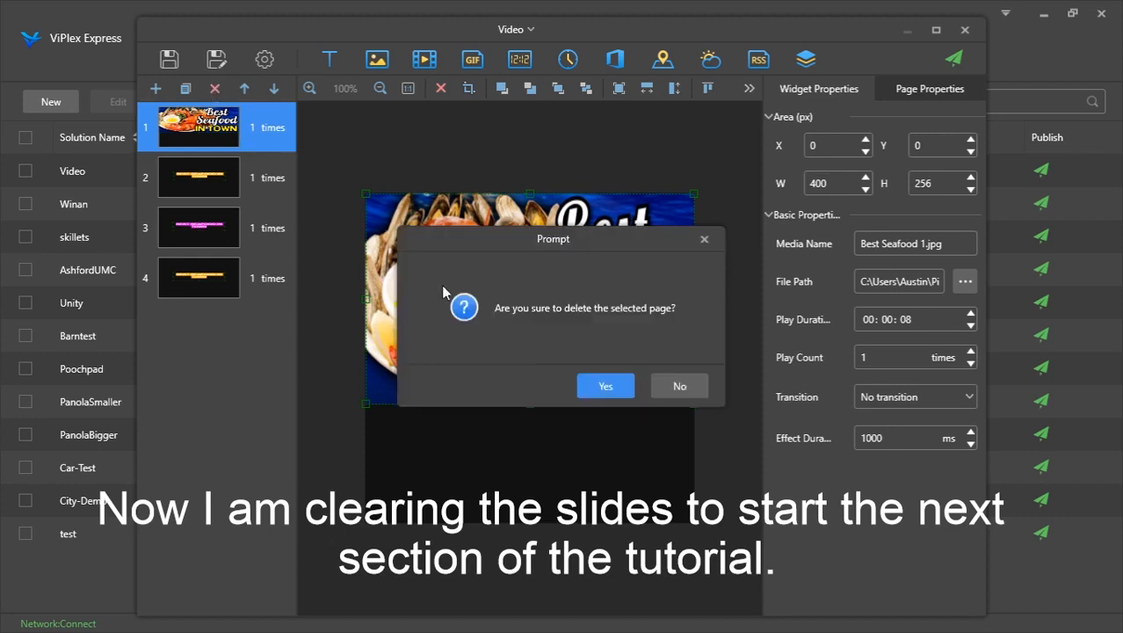
left_click(591, 387)
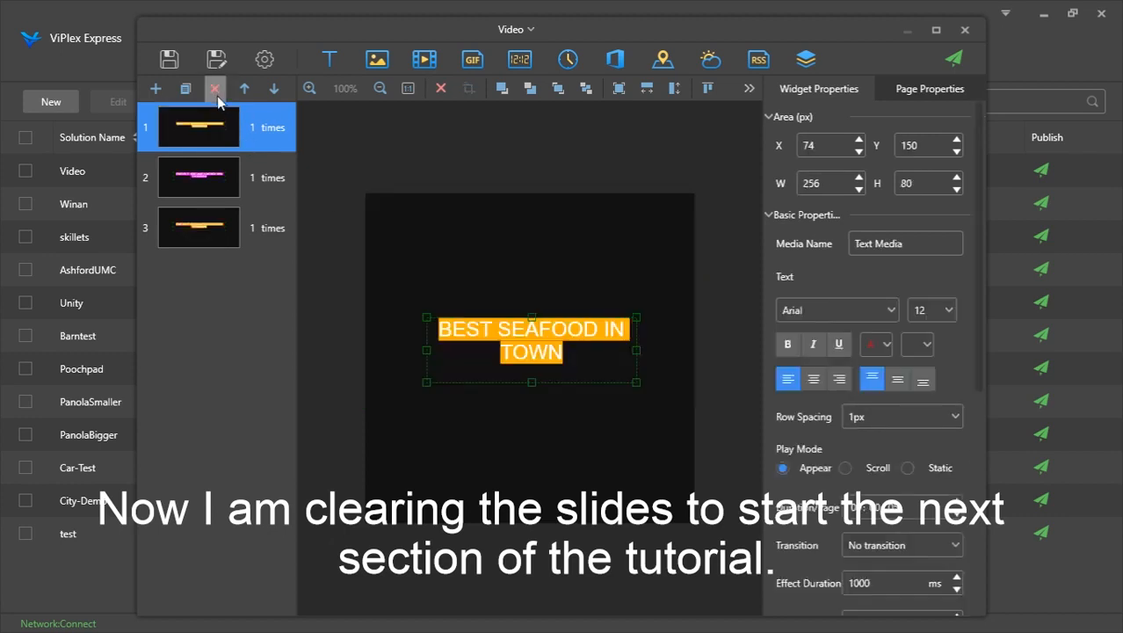
left_click(215, 89)
left_click(584, 385)
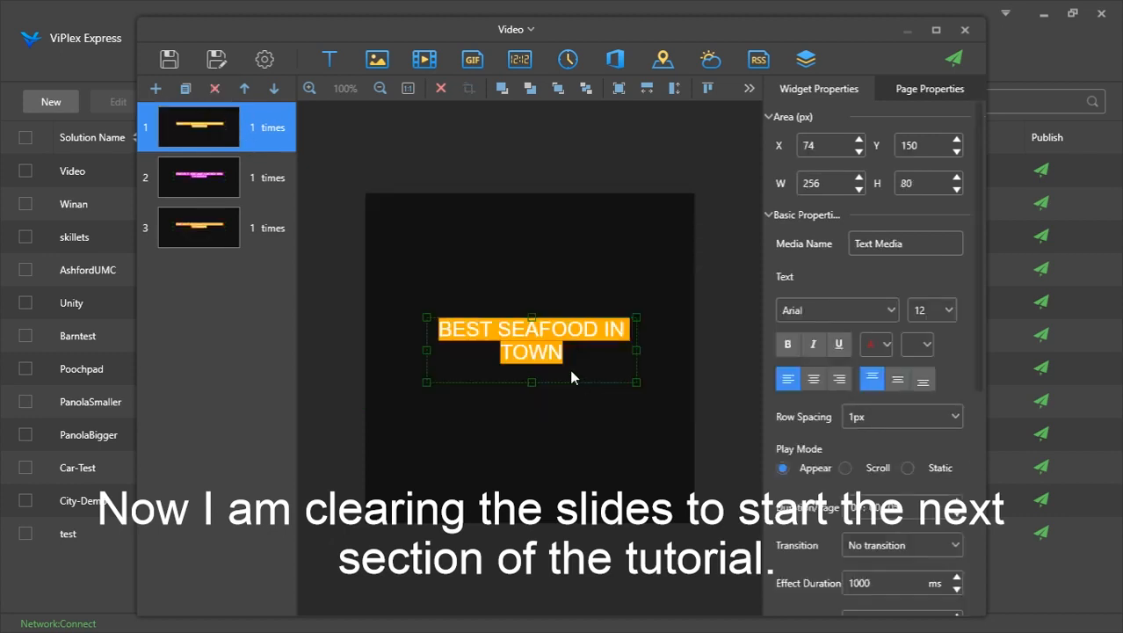
left_click(214, 89)
left_click(629, 386)
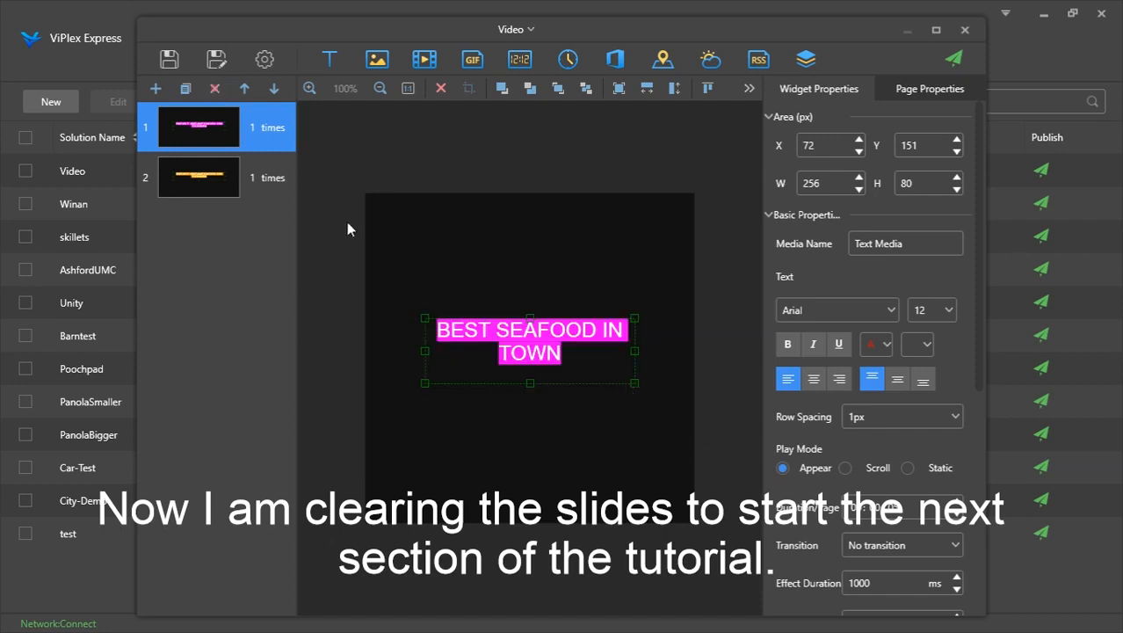
left_click(155, 88)
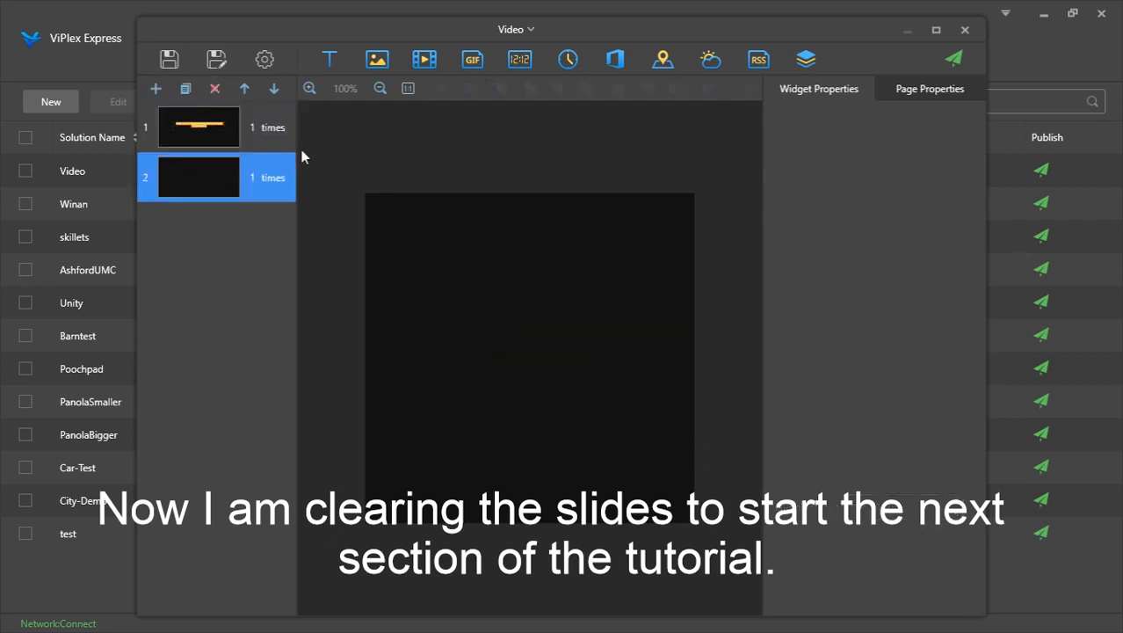
left_click(254, 130)
left_click(214, 89)
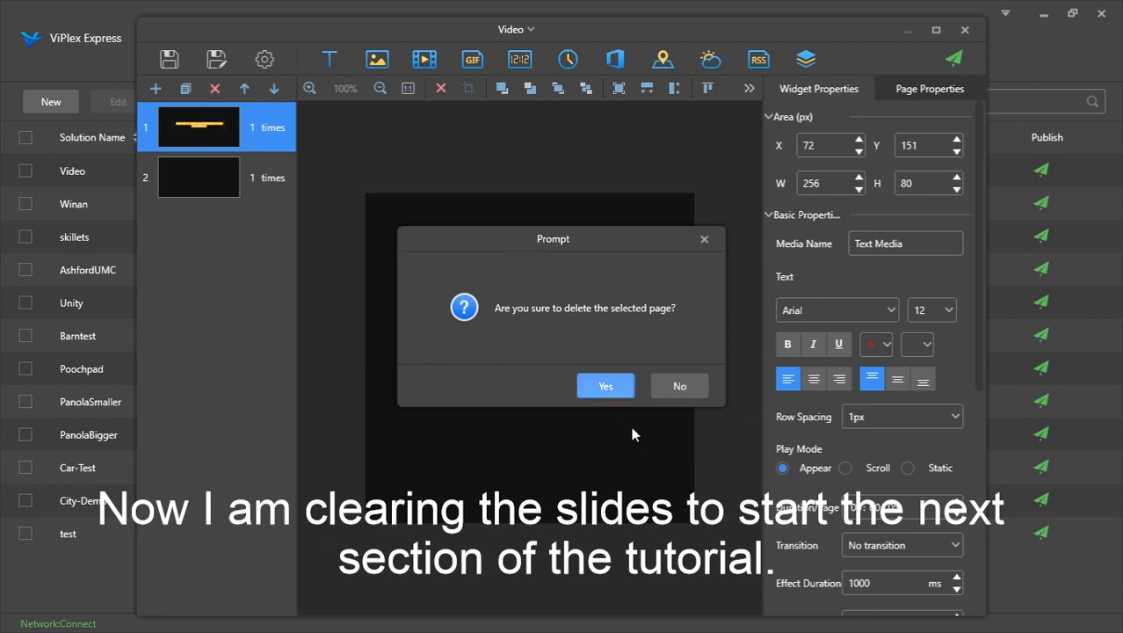
left_click(607, 386)
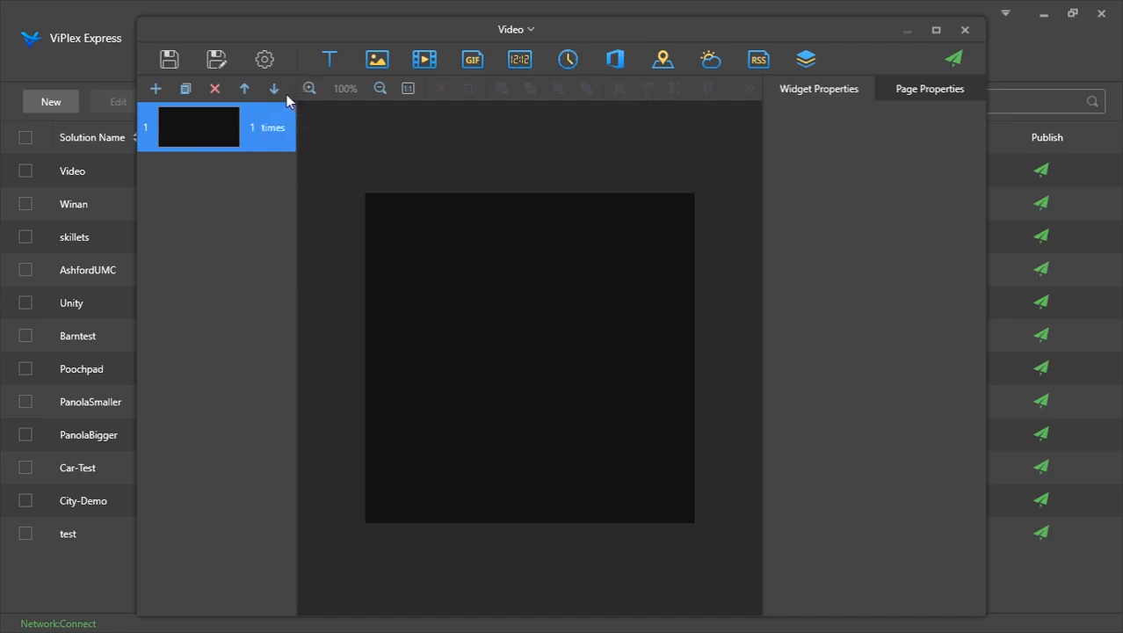
Add three more blank pages and move the second page down one position
left_click(155, 88)
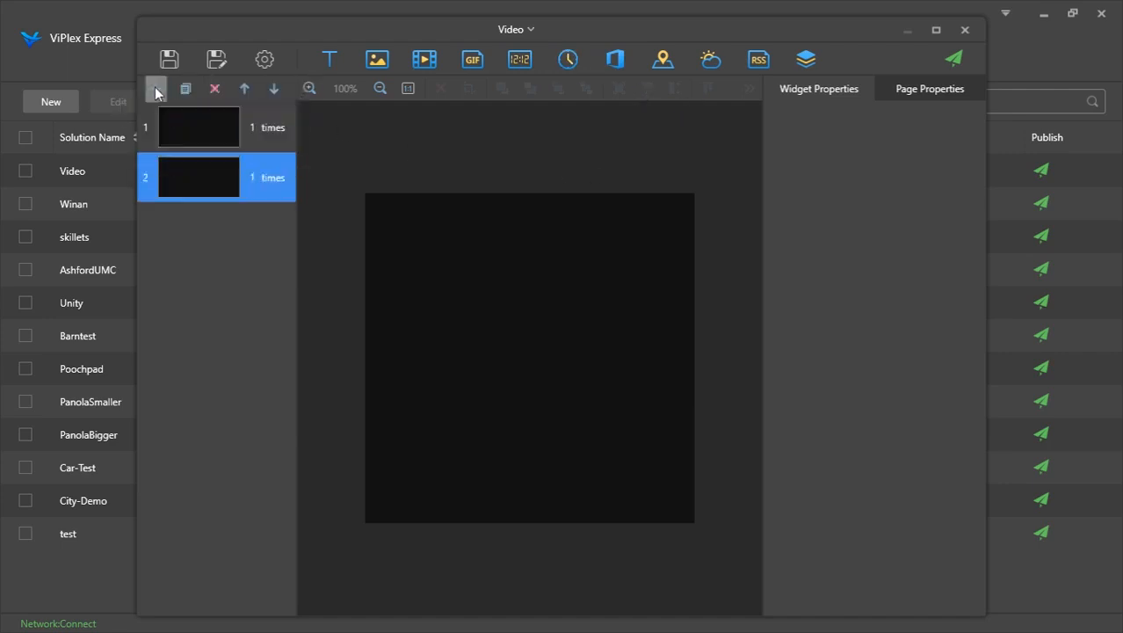
left_click(156, 88)
left_click(156, 88)
left_click(262, 173)
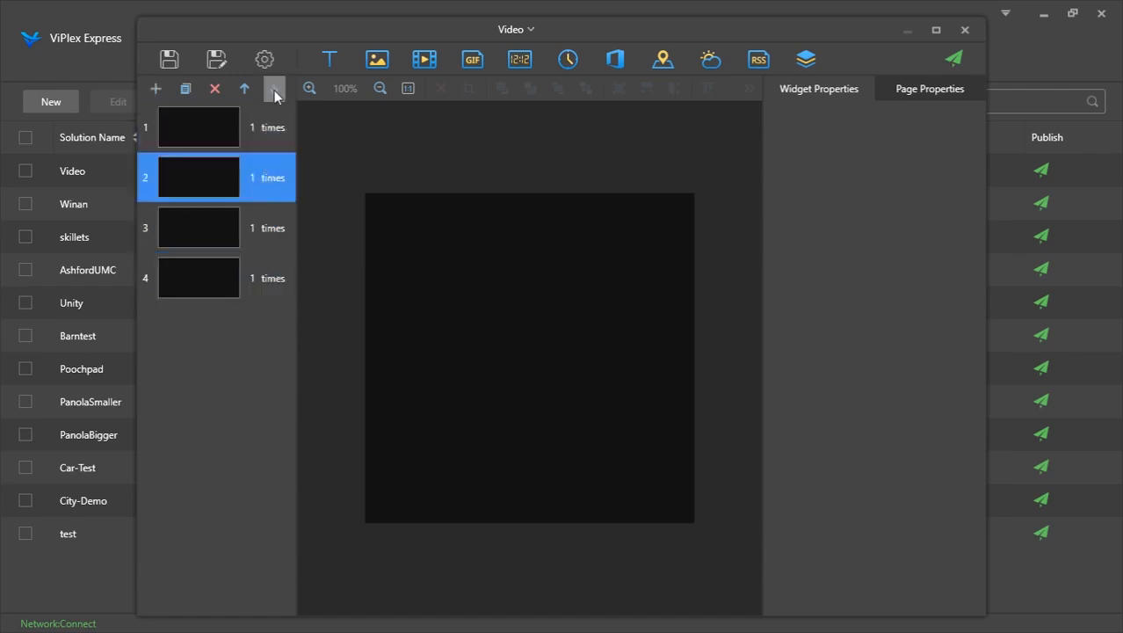
left_click(273, 87)
Add a text widget to page 1 and enter the text HELLO WORLD
left_click(280, 126)
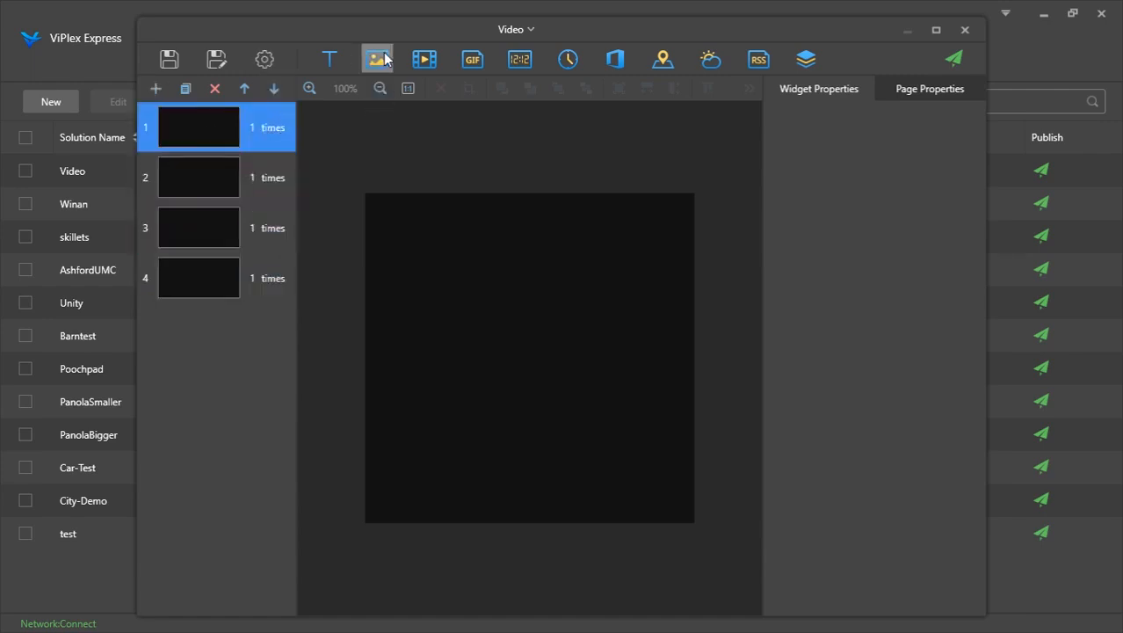
left_click(328, 62)
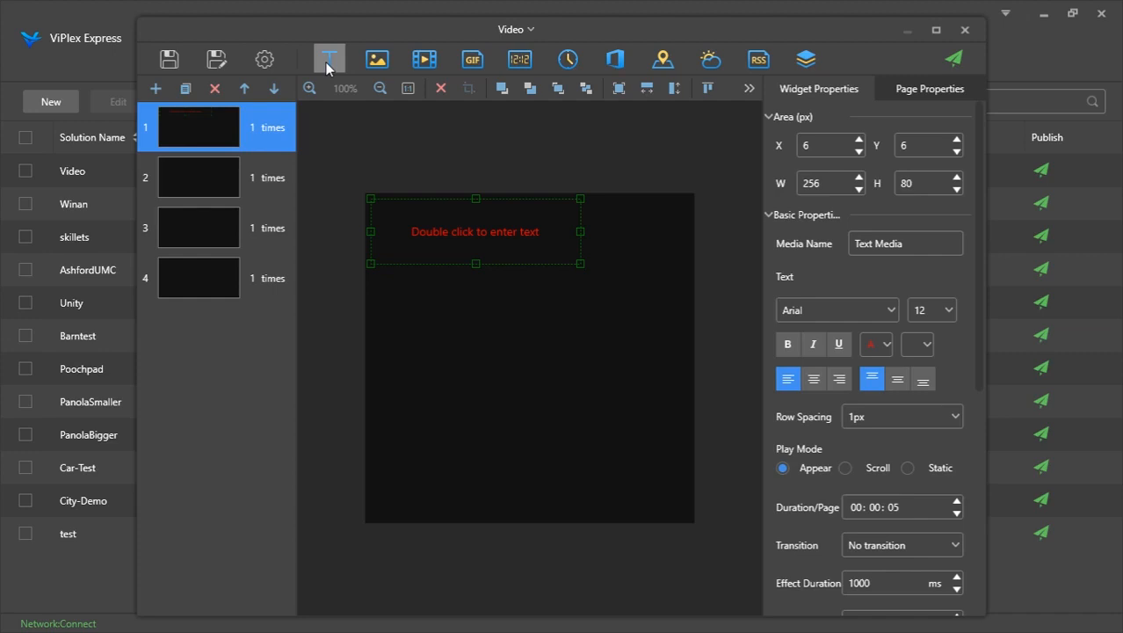
double_click(537, 230)
type("HELLO WOLF")
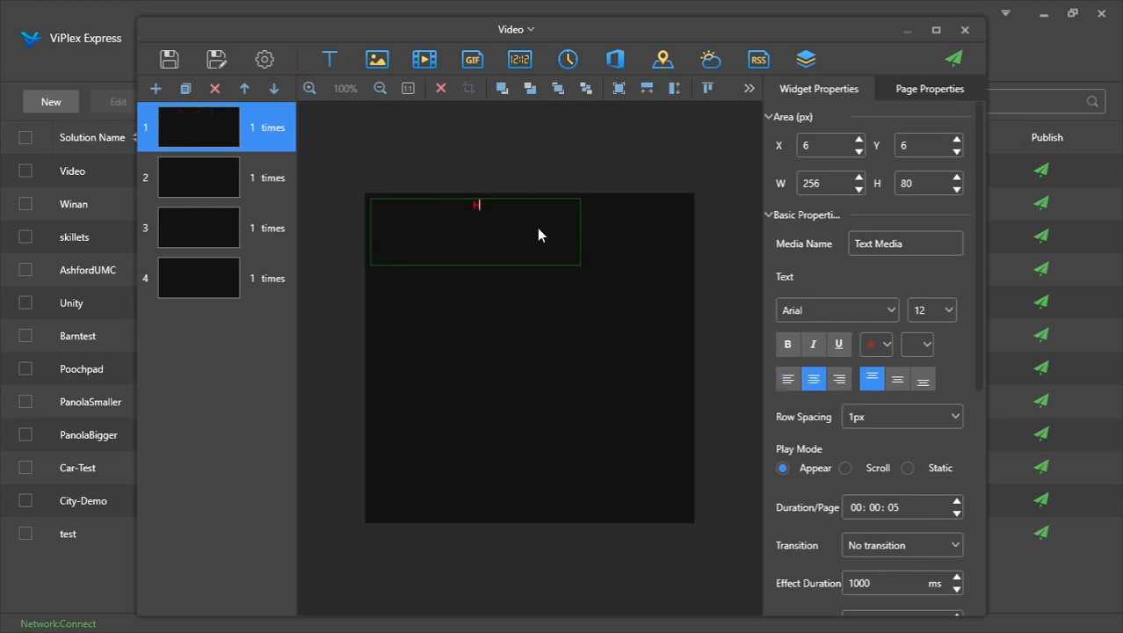
key("BackSpace")
key("BackSpace")
type("RLD")
Set the HELLO WORLD text color to white and its font size to 23 px
key("ctrl+a")
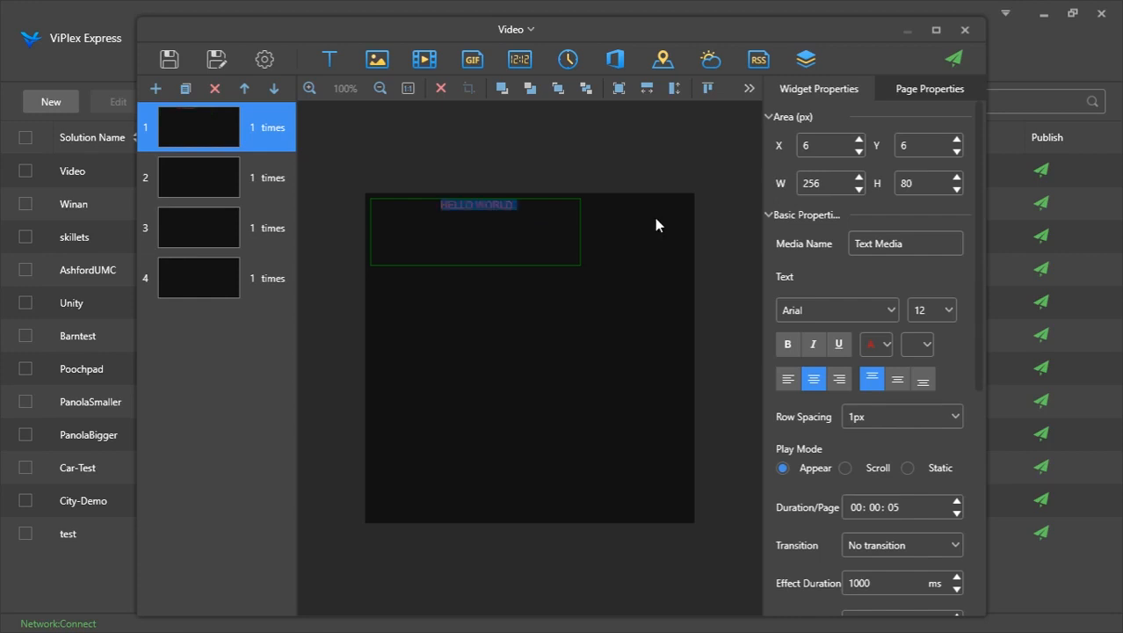
left_click(886, 350)
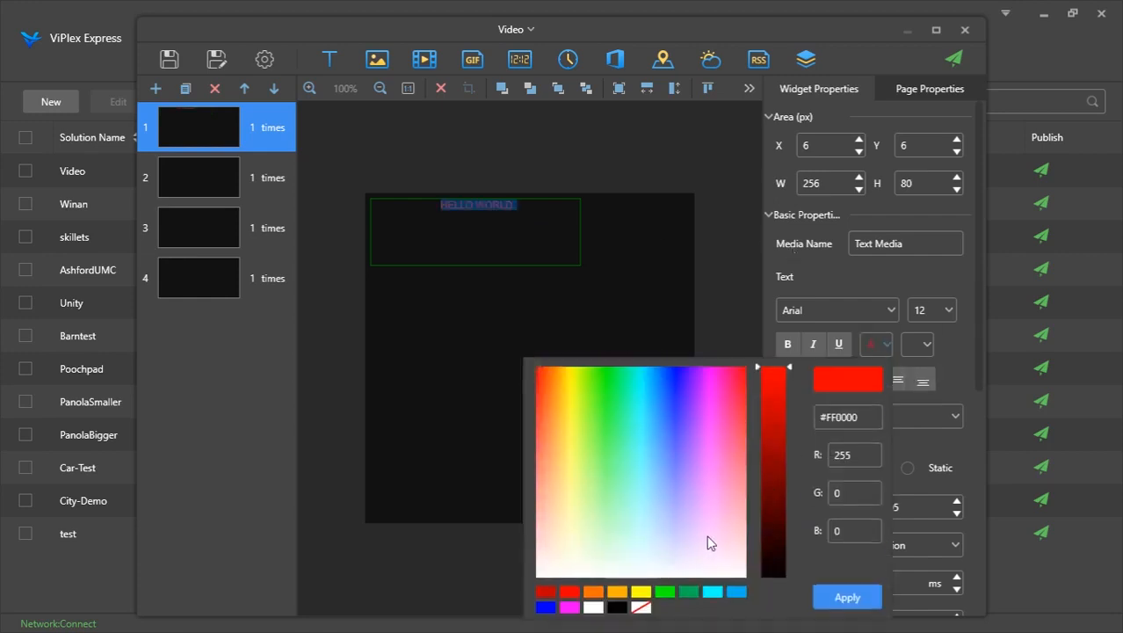
left_click(596, 608)
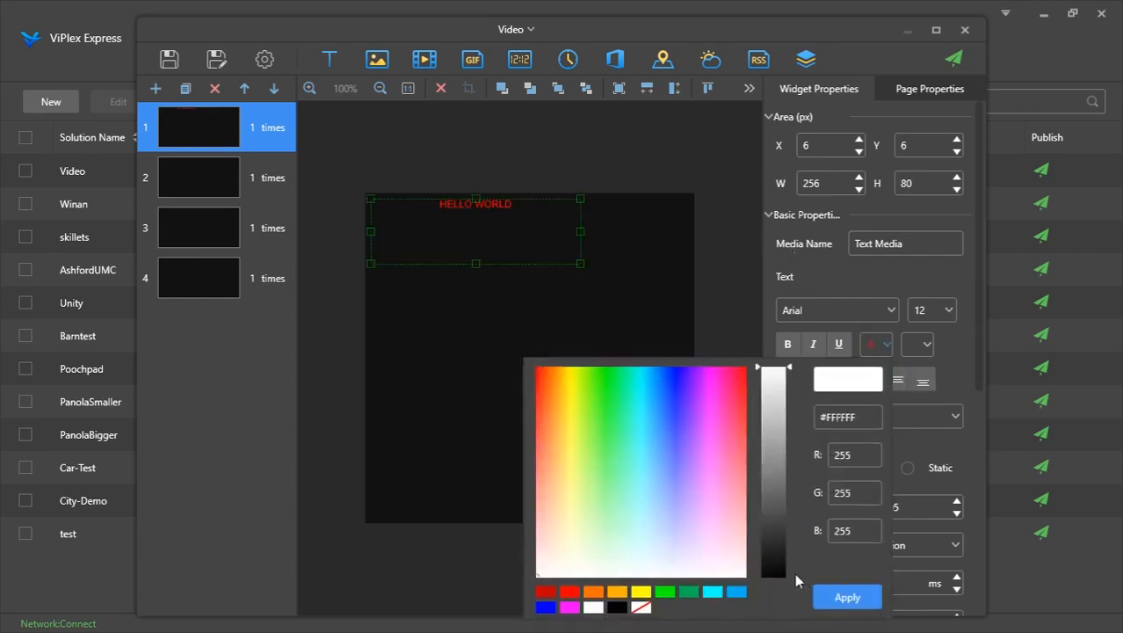
left_click(859, 596)
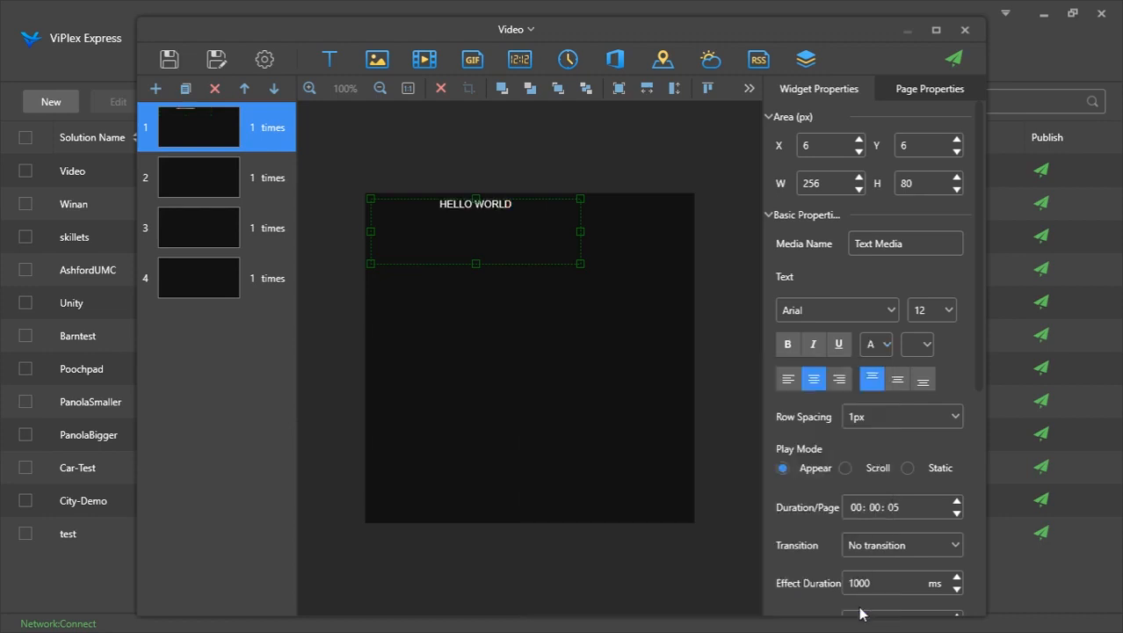
left_click(949, 311)
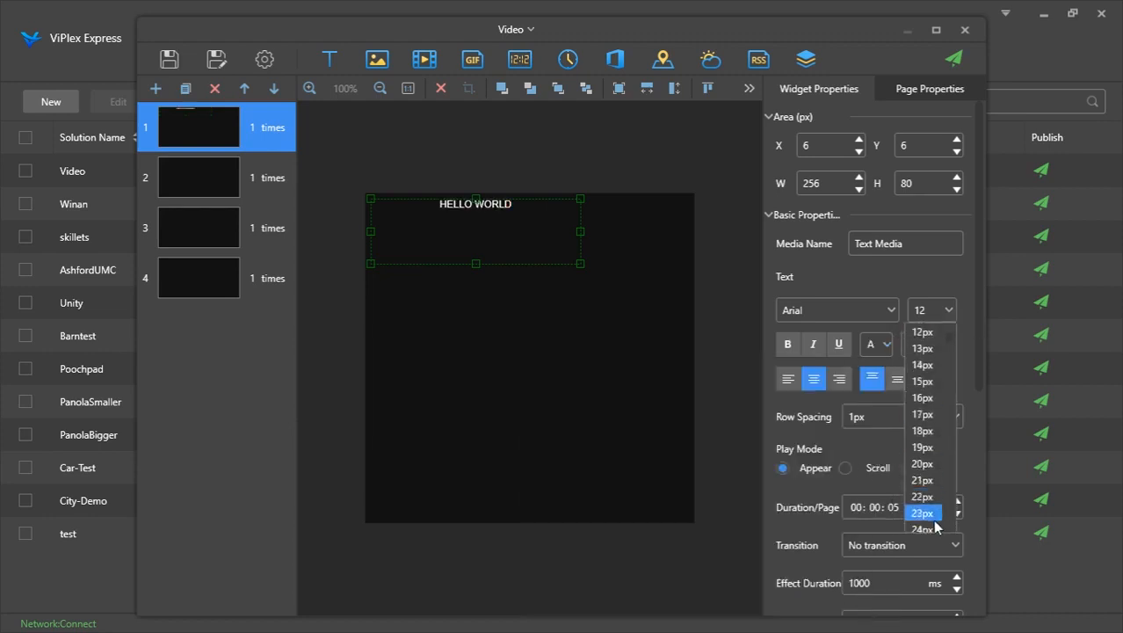
left_click(934, 520)
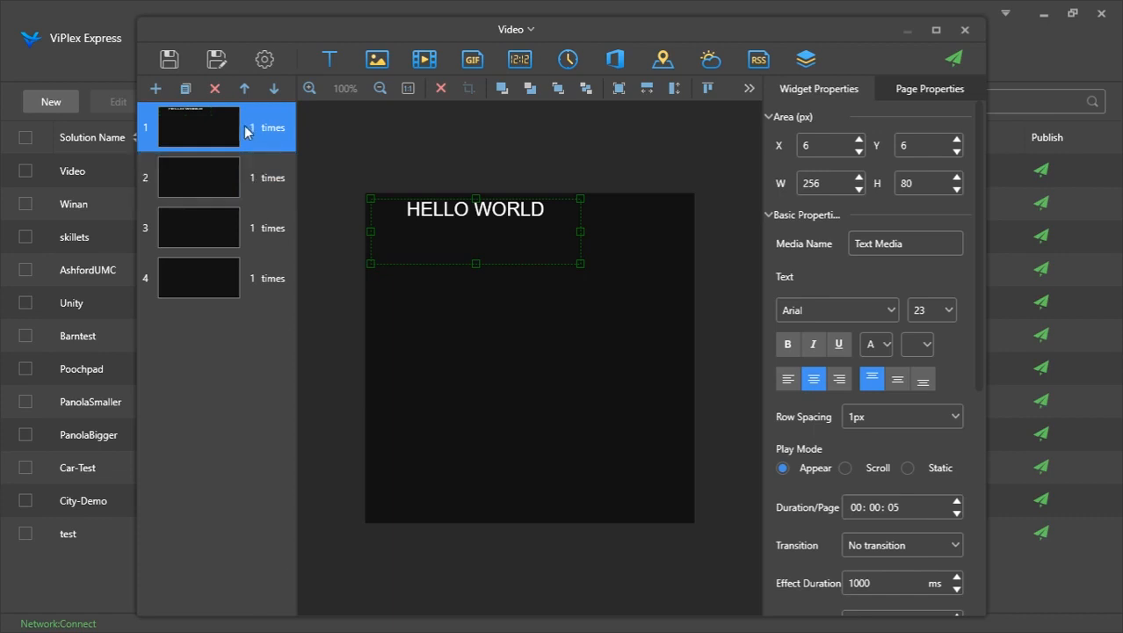
Duplicate the HELLO WORLD page twice
left_click(183, 89)
left_click(184, 89)
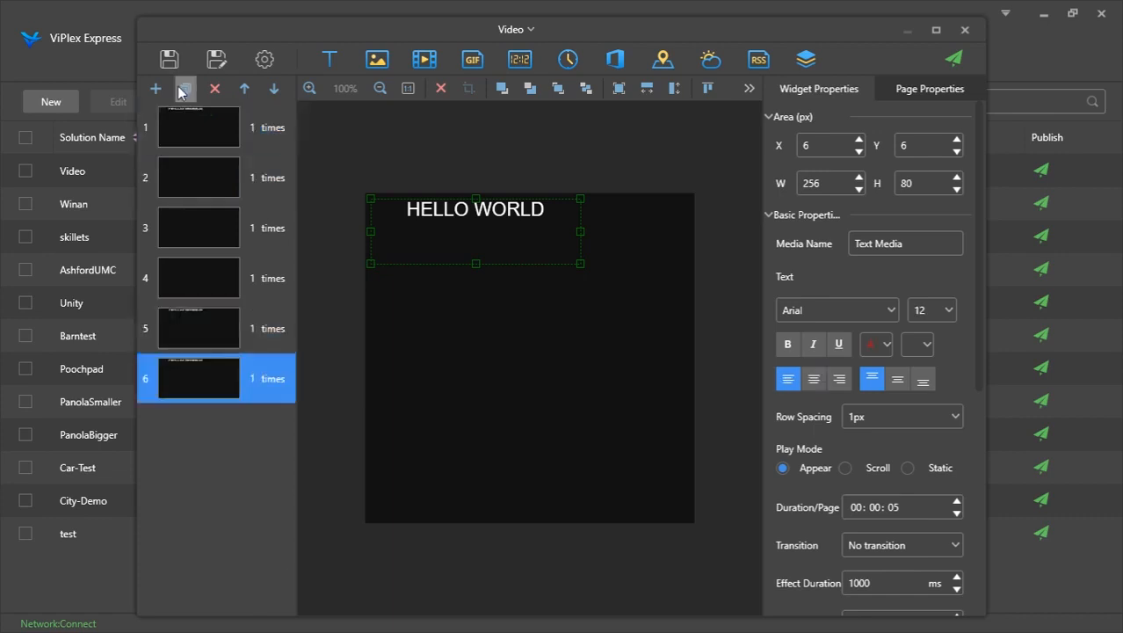
left_click(184, 88)
left_click(184, 89)
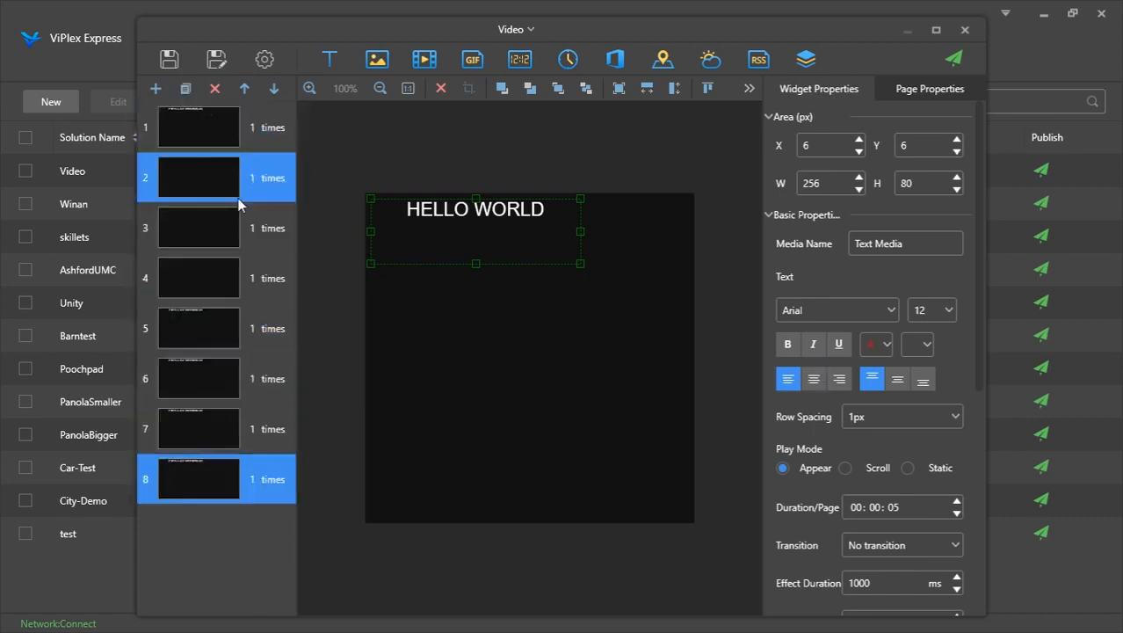
Delete the extra pages, leaving two pages containing the HELLO WORLD text
left_click(215, 90)
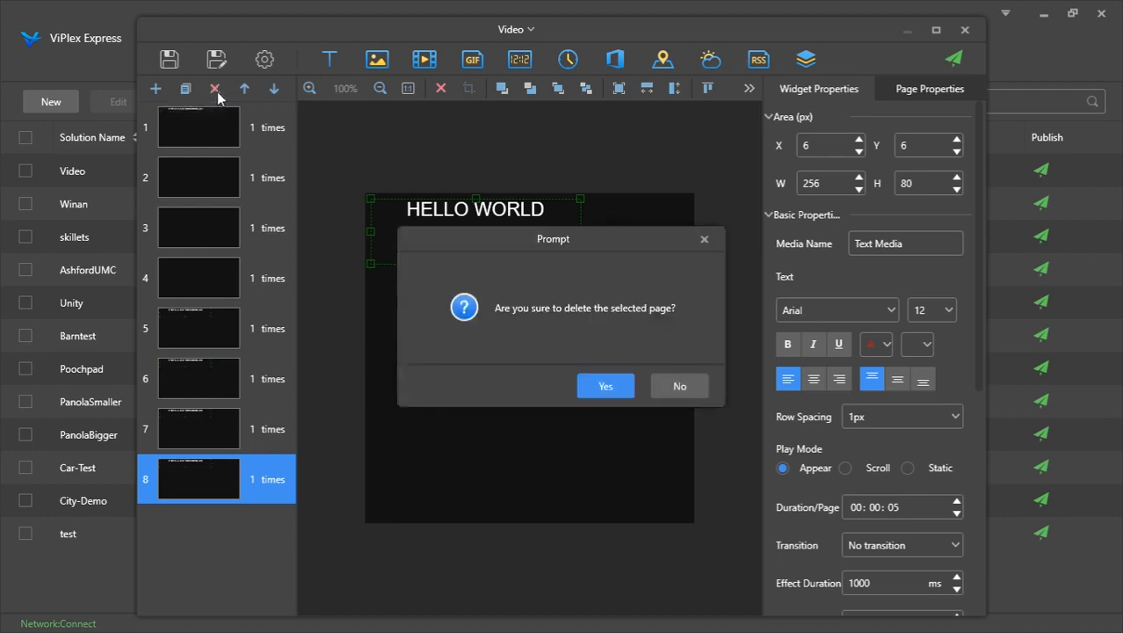
key("Return")
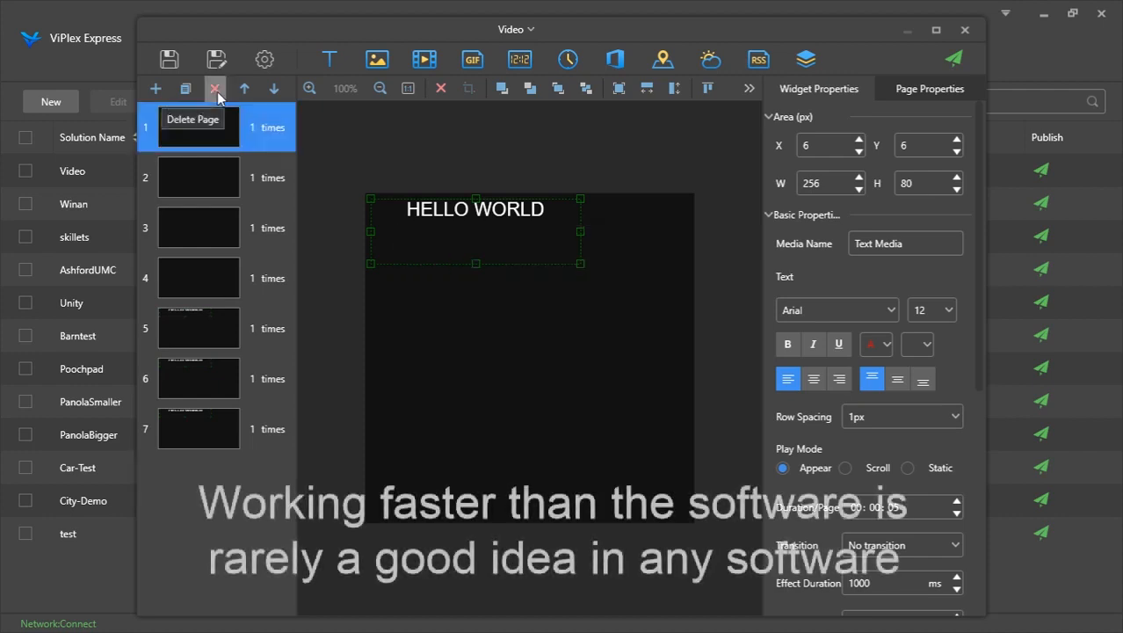
left_click(216, 90)
key("Return")
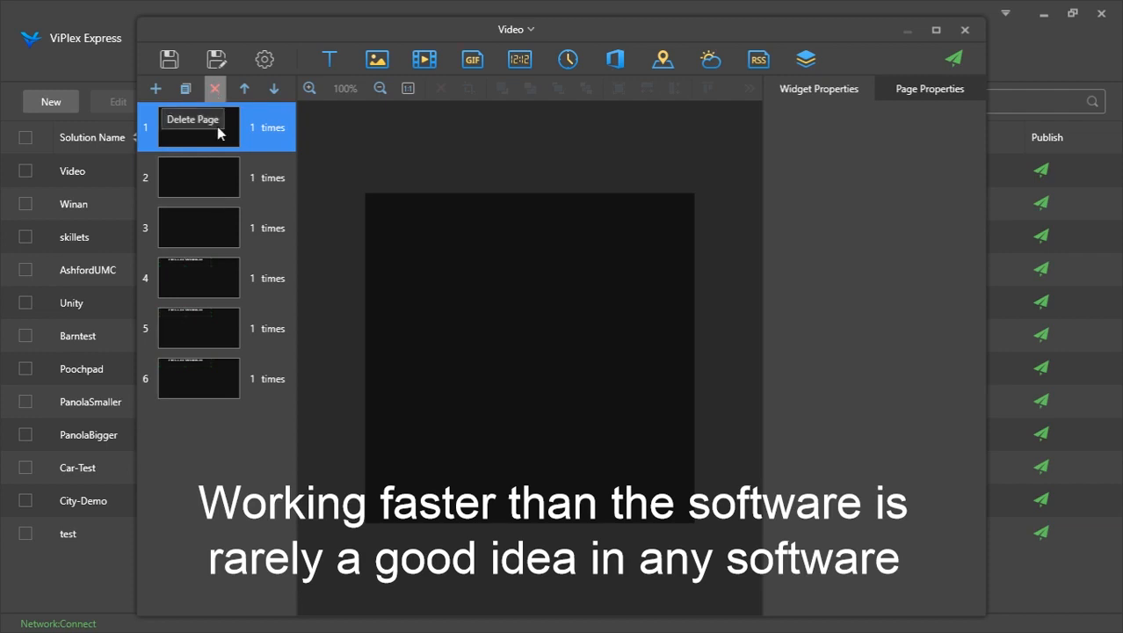
left_click(215, 89)
key("Return")
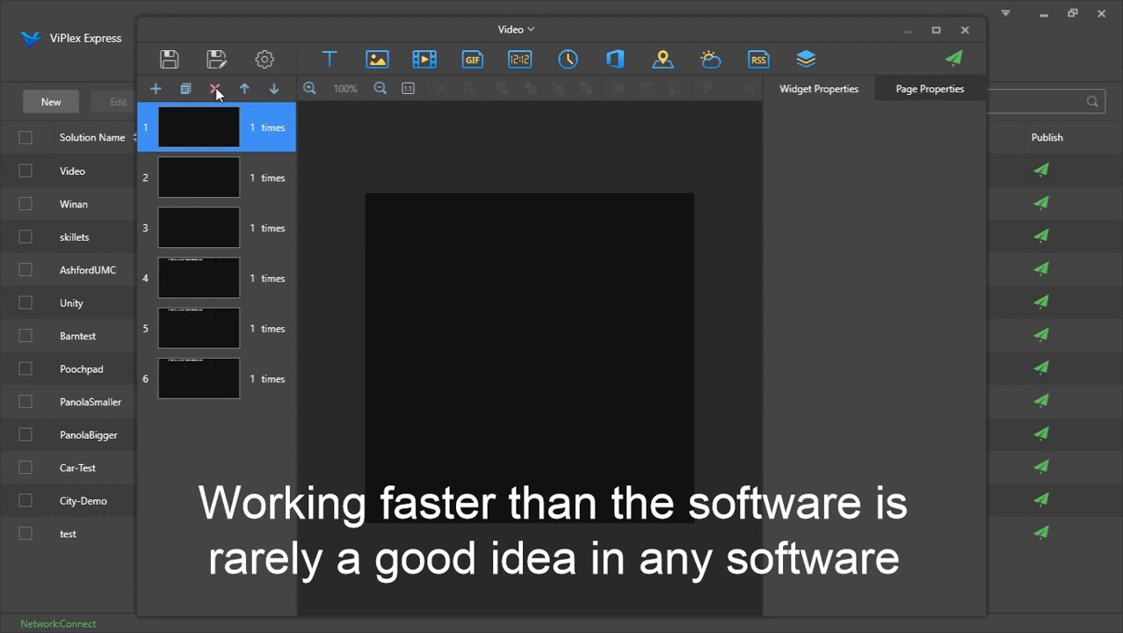
left_click(215, 90)
key("Return")
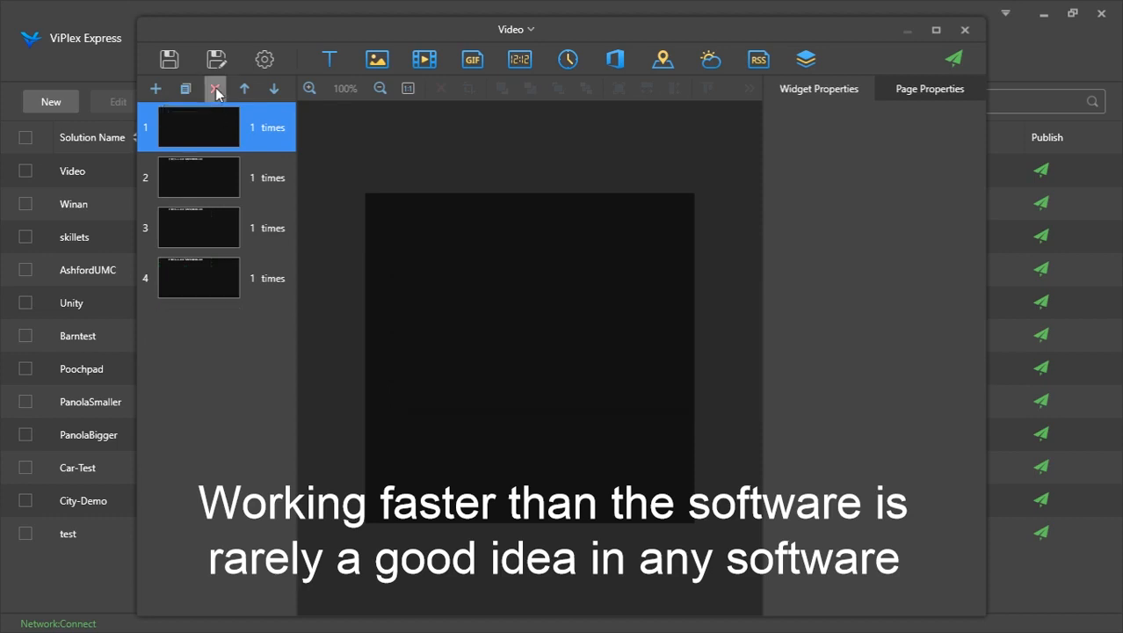
left_click(215, 90)
key("Return")
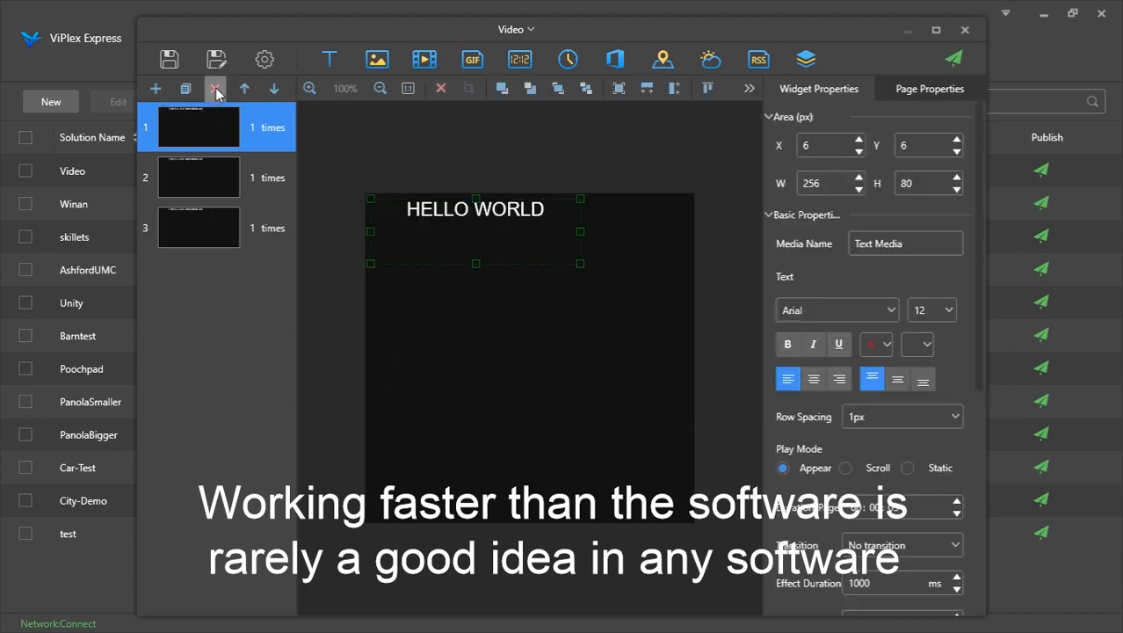
left_click(215, 90)
key("Return")
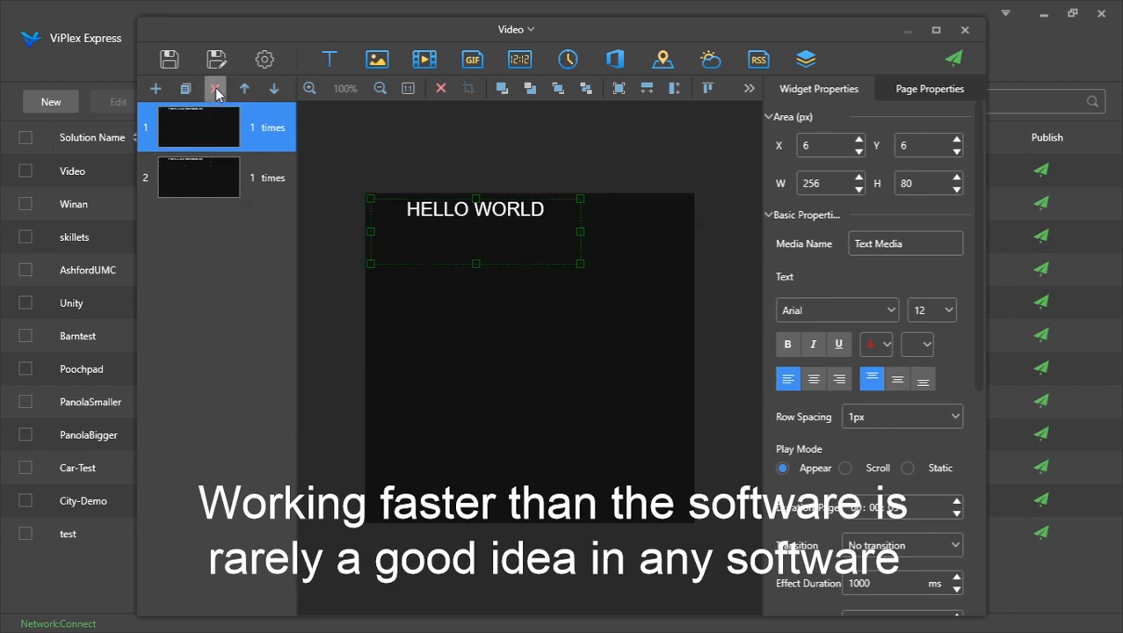
Open the solution settings to review the default media duration and close them
left_click(264, 59)
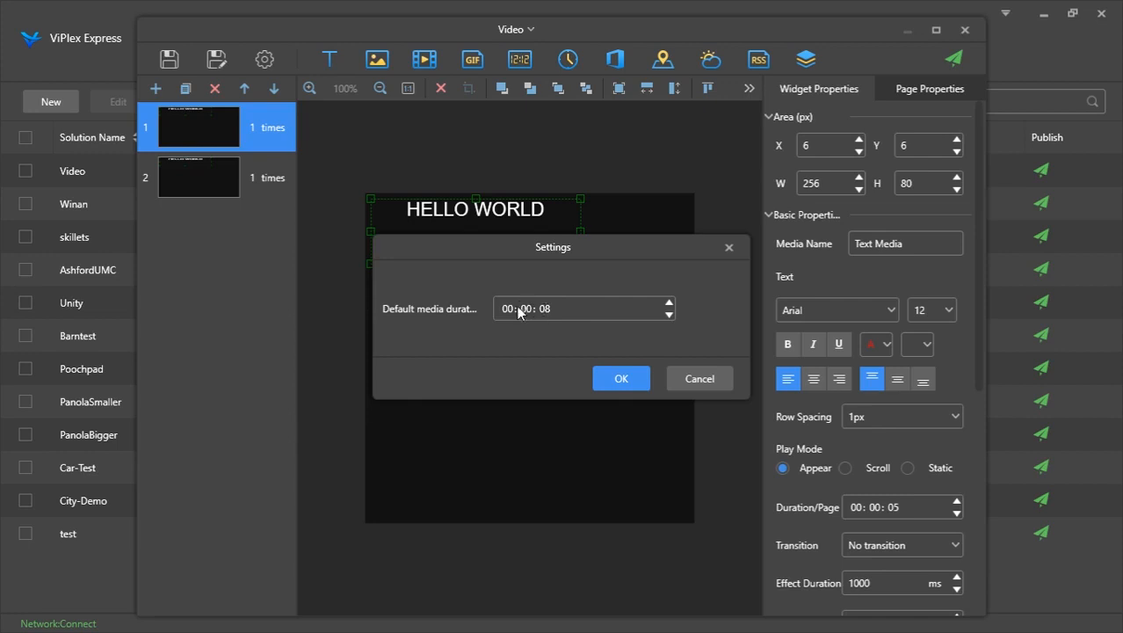
left_click(609, 379)
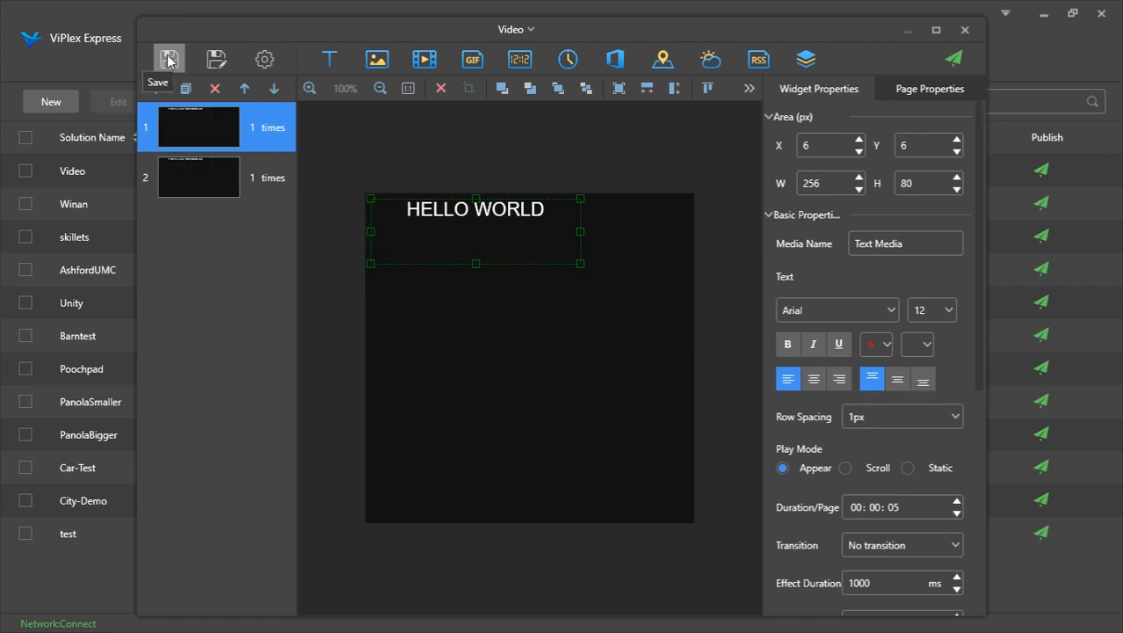
Replace the second page's text with MERRY CHRISTMAS
left_click(222, 59)
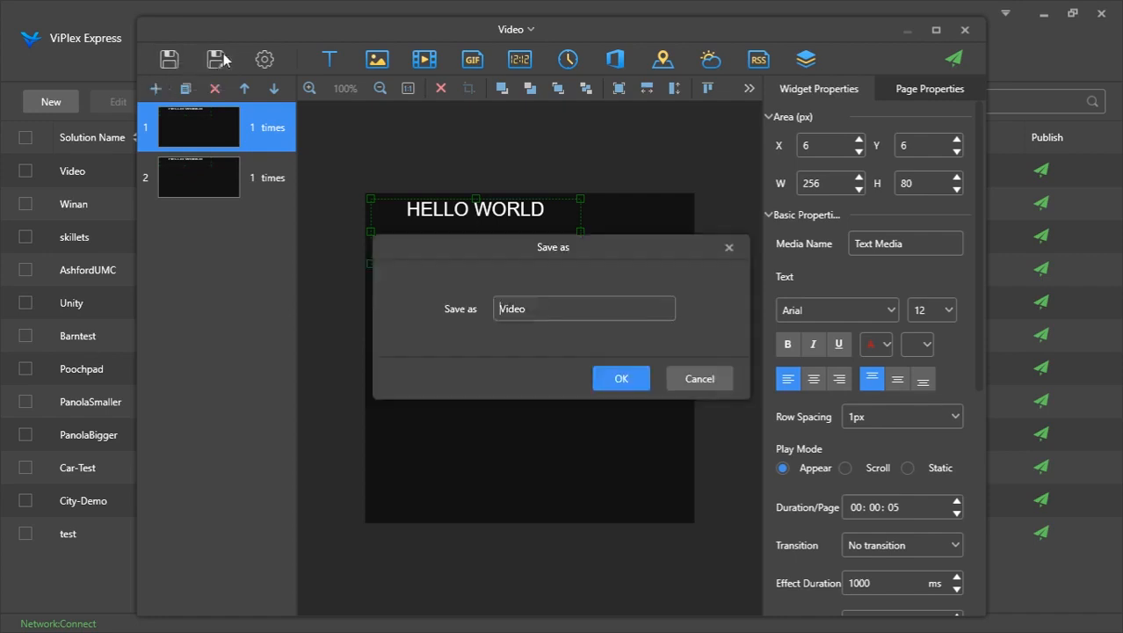
left_click(714, 378)
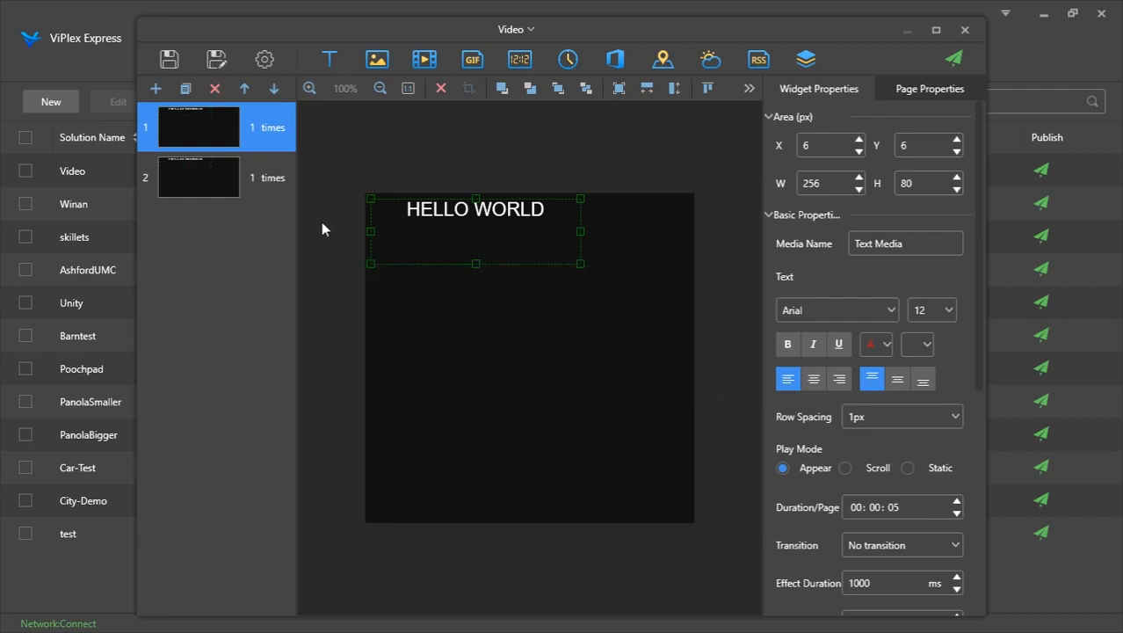
left_click(218, 198)
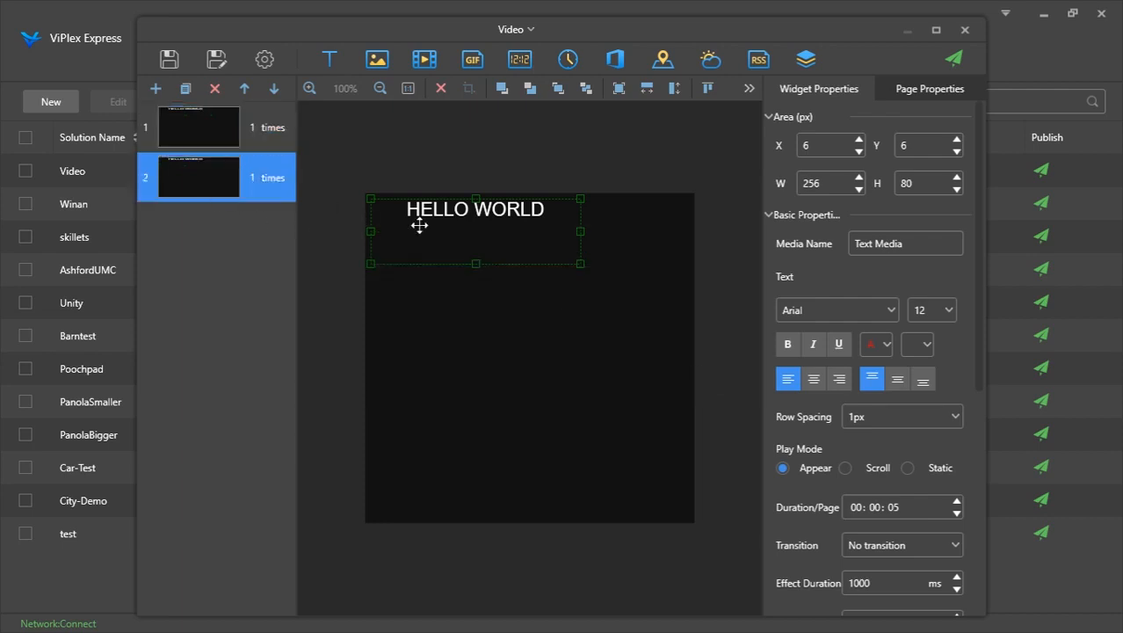
double_click(491, 224)
key("BackSpace")
key("BackSpace")
key("BackSpace")
key("BackSpace")
key("BackSpace")
key("BackSpace")
key("BackSpace")
key("BackSpace")
key("BackSpace")
key("BackSpace")
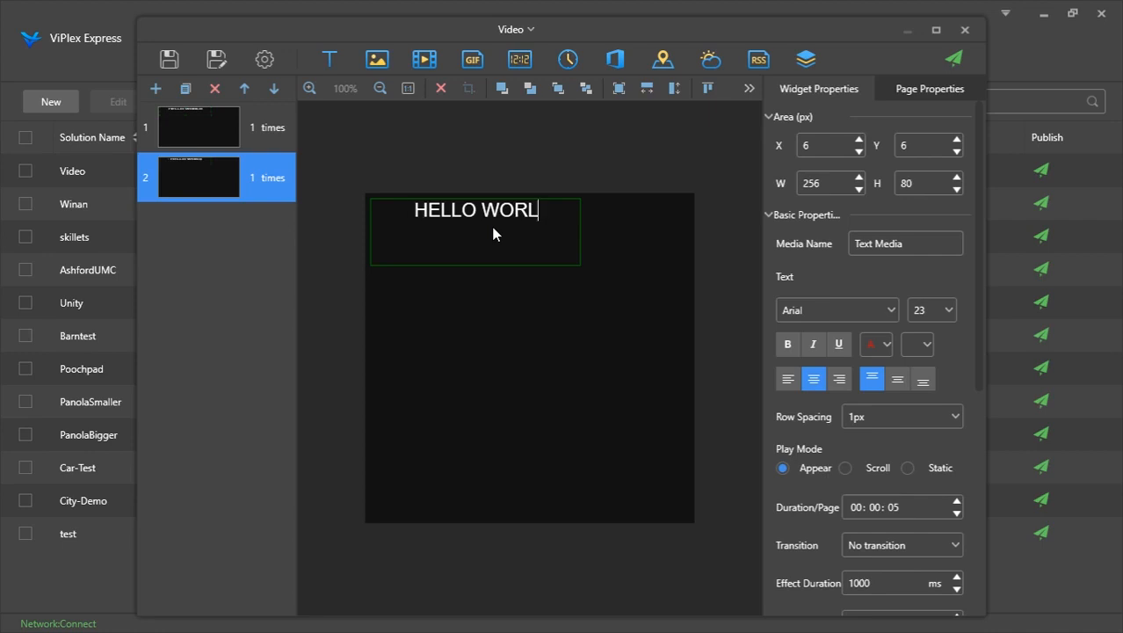
key("BackSpace")
type("MERRY C")
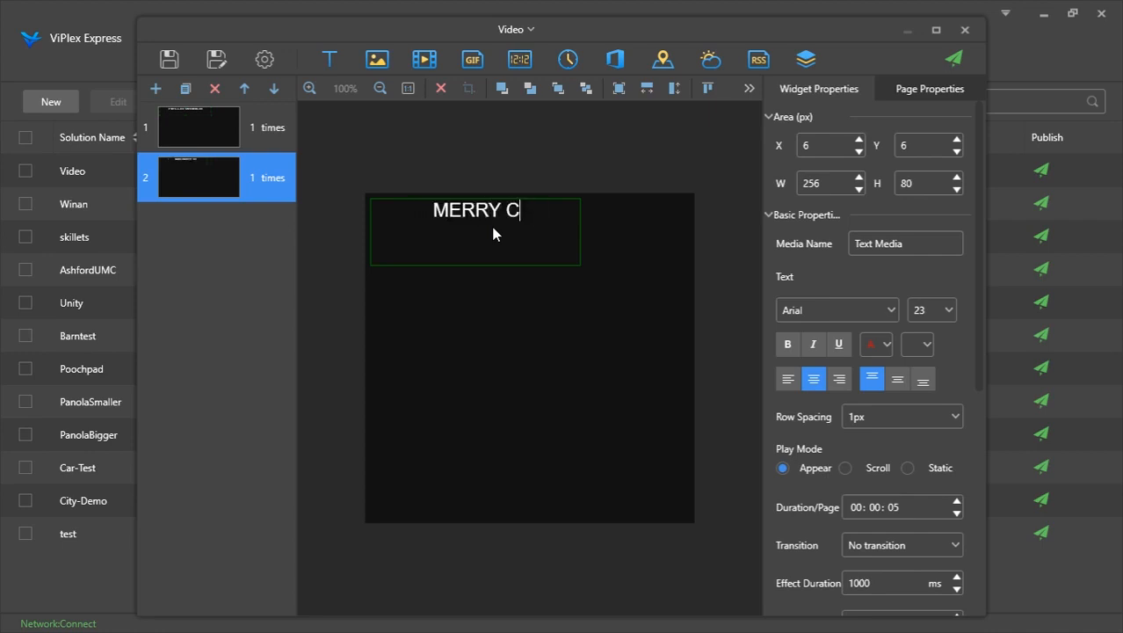
type("HRISTMAS")
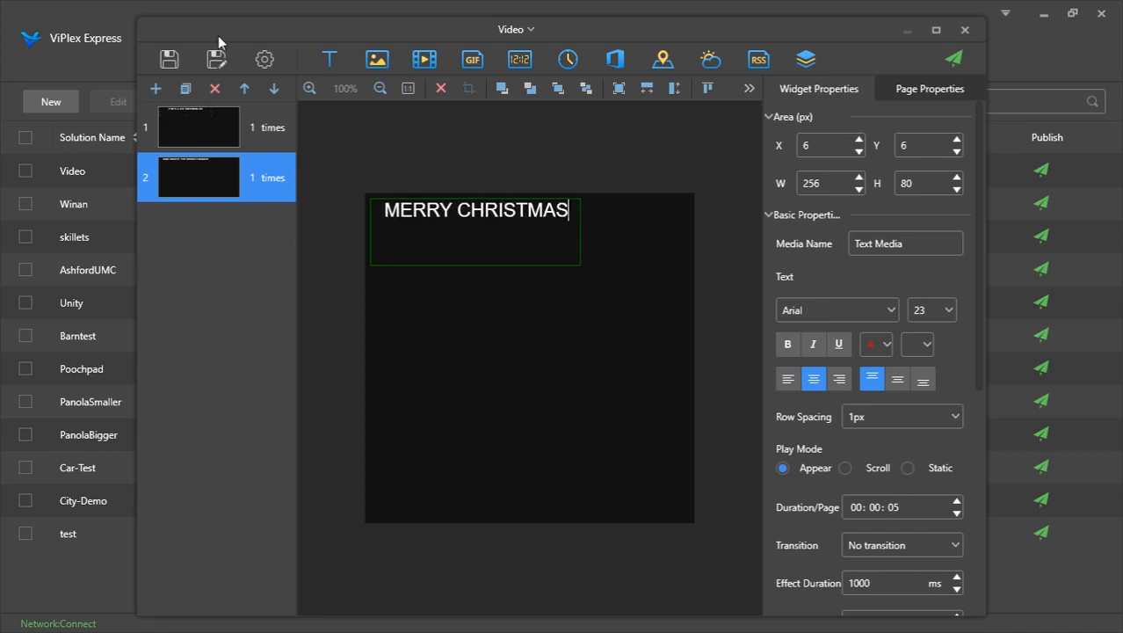
Save the solution under the name Christmas
left_click(216, 62)
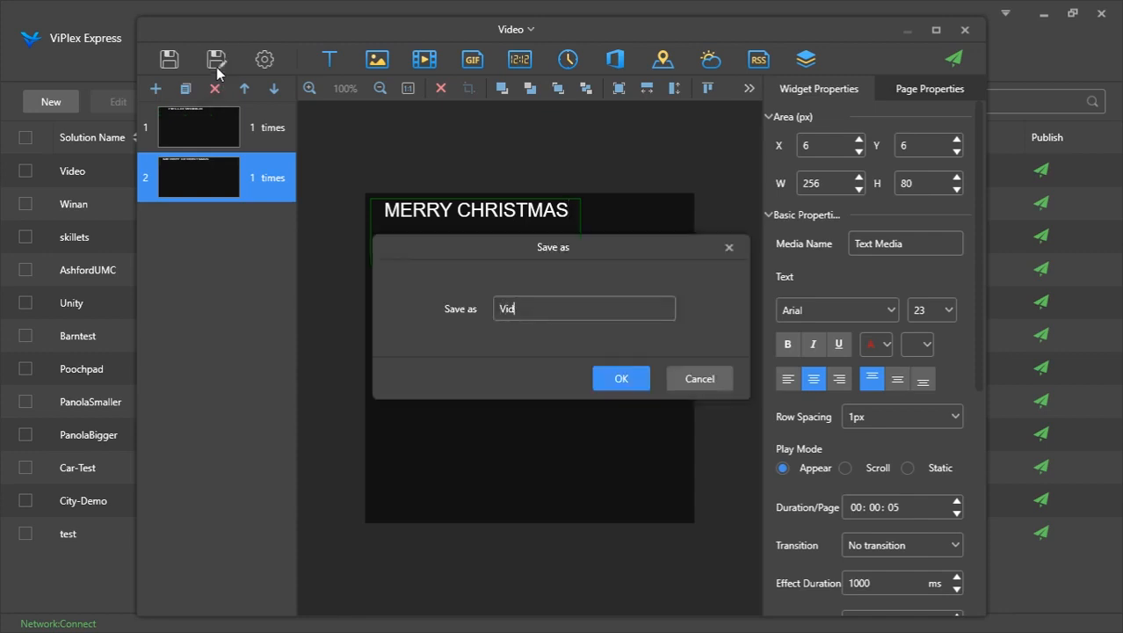
type("Christmas")
key("Return")
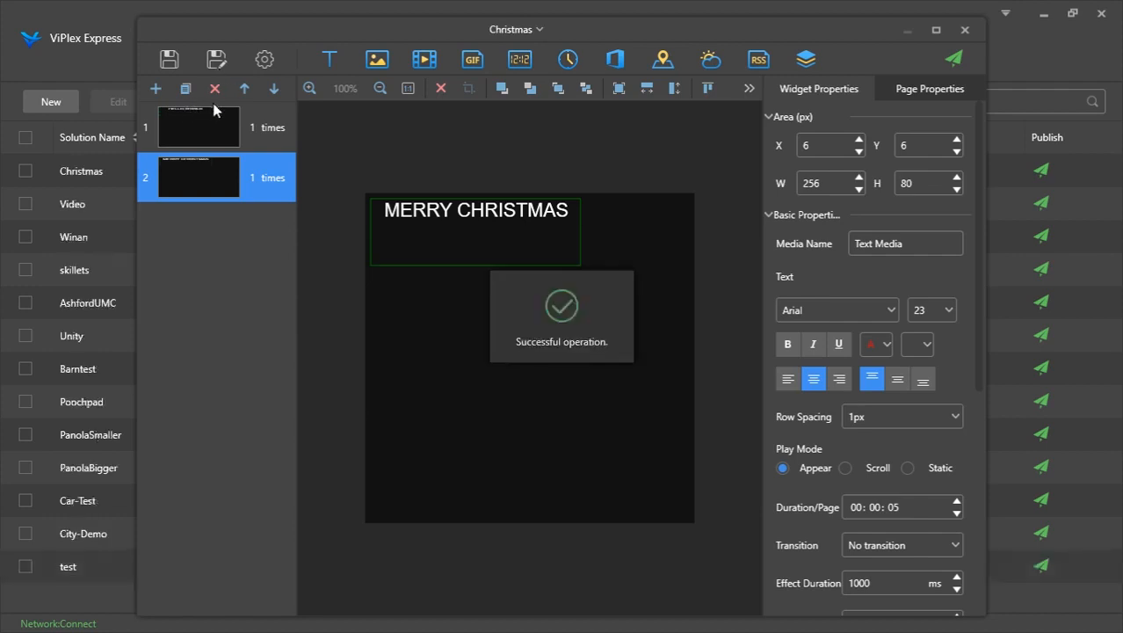
Delete the MERRY CHRISTMAS page and save the remaining solution under the name Video2
left_click(211, 90)
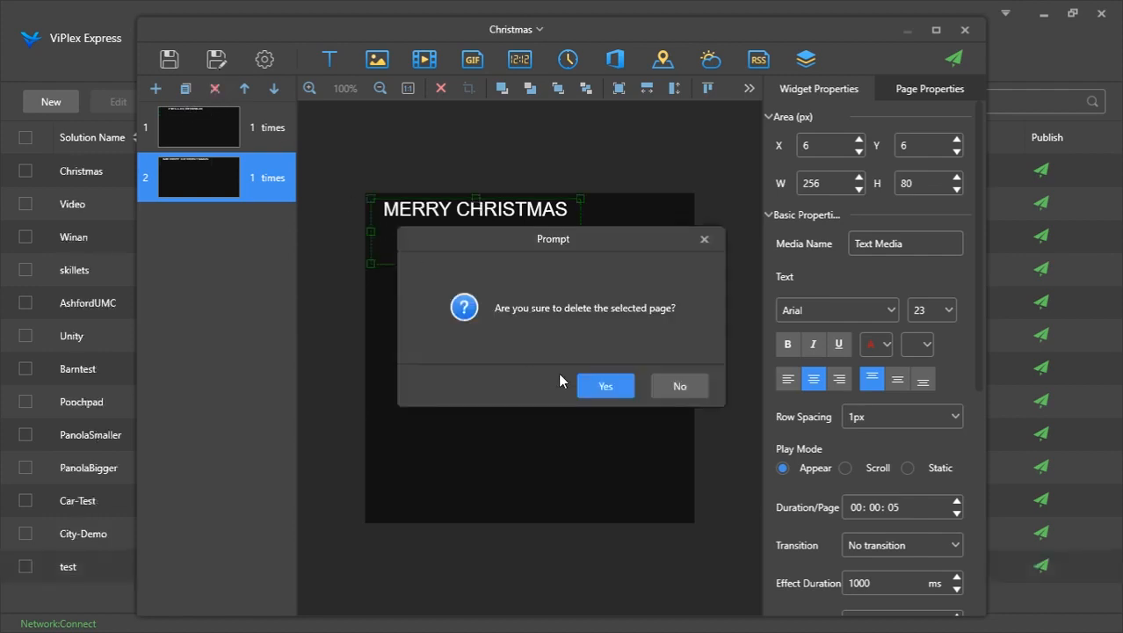
left_click(598, 386)
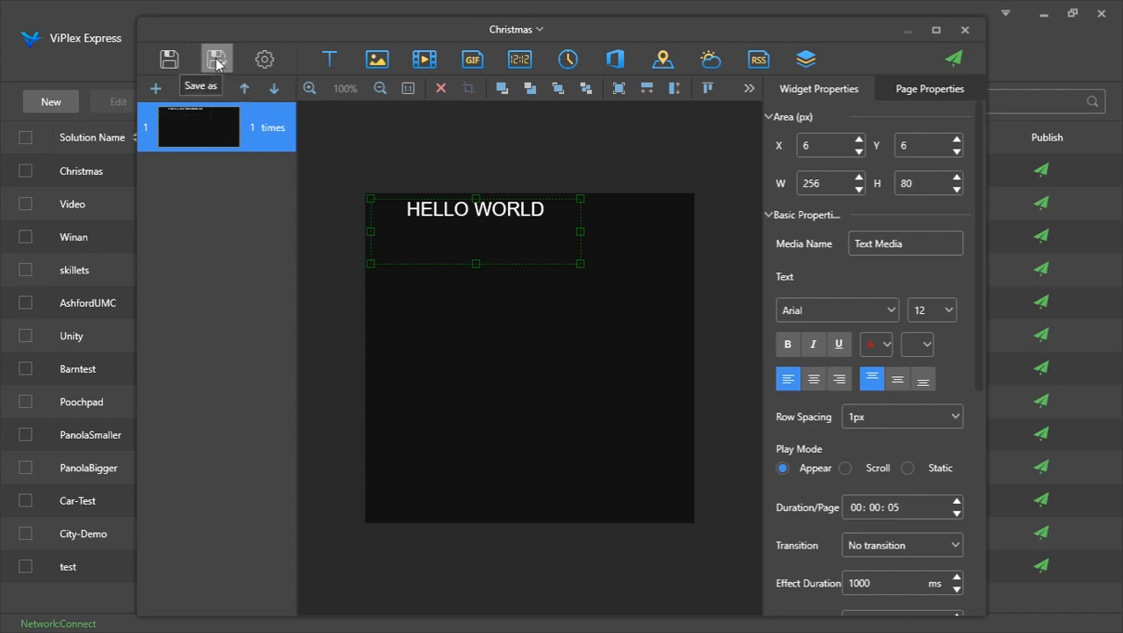
left_click(217, 61)
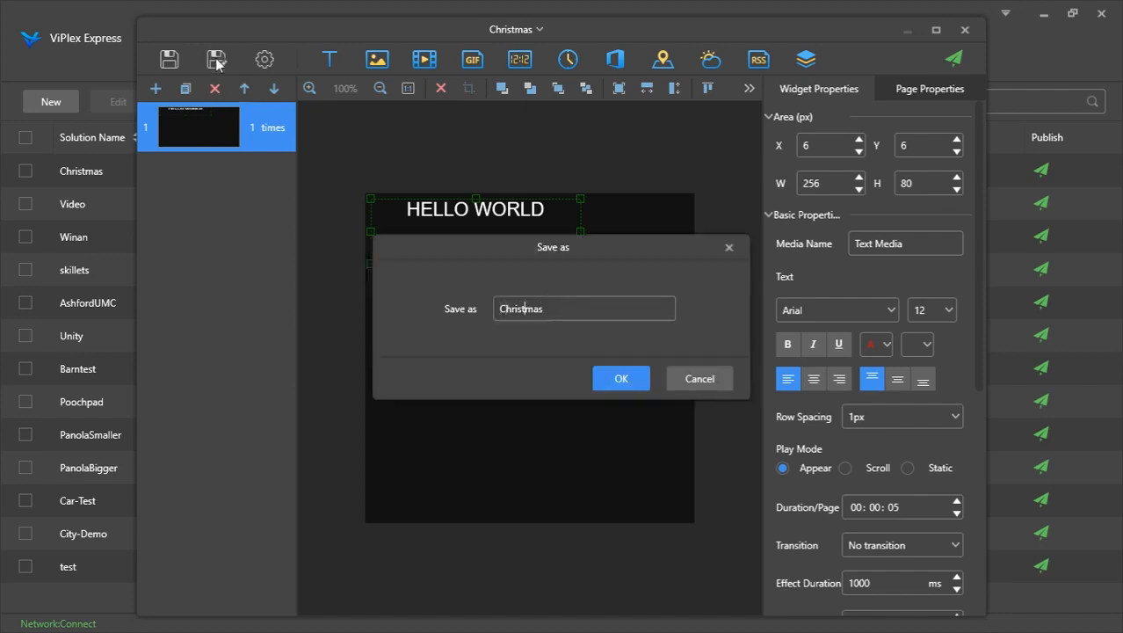
key("BackSpace")
key("BackSpace")
key("BackSpace")
key("BackSpace")
key("BackSpace")
key("BackSpace")
key("BackSpace")
key("BackSpace")
type("Vdideo")
left_click(617, 384)
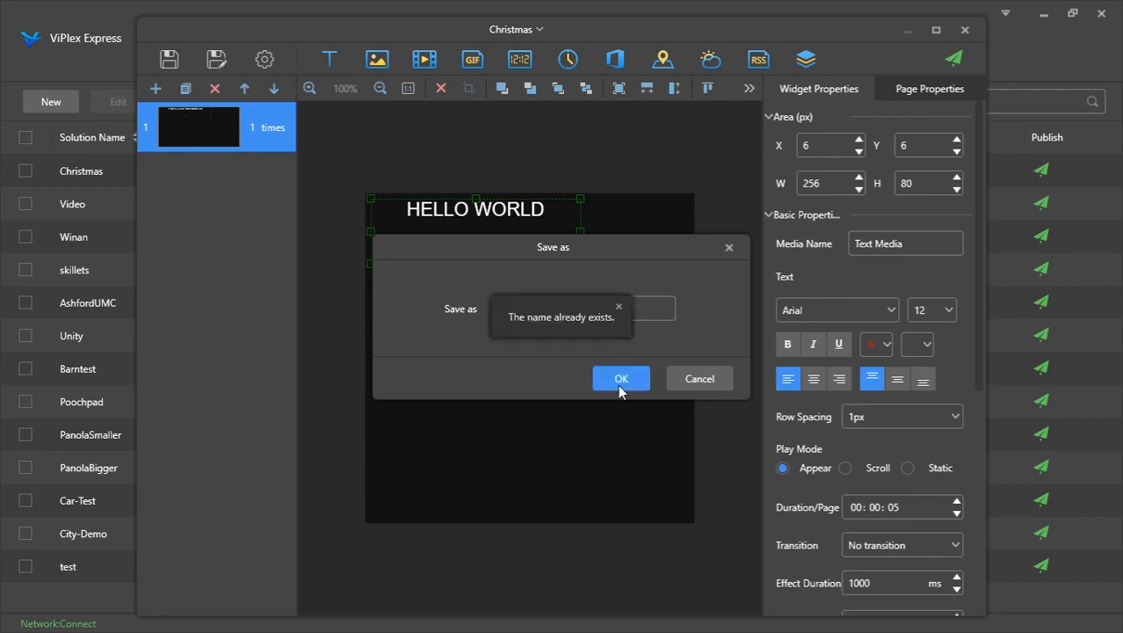
left_click(619, 306)
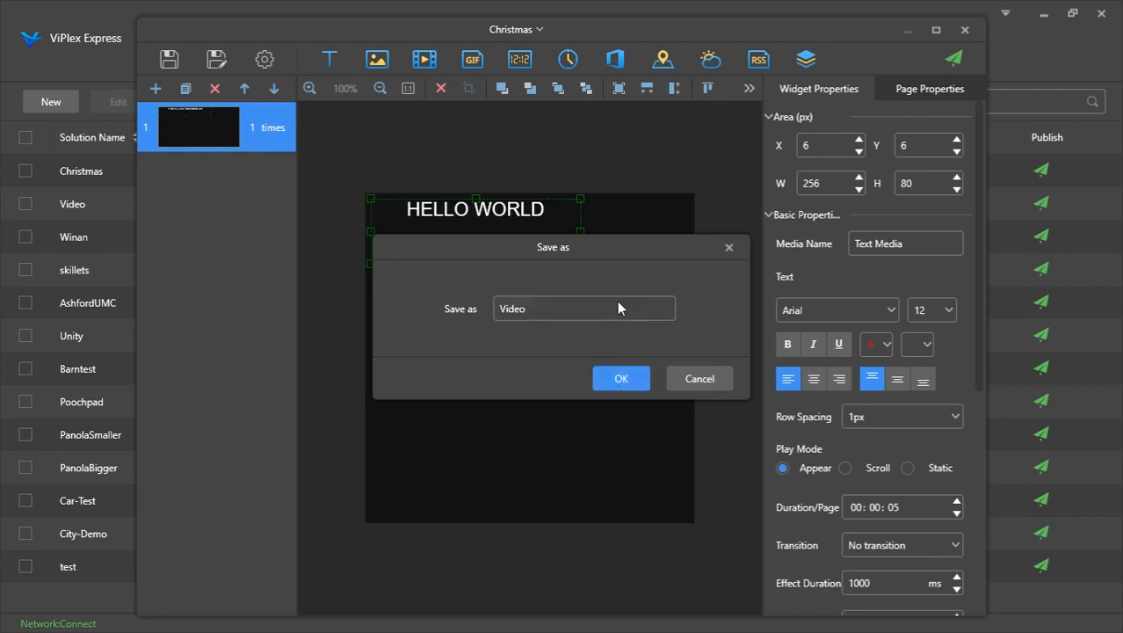
type("2")
left_click(619, 378)
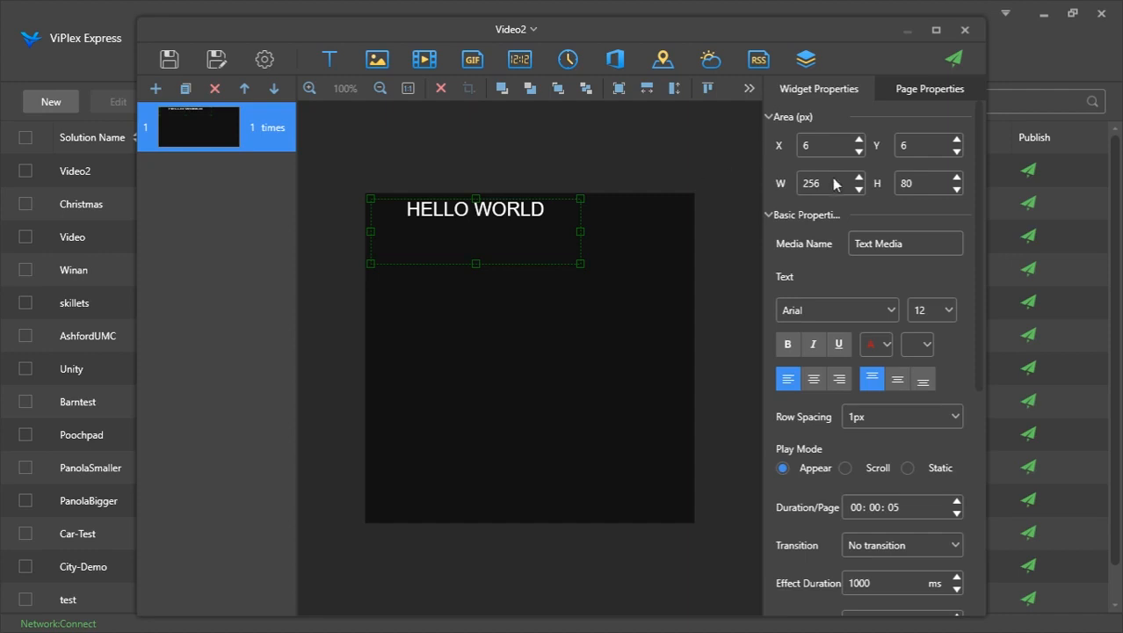
Publish Video2 to the Taurus-10004352 screen
left_click(964, 57)
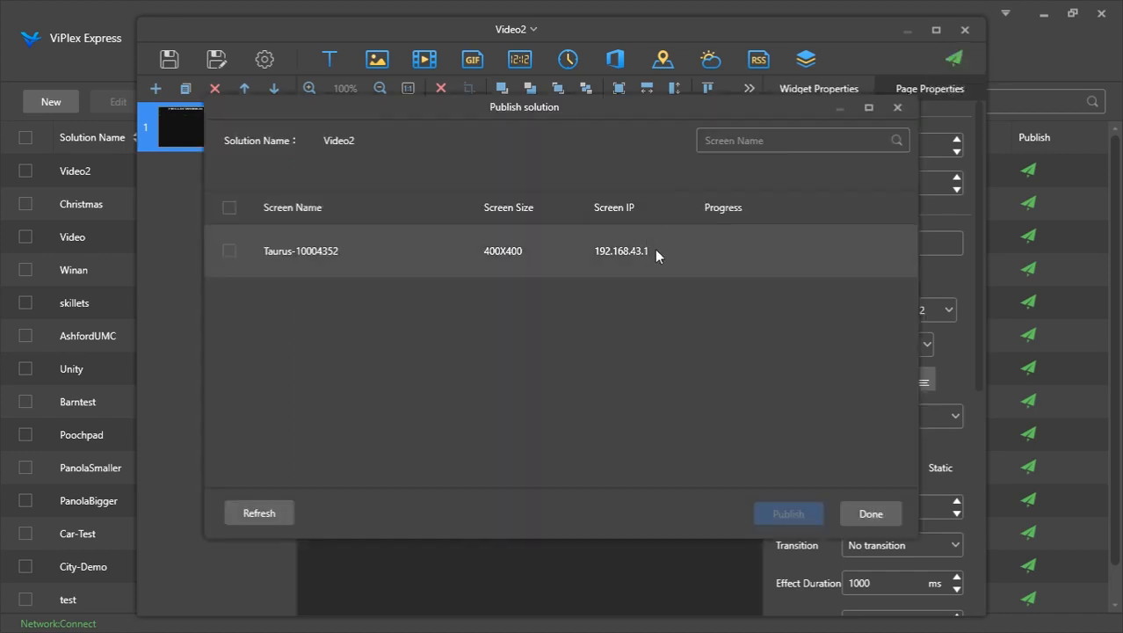
left_click(655, 253)
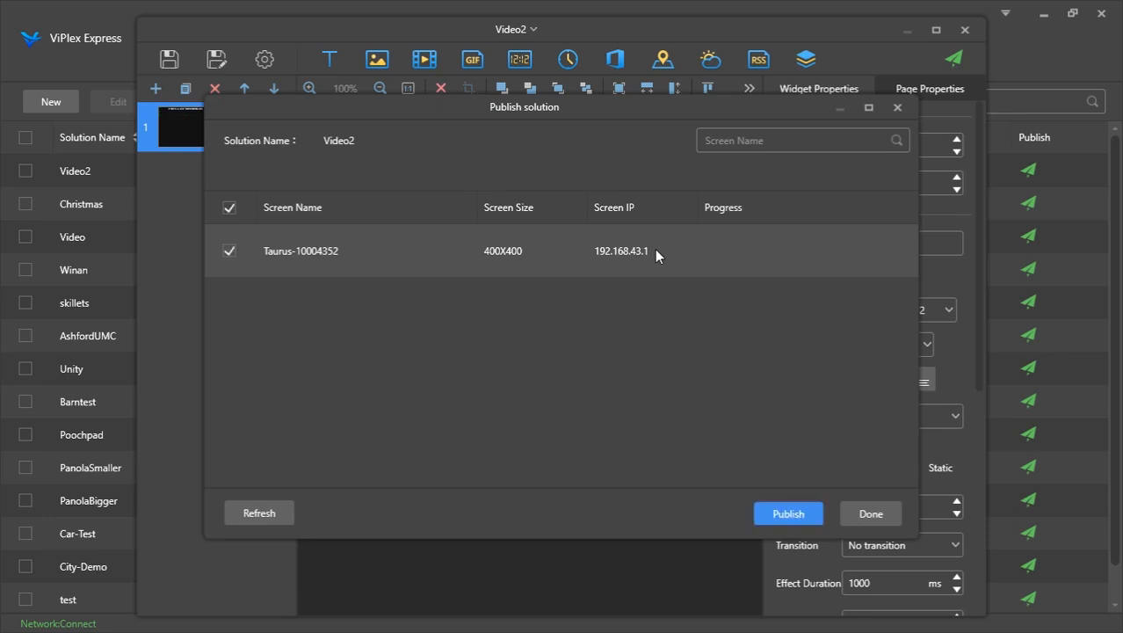
left_click(777, 511)
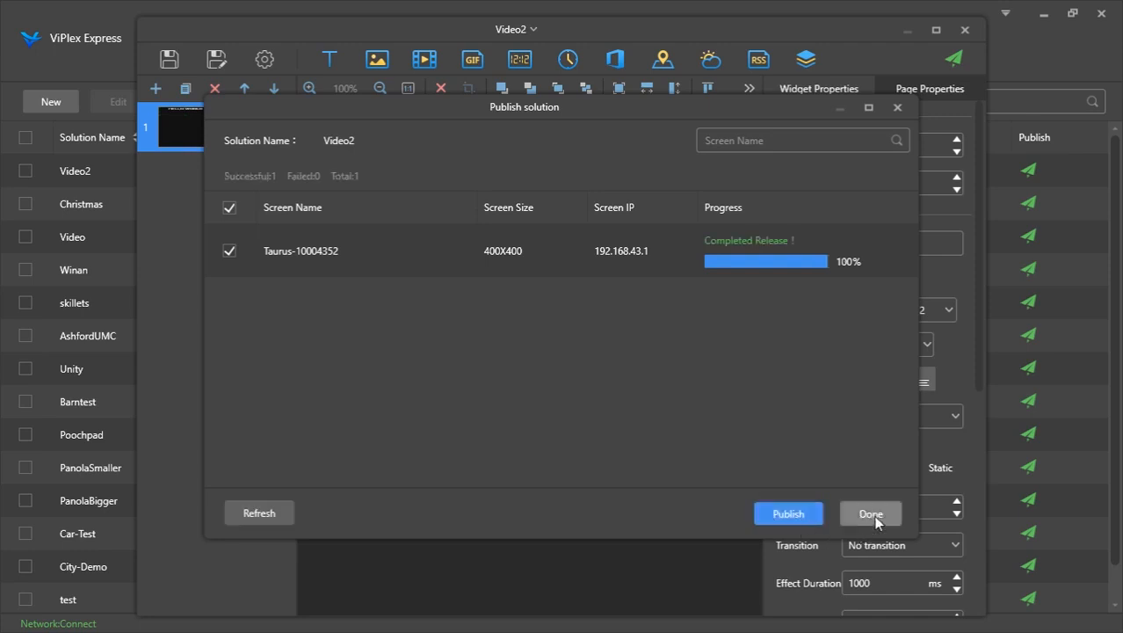
left_click(875, 518)
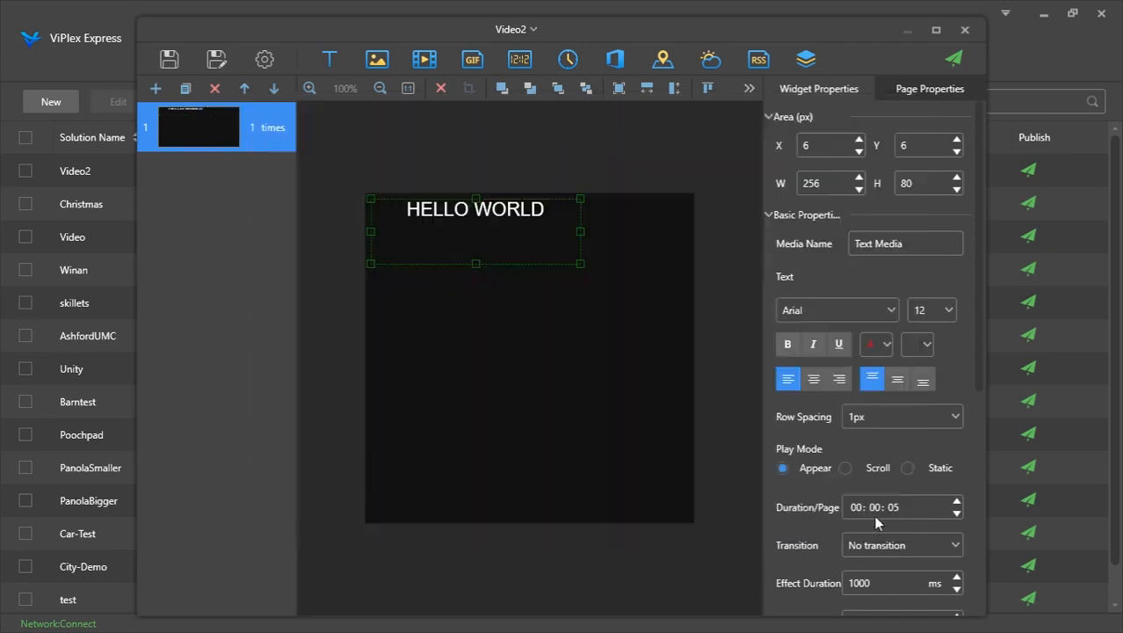
Close the editor, create a new advanced solution, and add a playback plan using the Christmas solution
left_click(965, 32)
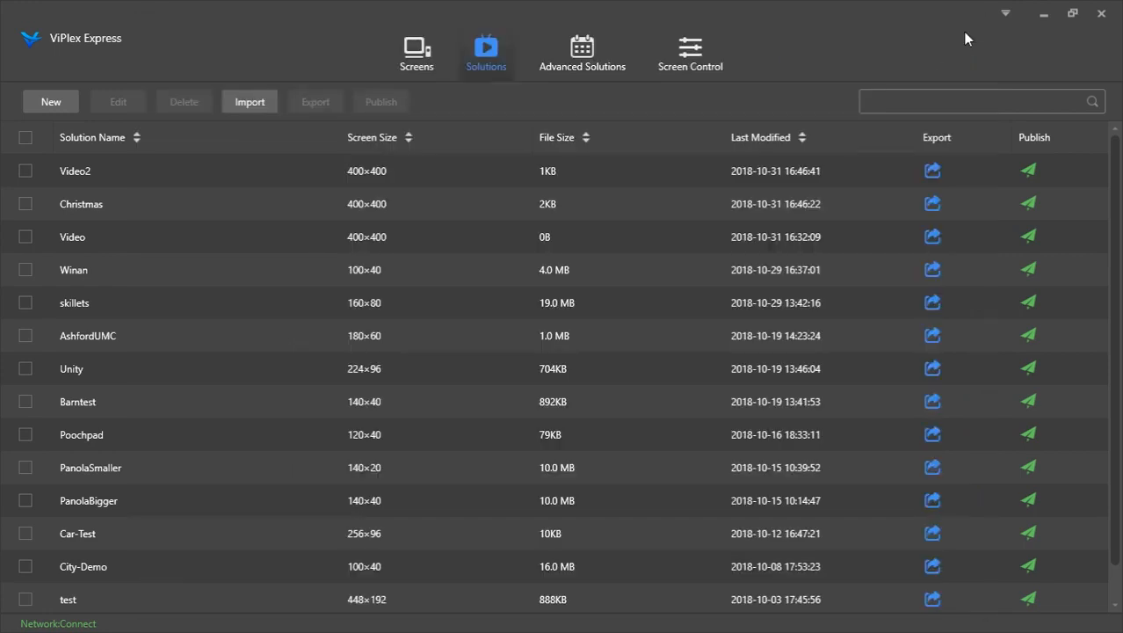
left_click(573, 56)
left_click(72, 102)
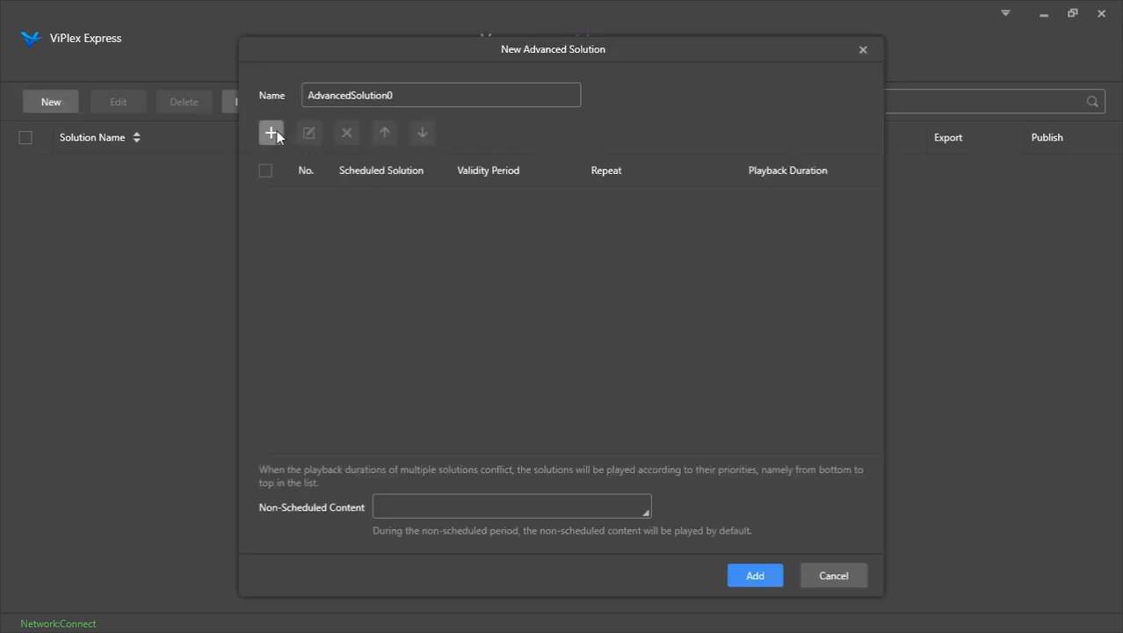
left_click(274, 133)
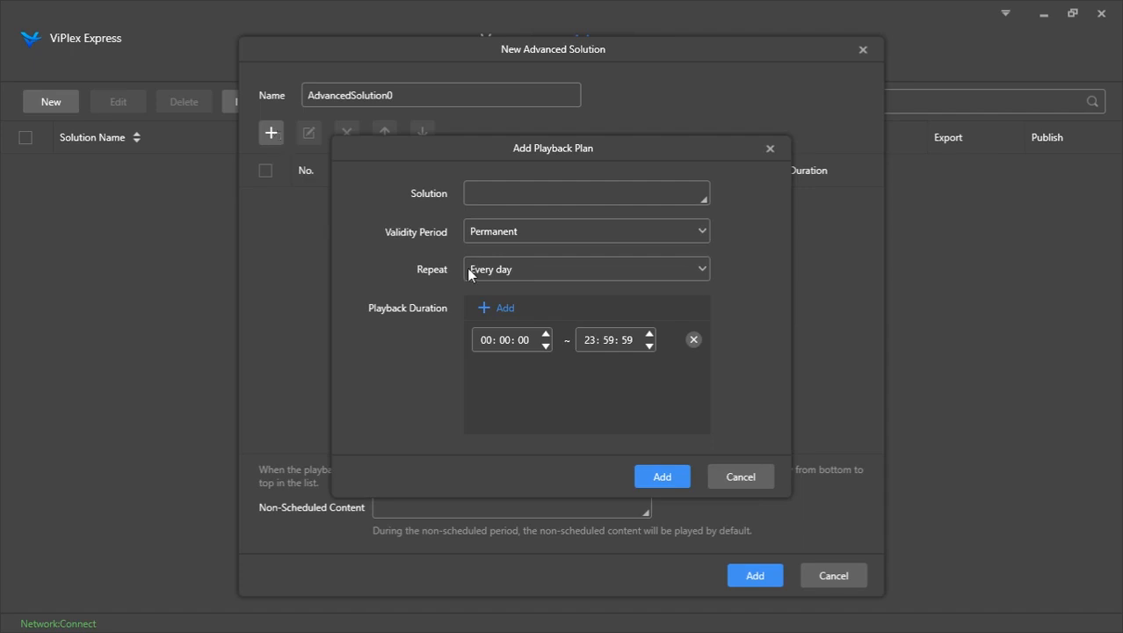
left_click(696, 204)
left_click(467, 217)
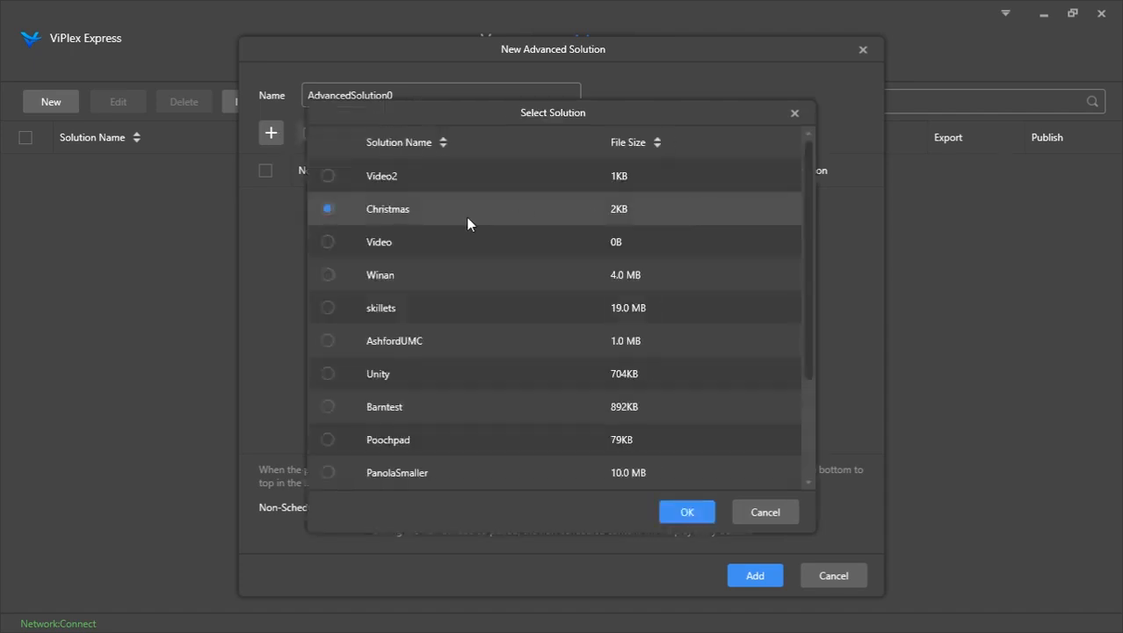
left_click(687, 511)
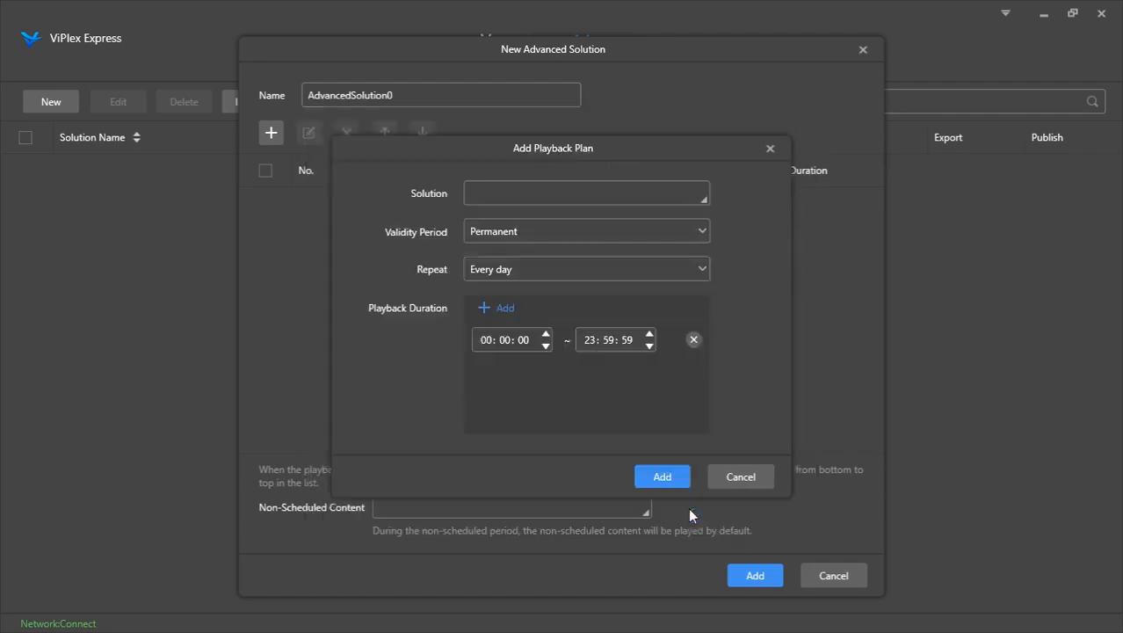
Set the plan's validity period to Custom from 12/1/2018 to 12/26/2018 and add the plan
left_click(513, 236)
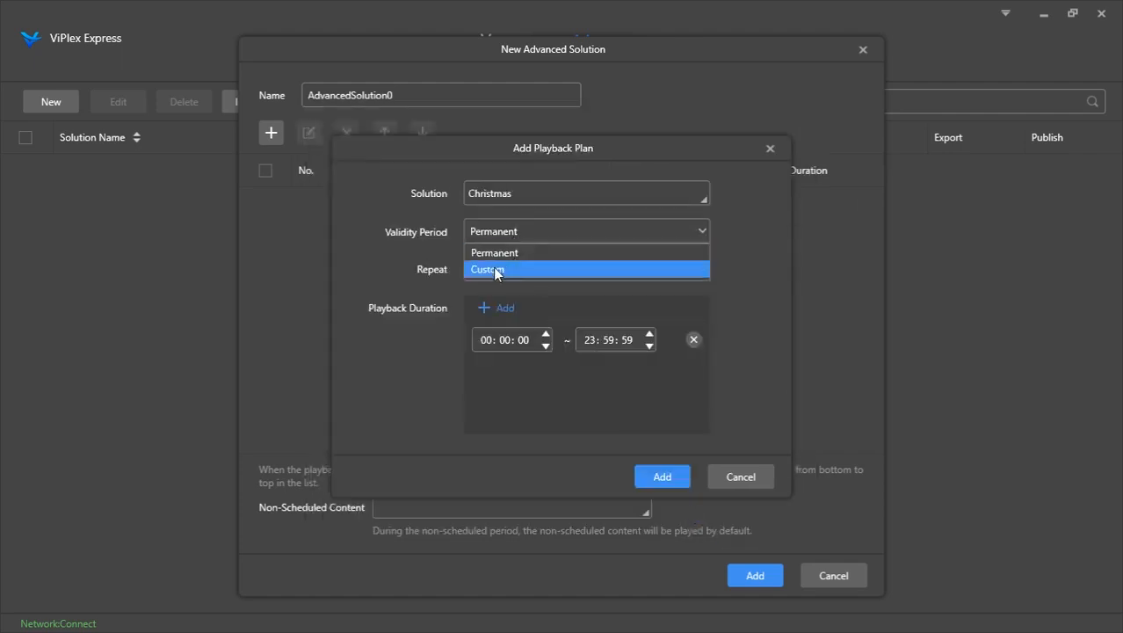
left_click(489, 270)
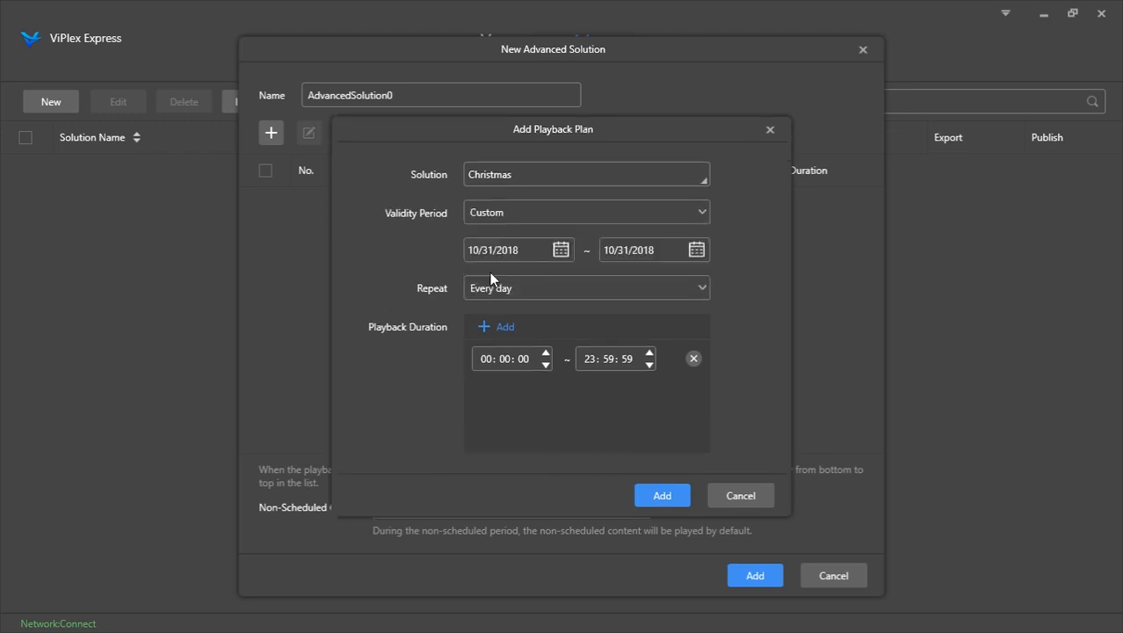
left_click(696, 250)
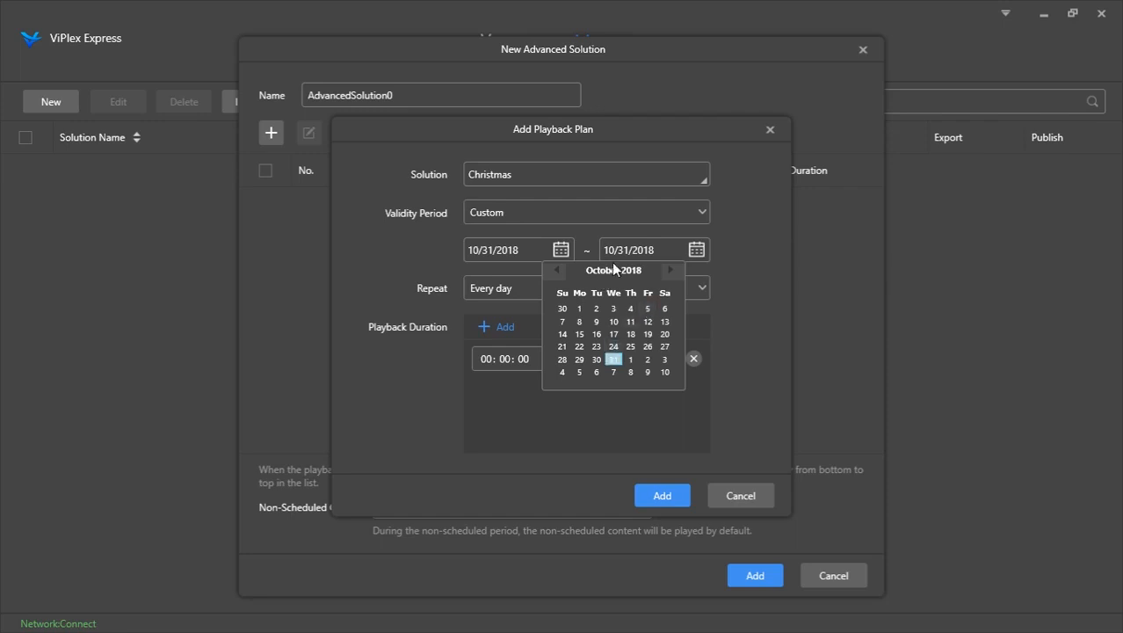
left_click(672, 270)
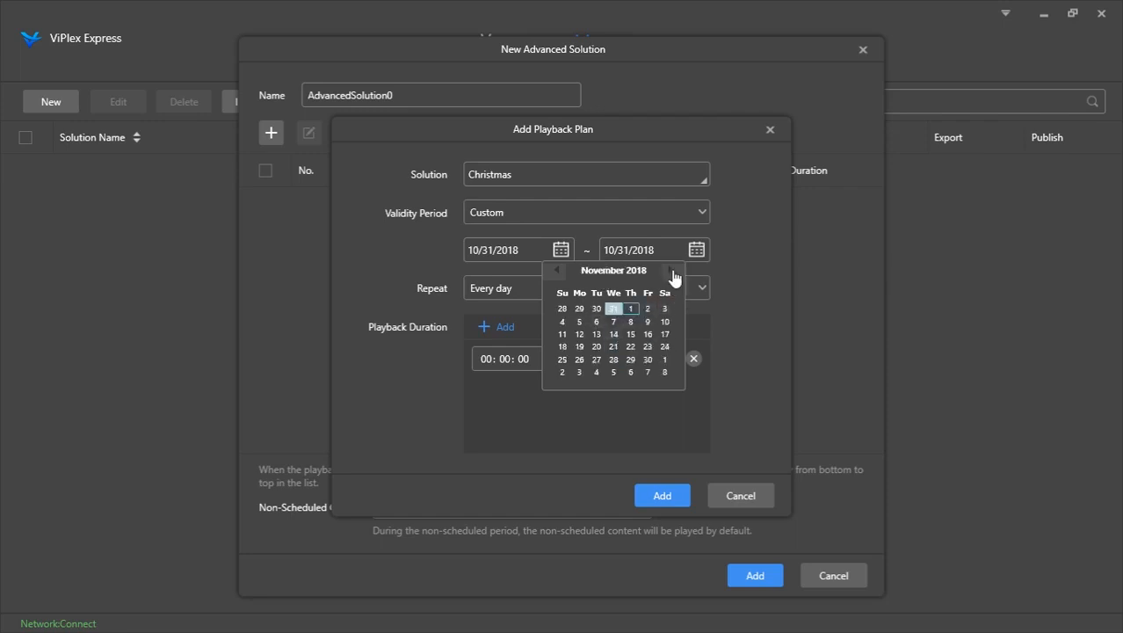
left_click(672, 271)
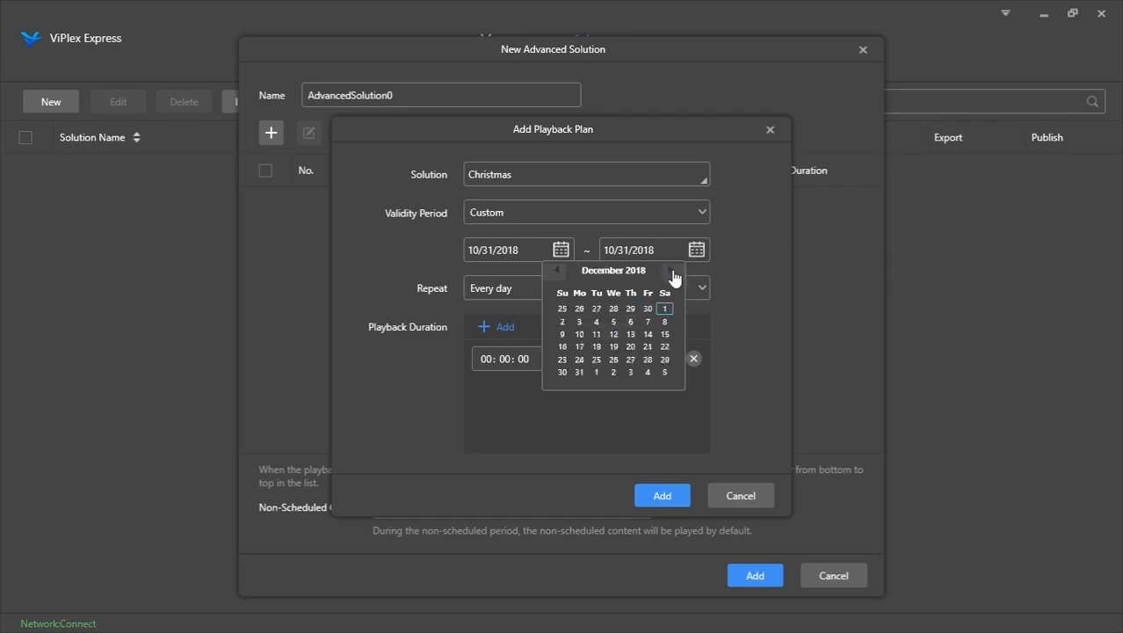
left_click(613, 360)
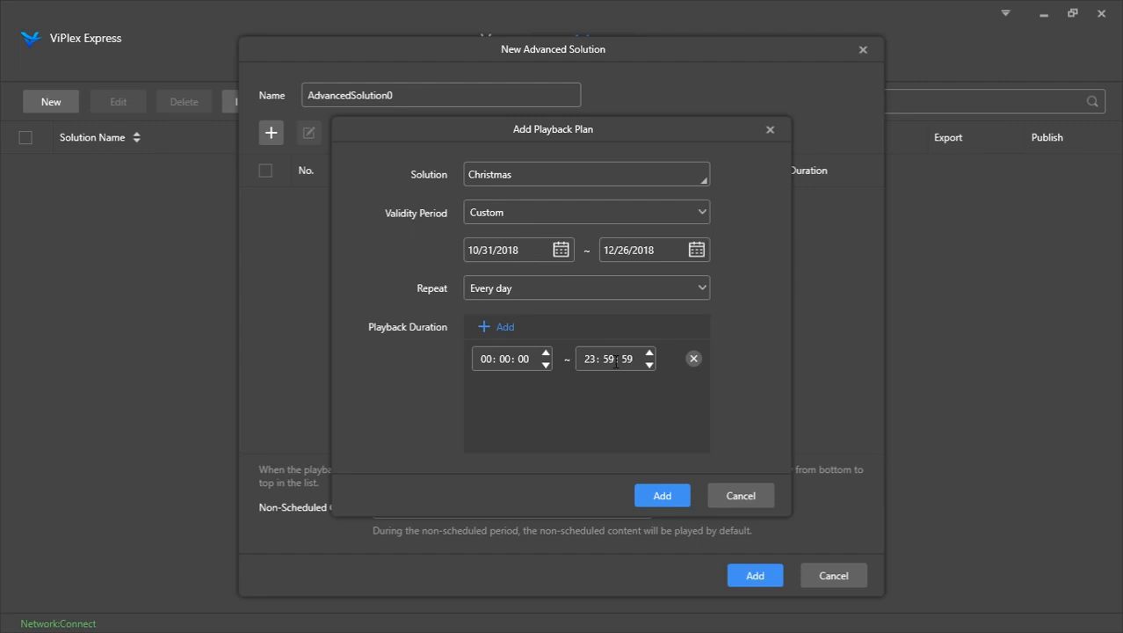
left_click(556, 256)
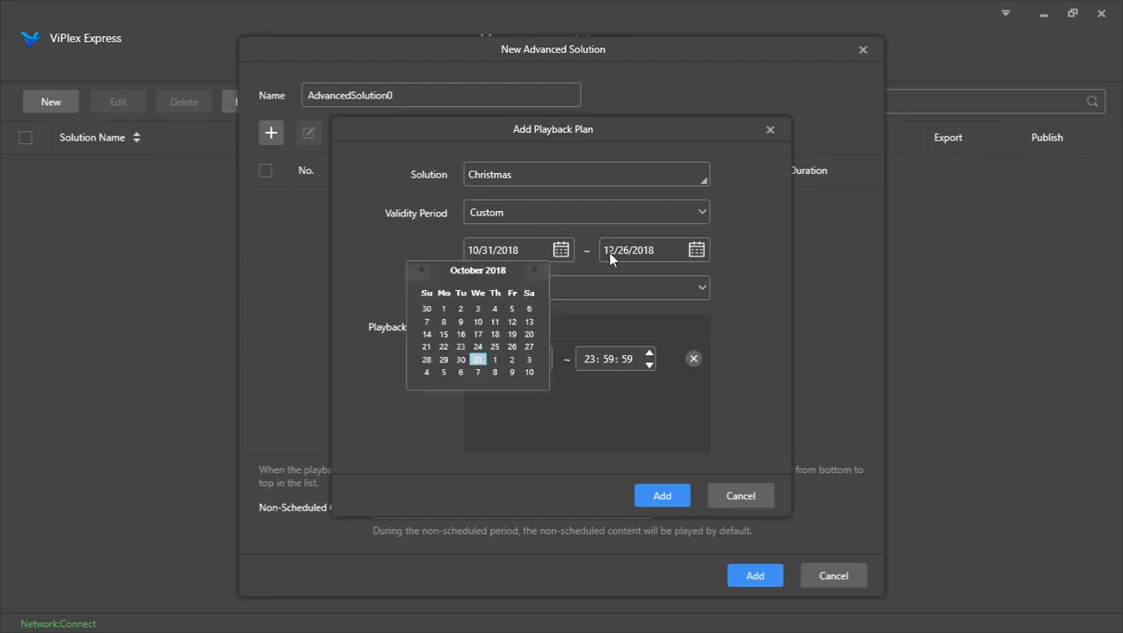
left_click(531, 271)
left_click(533, 271)
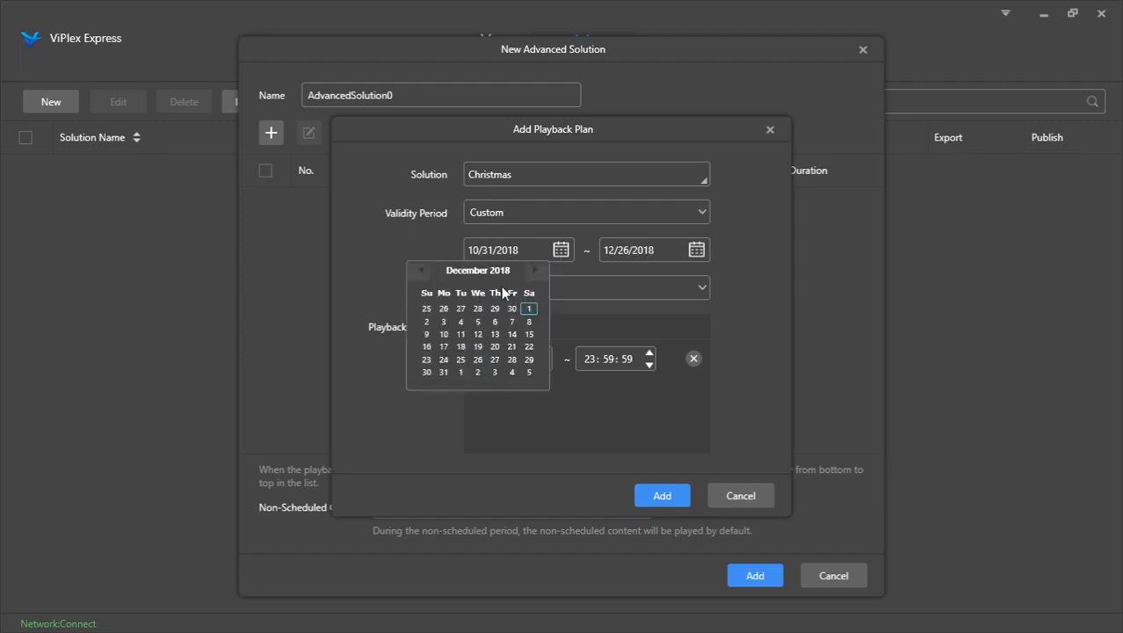
left_click(529, 309)
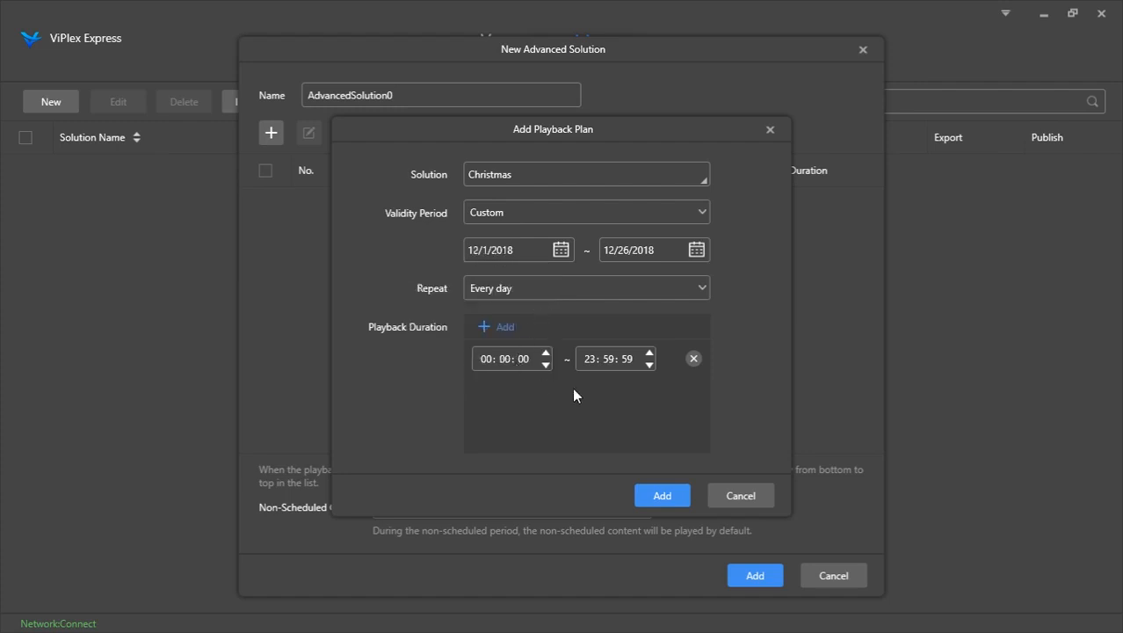
left_click(665, 497)
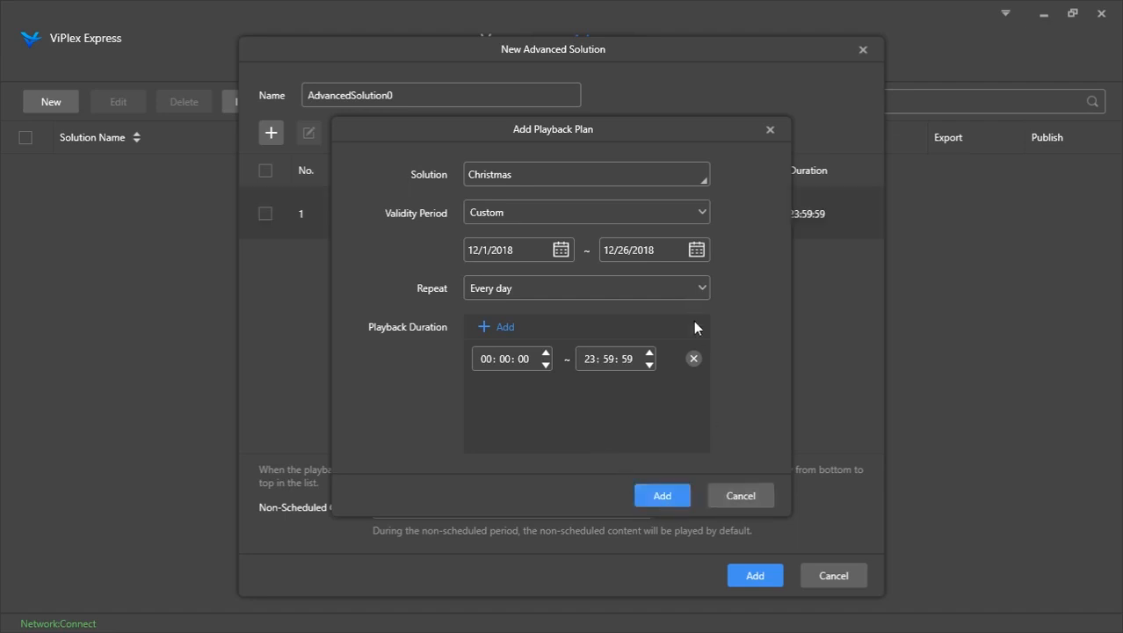
Change the new playback plan's solution to Video
left_click(574, 185)
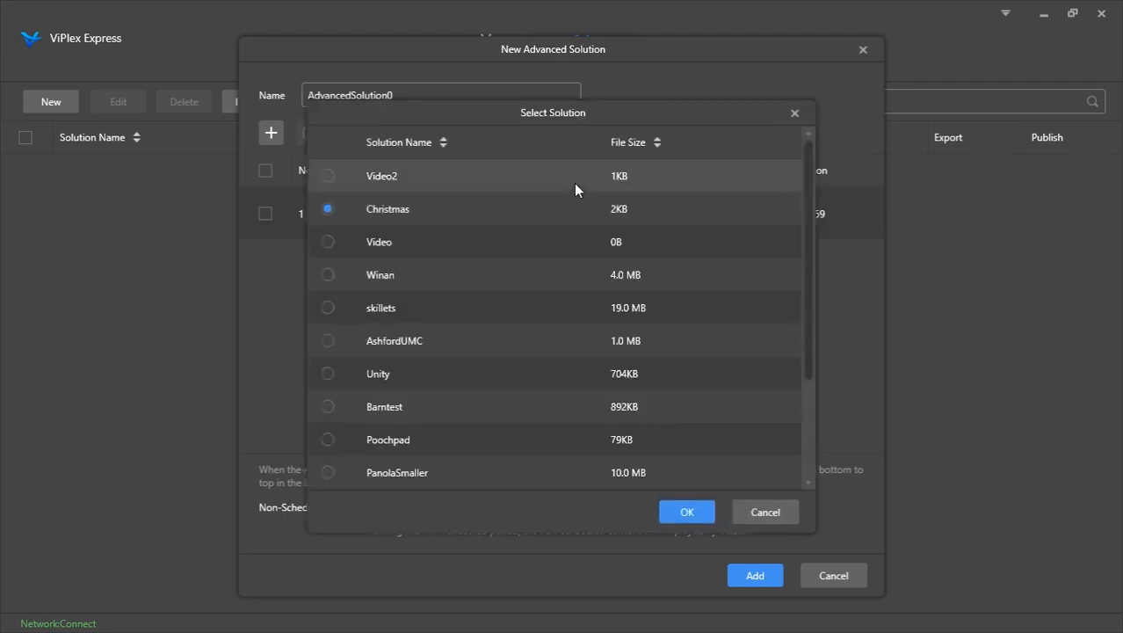
left_click(478, 247)
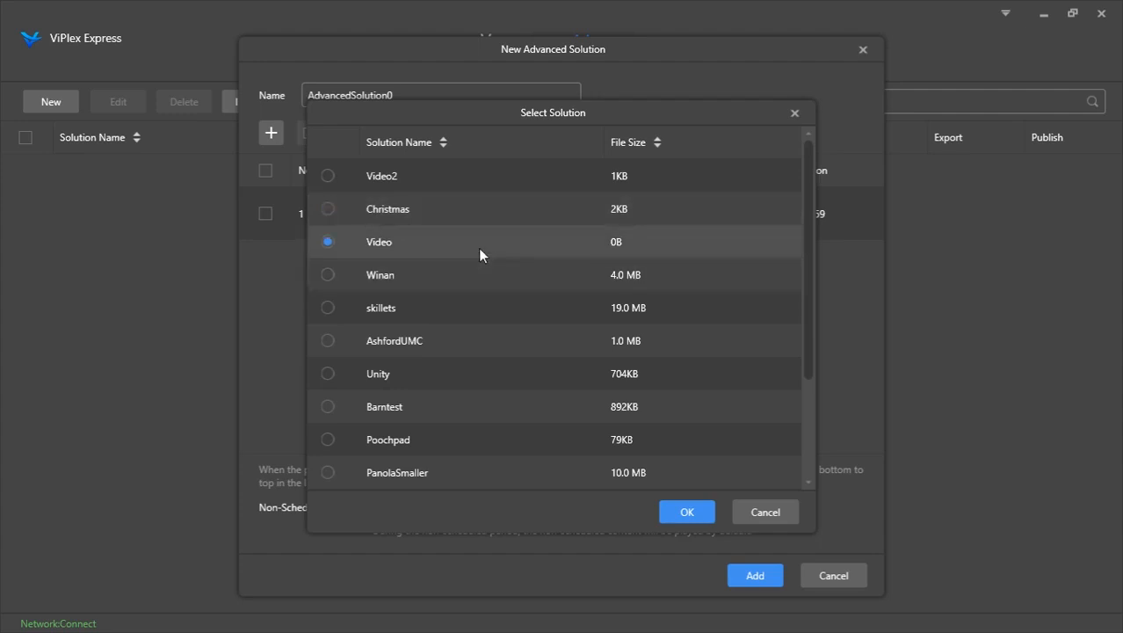
left_click(698, 513)
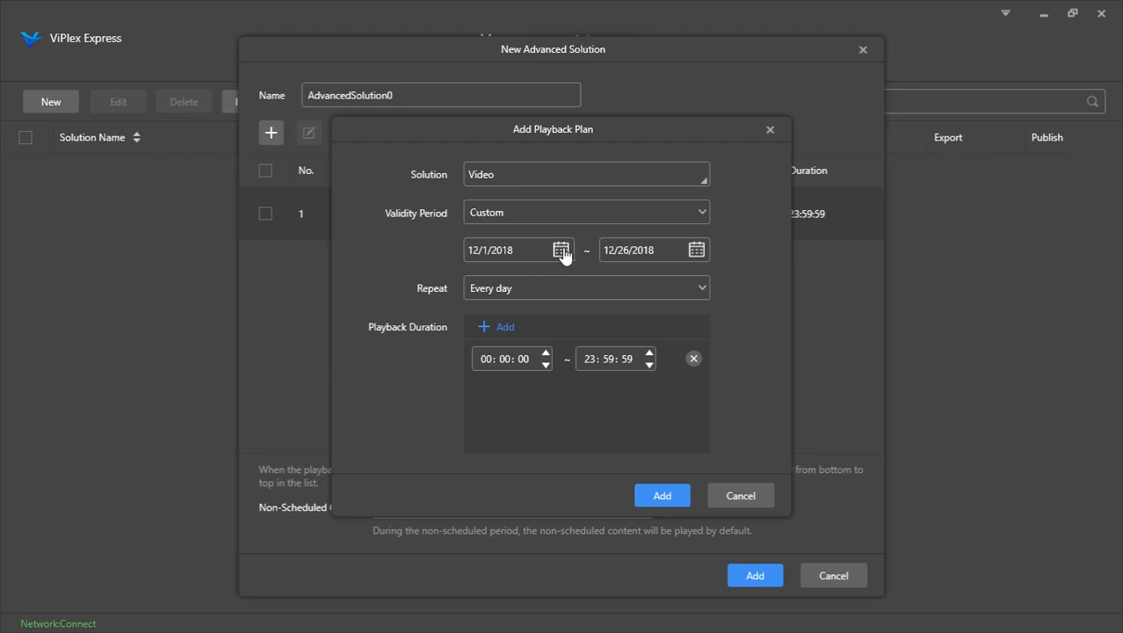
Set the plan's custom validity period from 12/26/2018 to 1/3/2019, add the plan, and close the playback plan dialog
left_click(695, 255)
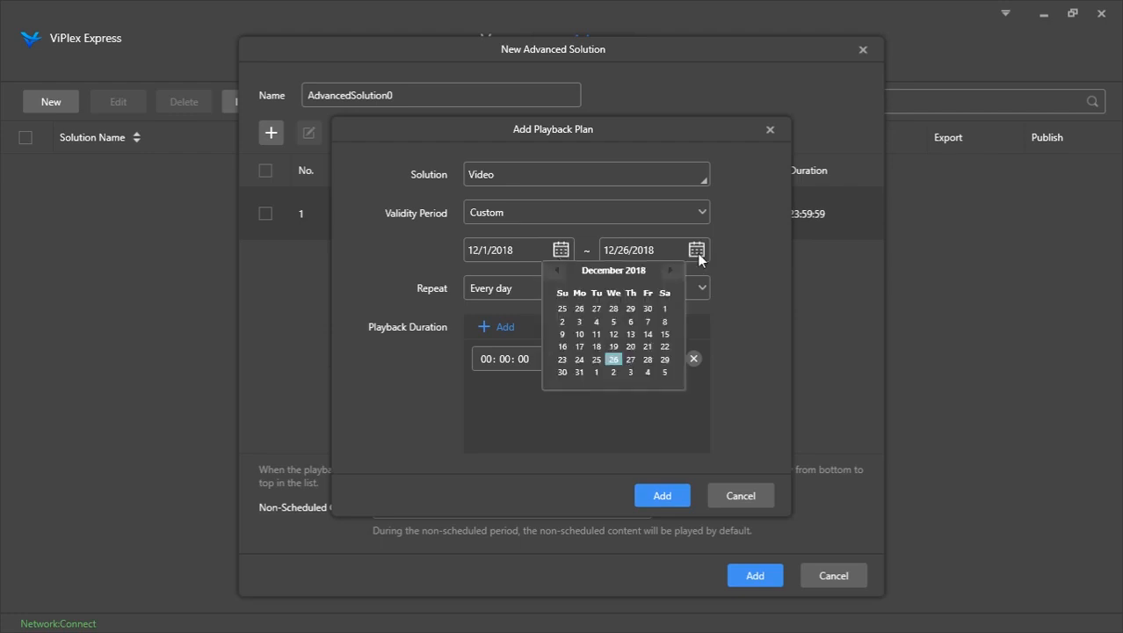
left_click(671, 273)
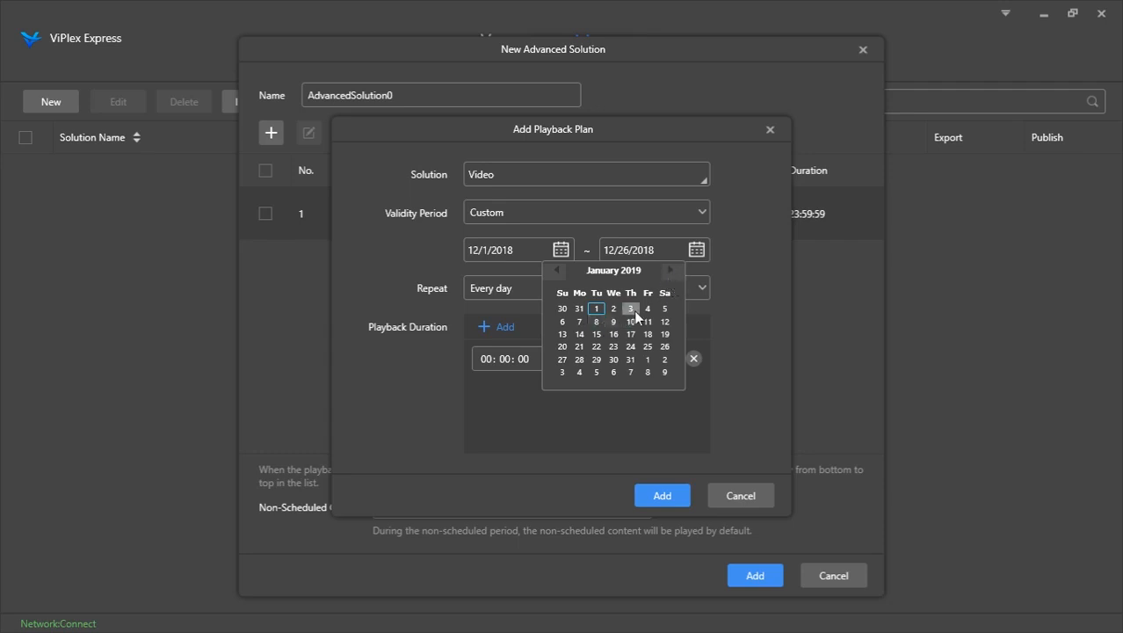
left_click(631, 309)
left_click(560, 249)
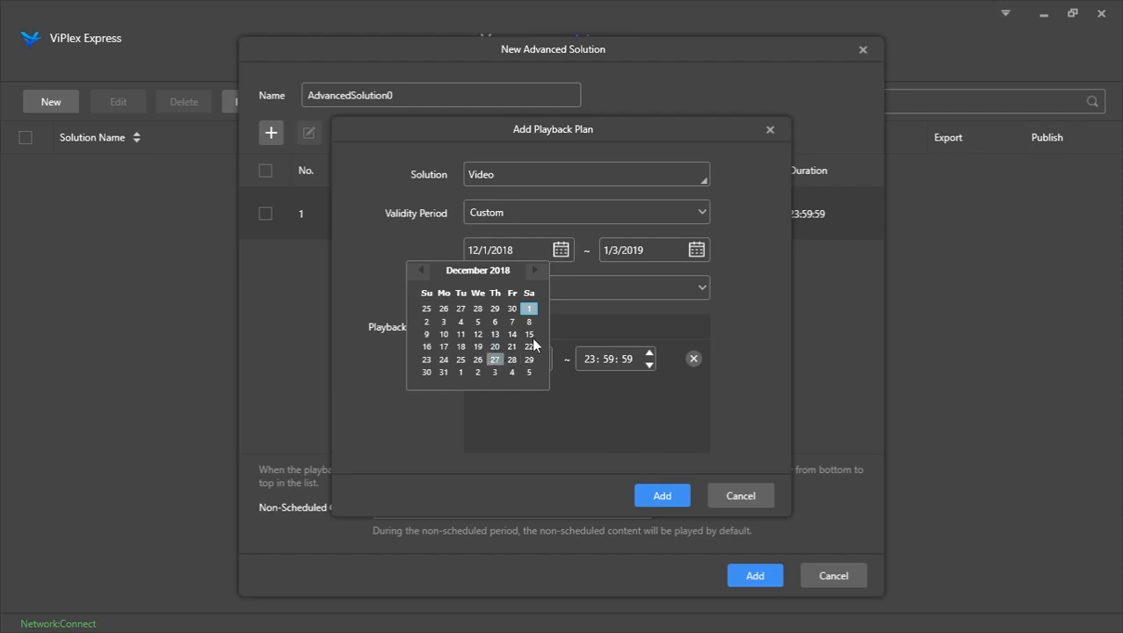
left_click(478, 359)
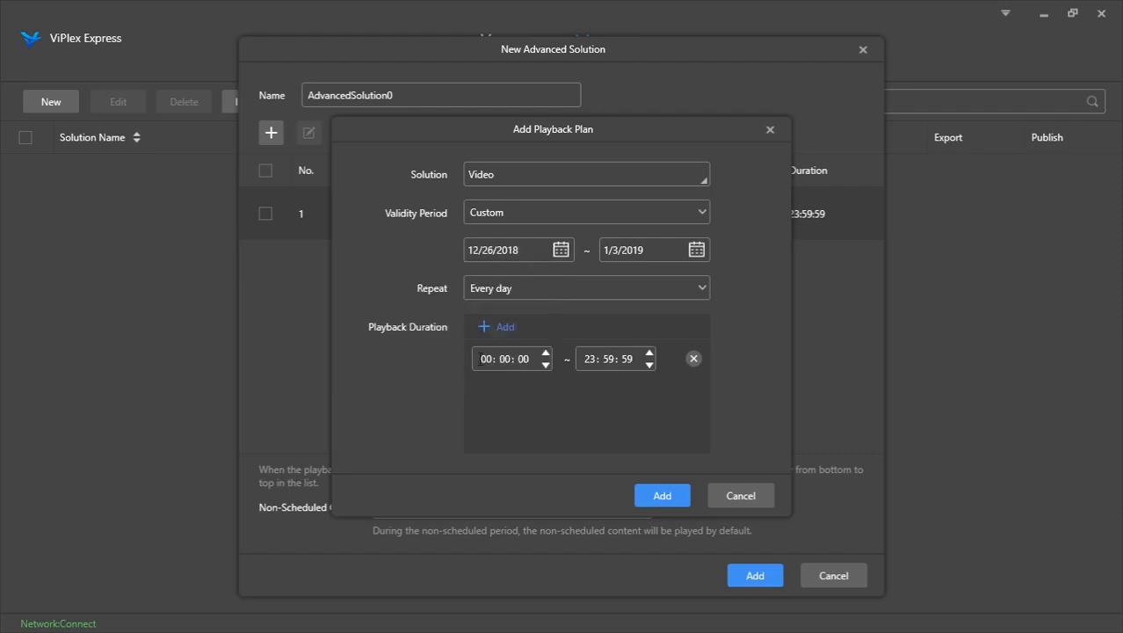
left_click(661, 495)
left_click(771, 130)
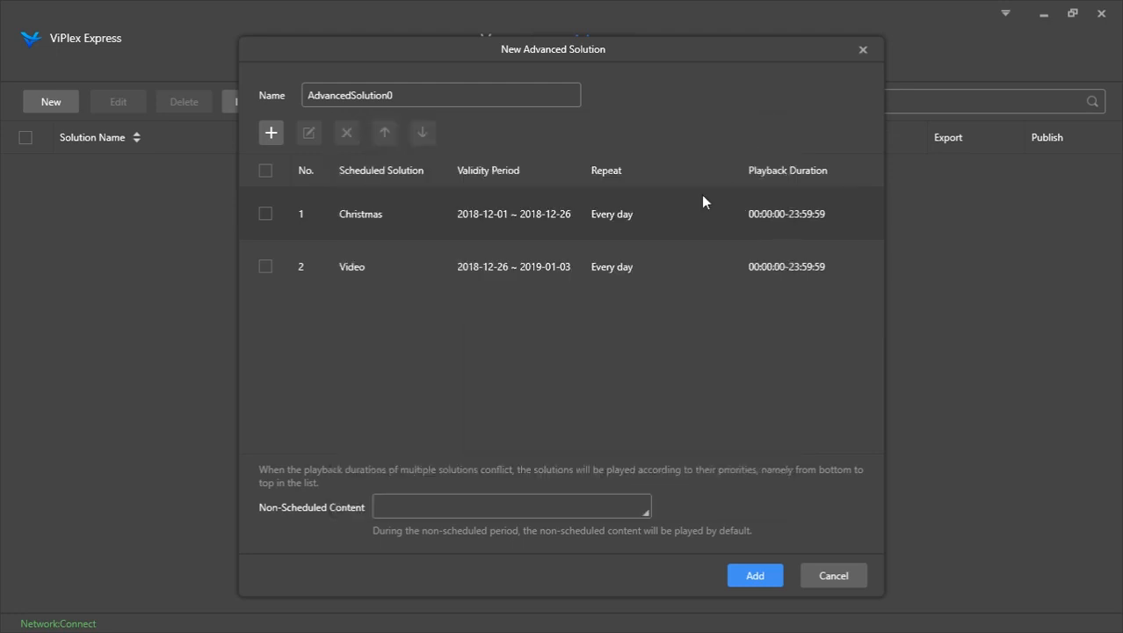
Try to set Video2 as the advanced solution's non-scheduled content
left_click(555, 508)
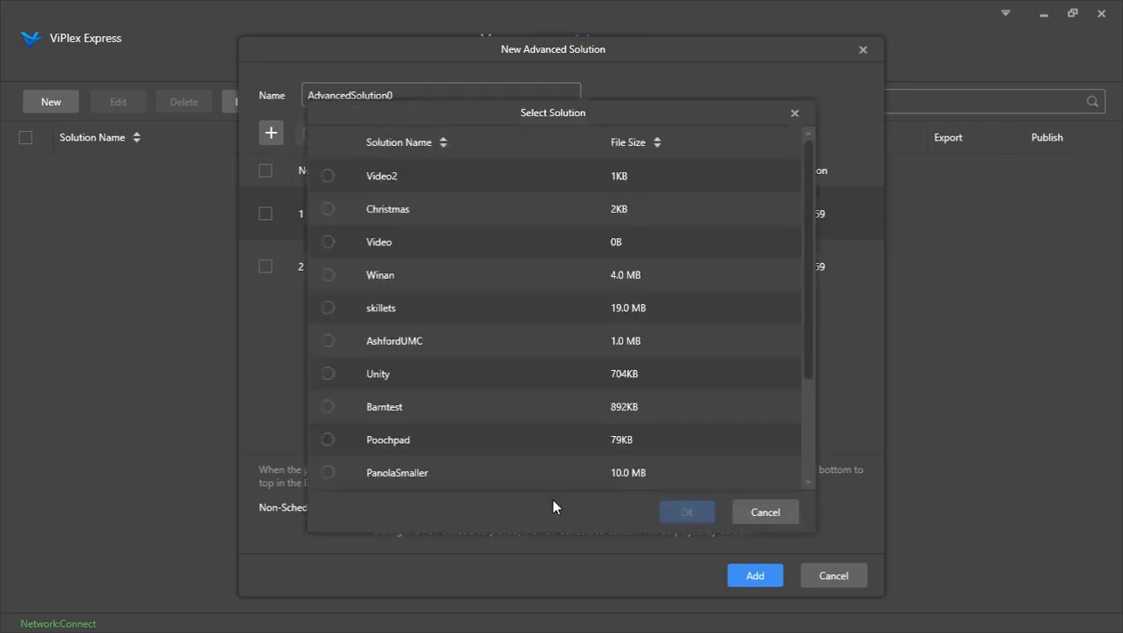
left_click(503, 183)
left_click(707, 519)
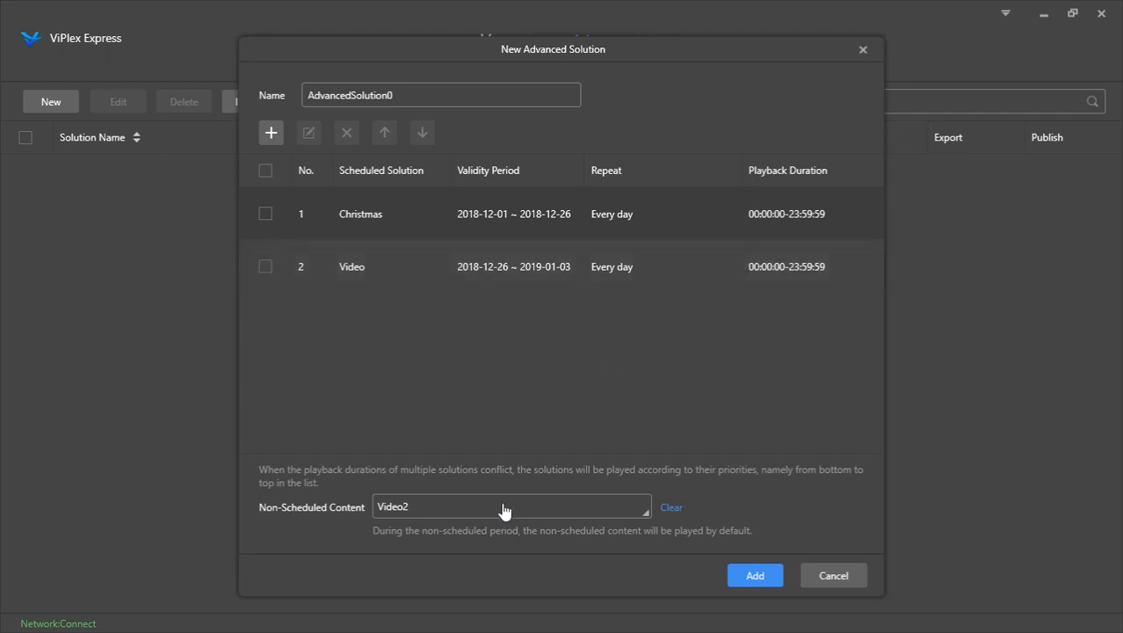
Add the advanced solution, then select AdvancedSolution0 and publish it to the screen
left_click(772, 576)
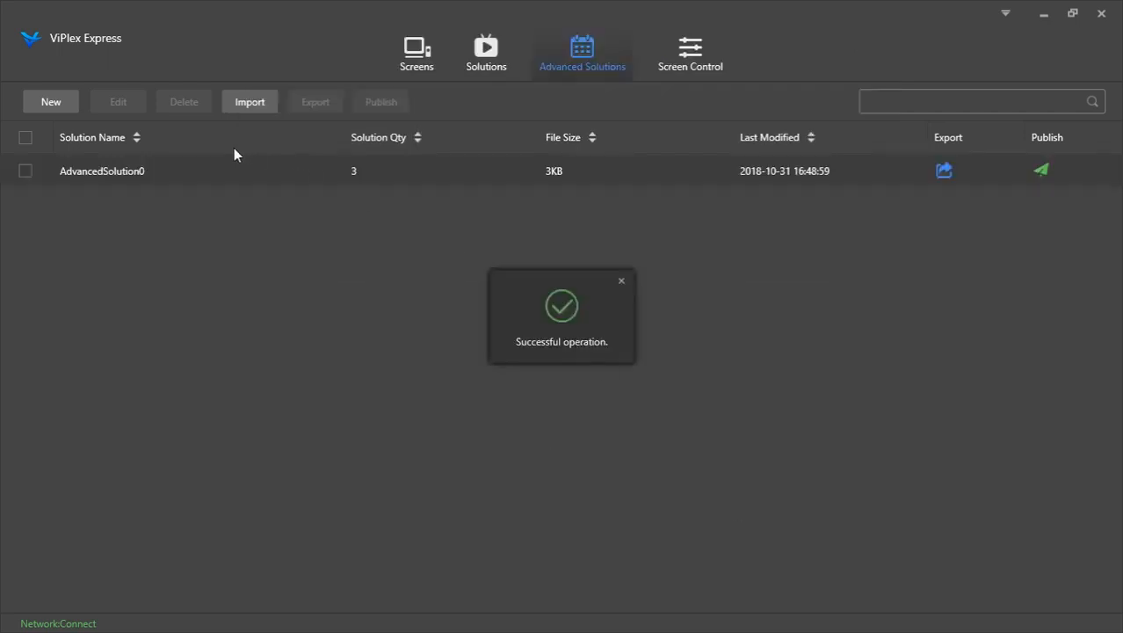
left_click(265, 177)
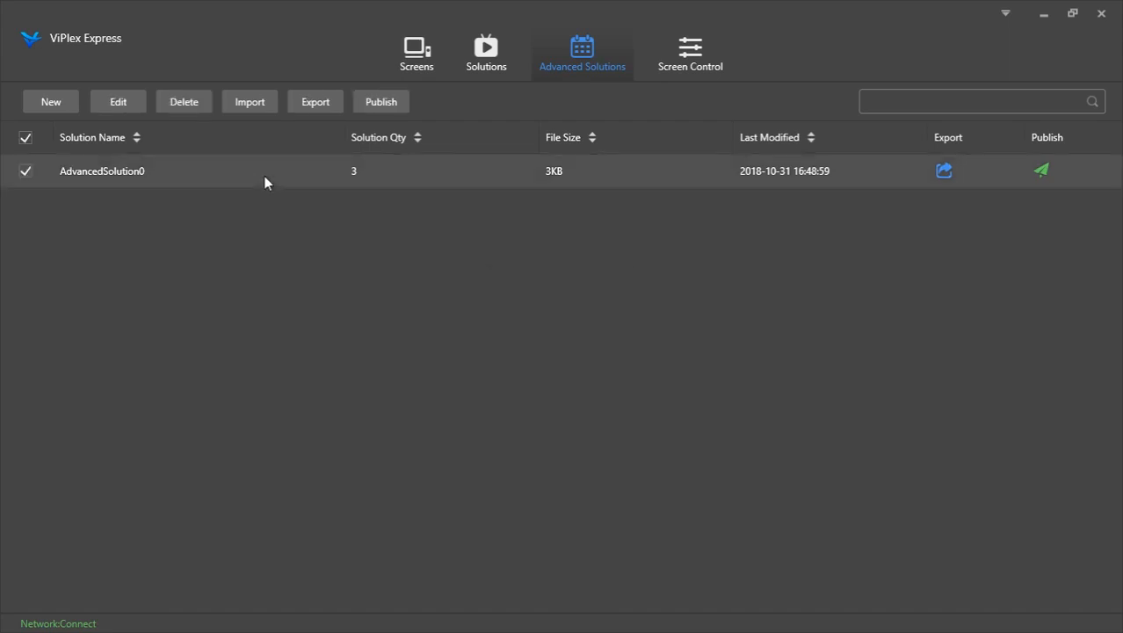
left_click(1041, 170)
left_click(700, 306)
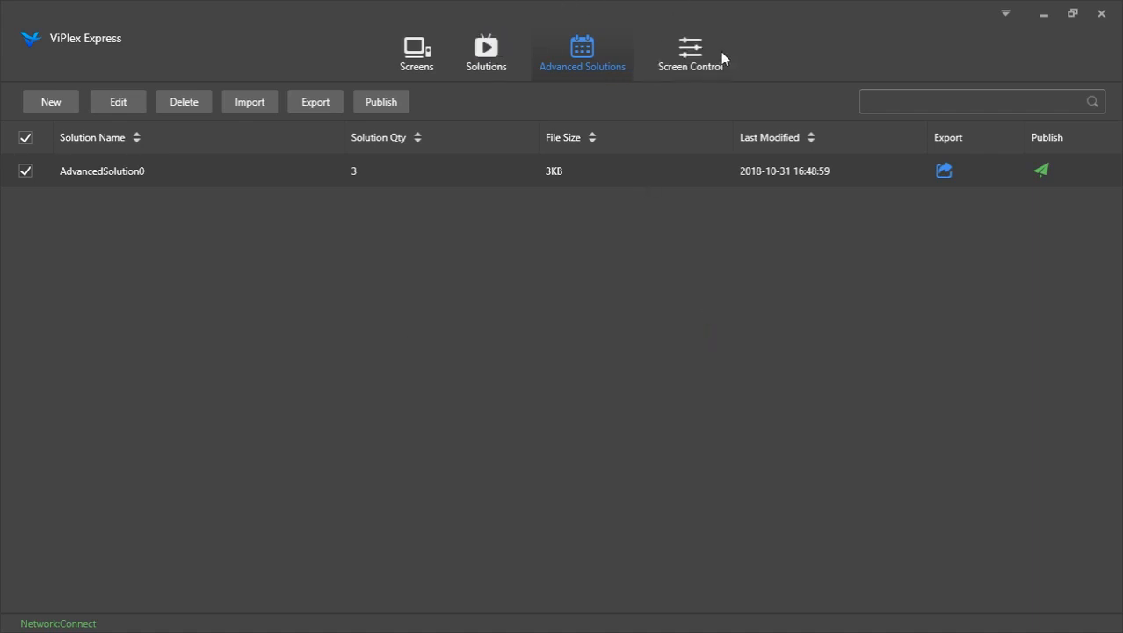
Open Time synchronization management under screen control to view the screen's time settings and close it
left_click(692, 53)
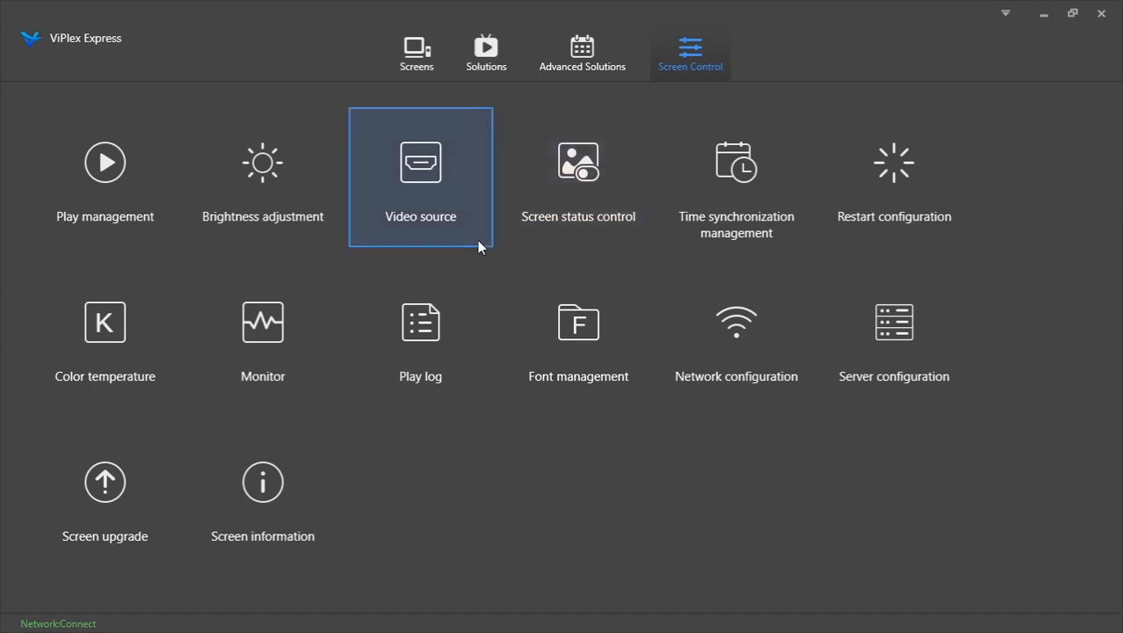
left_click(687, 222)
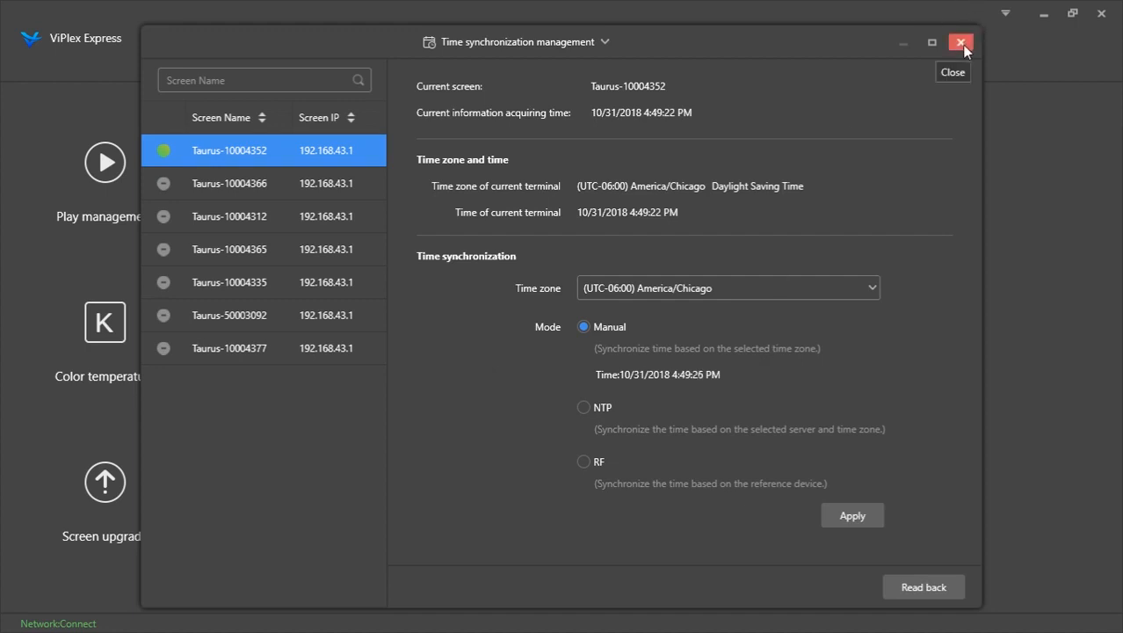
left_click(961, 44)
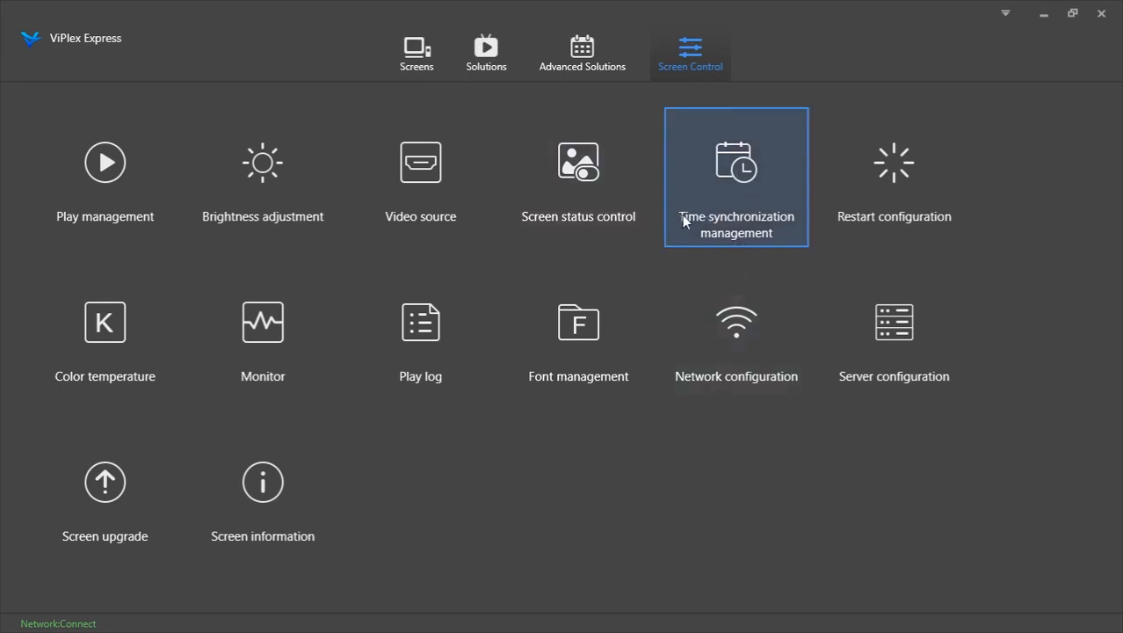
Open Restart configuration and view the new restart-time rule dialog without adding a rule, then close it
left_click(878, 204)
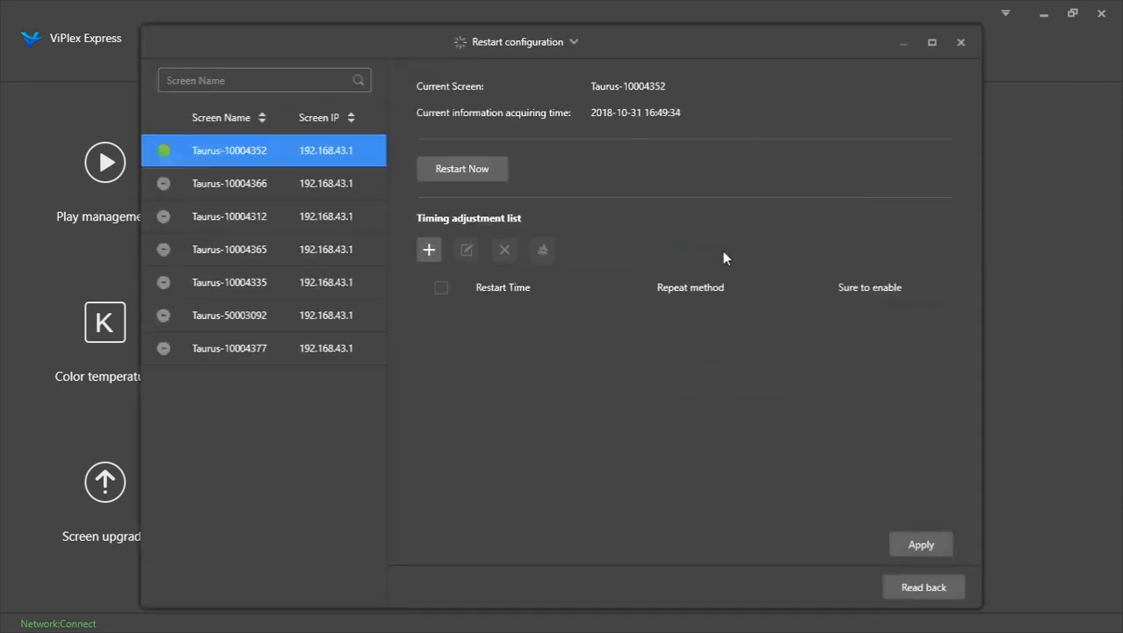
left_click(427, 249)
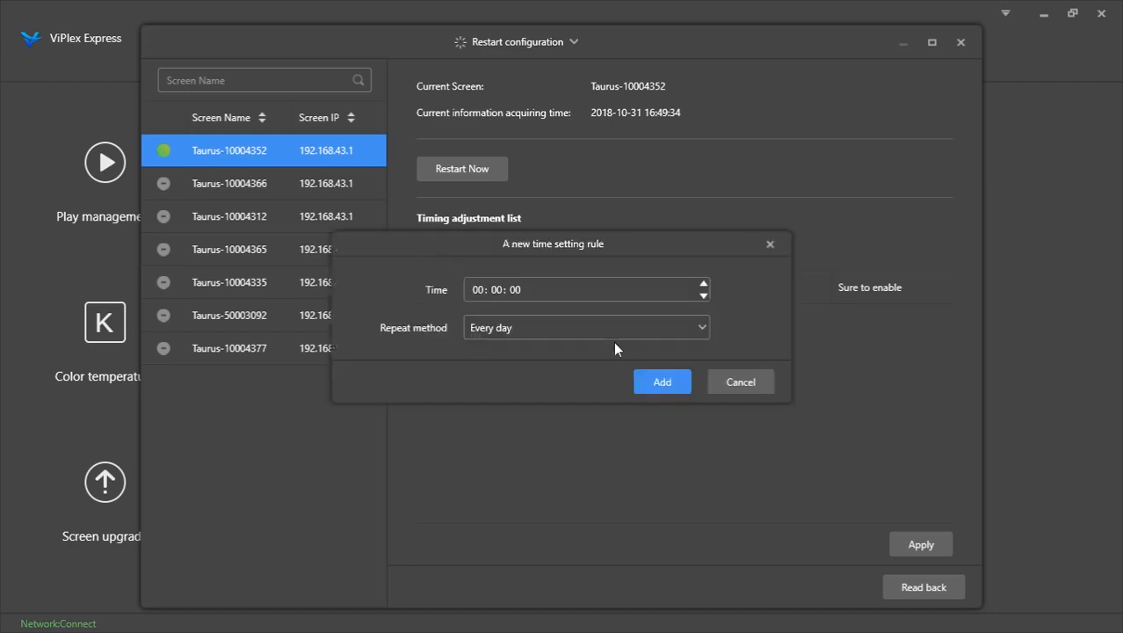
left_click(743, 382)
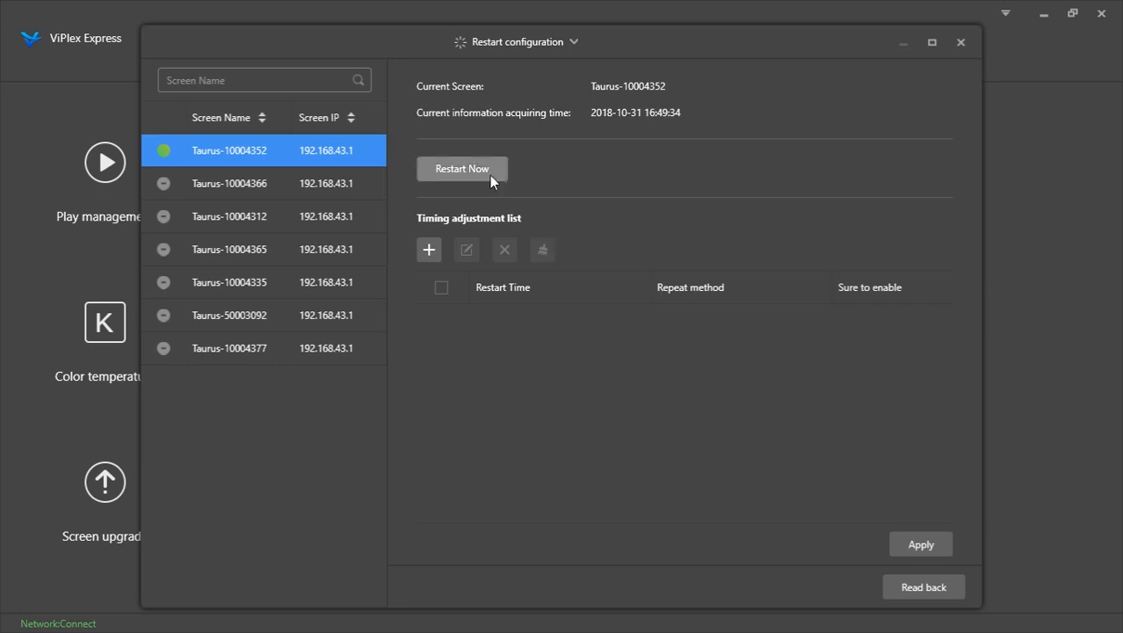
left_click(960, 43)
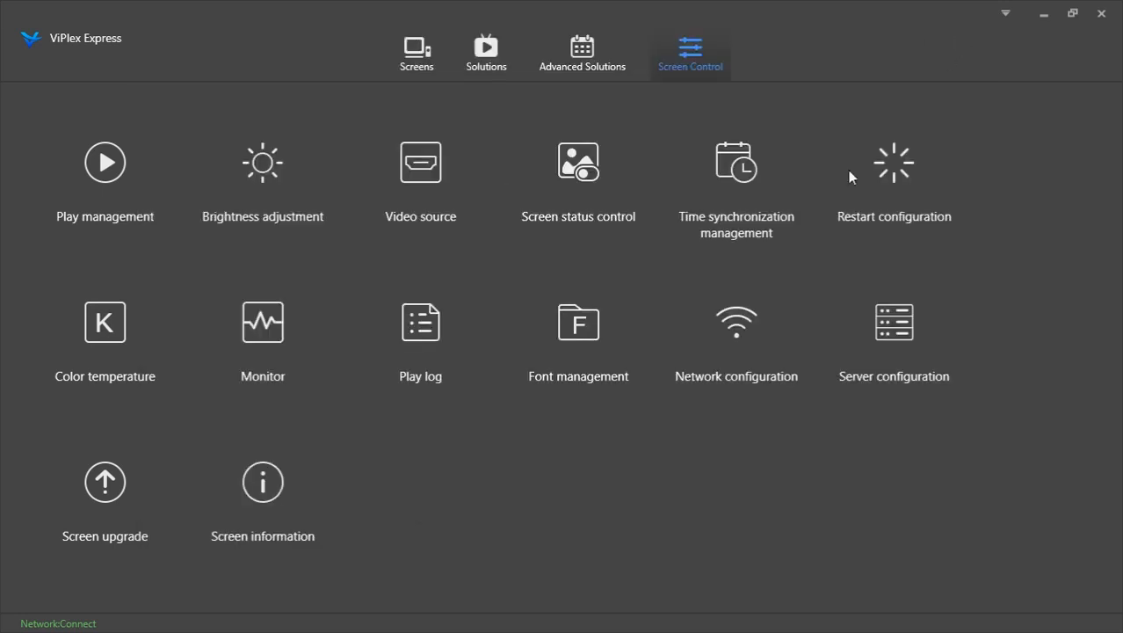
Open the Play log and Monitor pages for the screen to view their information, closing each
left_click(424, 377)
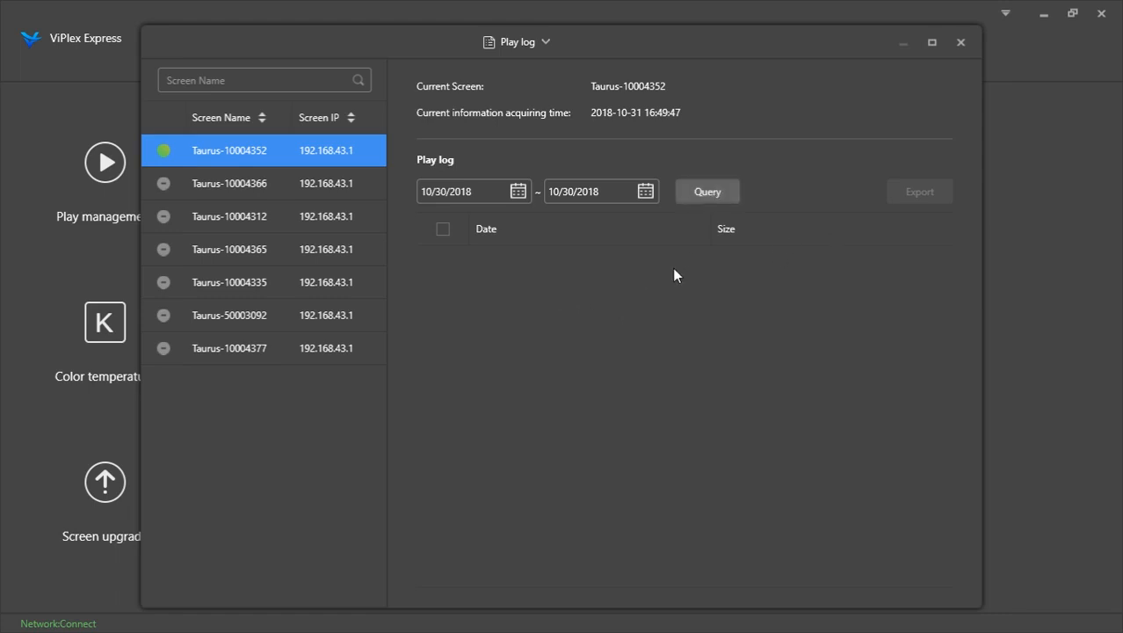
left_click(961, 43)
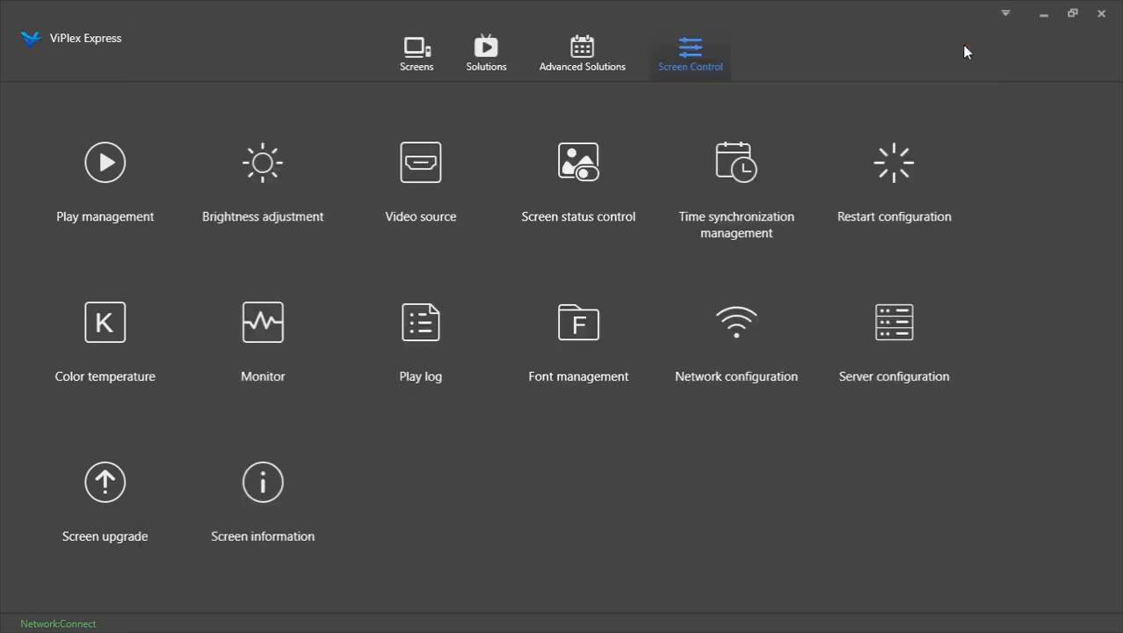
left_click(278, 352)
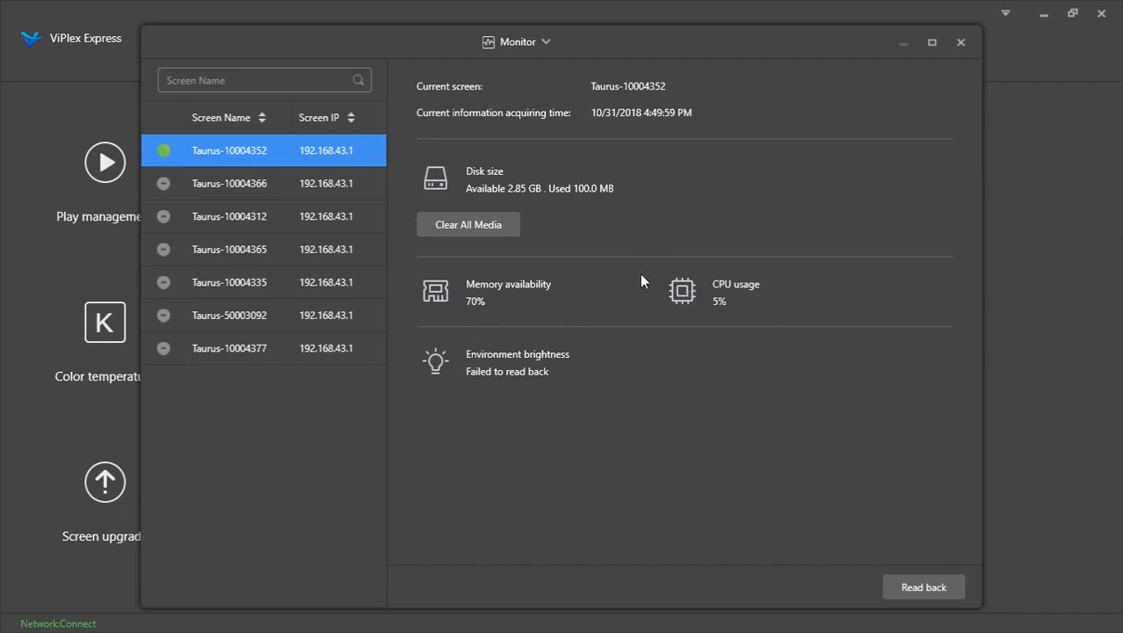
left_click(960, 42)
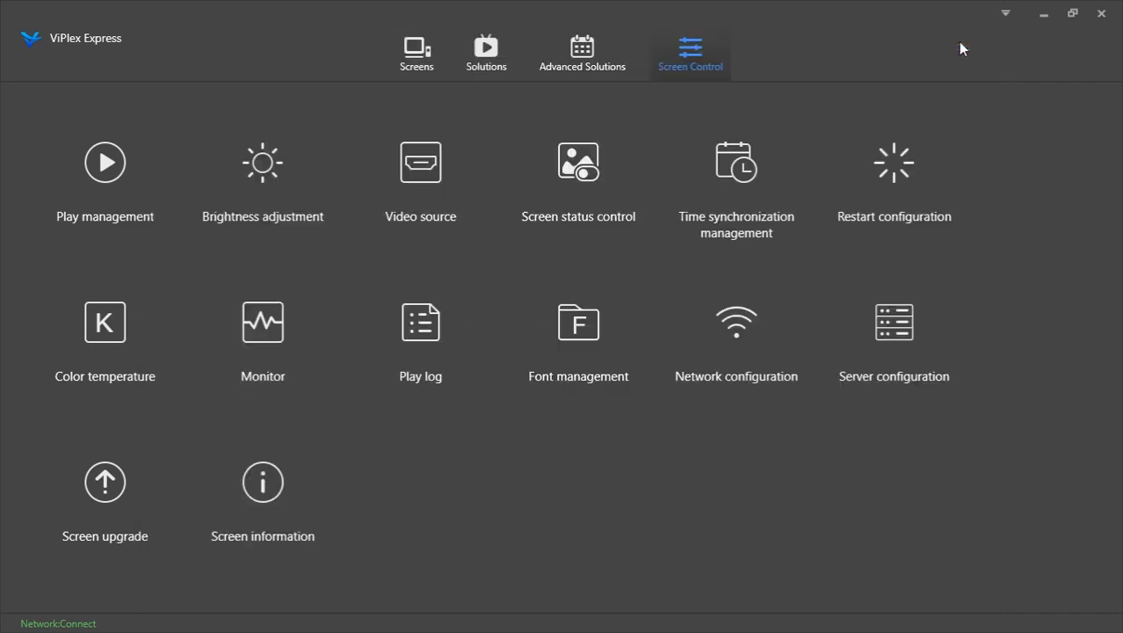
Open the Color temperature page for the screen to view its options and close it
left_click(88, 338)
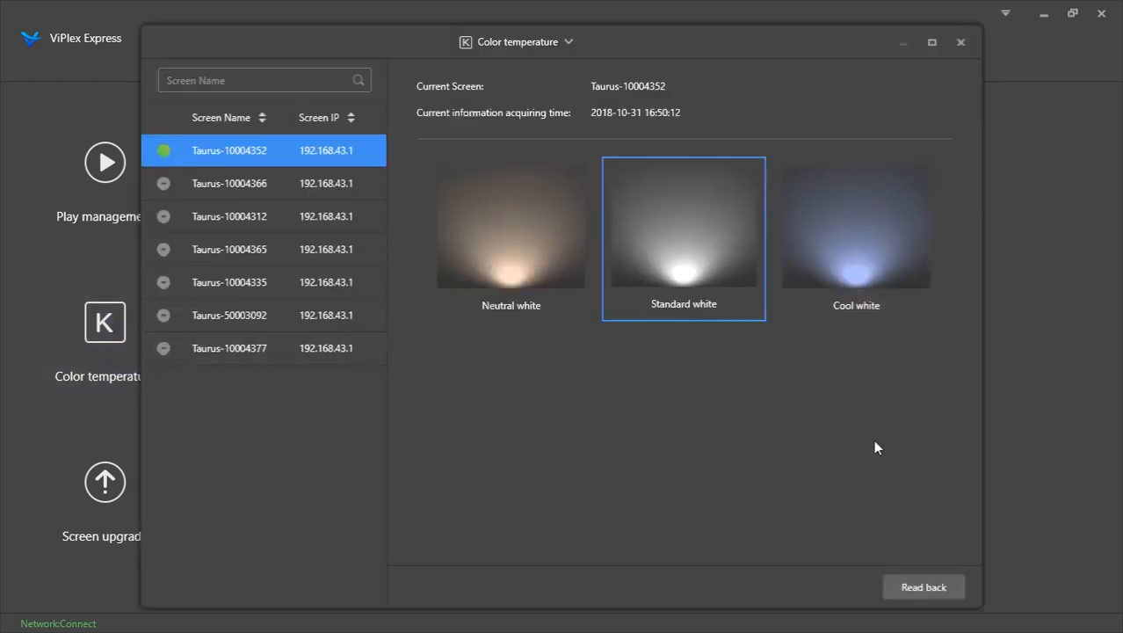
left_click(960, 47)
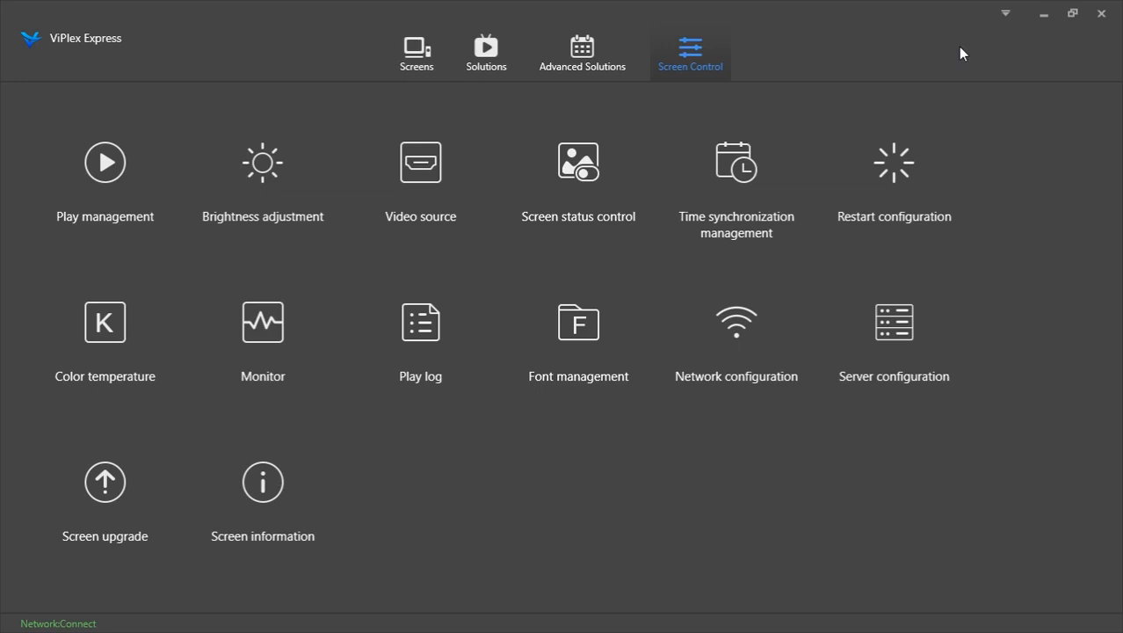
Try adding a timed Normal rule with Custom repeat in Screen status control Timing mode, cancelling the dialog
left_click(588, 168)
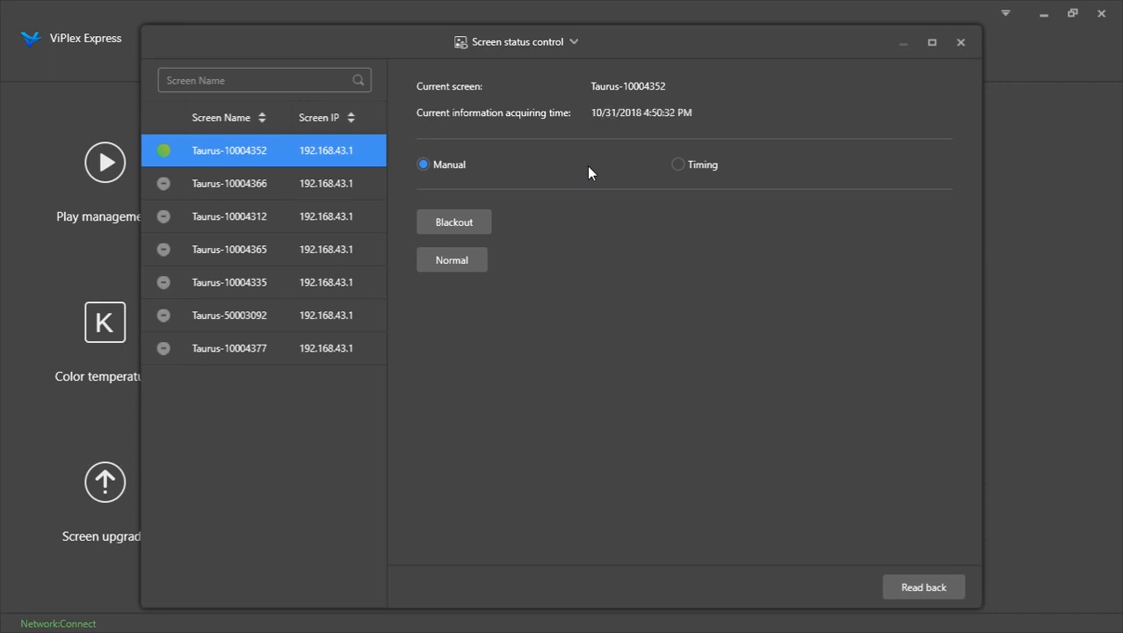
left_click(677, 165)
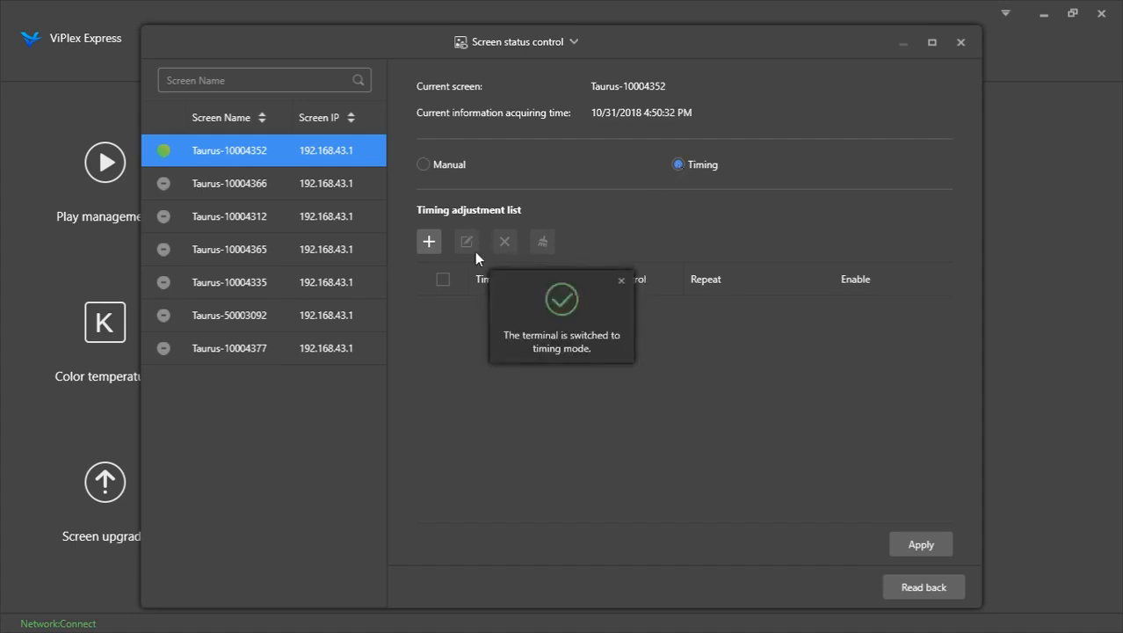
left_click(429, 242)
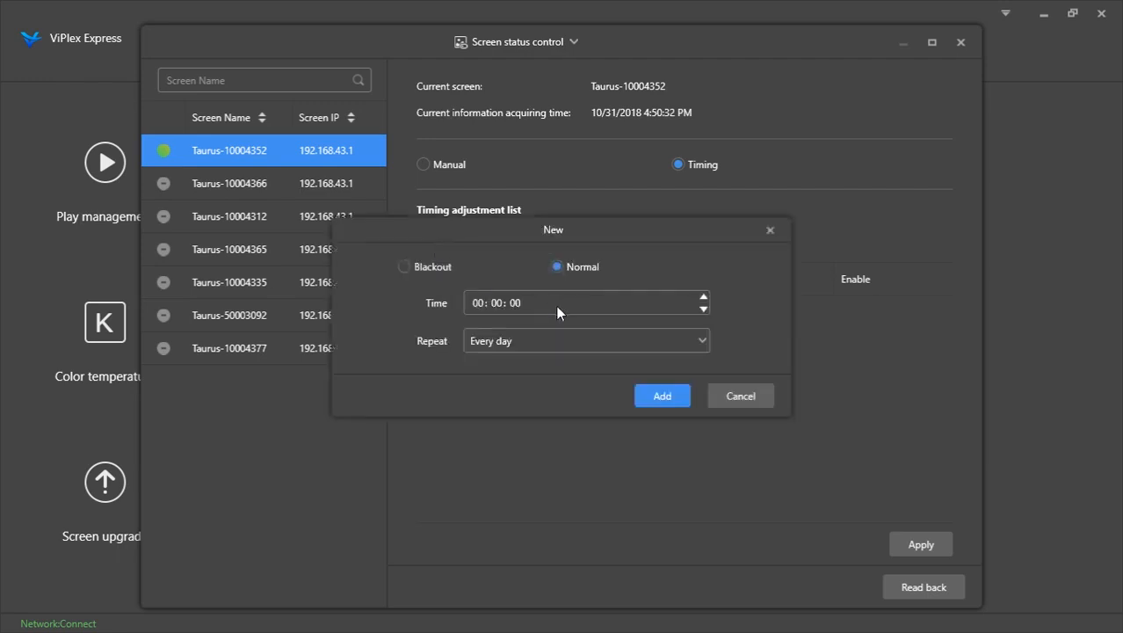
left_click(592, 342)
left_click(592, 342)
left_click(592, 342)
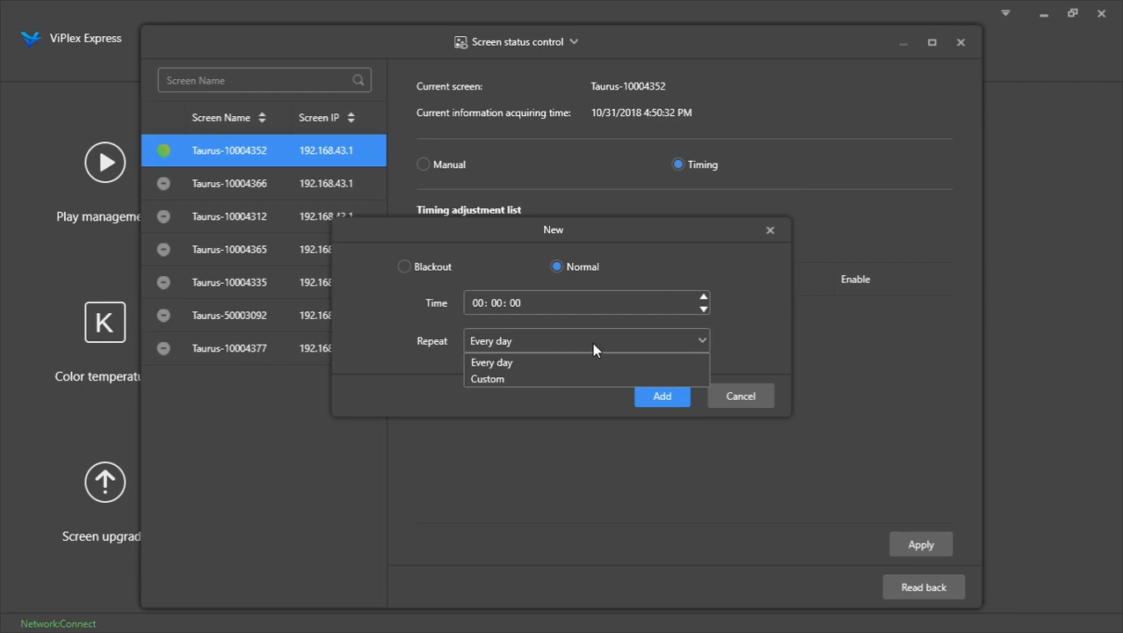
left_click(560, 383)
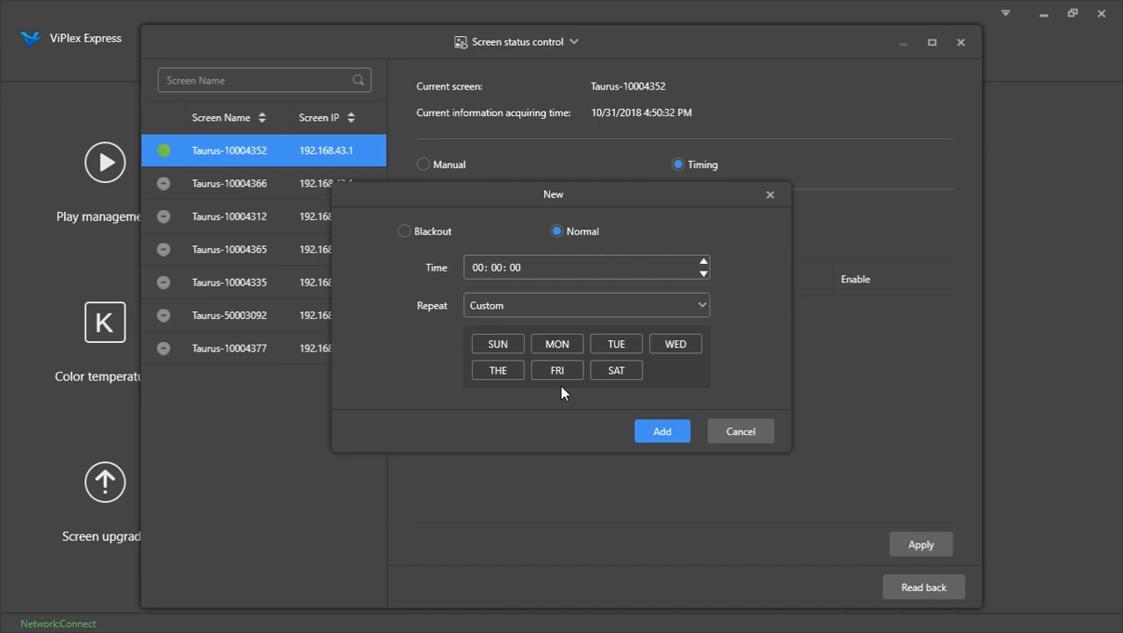
left_click(740, 431)
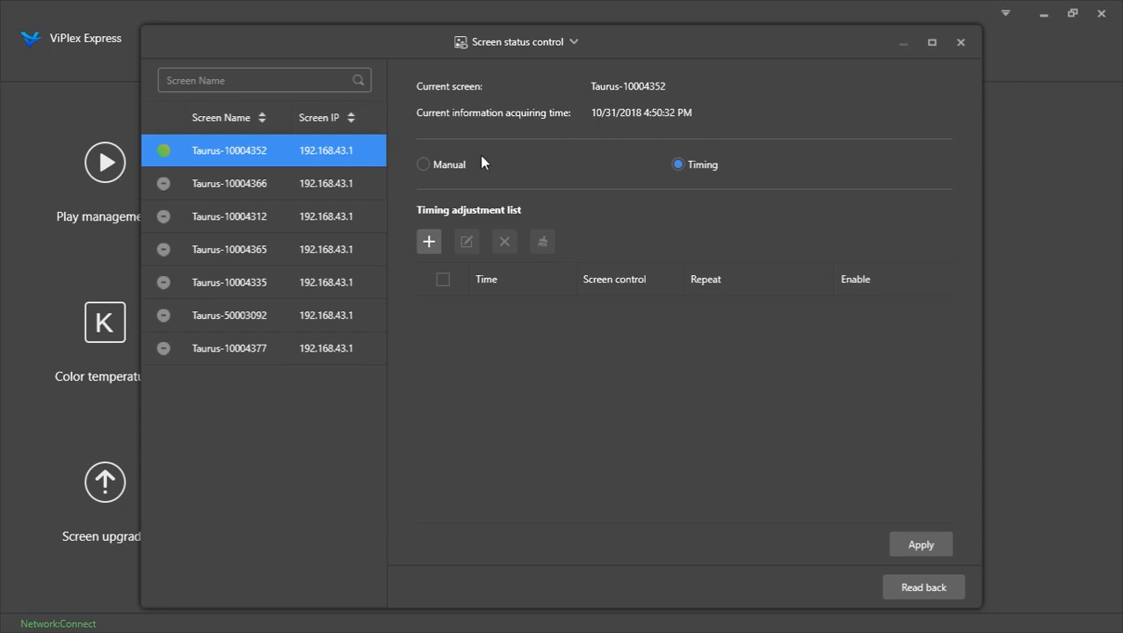
Switch the screen status control back to Manual mode and close the window
left_click(460, 165)
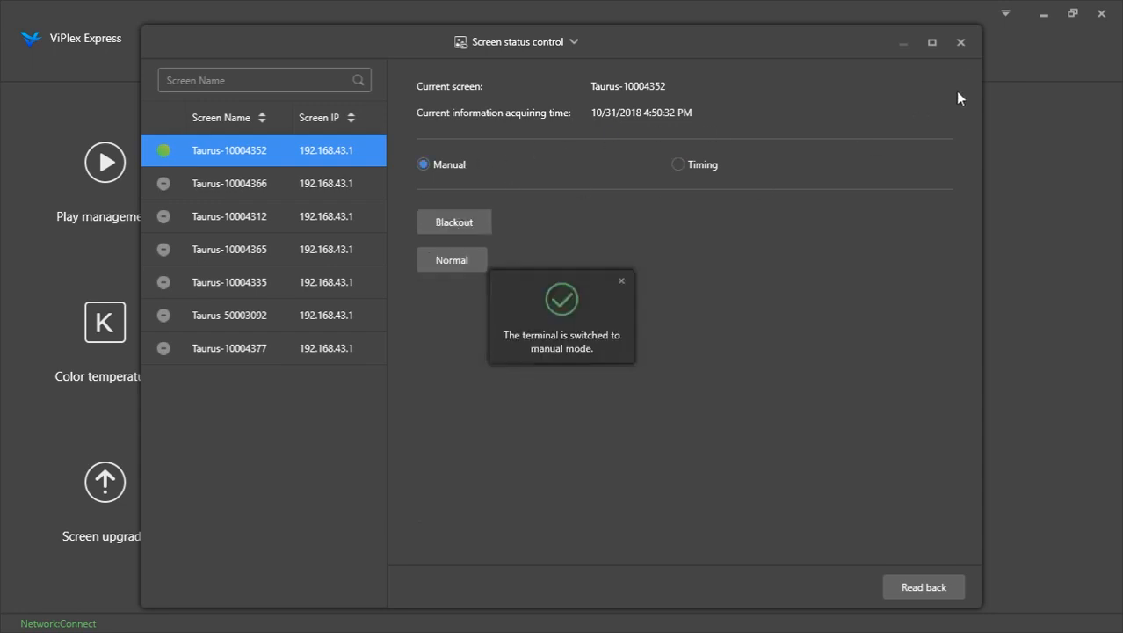
left_click(962, 42)
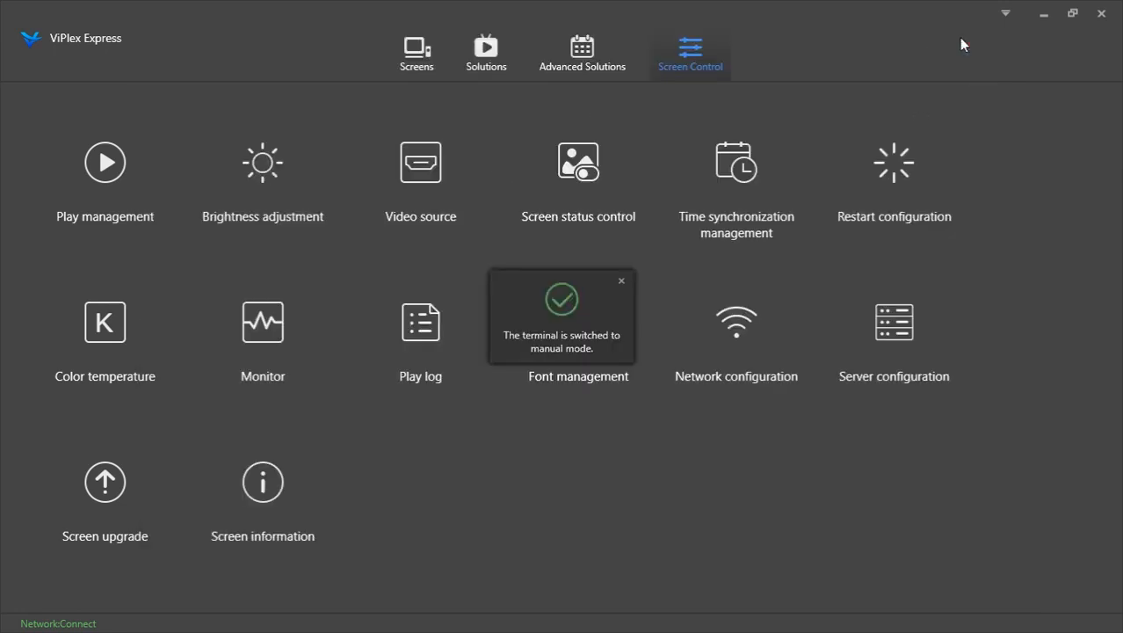
Browse the Screens list and return to the Advanced Solutions page
left_click(430, 53)
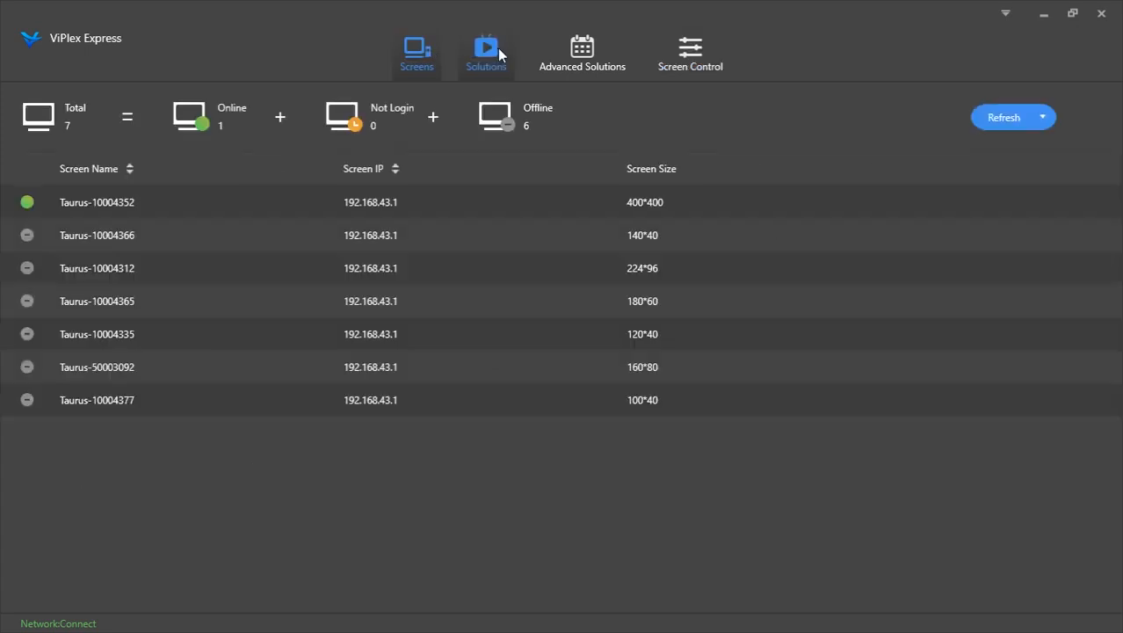
left_click(498, 52)
left_click(572, 67)
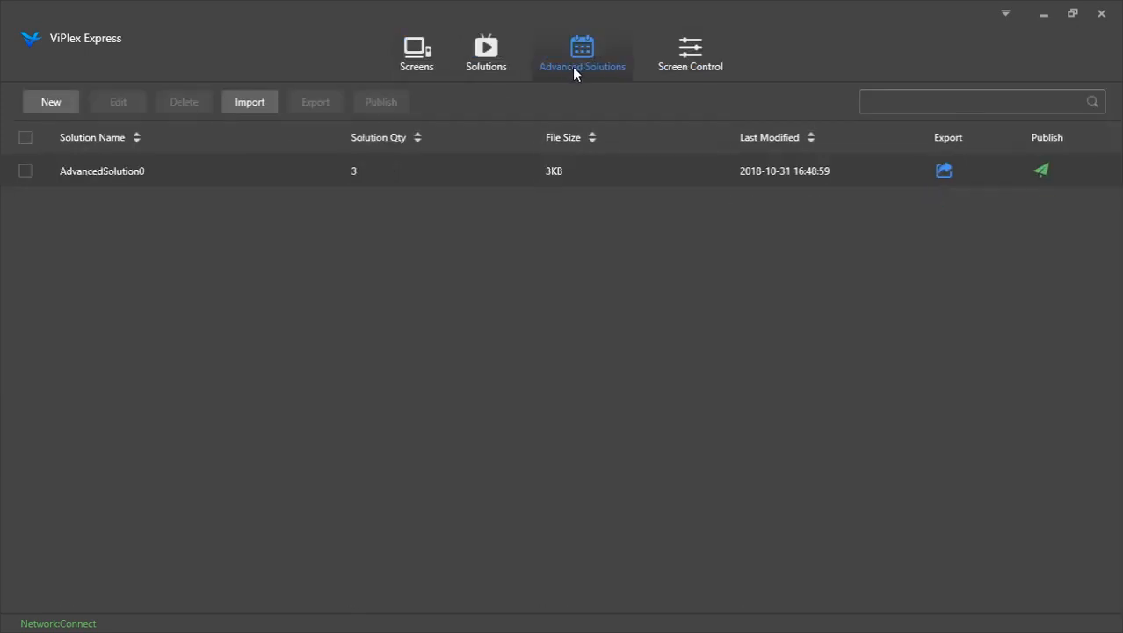